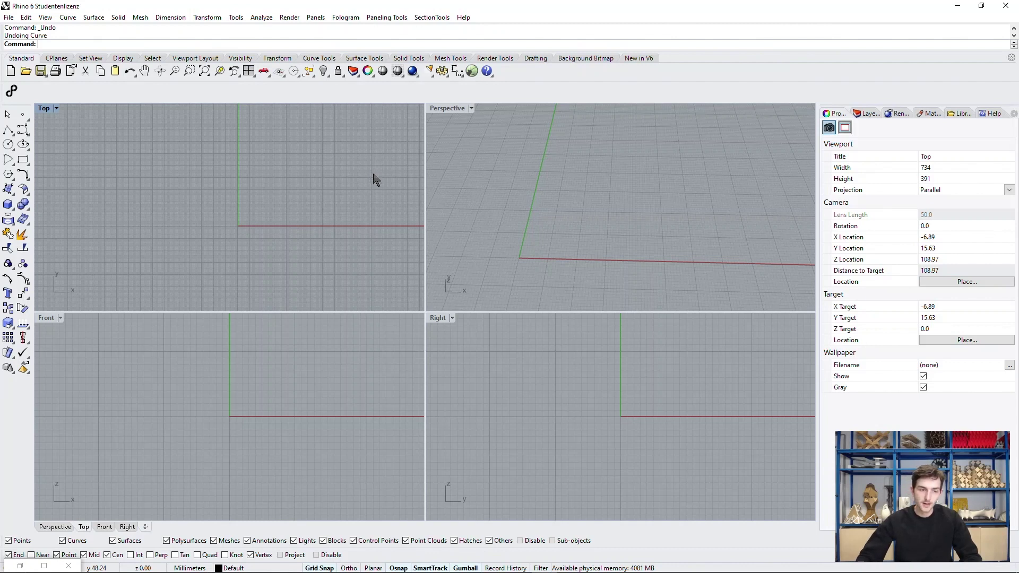
- Maximize the Top viewport and frame the construction grid around the origin
{"action": "double_click", "coordinate": [42, 112]}
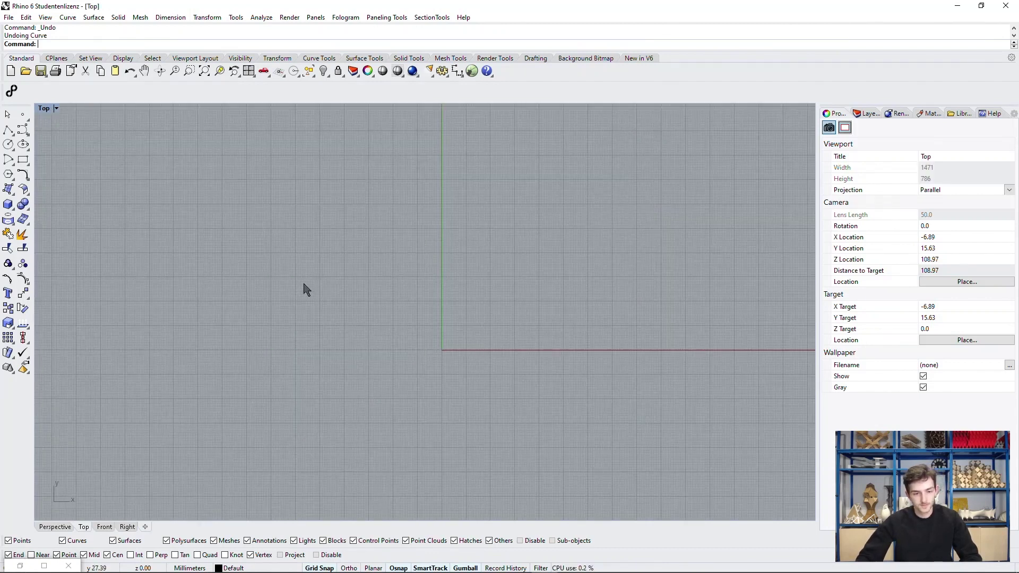
{"action": "scroll", "coordinate": [310, 288], "scroll_direction": "down", "scroll_amount": 3}
{"action": "right_click_drag", "start_coordinate": [315, 264], "coordinate": [305, 297]}
{"action": "scroll", "coordinate": [320, 294], "scroll_direction": "up", "scroll_amount": 2}
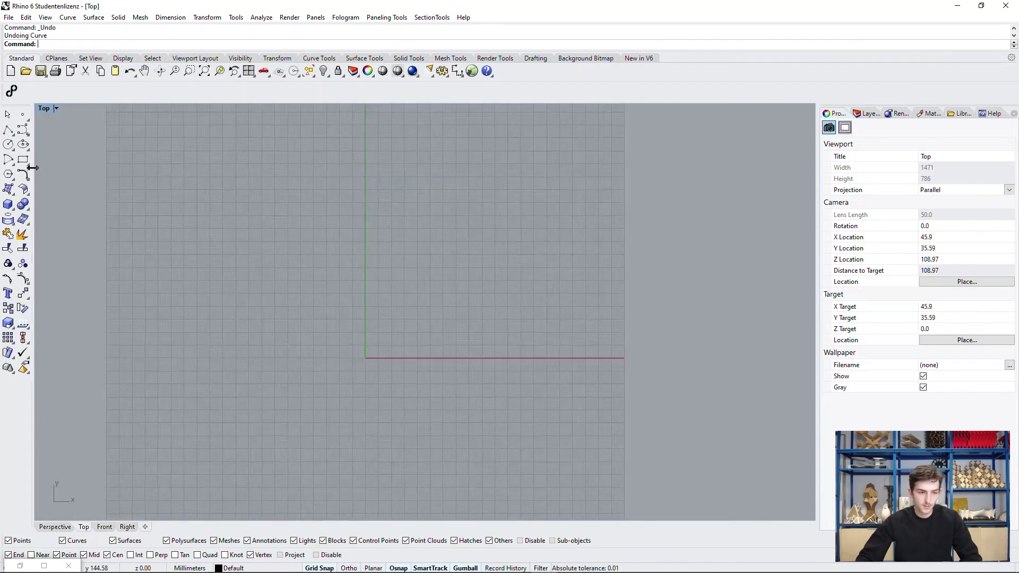
- Draw a nine-point, degree-3 control point curve from just below the origin, sweeping right and returning past the Y axis
{"action": "left_click", "coordinate": [23, 132]}
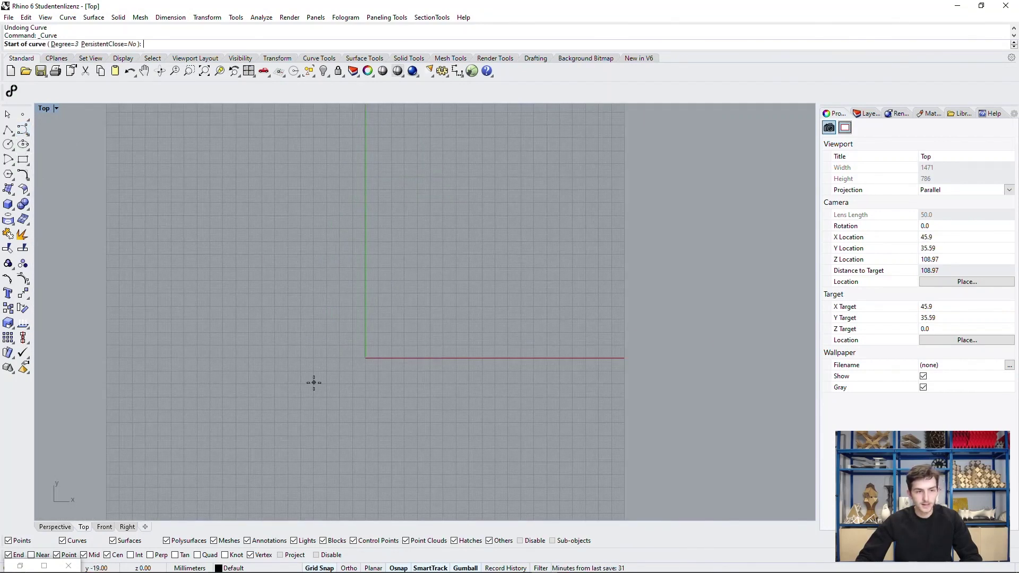
{"action": "scroll", "coordinate": [409, 353], "scroll_direction": "up", "scroll_amount": 1}
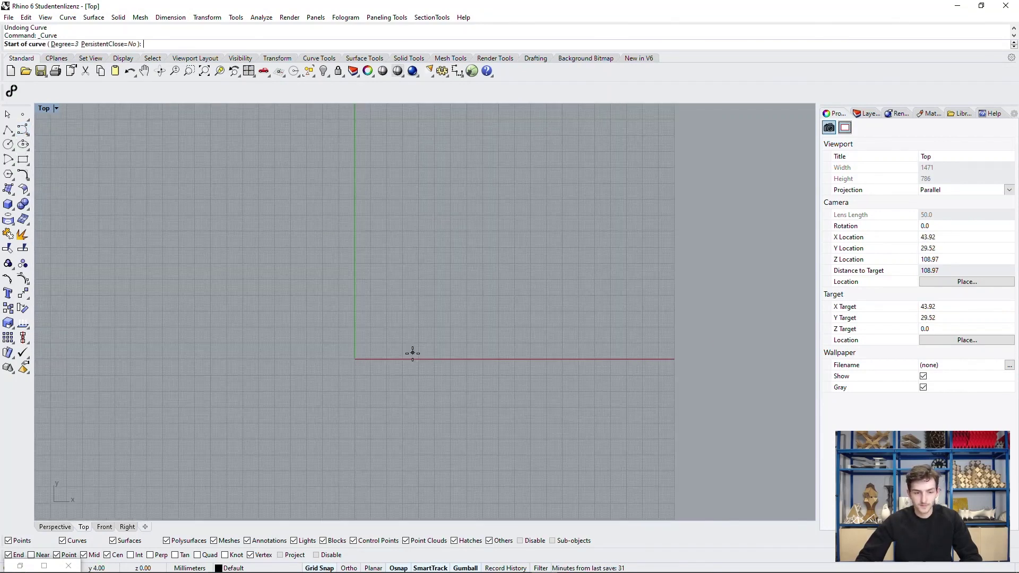
{"action": "left_click", "coordinate": [357, 368]}
{"action": "left_click", "coordinate": [364, 333]}
{"action": "left_click", "coordinate": [449, 317]}
{"action": "left_click", "coordinate": [517, 305]}
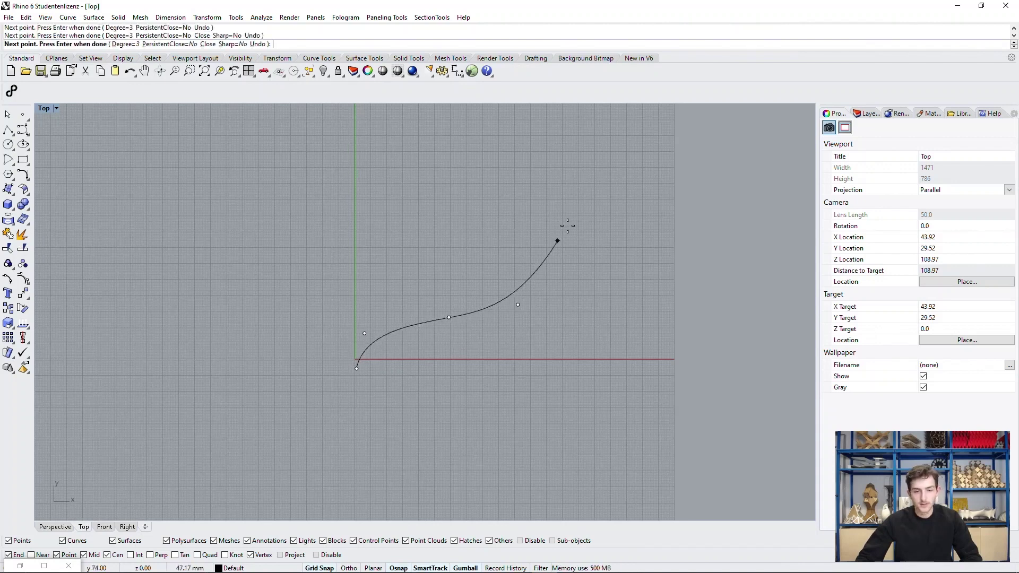
{"action": "left_click", "coordinate": [570, 218]}
{"action": "left_click", "coordinate": [514, 207]}
{"action": "left_click", "coordinate": [419, 228]}
{"action": "left_click", "coordinate": [332, 238]}
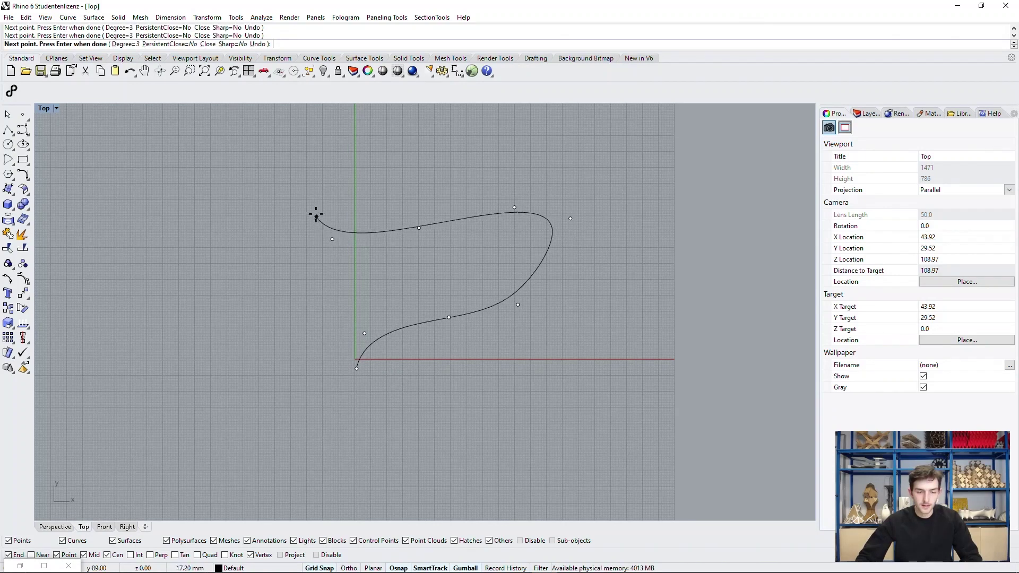
{"action": "left_click", "coordinate": [314, 204]}
{"action": "key", "text": "Return"}
{"action": "key", "text": "Return"}
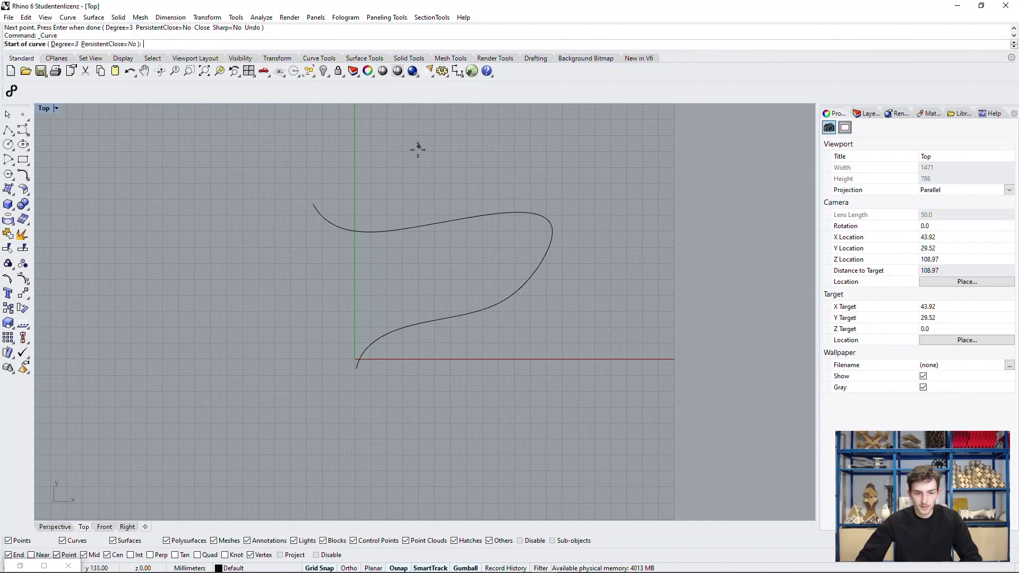
- Draw a second, ten-point control point curve winding from above the first curve down across it to below the X axis
{"action": "left_click", "coordinate": [392, 151]}
{"action": "left_click", "coordinate": [485, 155]}
{"action": "left_click", "coordinate": [433, 191]}
{"action": "left_click", "coordinate": [394, 261]}
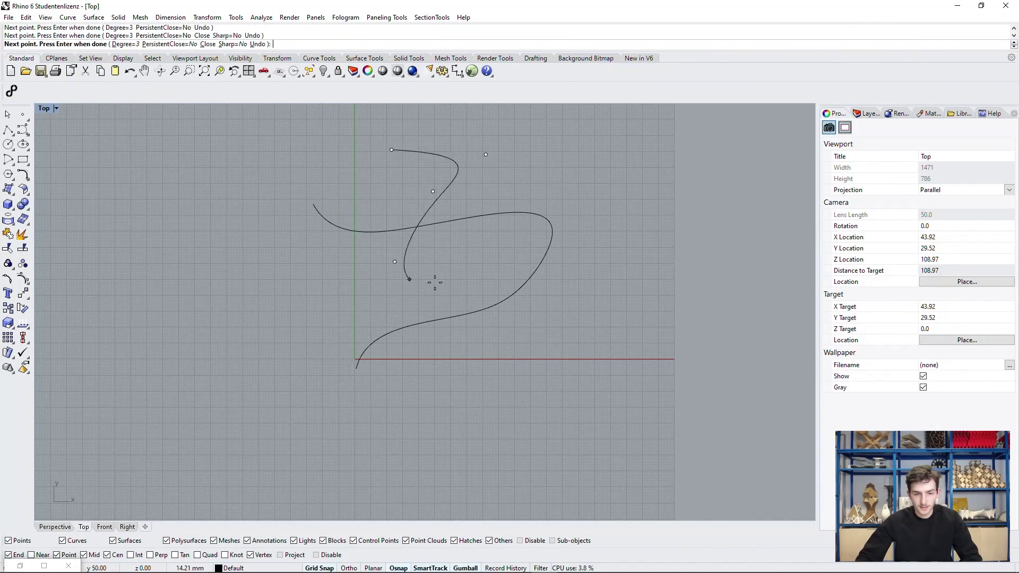
{"action": "left_click", "coordinate": [469, 271]}
{"action": "left_click", "coordinate": [518, 257]}
{"action": "left_click", "coordinate": [568, 307]}
{"action": "left_click", "coordinate": [531, 356]}
{"action": "left_click", "coordinate": [474, 366]}
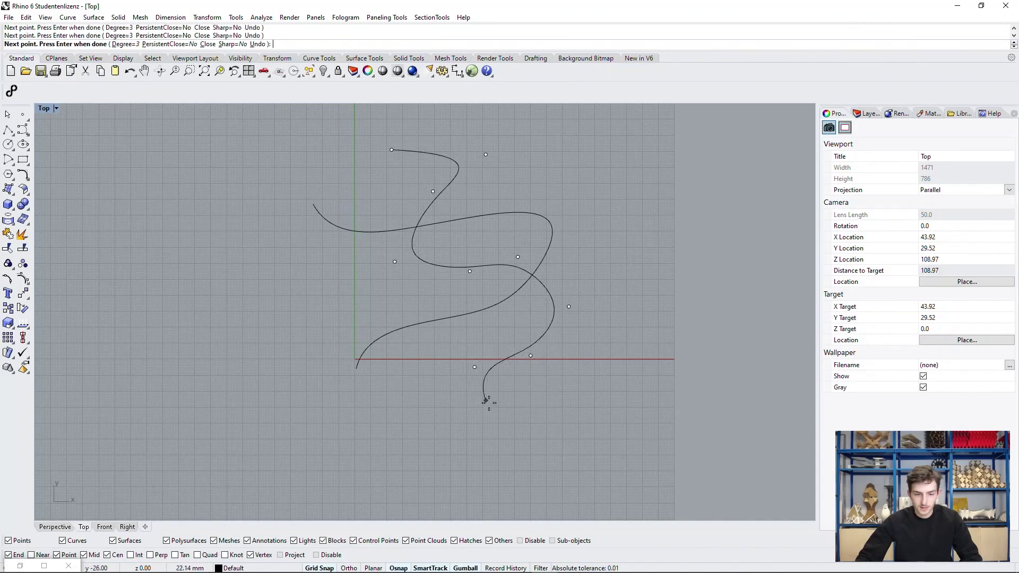
{"action": "left_click", "coordinate": [493, 403]}
{"action": "key", "text": "Return"}
{"action": "key", "text": "Return"}
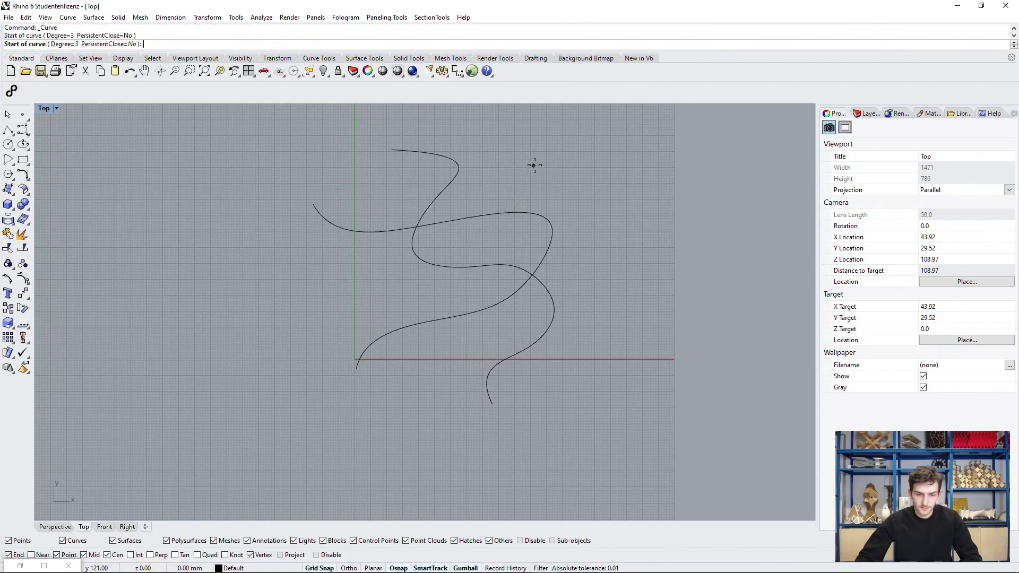
- Draw a third, five-point control point curve running from the upper right across both curves to just below the X axis
{"action": "left_click", "coordinate": [534, 166]}
{"action": "left_click", "coordinate": [503, 233]}
{"action": "left_click", "coordinate": [331, 279]}
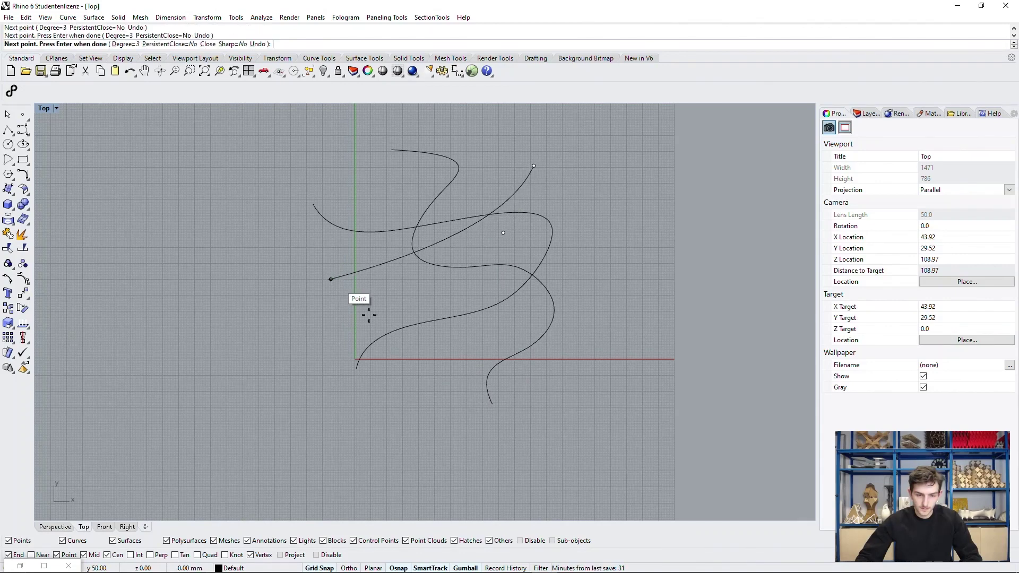
{"action": "left_click", "coordinate": [393, 329]}
{"action": "left_click", "coordinate": [410, 365]}
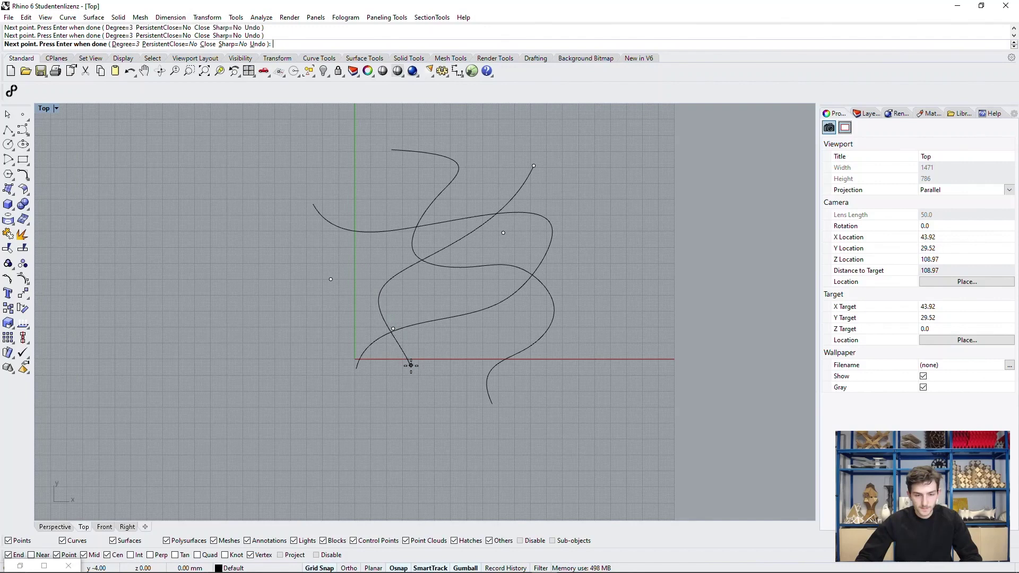
{"action": "key", "text": "Return"}
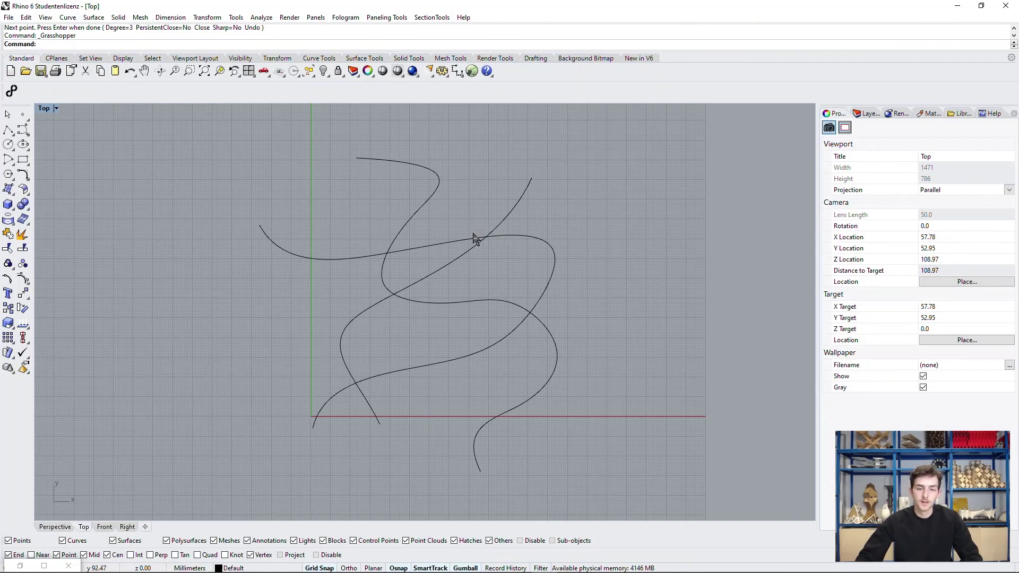
- Open Grasshopper alongside the model view and add a Curve parameter to the canvas
{"action": "left_click", "coordinate": [471, 72]}
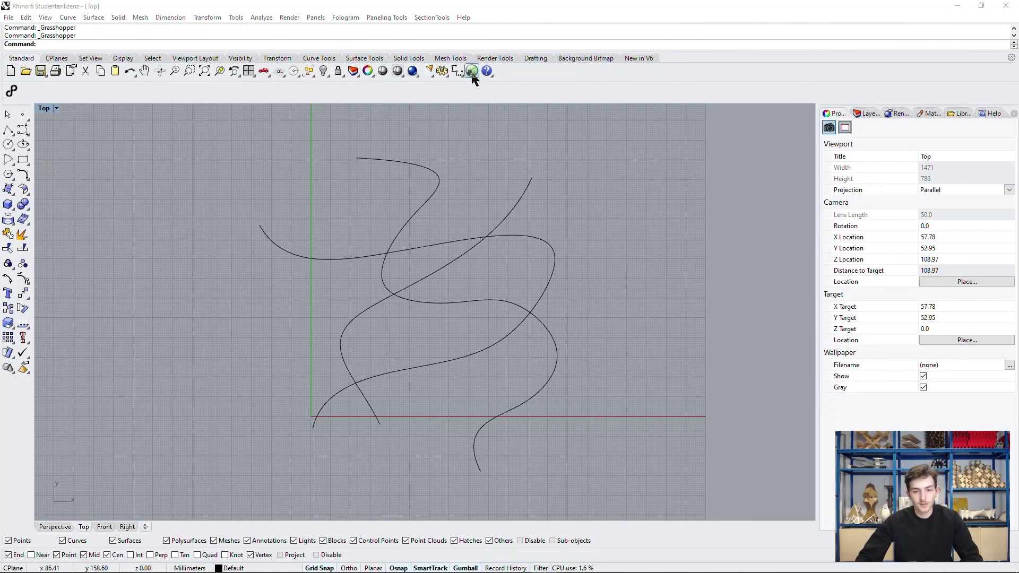
{"action": "right_click_drag", "start_coordinate": [443, 225], "coordinate": [330, 229]}
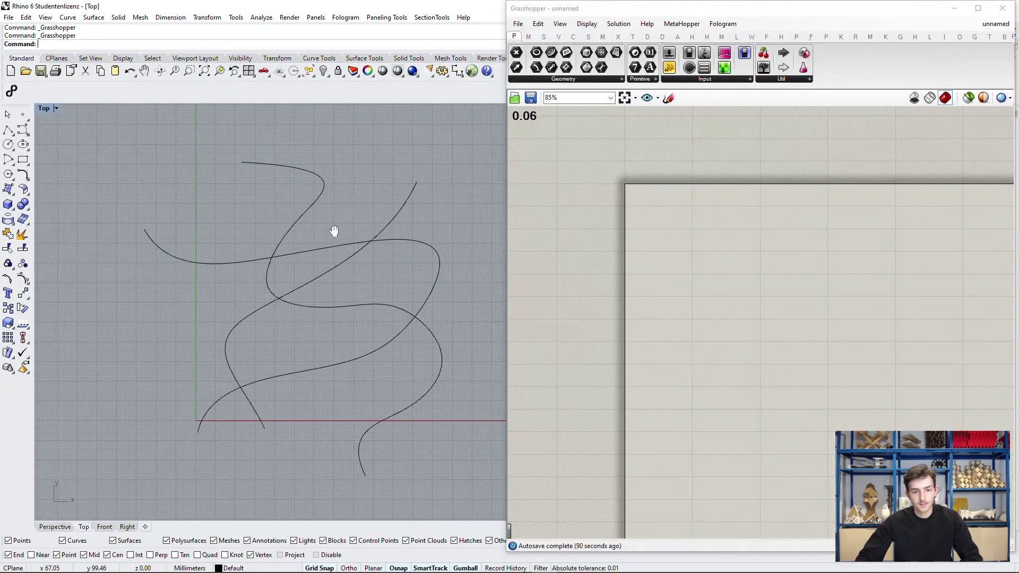
{"action": "scroll", "coordinate": [647, 237], "scroll_direction": "up", "scroll_amount": 3}
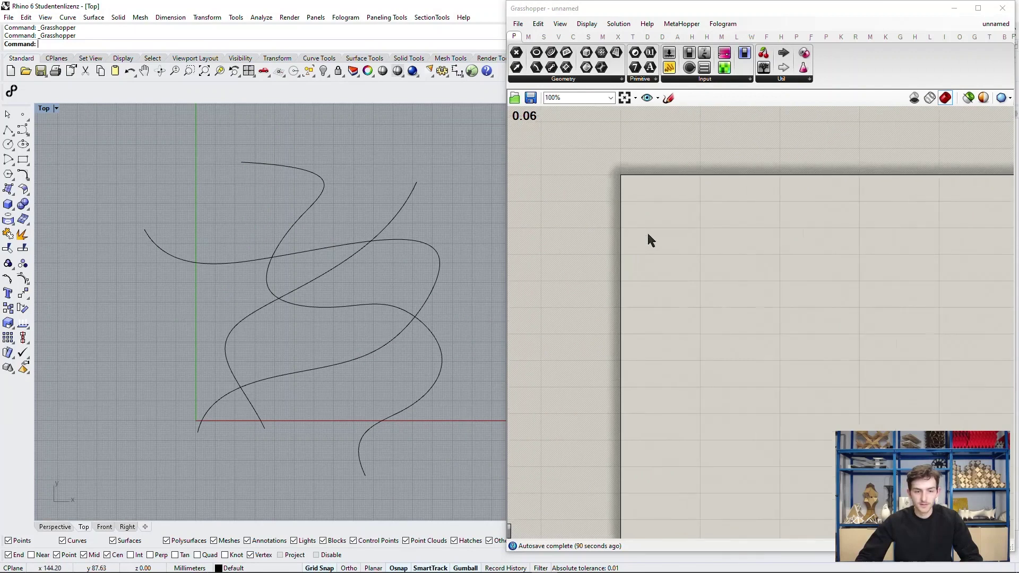
{"action": "double_click", "coordinate": [667, 234]}
{"action": "type", "text": "crv"}
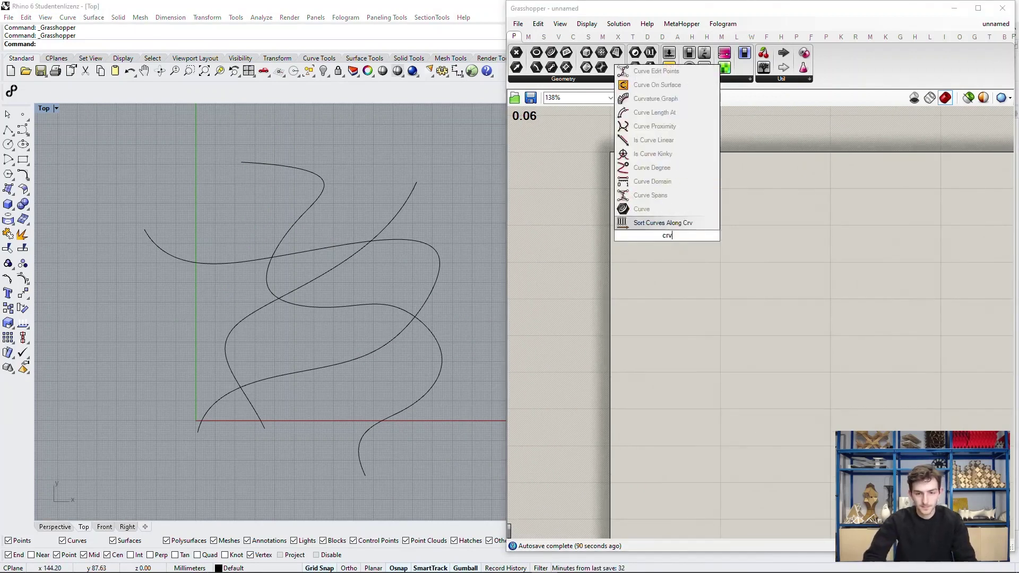
{"action": "key", "text": "Up"}
{"action": "key", "text": "Return"}
{"action": "left_click_drag", "start_coordinate": [669, 240], "coordinate": [712, 255]}
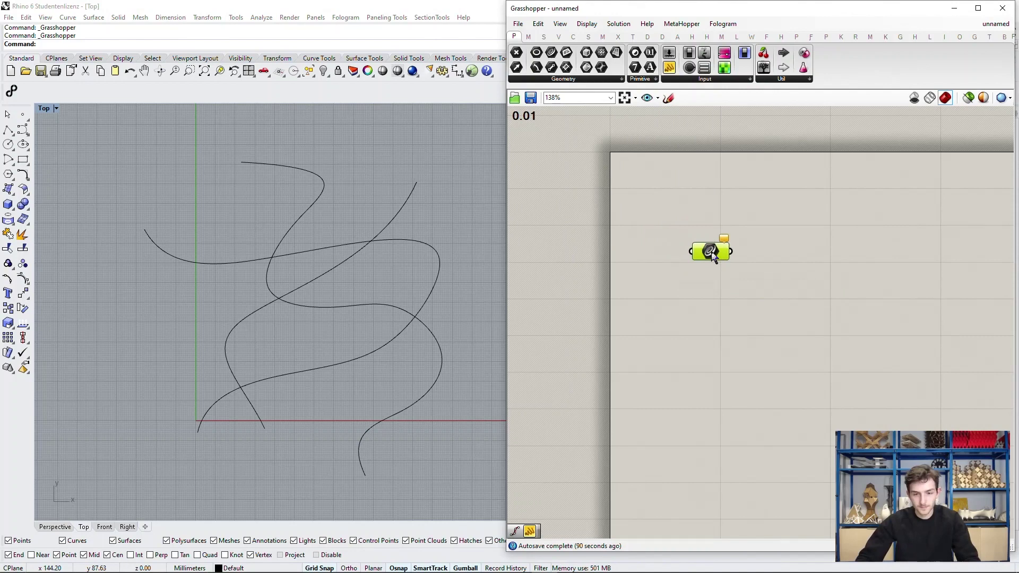
- Reference all three drawn curves in the Curve parameter using Set Multiple Curves
{"action": "right_click", "coordinate": [712, 254]}
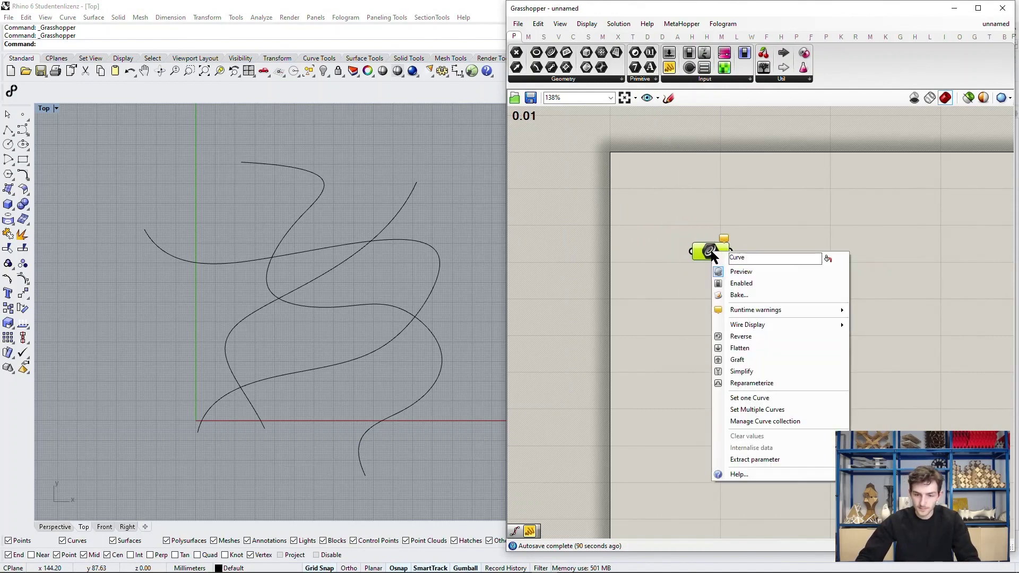
{"action": "left_click", "coordinate": [749, 398]}
{"action": "left_click_drag", "start_coordinate": [487, 478], "coordinate": [224, 165]}
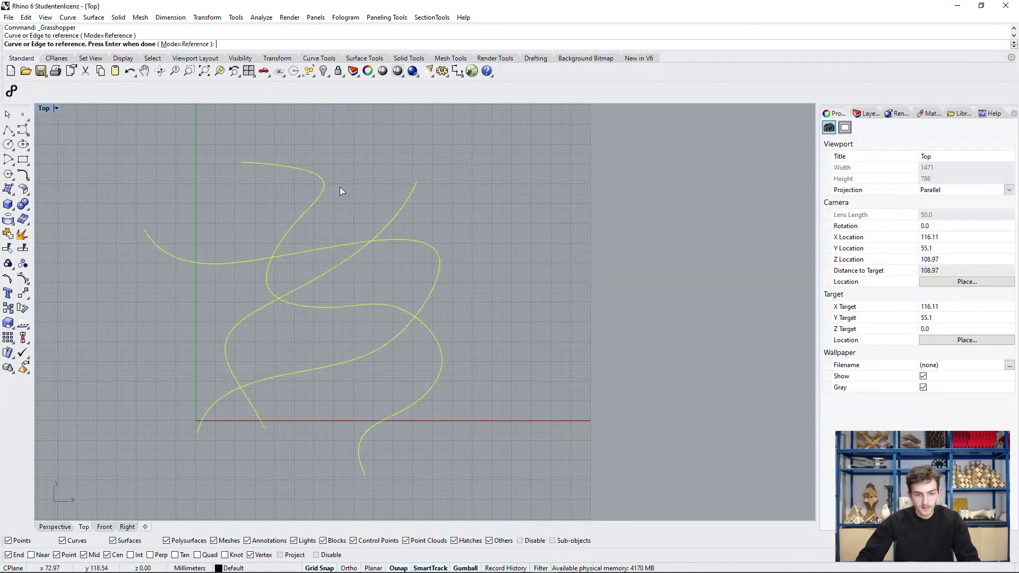
{"action": "key", "text": "Return"}
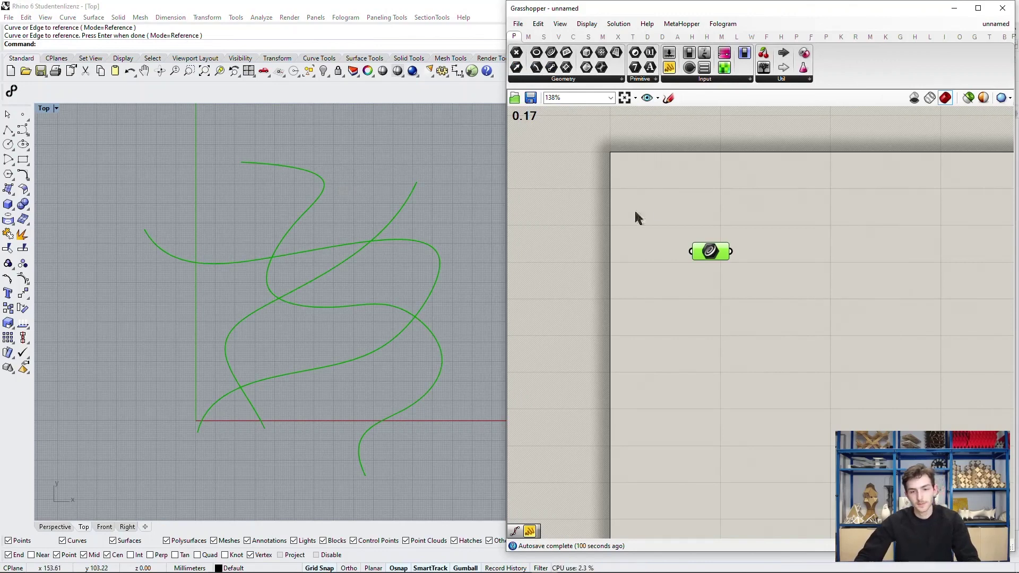
{"action": "left_click", "coordinate": [666, 265]}
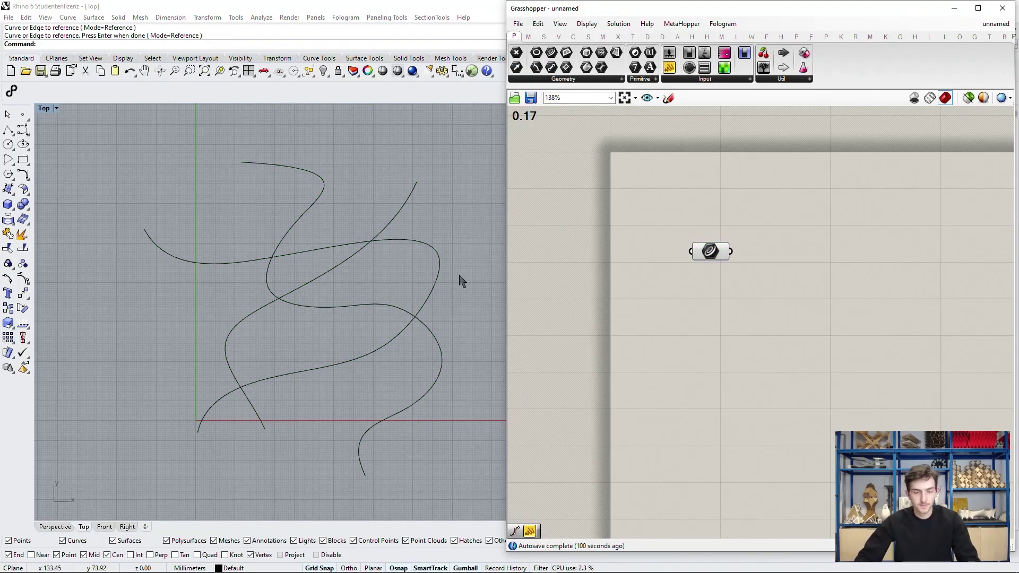
- Add a Bounding Box component and connect the Curve parameter to its Content input
{"action": "scroll", "coordinate": [764, 314], "scroll_direction": "up", "scroll_amount": 1}
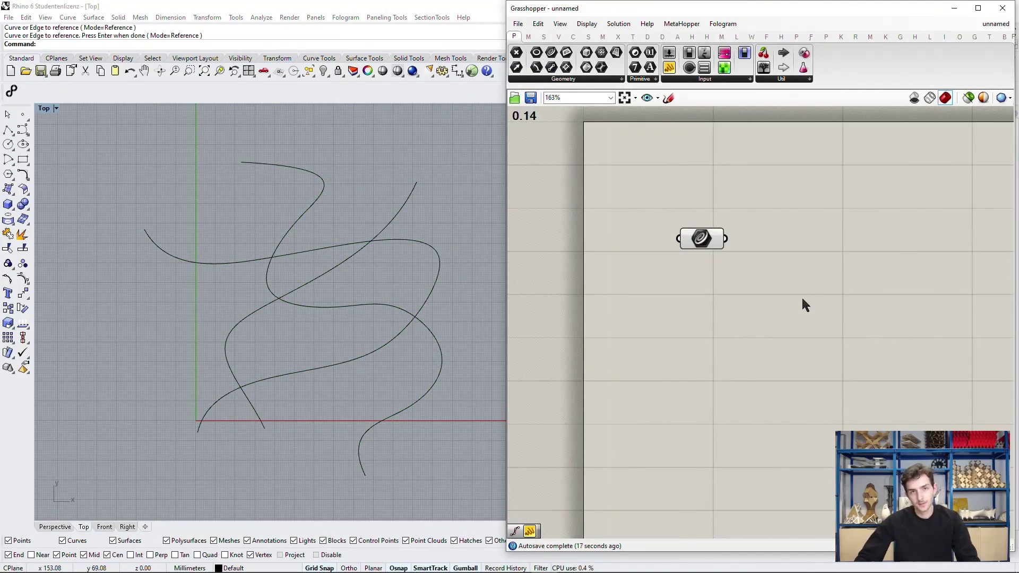
{"action": "mouse_move", "coordinate": [801, 305]}
{"action": "right_mouse_down"}
{"action": "mouse_move", "coordinate": [780, 319]}
{"action": "mouse_move", "coordinate": [787, 273]}
{"action": "mouse_move", "coordinate": [786, 293]}
{"action": "right_mouse_up"}
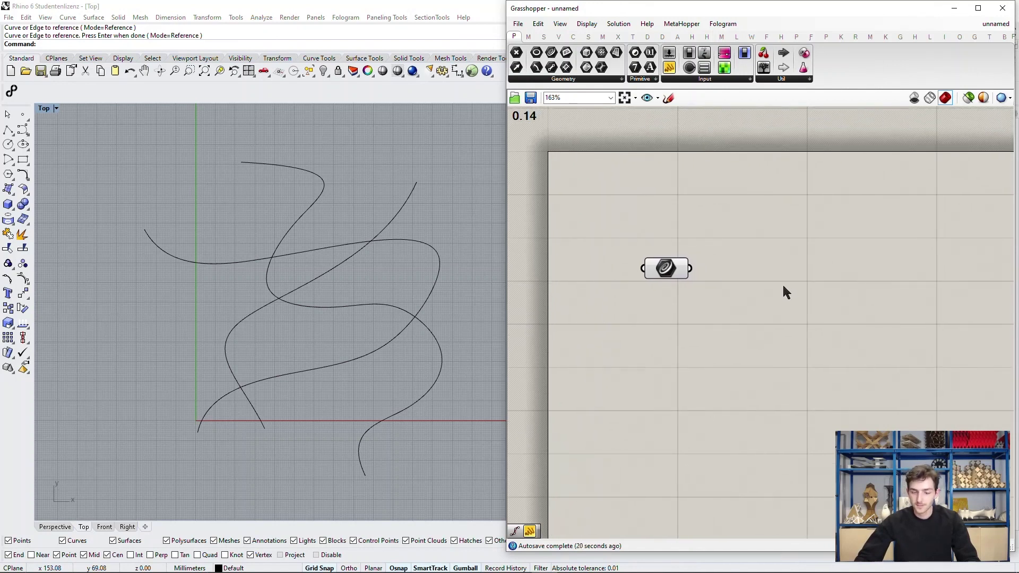
{"action": "double_click", "coordinate": [812, 273]}
{"action": "type", "text": "boundin"}
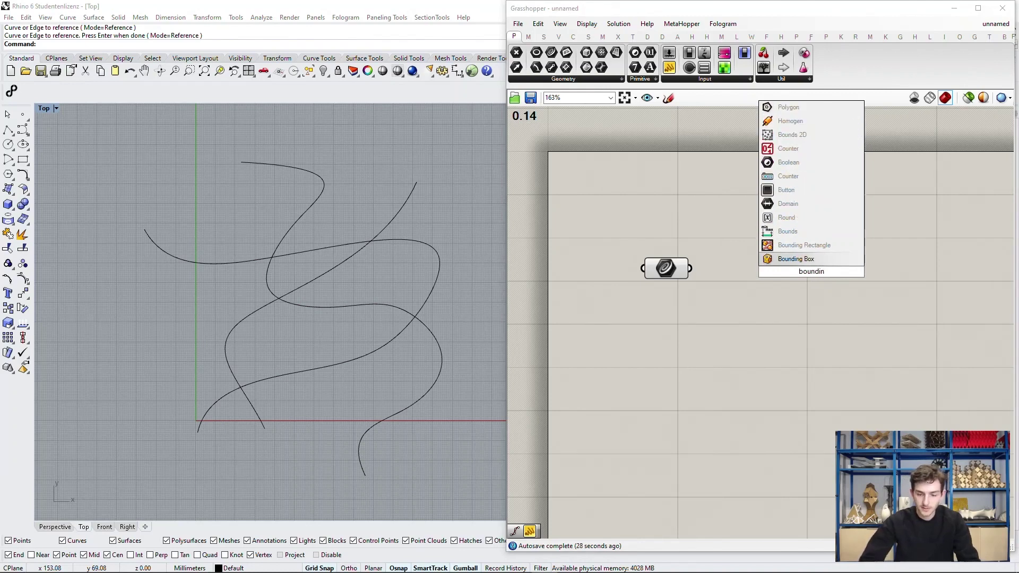
{"action": "key", "text": "Return"}
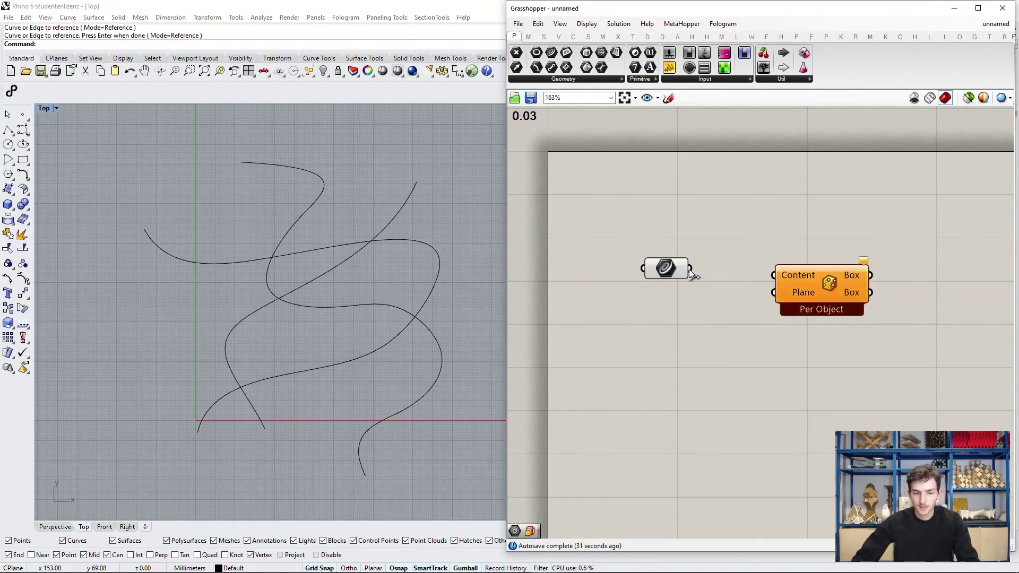
{"action": "left_click_drag", "start_coordinate": [690, 268], "coordinate": [829, 278]}
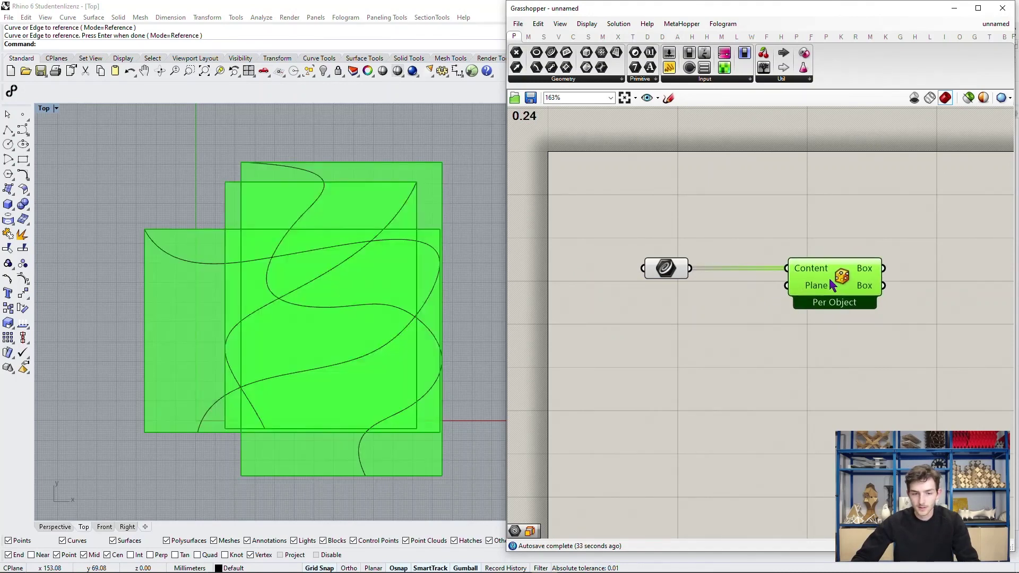
- Switch the Bounding Box component to Union Box mode
{"action": "right_click", "coordinate": [846, 275]}
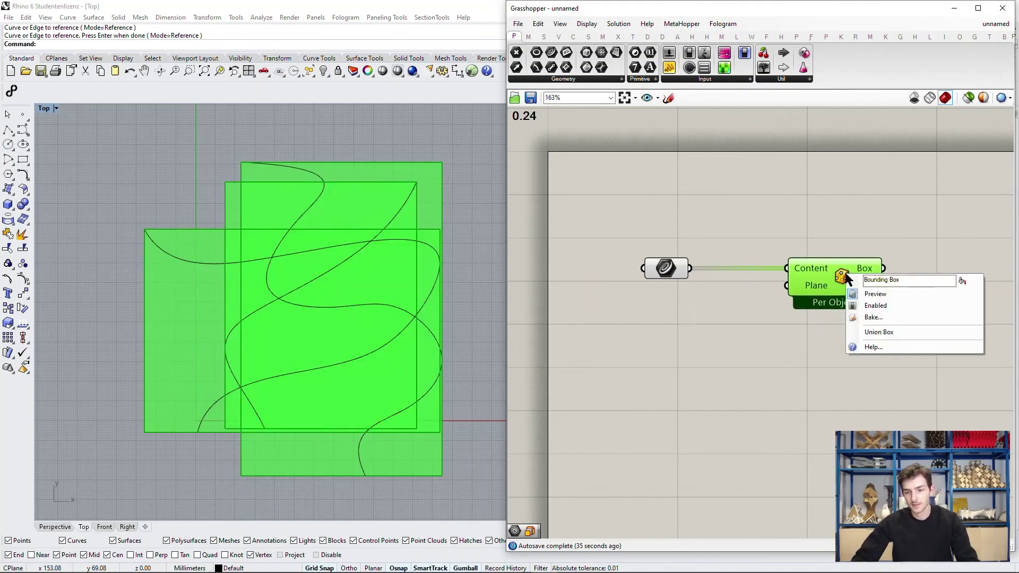
{"action": "left_click", "coordinate": [876, 331]}
{"action": "left_click", "coordinate": [735, 376]}
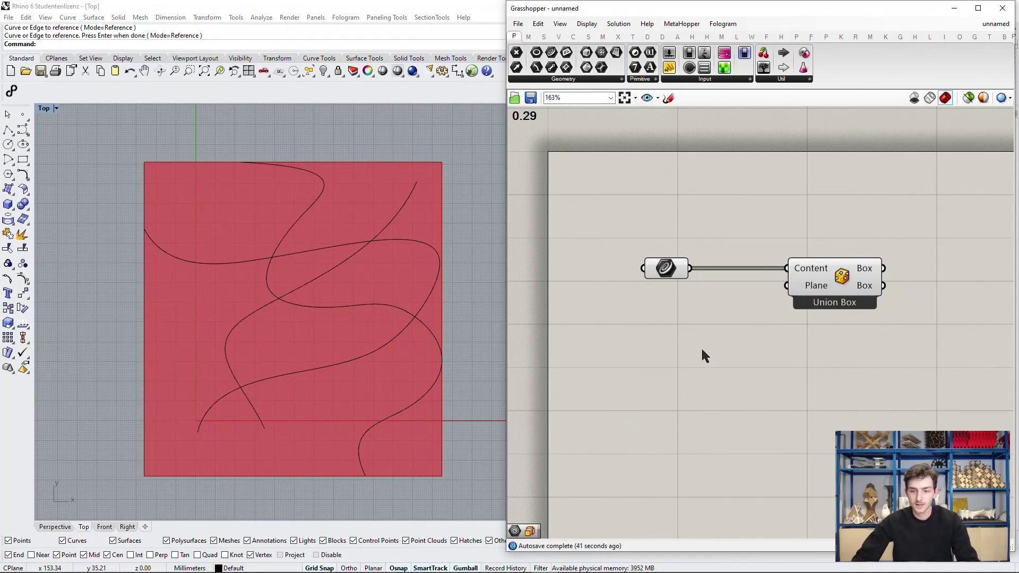
{"action": "right_click_drag", "start_coordinate": [805, 348], "coordinate": [701, 326]}
{"action": "scroll", "coordinate": [714, 325], "scroll_direction": "down", "scroll_amount": 3}
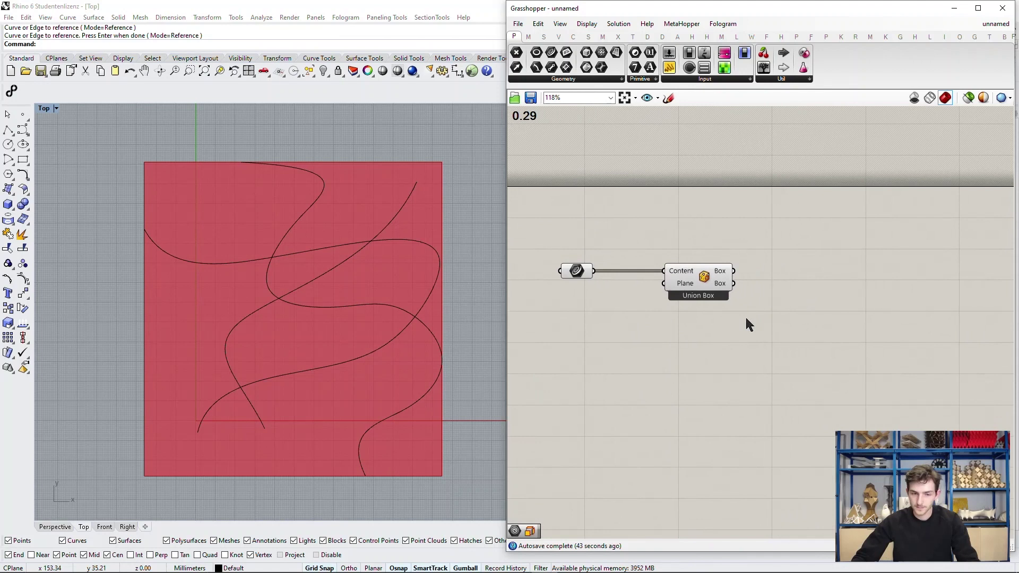
- Undo the last gumball move and shift the first curve's lower end control point down toward the bounding box's bottom edge
{"action": "key", "text": "ctrl+z"}
{"action": "left_click", "coordinate": [227, 394]}
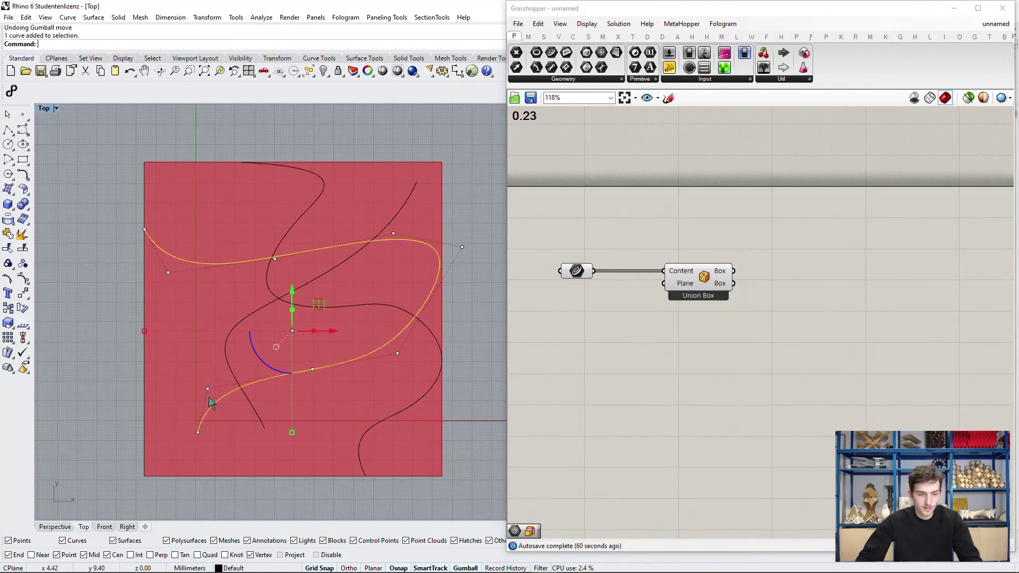
{"action": "left_click", "coordinate": [198, 432]}
{"action": "left_click_drag", "start_coordinate": [199, 415], "coordinate": [199, 443]}
{"action": "key", "text": "Escape"}
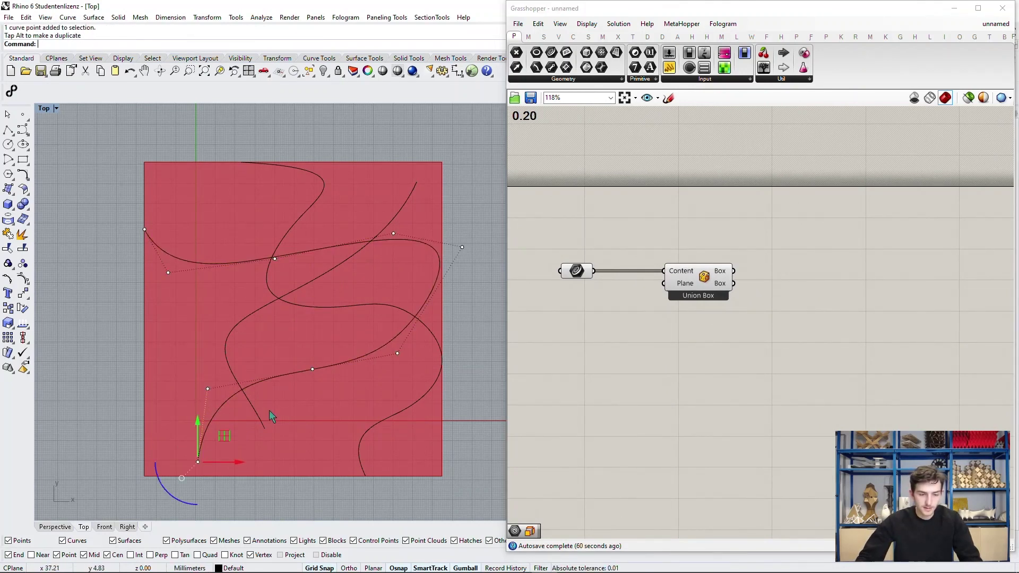
- Move the third curve's lower end control point down and to the right, closer to the bounding box's bottom edge
{"action": "left_click", "coordinate": [262, 421]}
{"action": "left_click", "coordinate": [265, 427]}
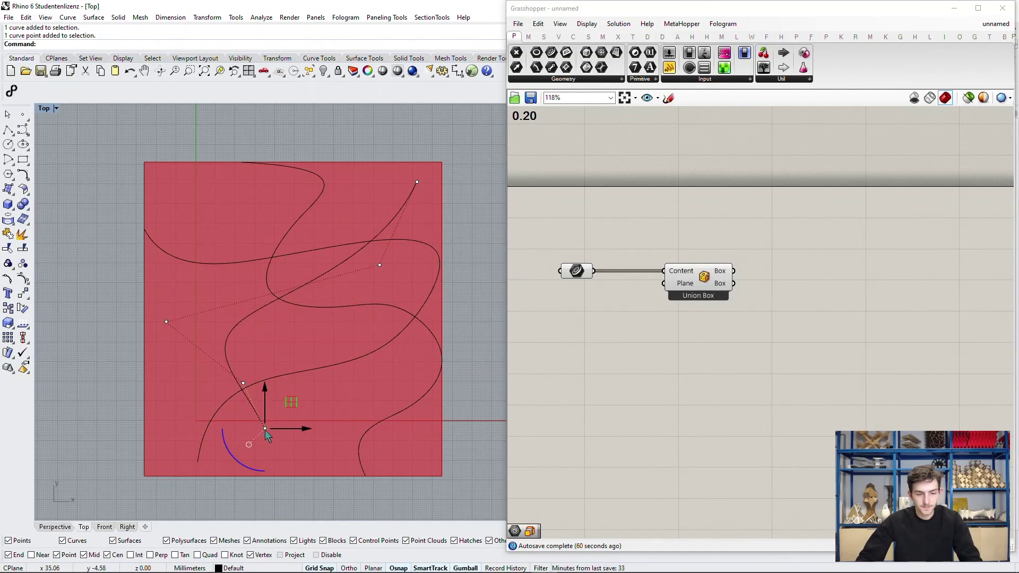
{"action": "left_click_drag", "start_coordinate": [268, 431], "coordinate": [304, 450]}
{"action": "key", "text": "Escape"}
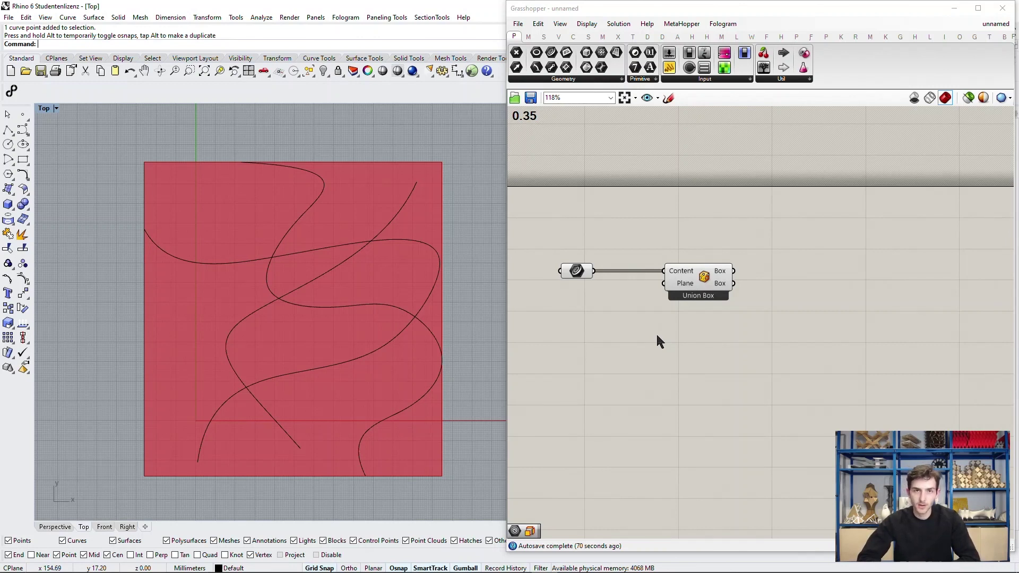
{"action": "right_click_drag", "start_coordinate": [656, 333], "coordinate": [692, 285]}
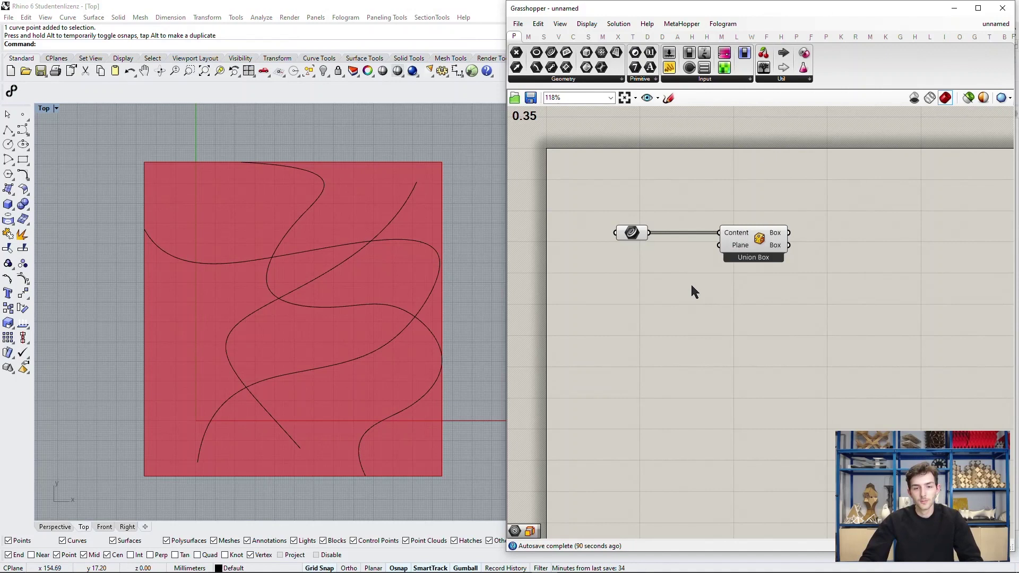
- Add a Hexagonal grid component to the canvas below the Union Box component
{"action": "left_click", "coordinate": [559, 36]}
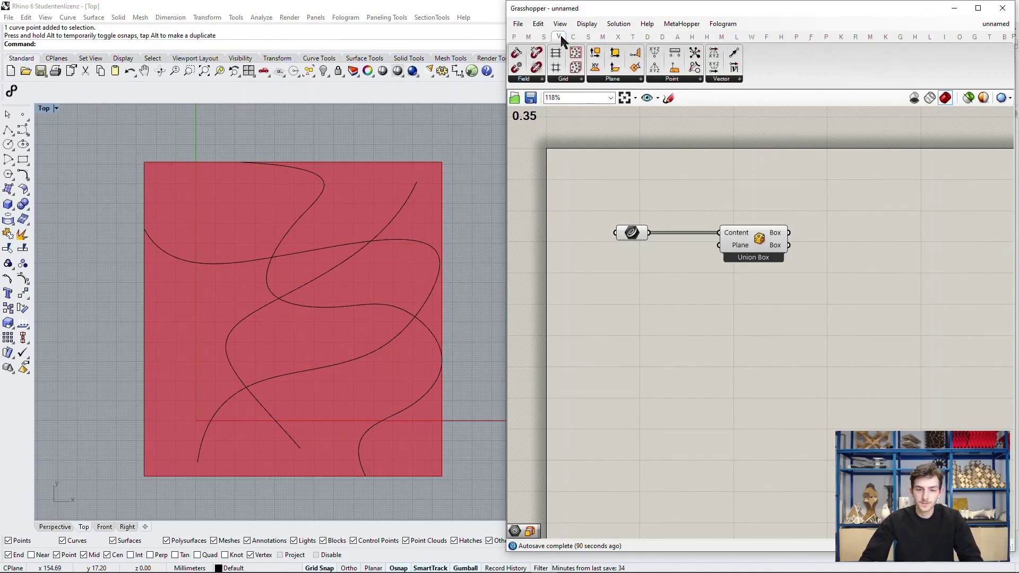
{"action": "left_click", "coordinate": [574, 78]}
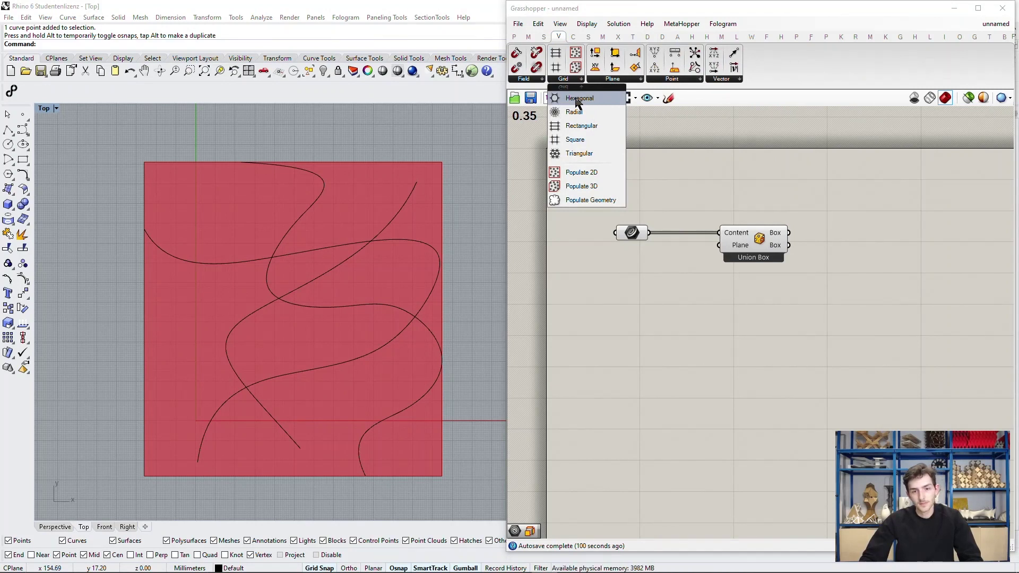
{"action": "left_click_drag", "start_coordinate": [593, 101], "coordinate": [806, 373]}
{"action": "scroll", "coordinate": [657, 377], "scroll_direction": "up", "scroll_amount": 3}
{"action": "left_click", "coordinate": [842, 294]}
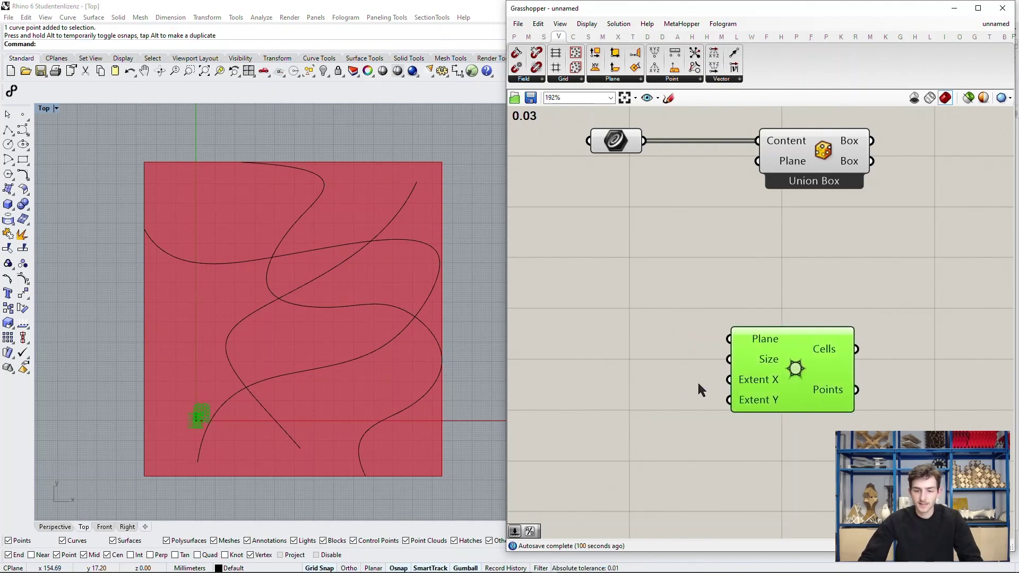
- Create two number sliders, each set to 25, stacked beside the hexagonal grid component's inputs
{"action": "double_click", "coordinate": [645, 380]}
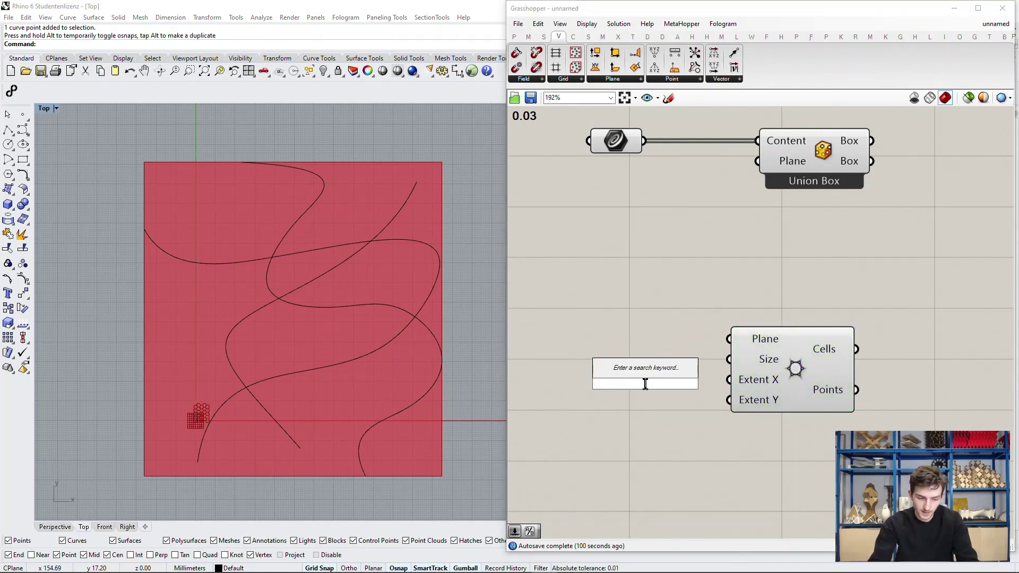
{"action": "type", "text": "25"}
{"action": "key", "text": "Return"}
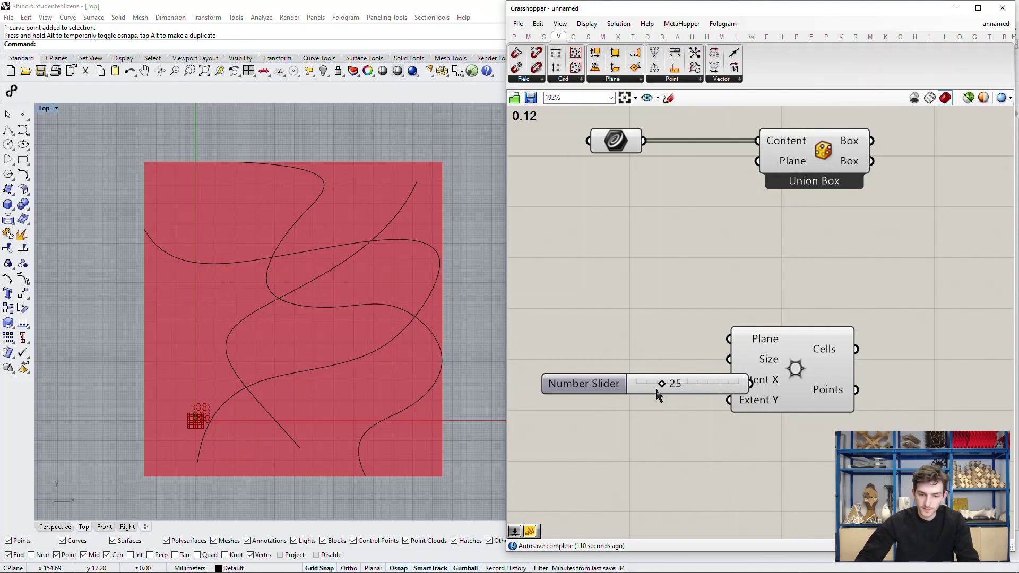
{"action": "left_click_drag", "start_coordinate": [654, 388], "coordinate": [608, 377]}
{"action": "left_click_drag", "start_coordinate": [676, 368], "coordinate": [676, 418], "text": "alt"}
{"action": "type", "text": "25"}
{"action": "key", "text": "Return"}
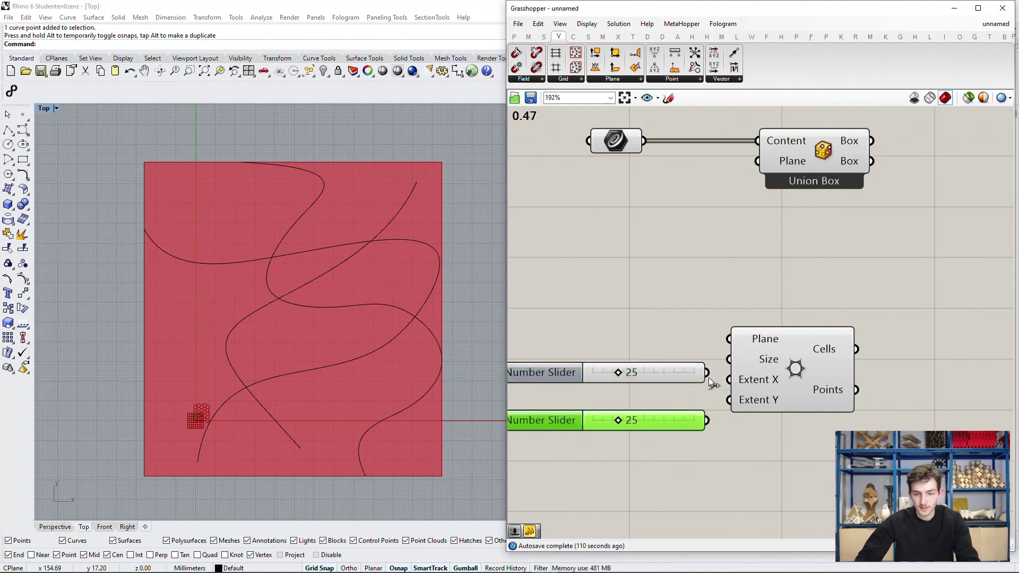
- Connect the upper slider to the hexagonal grid's Extent X input and the lower slider to Extent Y
{"action": "left_click_drag", "start_coordinate": [706, 372], "coordinate": [729, 379]}
{"action": "left_click_drag", "start_coordinate": [707, 419], "coordinate": [731, 406]}
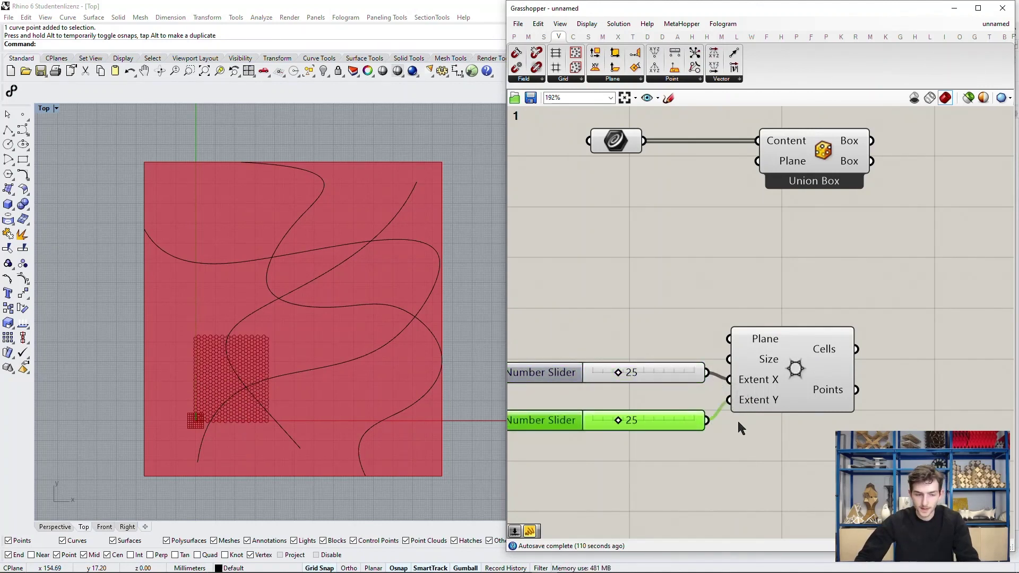
{"action": "left_click", "coordinate": [736, 419]}
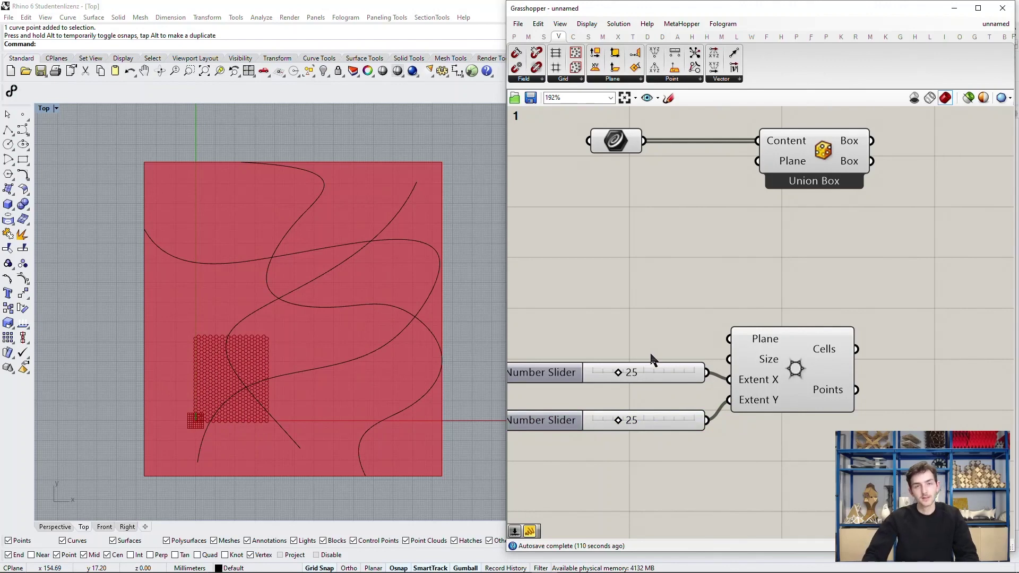
{"action": "scroll", "coordinate": [253, 390], "scroll_direction": "up", "scroll_amount": 3}
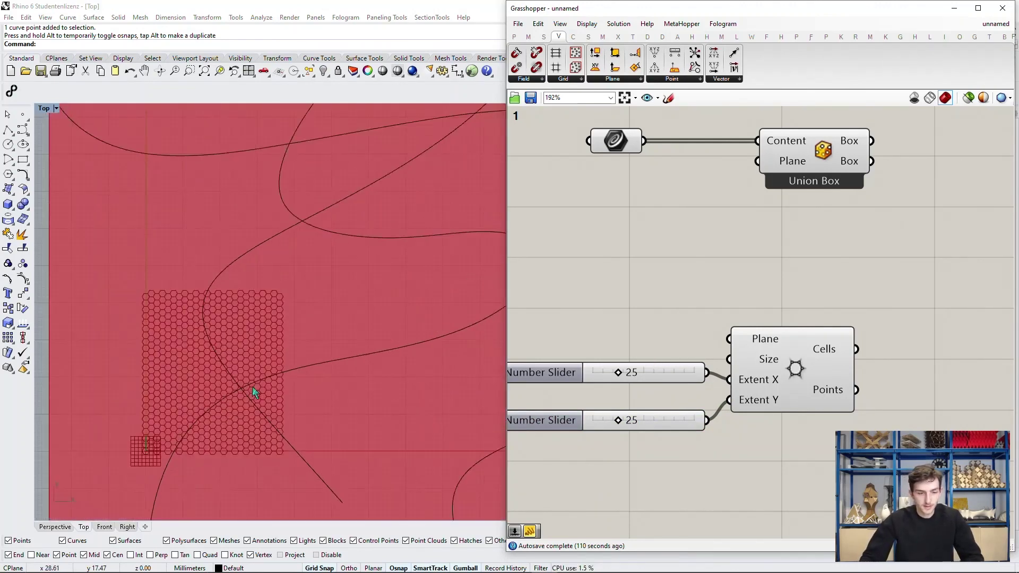
{"action": "scroll", "coordinate": [253, 390], "scroll_direction": "down", "scroll_amount": 4}
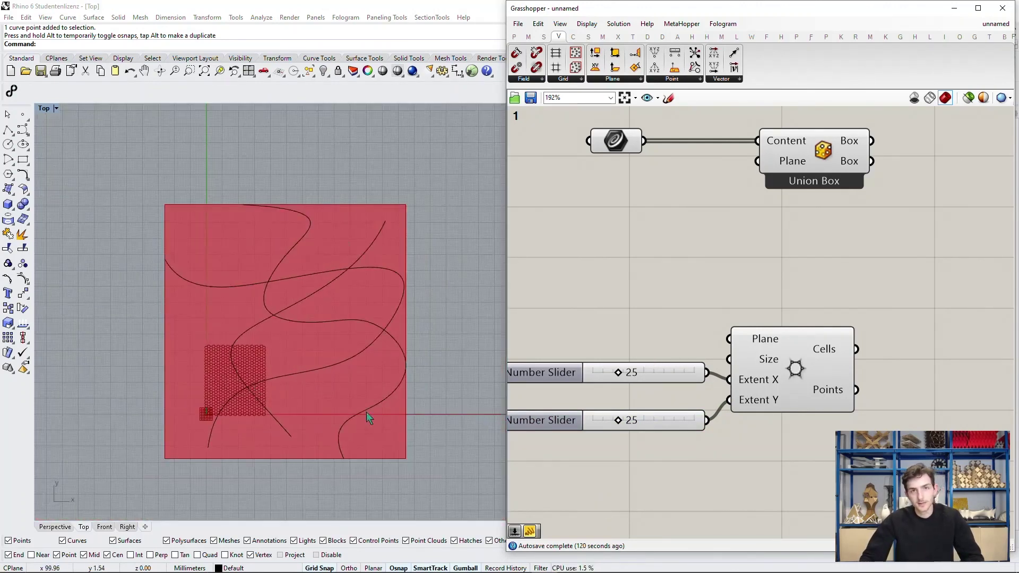
- Add a Map to Surface component and place it beyond the Union Box and hexagonal grid components
{"action": "right_click_drag", "start_coordinate": [853, 317], "coordinate": [850, 317]}
{"action": "scroll", "coordinate": [708, 333], "scroll_direction": "down", "scroll_amount": 3}
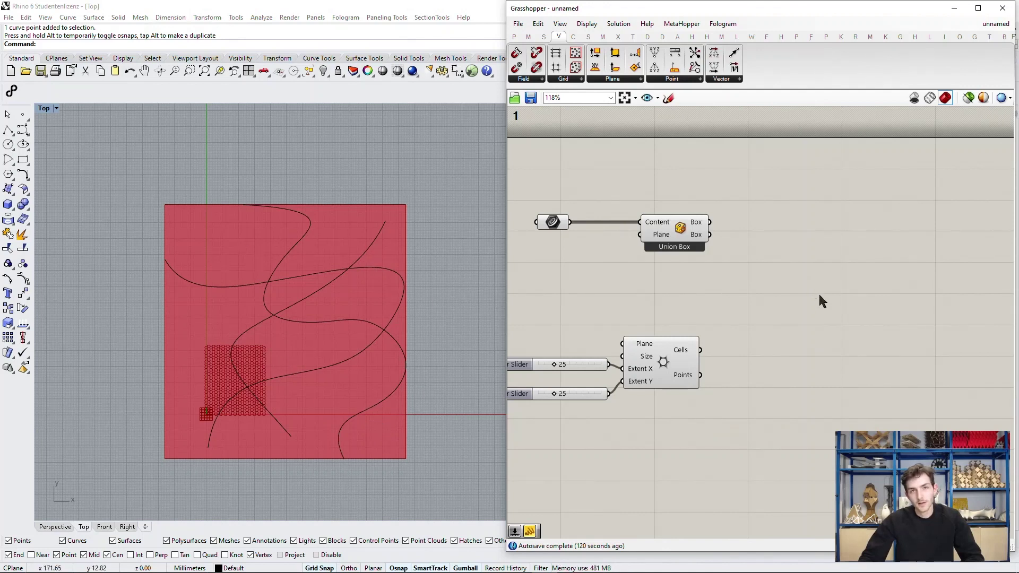
{"action": "right_click_drag", "start_coordinate": [820, 293], "coordinate": [776, 289]}
{"action": "double_click", "coordinate": [786, 289]}
{"action": "type", "text": "map"}
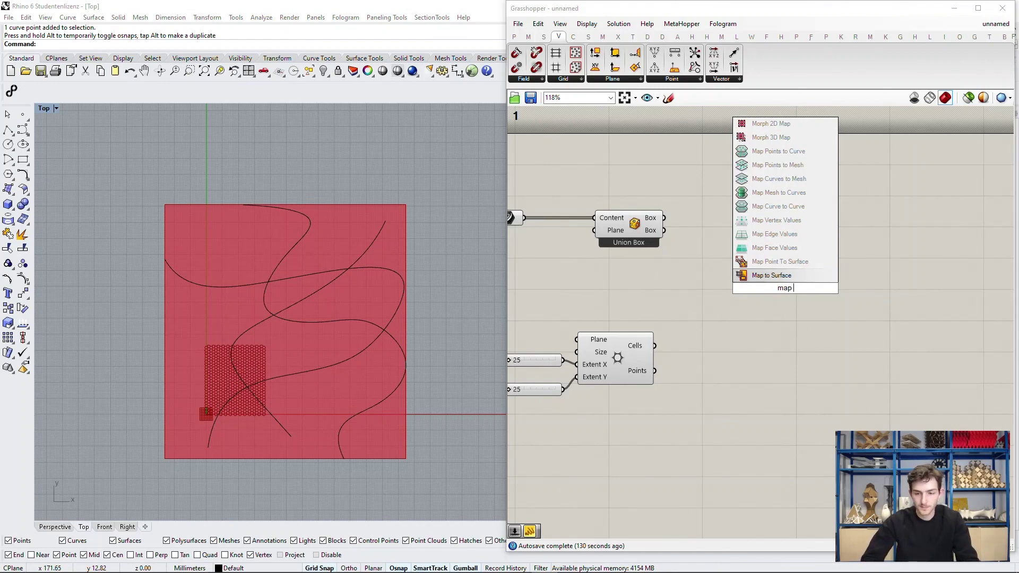
{"action": "key", "text": "Return"}
{"action": "scroll", "coordinate": [836, 396], "scroll_direction": "up", "scroll_amount": 2}
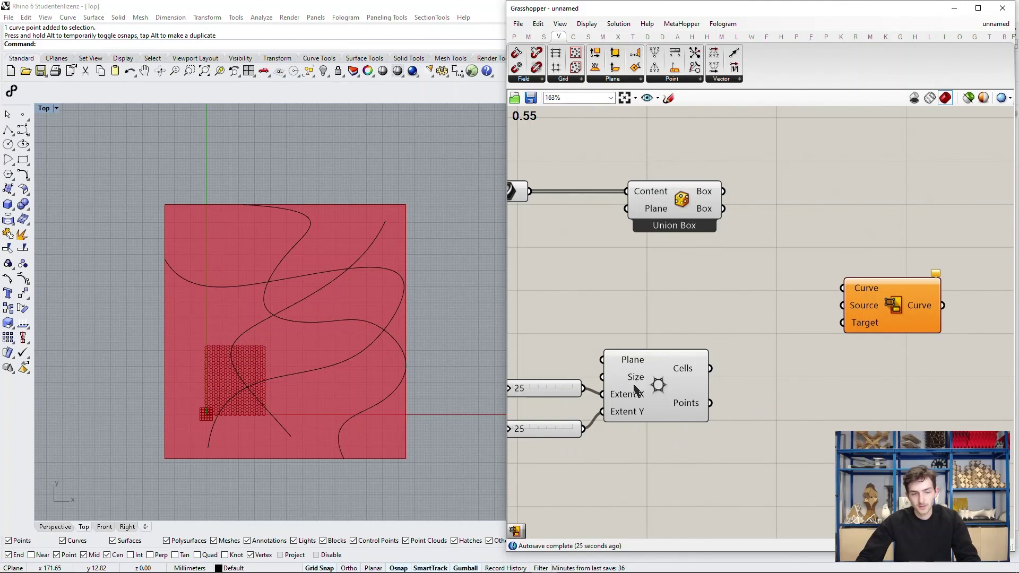
{"action": "right_click_drag", "start_coordinate": [880, 313], "coordinate": [817, 308]}
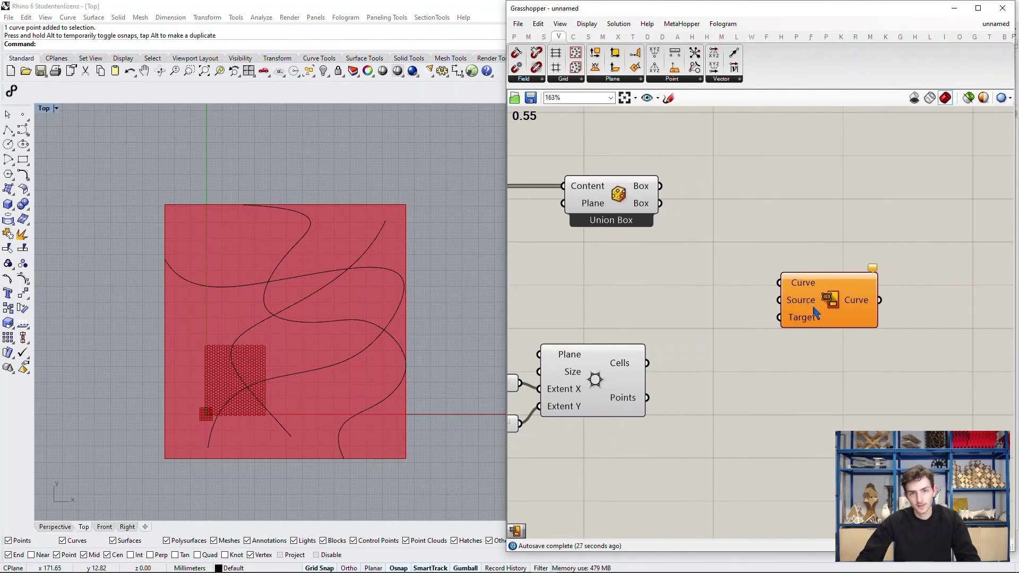
{"action": "left_click_drag", "start_coordinate": [826, 304], "coordinate": [891, 304]}
{"action": "left_click", "coordinate": [706, 340]}
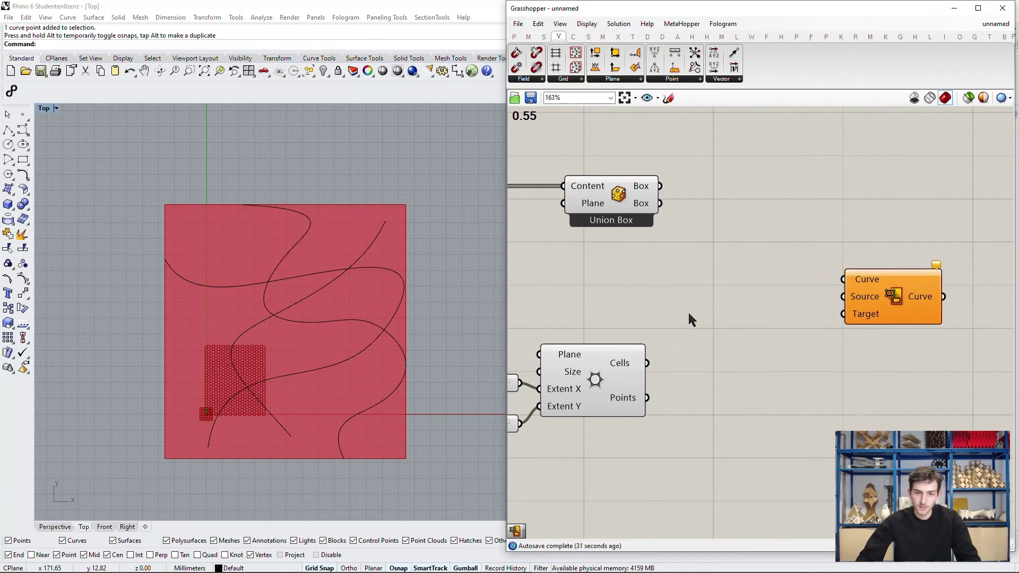
- Flatten the Cells output of the hexagonal grid component
{"action": "left_click", "coordinate": [618, 194]}
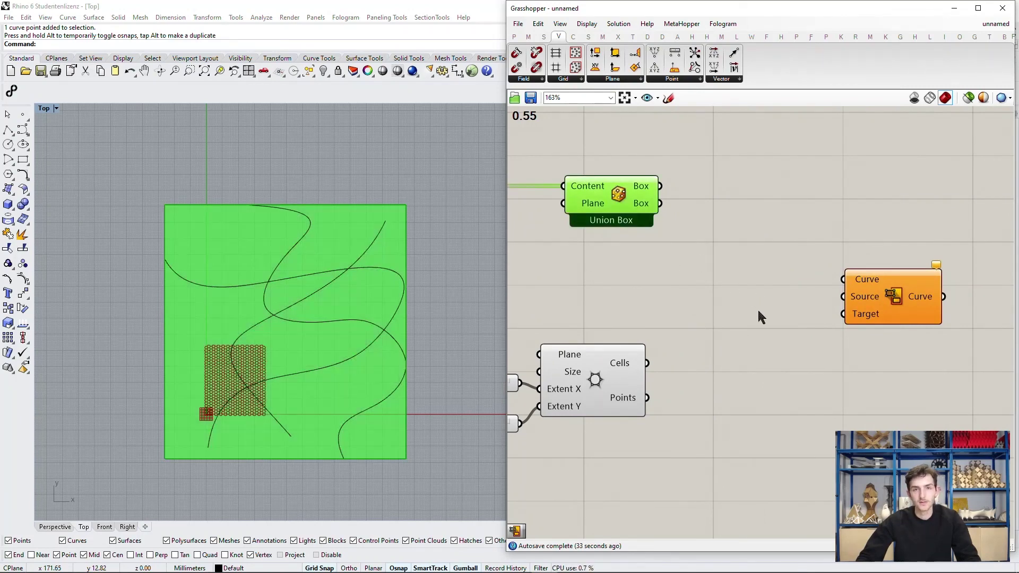
{"action": "left_click", "coordinate": [753, 313]}
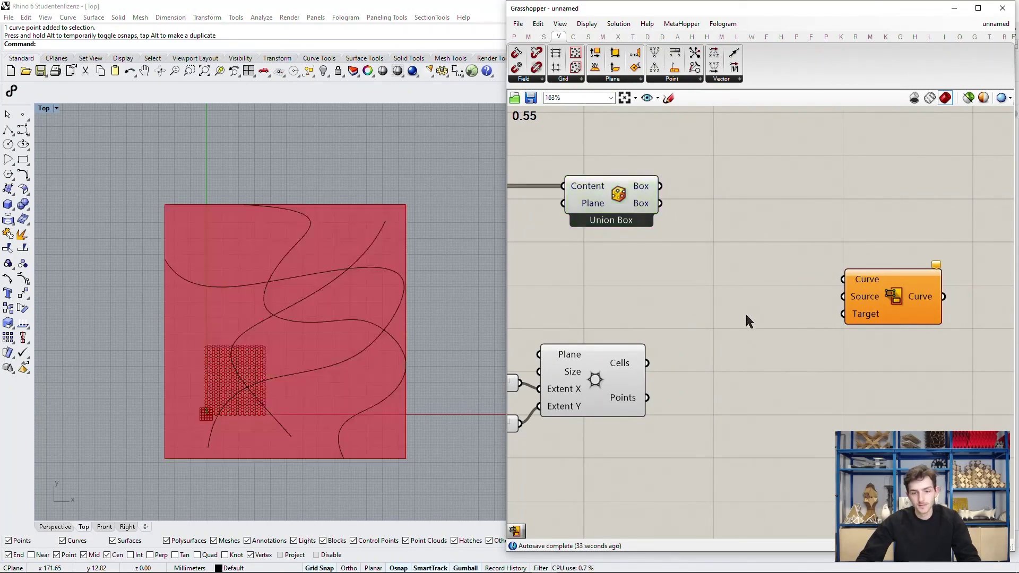
{"action": "left_click", "coordinate": [623, 365]}
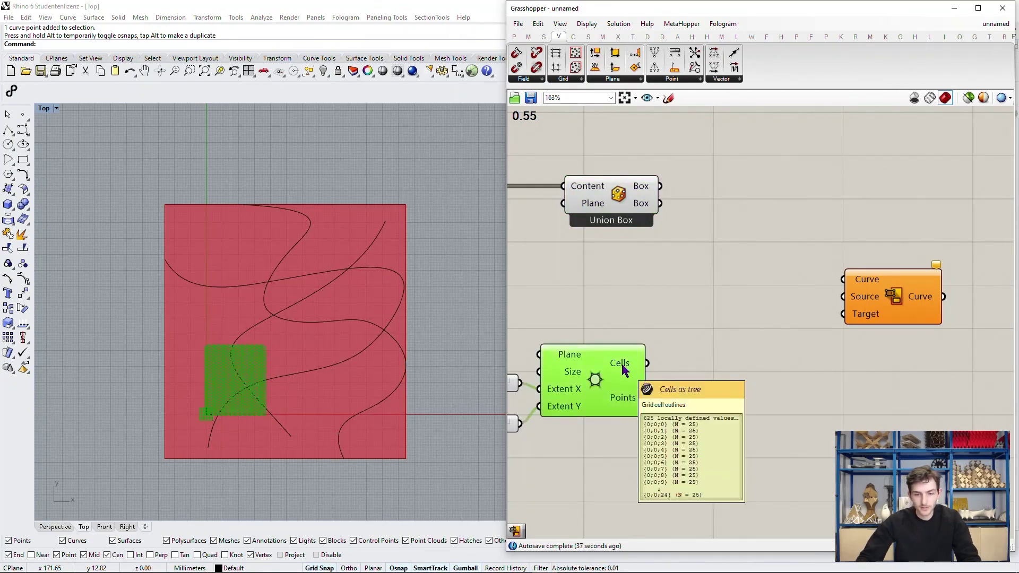
{"action": "right_click", "coordinate": [622, 366]}
{"action": "left_click", "coordinate": [648, 416]}
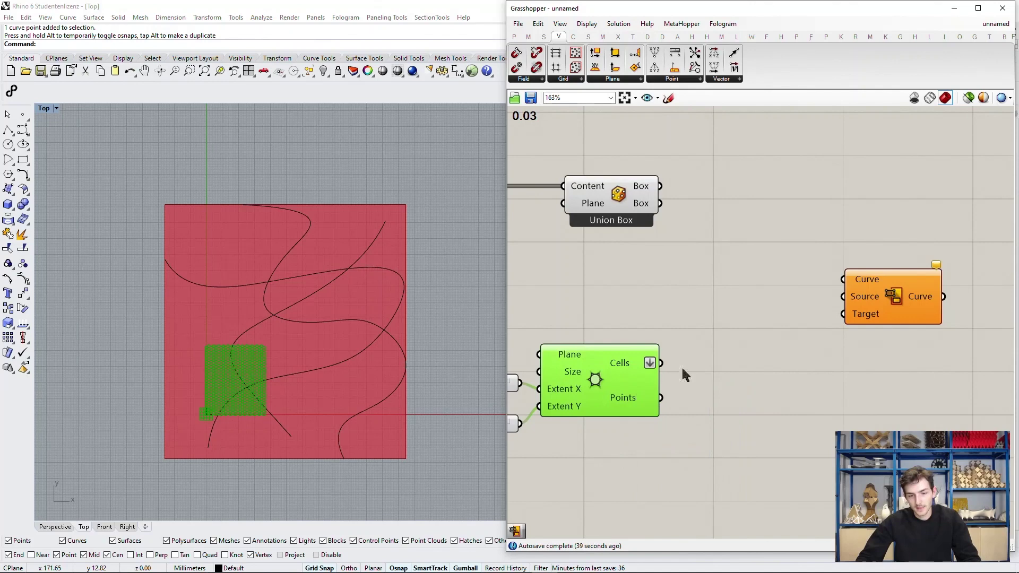
{"action": "left_click", "coordinate": [684, 371]}
- Connect the grid's Cells output to Map to Surface's Curve input and move that component farther from the grid
{"action": "left_click_drag", "start_coordinate": [669, 362], "coordinate": [860, 285]}
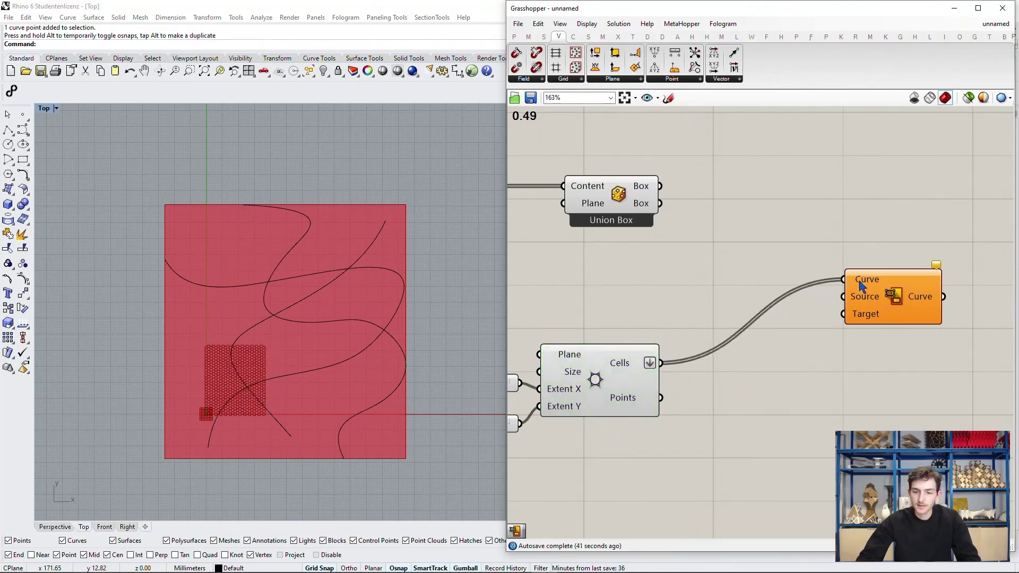
{"action": "mouse_move", "coordinate": [864, 286]}
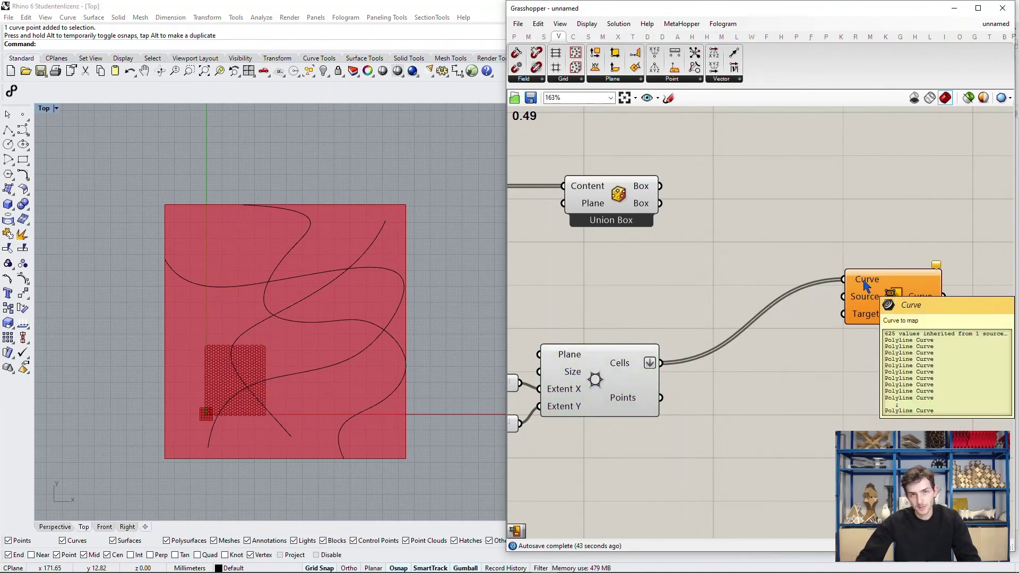
{"action": "left_click_drag", "start_coordinate": [864, 285], "coordinate": [856, 285]}
{"action": "left_click", "coordinate": [794, 409]}
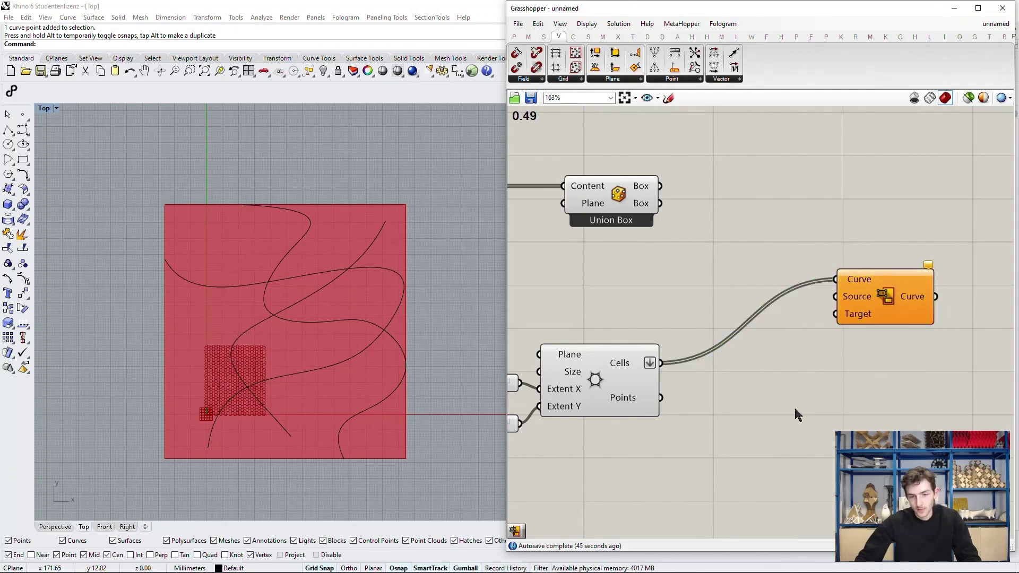
{"action": "scroll", "coordinate": [772, 407], "scroll_direction": "down", "scroll_amount": 2}
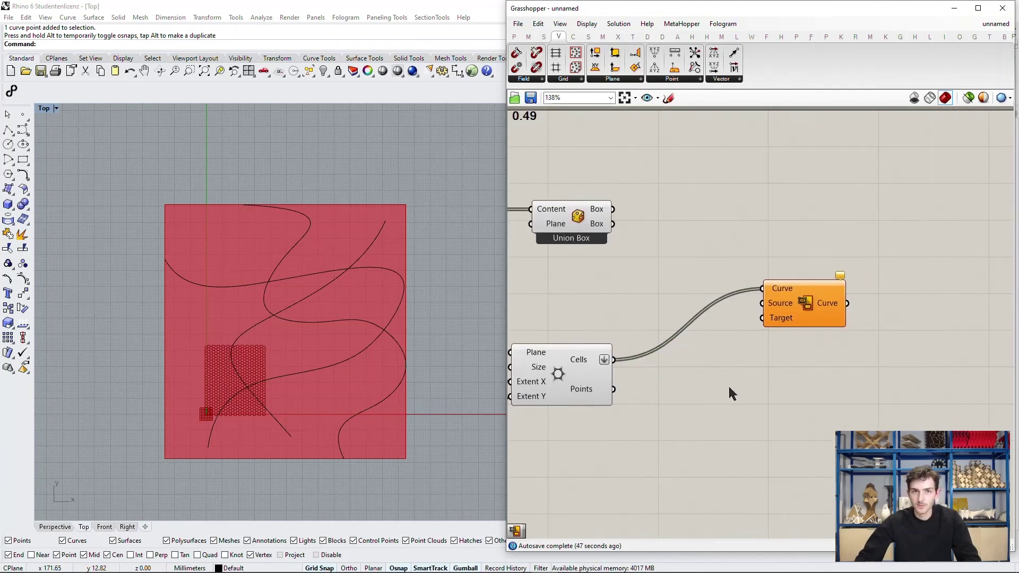
{"action": "left_click_drag", "start_coordinate": [785, 324], "coordinate": [855, 332]}
{"action": "mouse_move", "coordinate": [859, 317]}
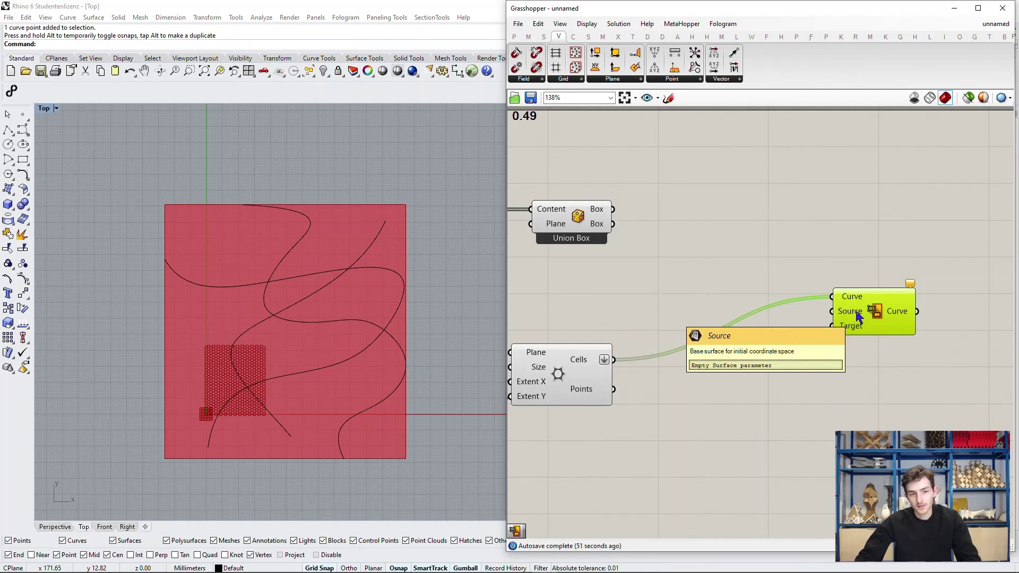
- Add a second Bounding Box component between the hexagonal grid and the Map to Surface component
{"action": "left_click", "coordinate": [696, 431]}
{"action": "double_click", "coordinate": [717, 368]}
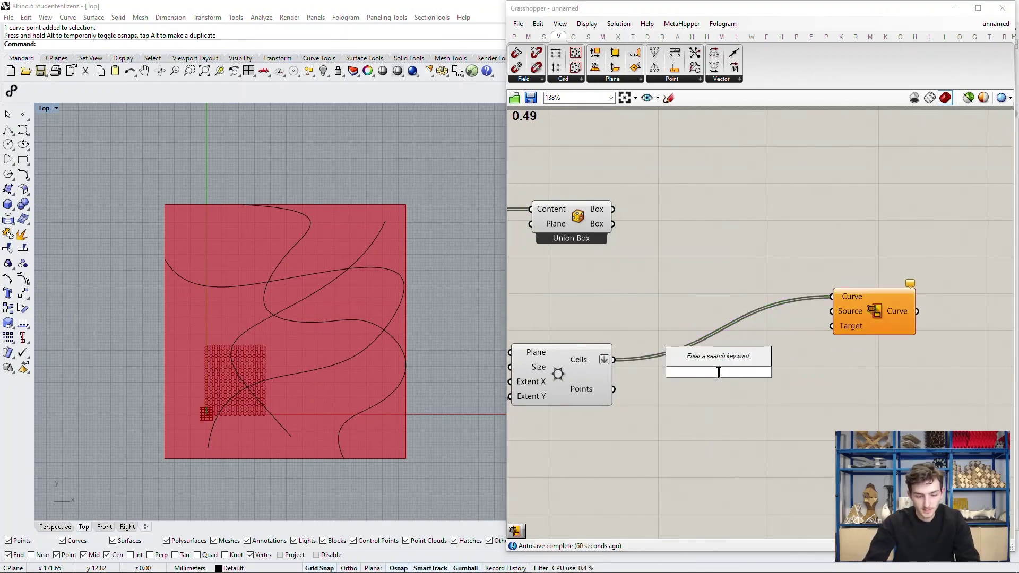
{"action": "type", "text": "boundng"}
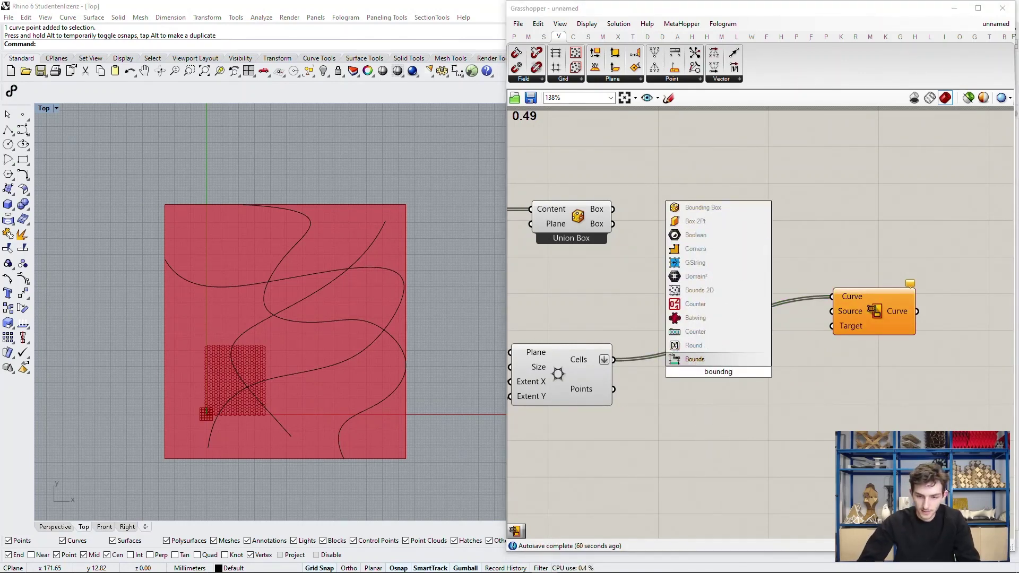
{"action": "key", "text": "BackSpace"}
{"action": "key", "text": "BackSpace"}
{"action": "type", "text": "n"}
{"action": "key", "text": "BackSpace"}
{"action": "type", "text": "ing"}
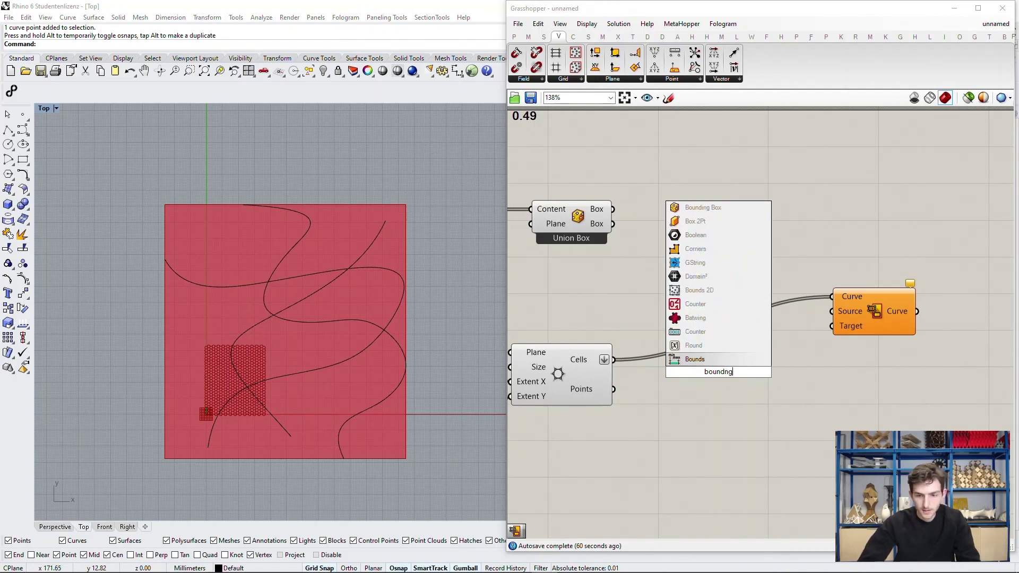
{"action": "left_click", "coordinate": [739, 210]}
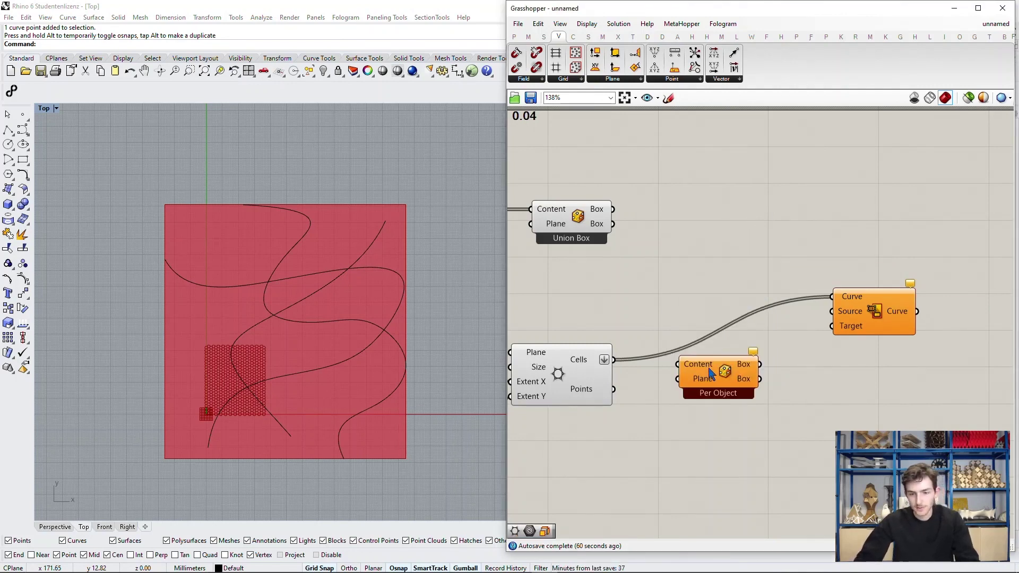
{"action": "left_click_drag", "start_coordinate": [711, 373], "coordinate": [721, 384]}
- Feed the grid Cells into the second Bounding Box's Content input, switch it to Union Box, and place it above the wire
{"action": "left_click_drag", "start_coordinate": [615, 360], "coordinate": [688, 375]}
{"action": "right_click", "coordinate": [741, 380]}
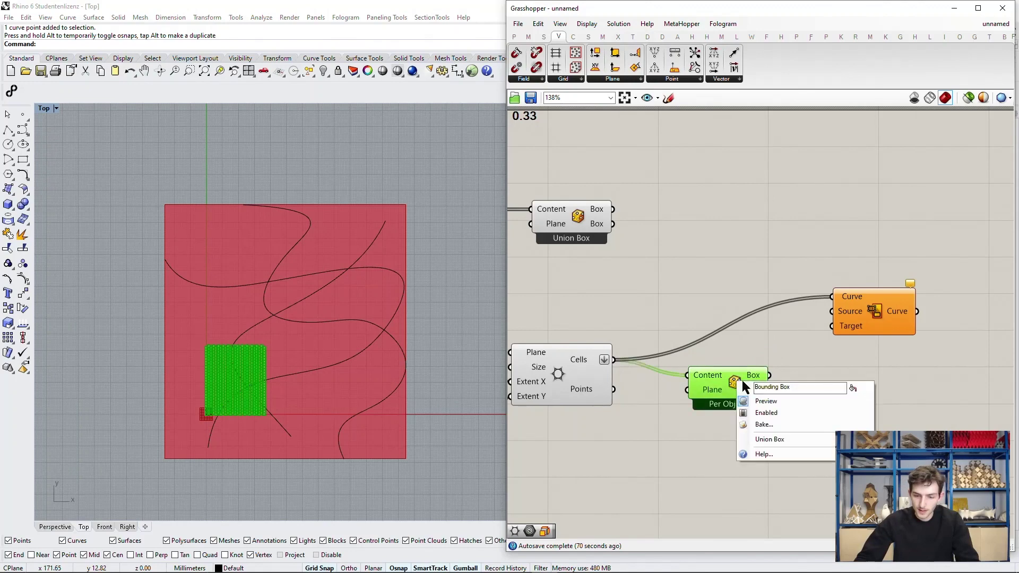
{"action": "left_click", "coordinate": [770, 440]}
{"action": "left_click_drag", "start_coordinate": [734, 388], "coordinate": [724, 308]}
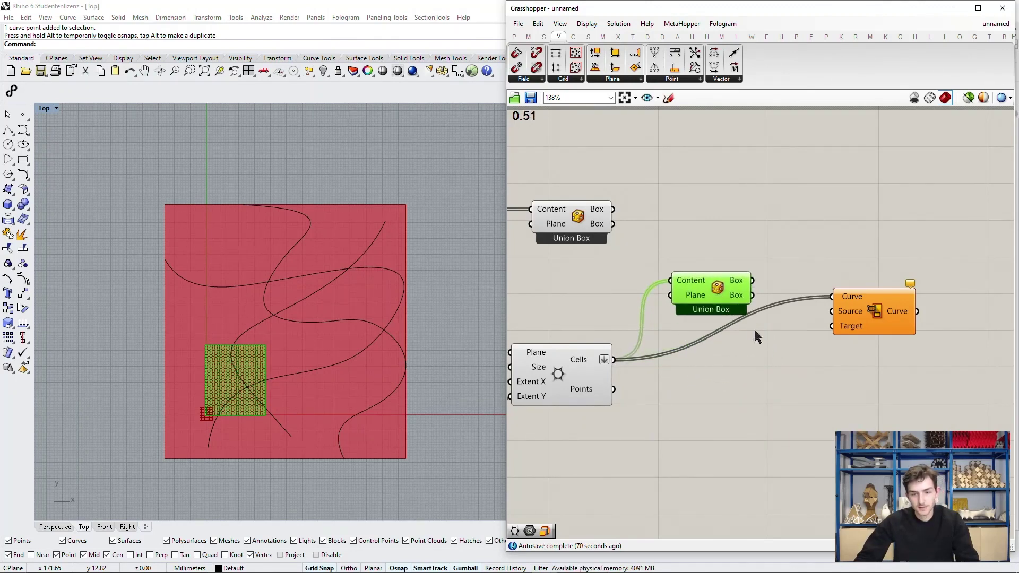
- Connect the Box output of the grid's bounding box to the Source input of Map to Surface
{"action": "scroll", "coordinate": [764, 345], "scroll_direction": "up", "scroll_amount": 4}
{"action": "scroll", "coordinate": [286, 419], "scroll_direction": "up", "scroll_amount": 4}
{"action": "left_click_drag", "start_coordinate": [712, 245], "coordinate": [897, 295]}
{"action": "scroll", "coordinate": [897, 329], "scroll_direction": "down", "scroll_amount": 3}
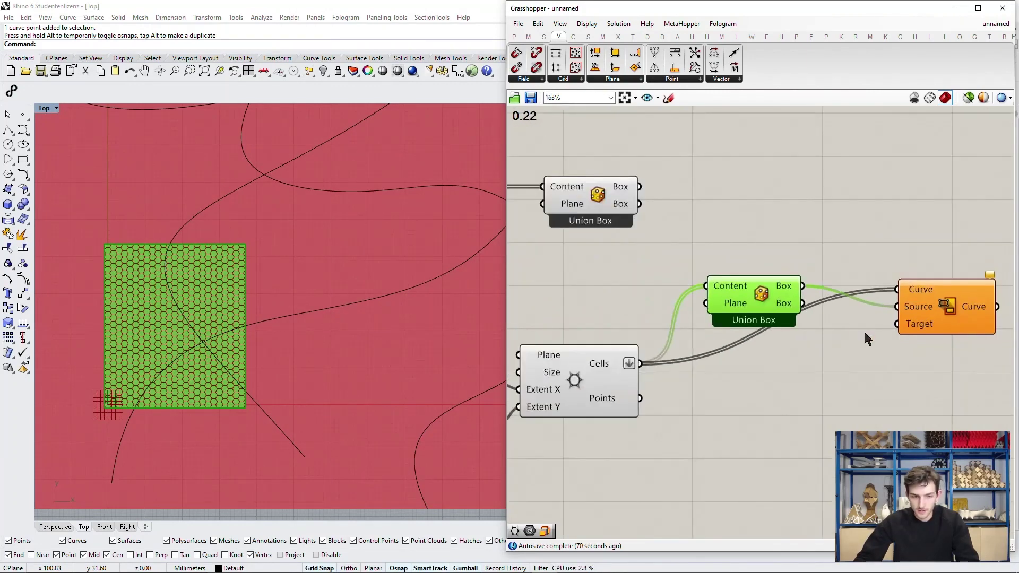
- Connect the Box output of the freeform curves' union box to the Target input of Map to Surface
{"action": "scroll", "coordinate": [626, 285], "scroll_direction": "down", "scroll_amount": 2}
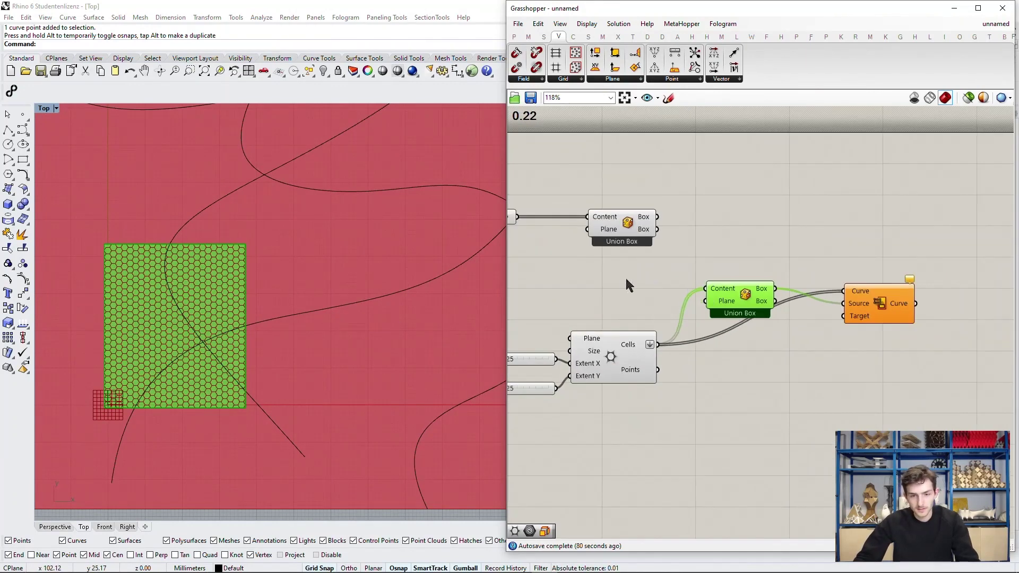
{"action": "scroll", "coordinate": [325, 371], "scroll_direction": "down", "scroll_amount": 4}
{"action": "scroll", "coordinate": [687, 254], "scroll_direction": "up", "scroll_amount": 2}
{"action": "left_click", "coordinate": [613, 219]}
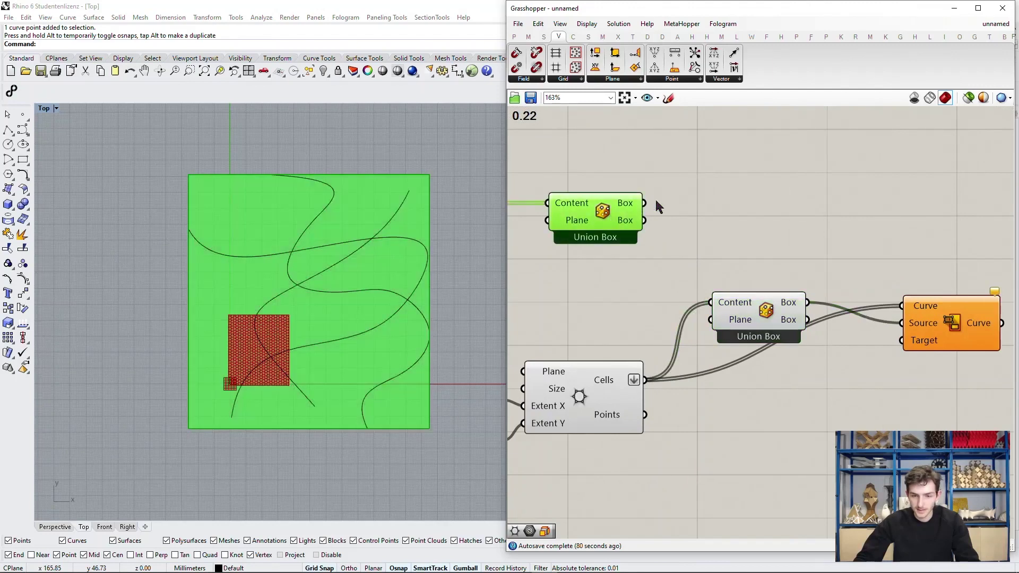
{"action": "left_click_drag", "start_coordinate": [643, 202], "coordinate": [904, 350]}
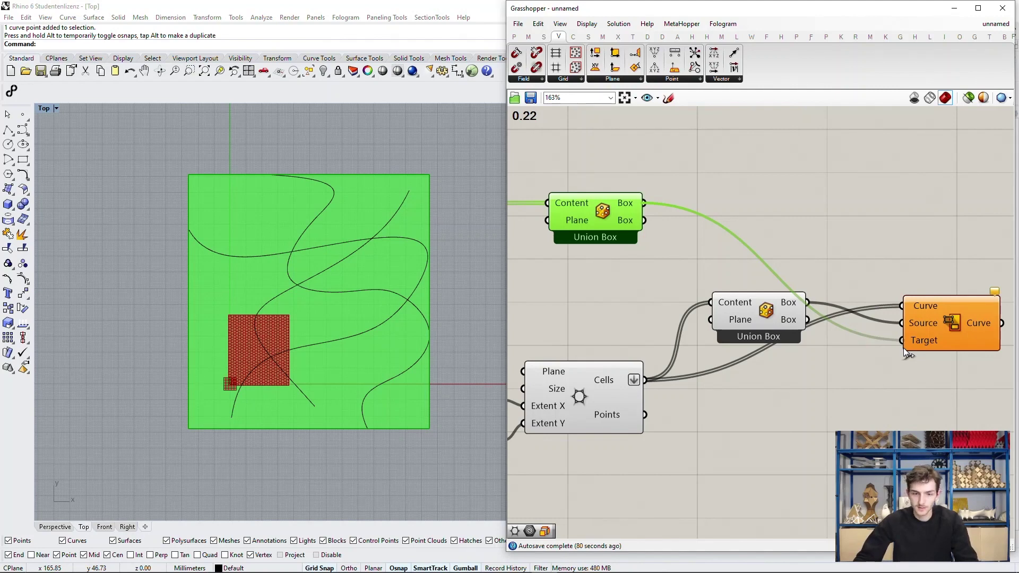
{"action": "left_click_drag", "start_coordinate": [905, 354], "coordinate": [904, 350]}
{"action": "left_click", "coordinate": [732, 392]}
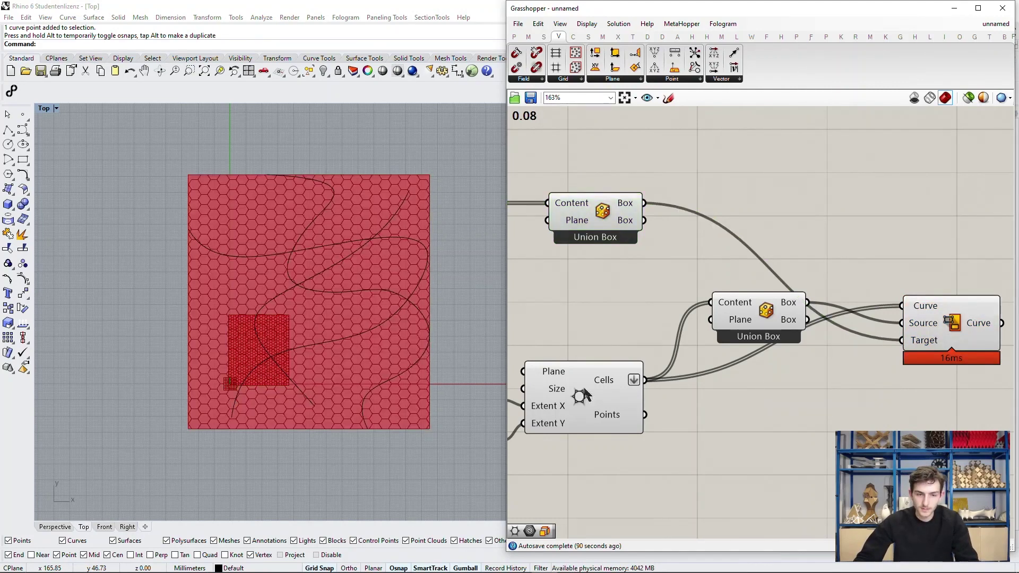
- Turn off the preview of the hexagonal grid and its union bounding box, leaving the mapped grid displayed
{"action": "scroll", "coordinate": [265, 332], "scroll_direction": "up", "scroll_amount": 4}
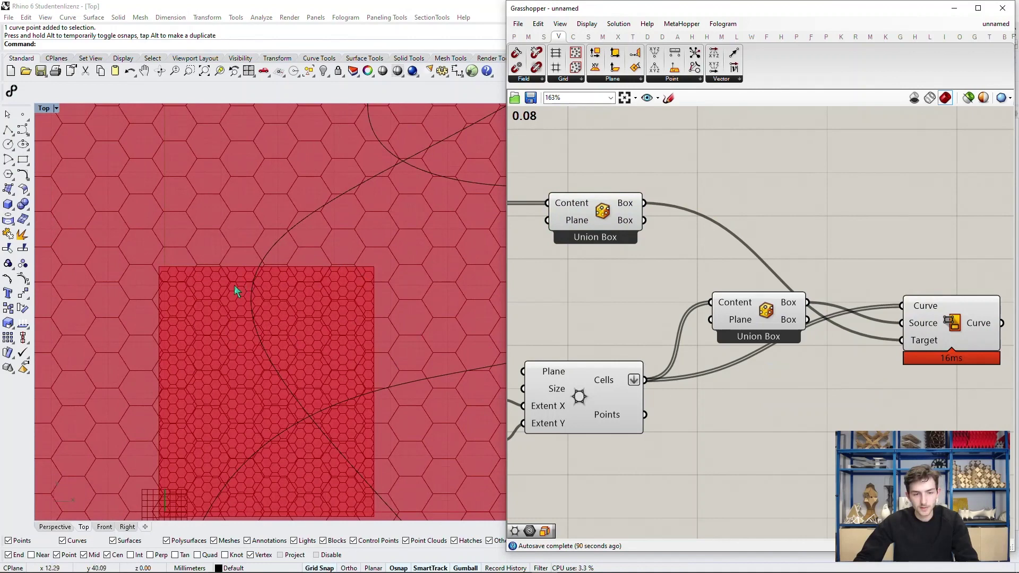
{"action": "scroll", "coordinate": [233, 290], "scroll_direction": "down", "scroll_amount": 5}
{"action": "left_click", "coordinate": [346, 280]}
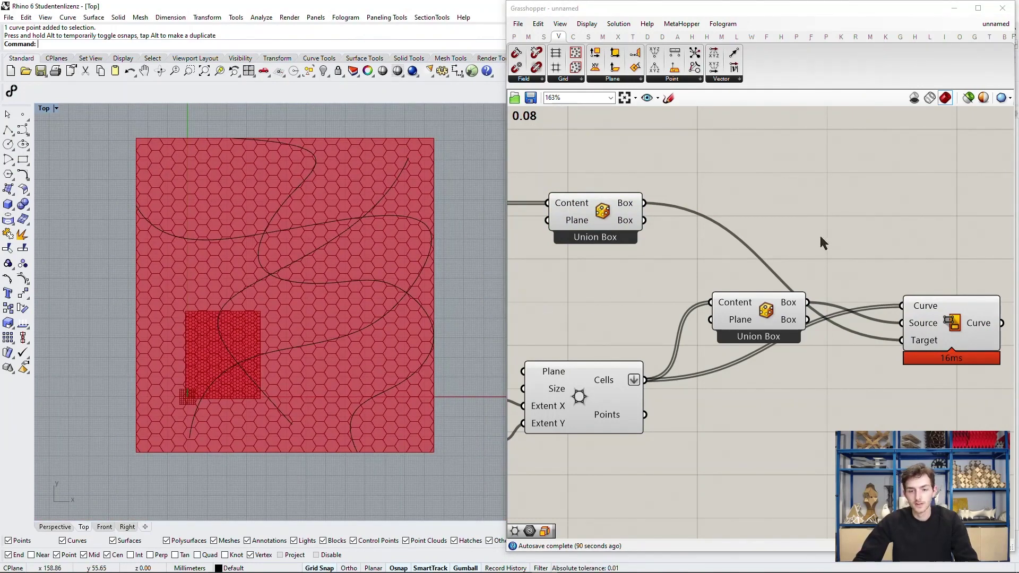
{"action": "right_click_drag", "start_coordinate": [817, 236], "coordinate": [728, 240]}
{"action": "left_click_drag", "start_coordinate": [689, 317], "coordinate": [695, 367]}
{"action": "scroll", "coordinate": [743, 345], "scroll_direction": "down", "scroll_amount": 5}
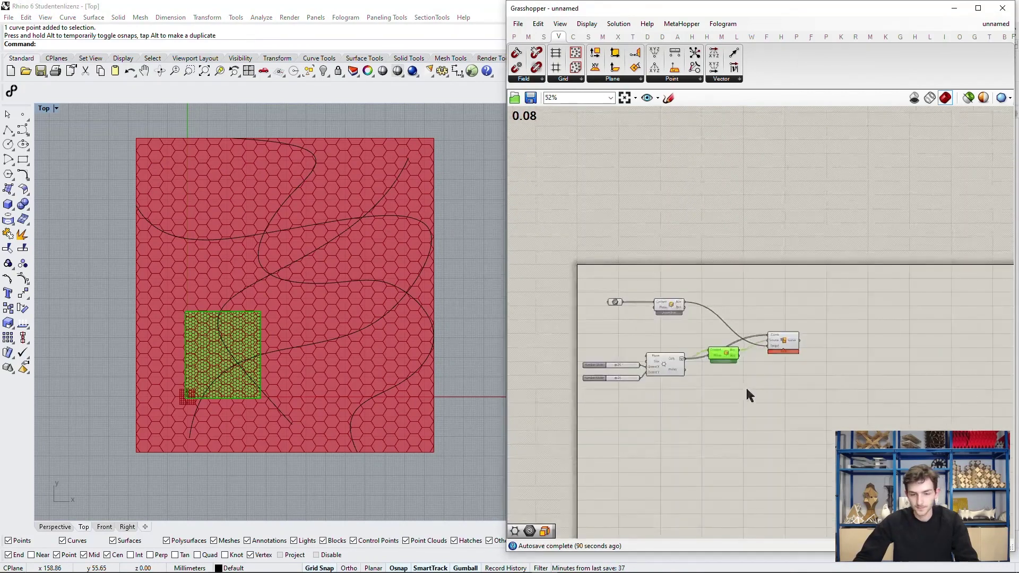
{"action": "left_click_drag", "start_coordinate": [733, 406], "coordinate": [594, 341]}
{"action": "middle_click", "coordinate": [689, 337]}
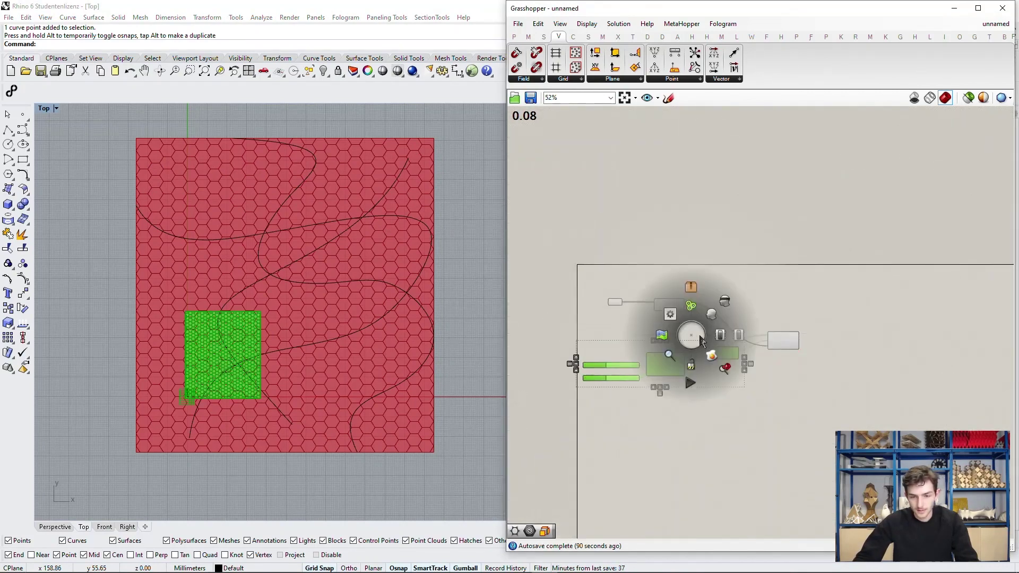
{"action": "left_click", "coordinate": [723, 303]}
{"action": "left_click", "coordinate": [711, 331]}
- Turn off the preview of the freeform curves' union bounding box
{"action": "scroll", "coordinate": [711, 331], "scroll_direction": "up", "scroll_amount": 3}
{"action": "left_click_drag", "start_coordinate": [664, 323], "coordinate": [601, 253]}
{"action": "middle_click", "coordinate": [644, 256]}
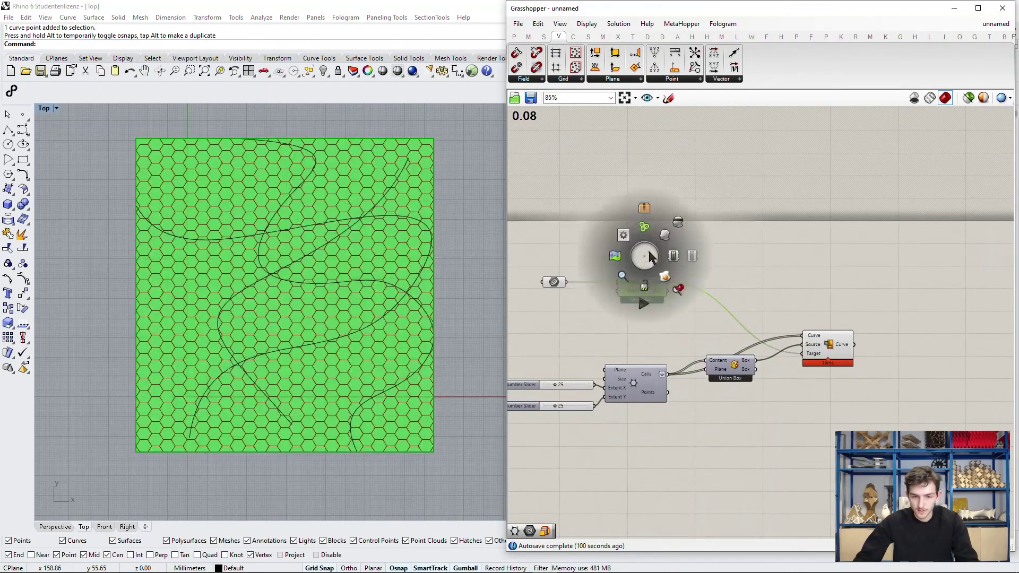
{"action": "left_click", "coordinate": [679, 223]}
{"action": "right_click_drag", "start_coordinate": [769, 246], "coordinate": [705, 230]}
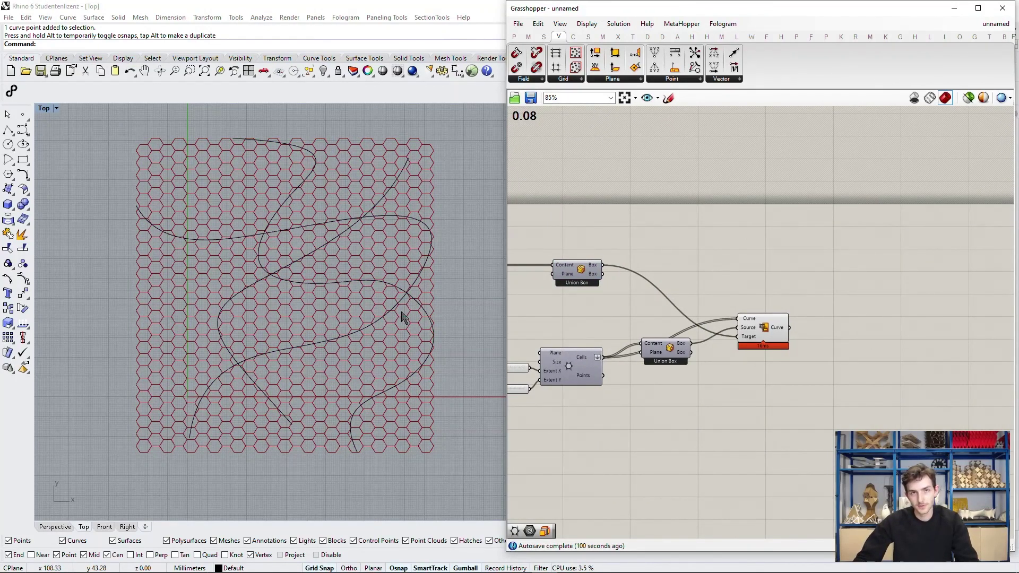
- Add a Pull Point component downstream of Map to Surface, leaving a gap between the two
{"action": "scroll", "coordinate": [831, 323], "scroll_direction": "up", "scroll_amount": 2}
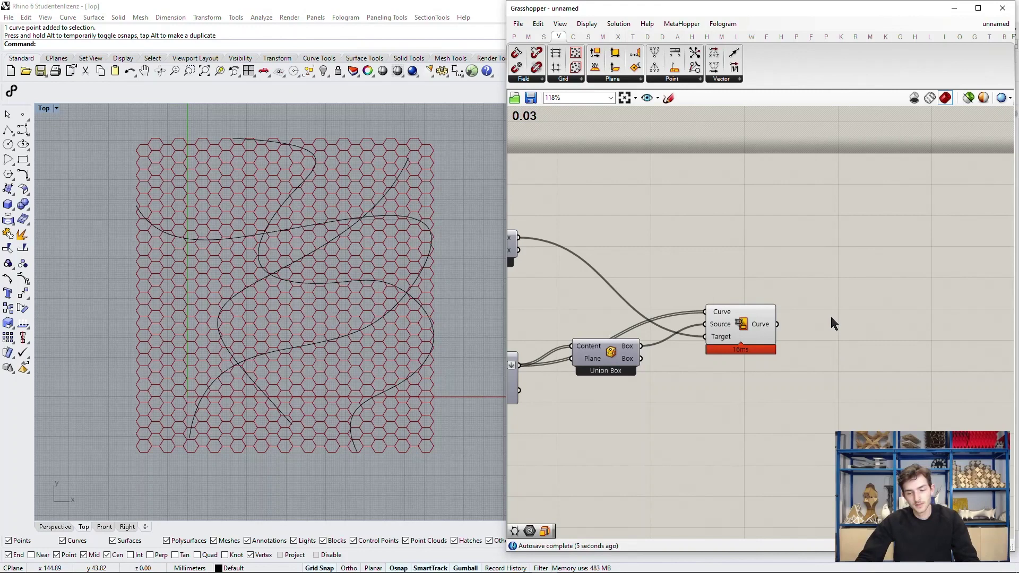
{"action": "left_click", "coordinate": [751, 323]}
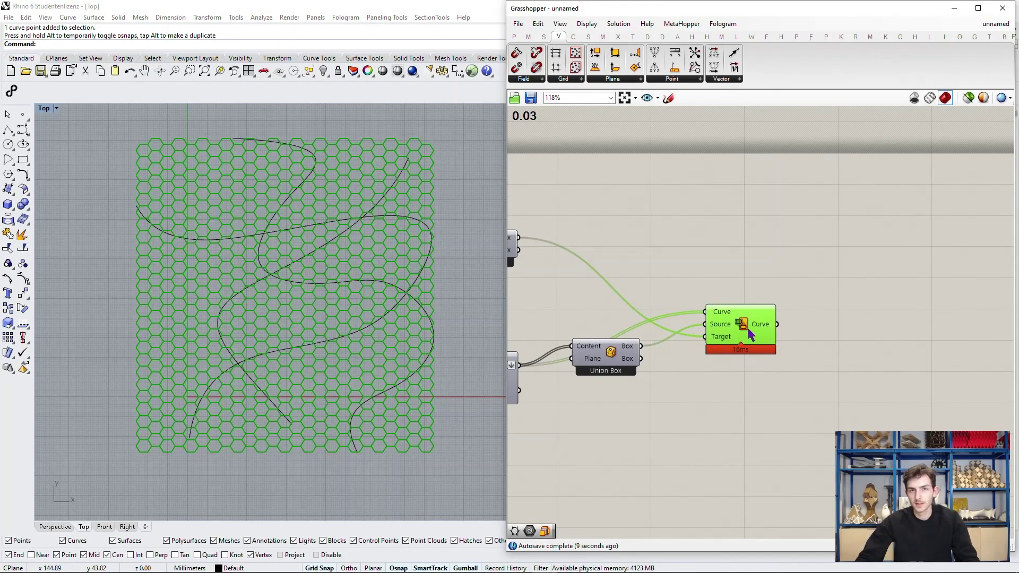
{"action": "left_click", "coordinate": [745, 279]}
{"action": "right_click_drag", "start_coordinate": [745, 279], "coordinate": [625, 258]}
{"action": "double_click", "coordinate": [772, 311]}
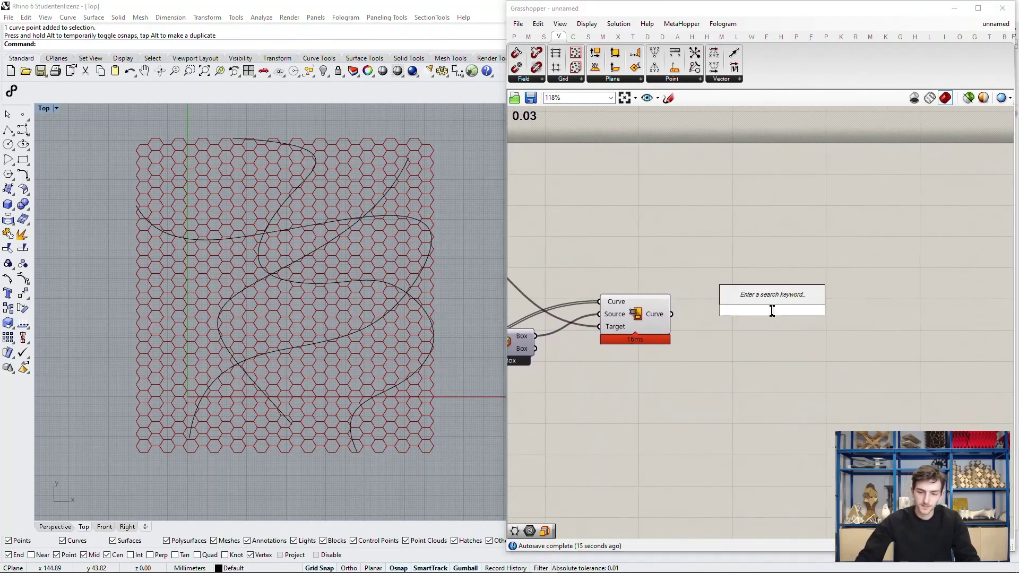
{"action": "type", "text": "pull po"}
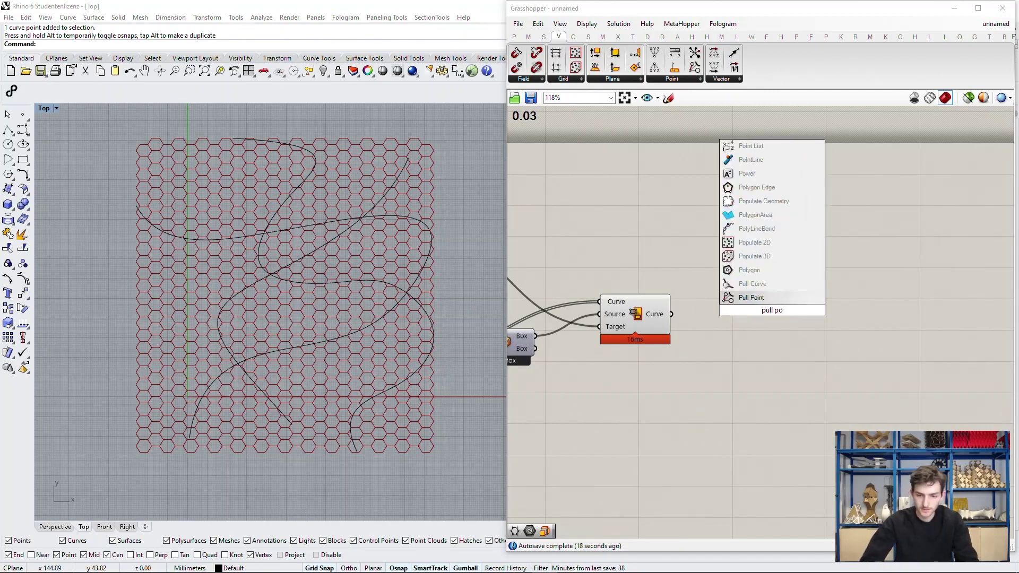
{"action": "key", "text": "Return"}
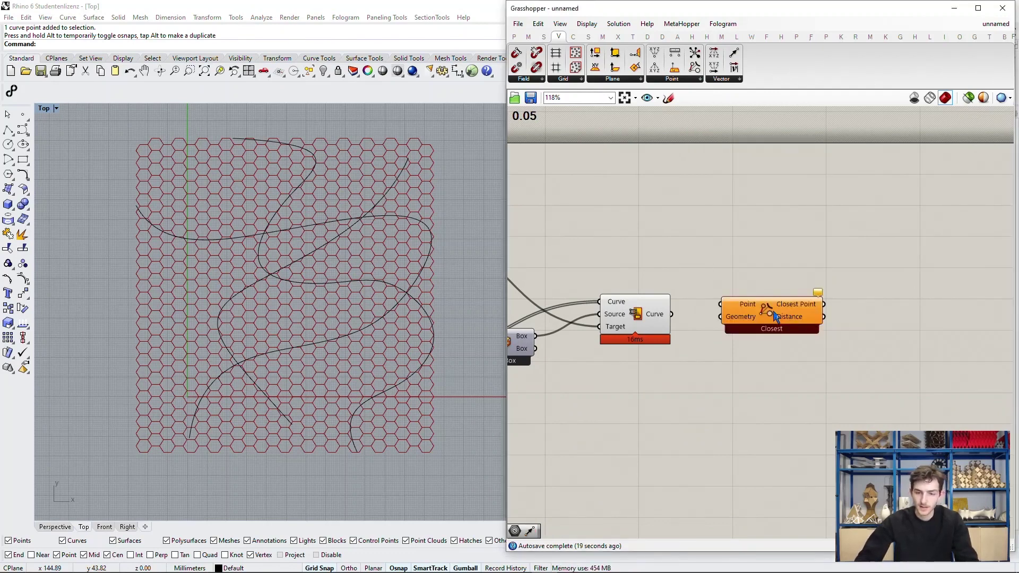
{"action": "left_click_drag", "start_coordinate": [772, 317], "coordinate": [796, 324]}
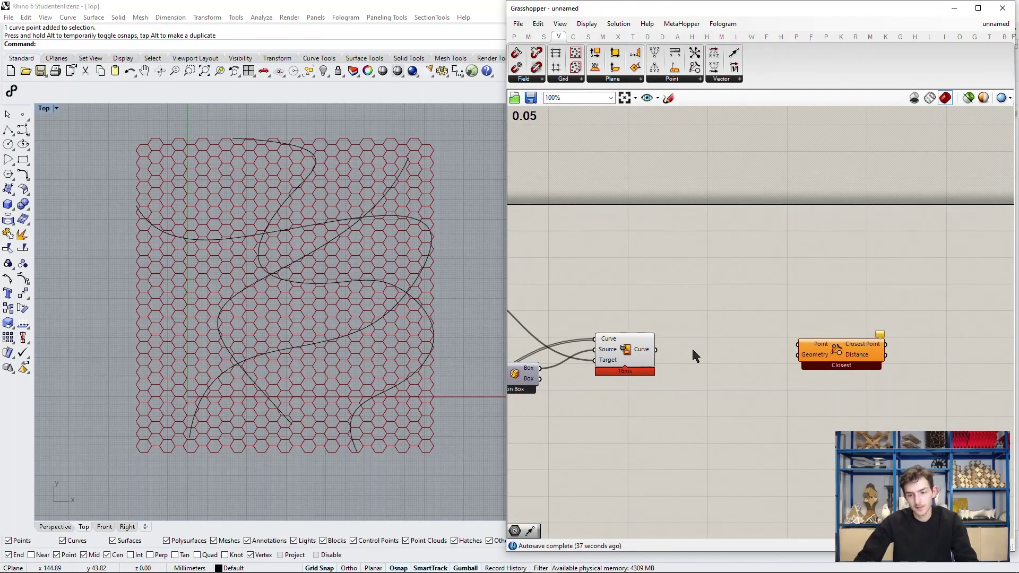
- Connect the freeform curves' Curve parameter to the Geometry input of Pull Point
{"action": "scroll", "coordinate": [717, 350], "scroll_direction": "up", "scroll_amount": 1}
{"action": "right_click_drag", "start_coordinate": [642, 298], "coordinate": [675, 287]}
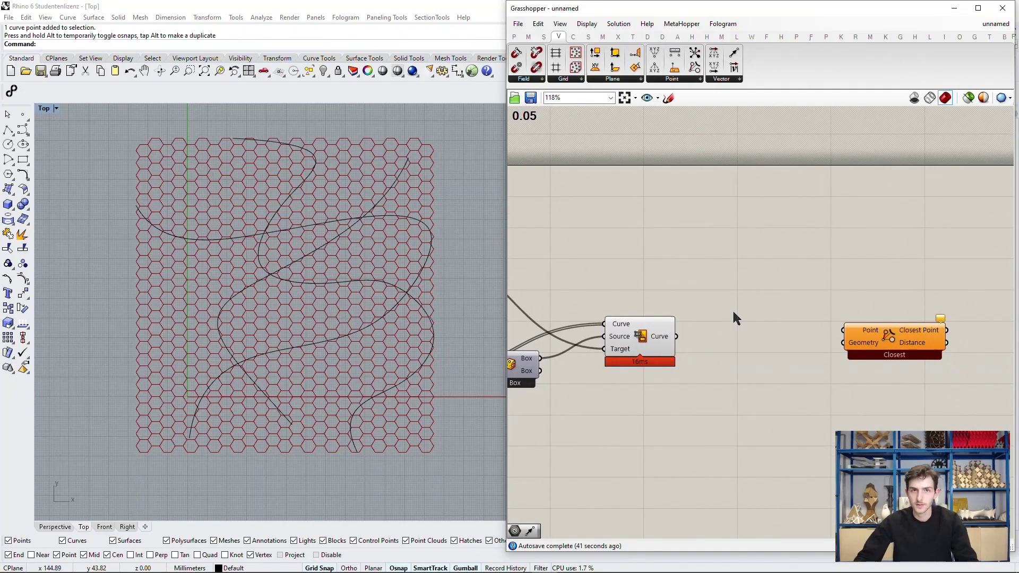
{"action": "right_click_drag", "start_coordinate": [773, 319], "coordinate": [862, 317]}
{"action": "right_click_drag", "start_coordinate": [613, 276], "coordinate": [821, 300]}
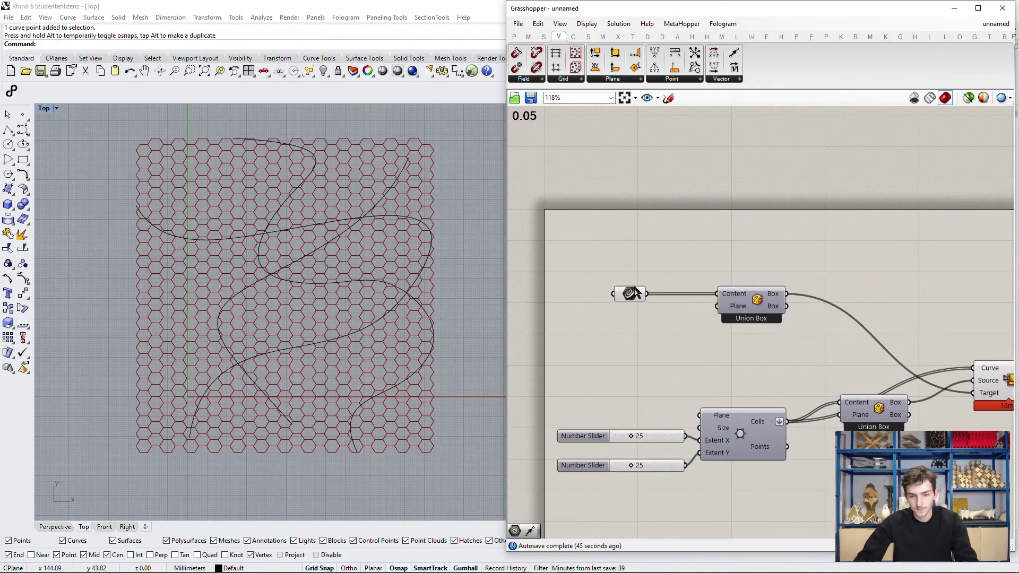
{"action": "left_click", "coordinate": [631, 295]}
{"action": "left_click_drag", "start_coordinate": [652, 294], "coordinate": [784, 303]}
{"action": "scroll", "coordinate": [584, 260], "scroll_direction": "down", "scroll_amount": 5}
{"action": "scroll", "coordinate": [909, 321], "scroll_direction": "up", "scroll_amount": 5}
{"action": "left_click_drag", "start_coordinate": [784, 303], "coordinate": [784, 302]}
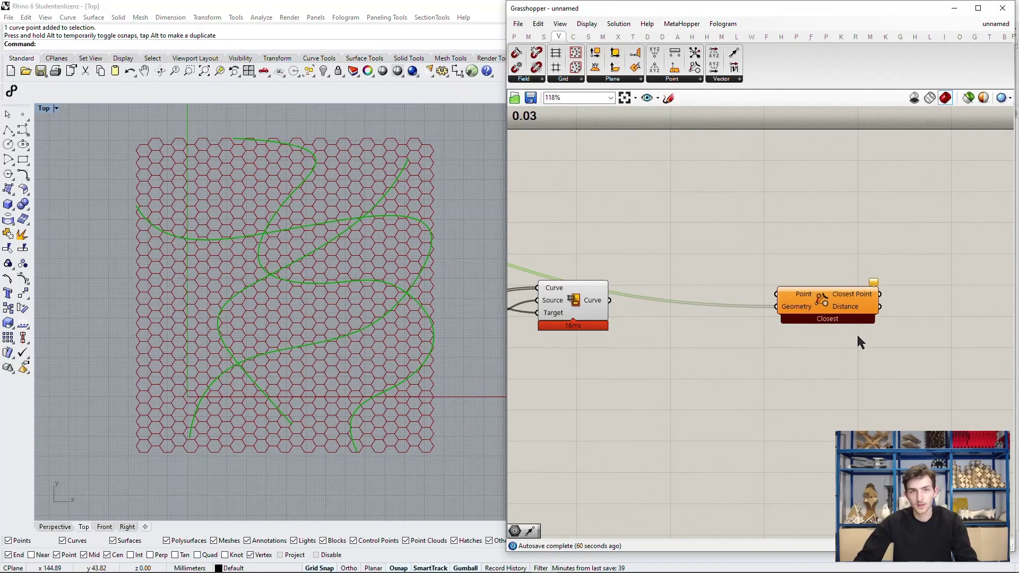
- Move Pull Point farther from Map to Surface to make room for another component
{"action": "scroll", "coordinate": [859, 341], "scroll_direction": "up", "scroll_amount": 2}
{"action": "left_click", "coordinate": [713, 347]}
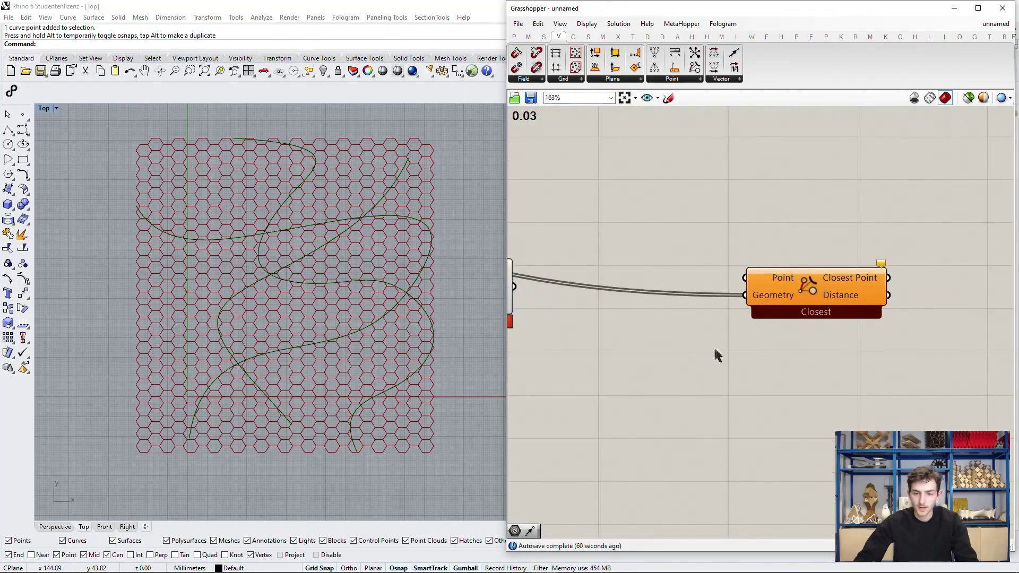
{"action": "right_click_drag", "start_coordinate": [713, 348], "coordinate": [778, 368]}
{"action": "left_click_drag", "start_coordinate": [879, 290], "coordinate": [956, 250]}
{"action": "scroll", "coordinate": [875, 311], "scroll_direction": "down", "scroll_amount": 3}
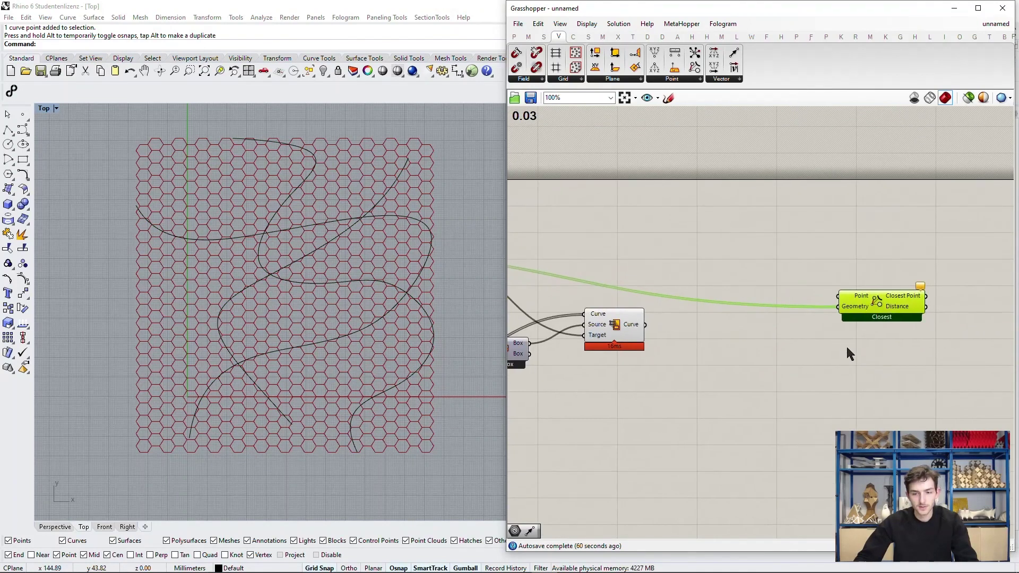
{"action": "left_click", "coordinate": [821, 365]}
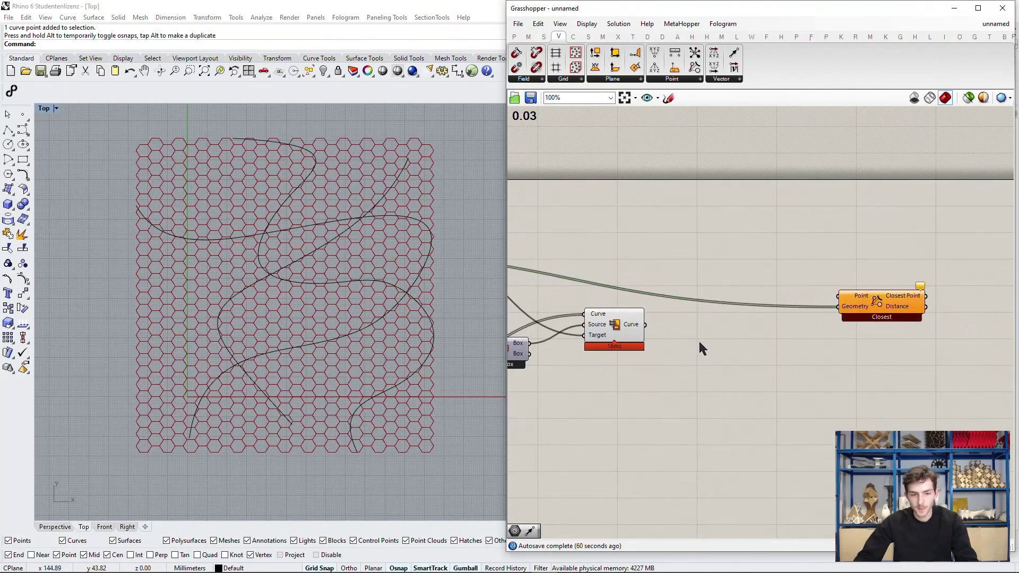
- Add an Area component after Map to Surface and feed the mapped Curve output into its Geometry input
{"action": "right_click_drag", "start_coordinate": [702, 347], "coordinate": [735, 351]}
{"action": "double_click", "coordinate": [762, 349]}
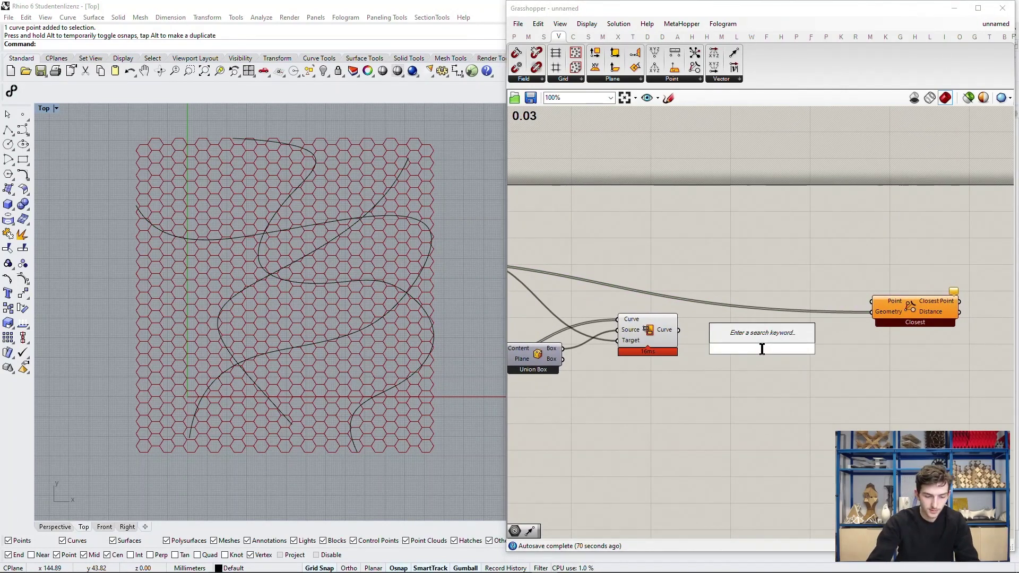
{"action": "type", "text": "area"}
{"action": "key", "text": "Return"}
{"action": "scroll", "coordinate": [732, 360], "scroll_direction": "up", "scroll_amount": 2}
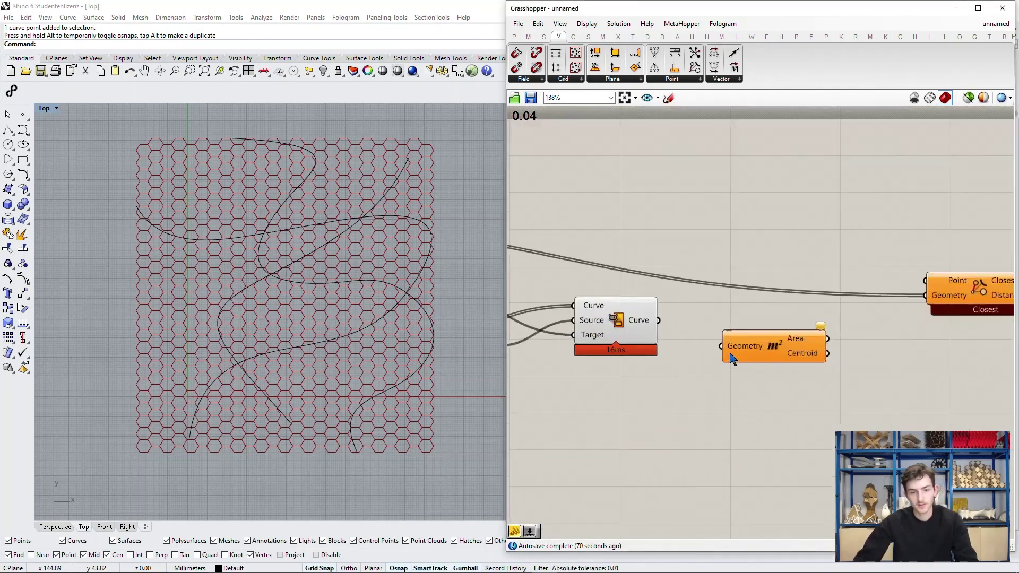
{"action": "right_click_drag", "start_coordinate": [664, 321], "coordinate": [669, 336]}
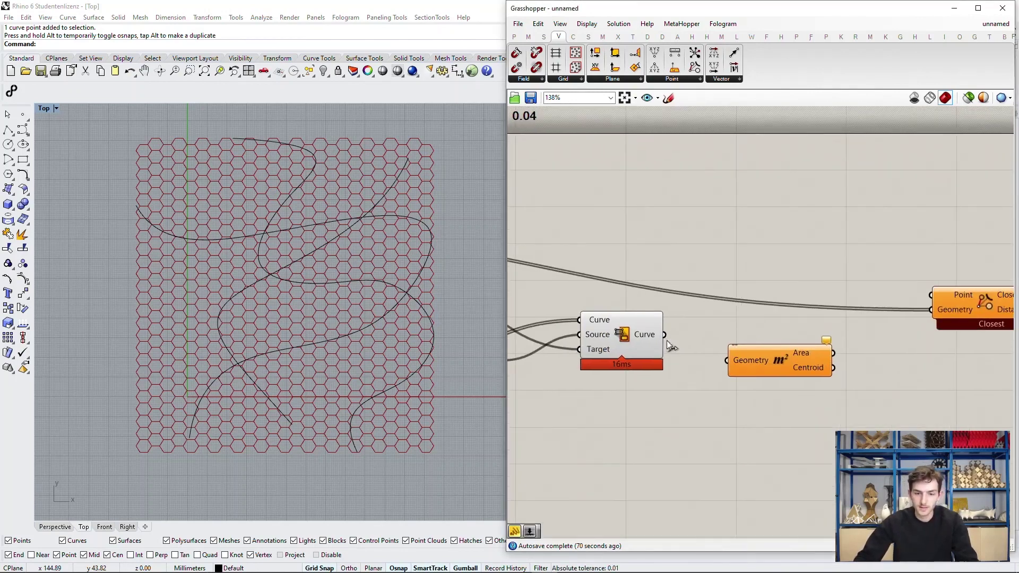
{"action": "left_click_drag", "start_coordinate": [667, 334], "coordinate": [771, 344]}
- Connect the Centroid output of Area to the Point input of Pull Point
{"action": "right_click_drag", "start_coordinate": [868, 363], "coordinate": [687, 362]}
{"action": "scroll", "coordinate": [686, 362], "scroll_direction": "up", "scroll_amount": 2}
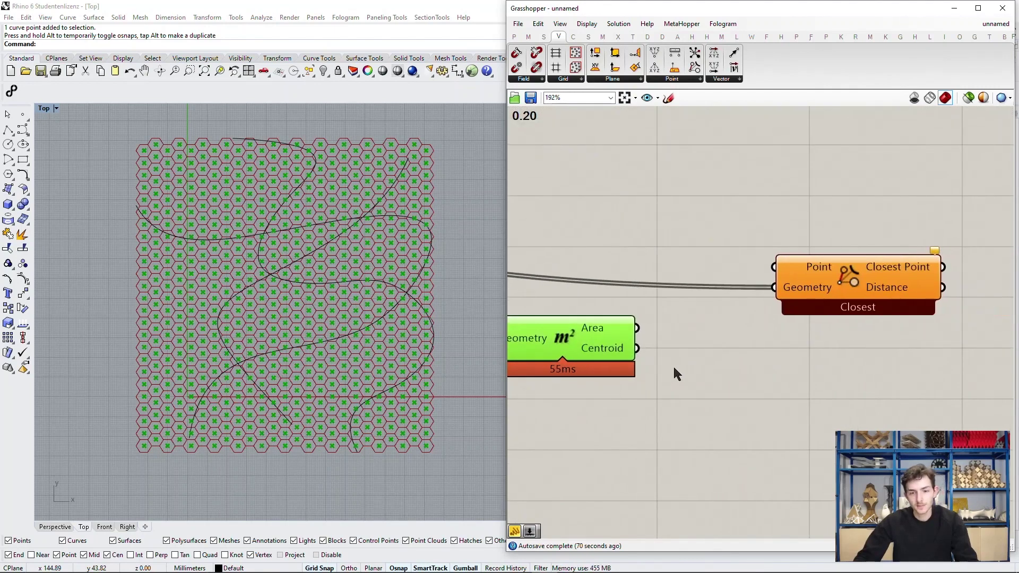
{"action": "scroll", "coordinate": [673, 365], "scroll_direction": "down", "scroll_amount": 1}
{"action": "left_click_drag", "start_coordinate": [623, 366], "coordinate": [737, 297]}
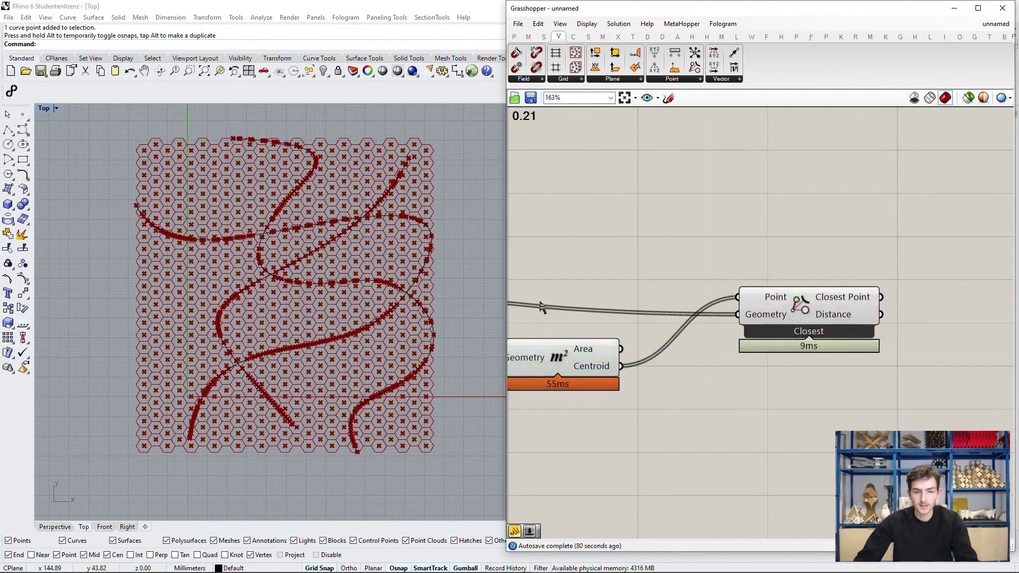
- Examine the cell centroids and their closest points on the curves, highlighting the Area and Pull Point results in the viewport
{"action": "scroll", "coordinate": [325, 210], "scroll_direction": "up", "scroll_amount": 3}
{"action": "right_click_drag", "start_coordinate": [325, 209], "coordinate": [309, 392]}
{"action": "scroll", "coordinate": [345, 273], "scroll_direction": "up", "scroll_amount": 4}
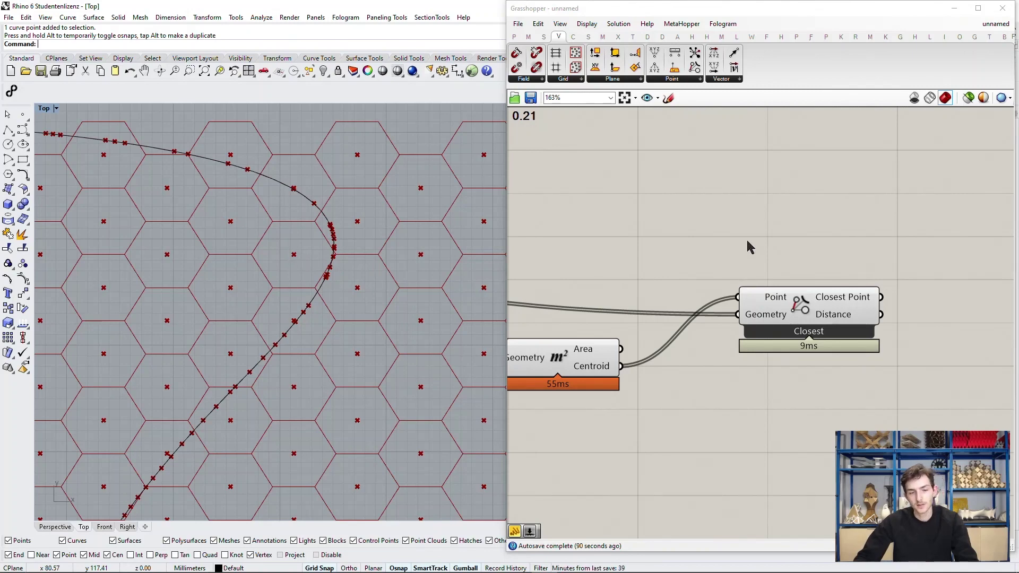
{"action": "left_click", "coordinate": [804, 306]}
{"action": "scroll", "coordinate": [725, 287], "scroll_direction": "down", "scroll_amount": 5}
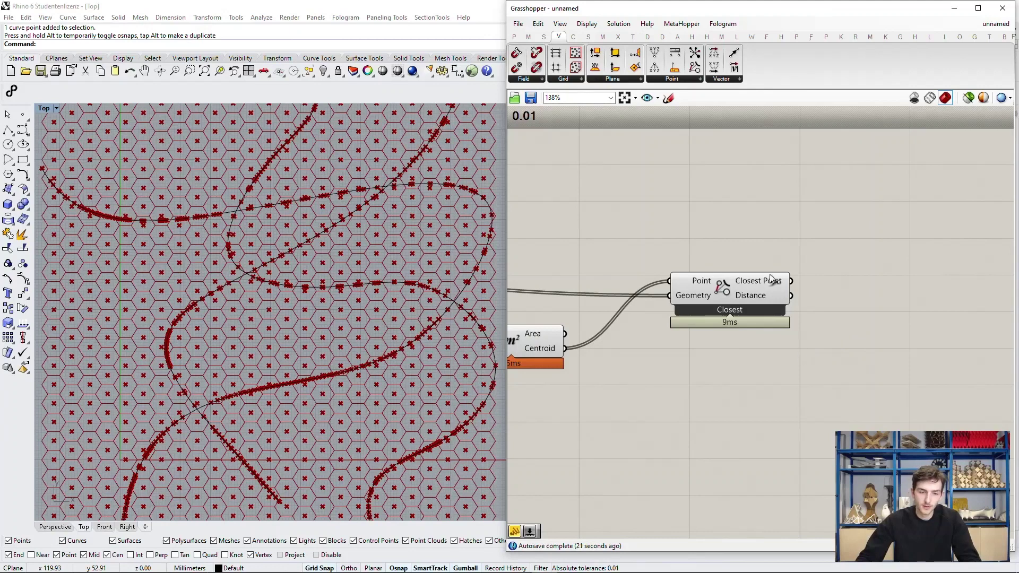
{"action": "right_click_drag", "start_coordinate": [583, 299], "coordinate": [694, 330]}
{"action": "left_click", "coordinate": [639, 361]}
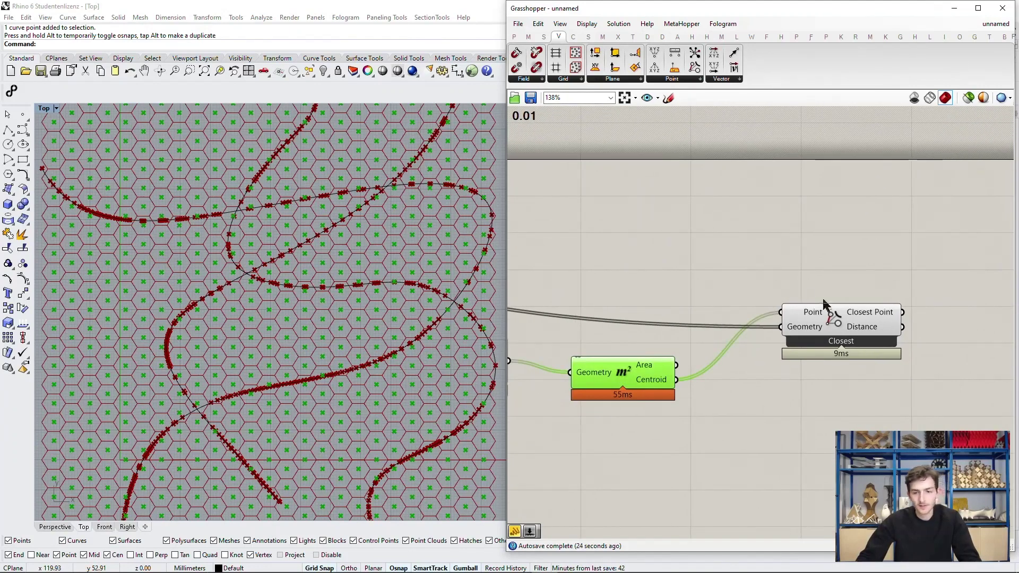
{"action": "left_click", "coordinate": [843, 318]}
{"action": "right_click_drag", "start_coordinate": [871, 299], "coordinate": [714, 288]}
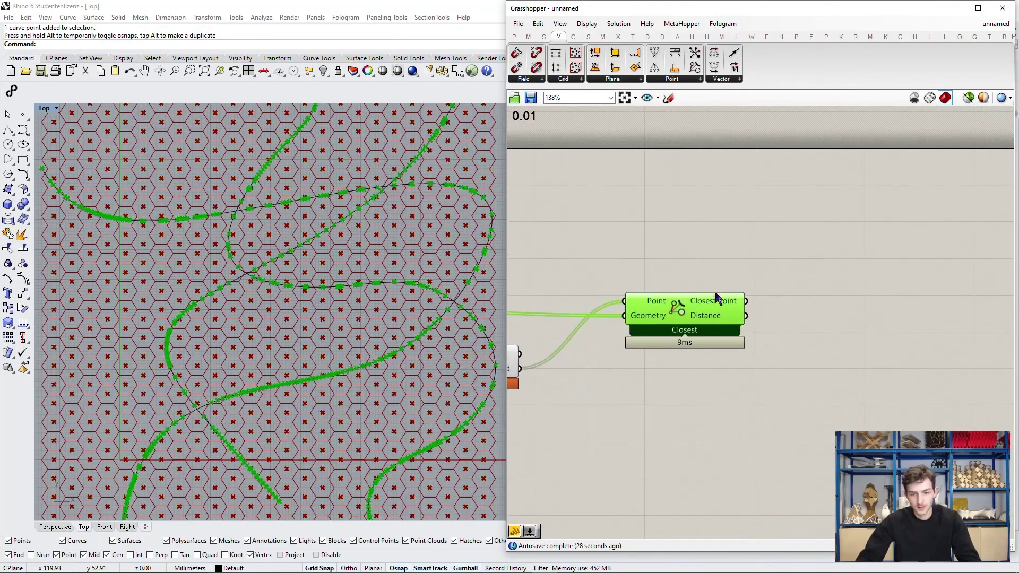
{"action": "left_click", "coordinate": [830, 282]}
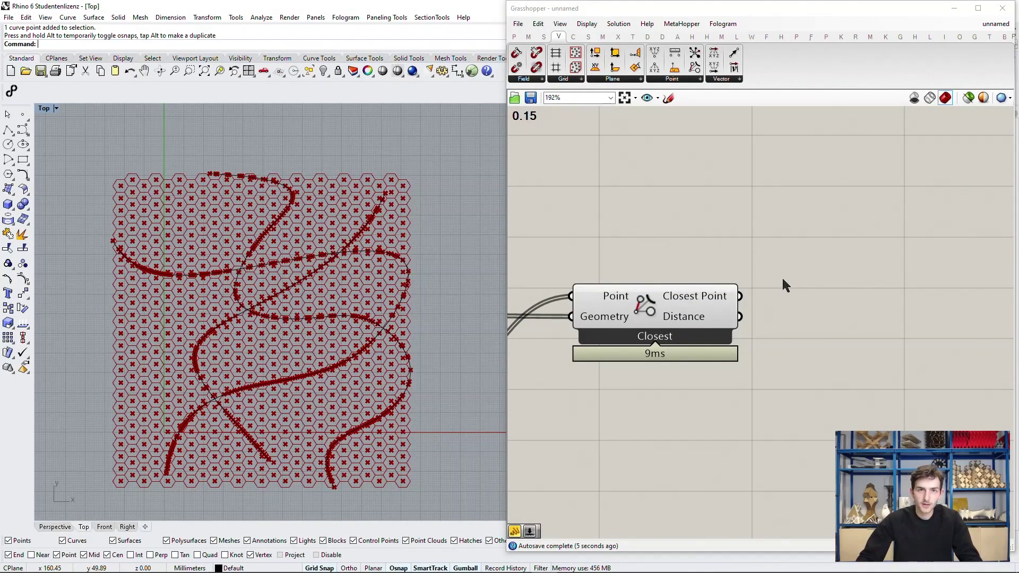
{"action": "scroll", "coordinate": [342, 274], "scroll_direction": "up", "scroll_amount": 5}
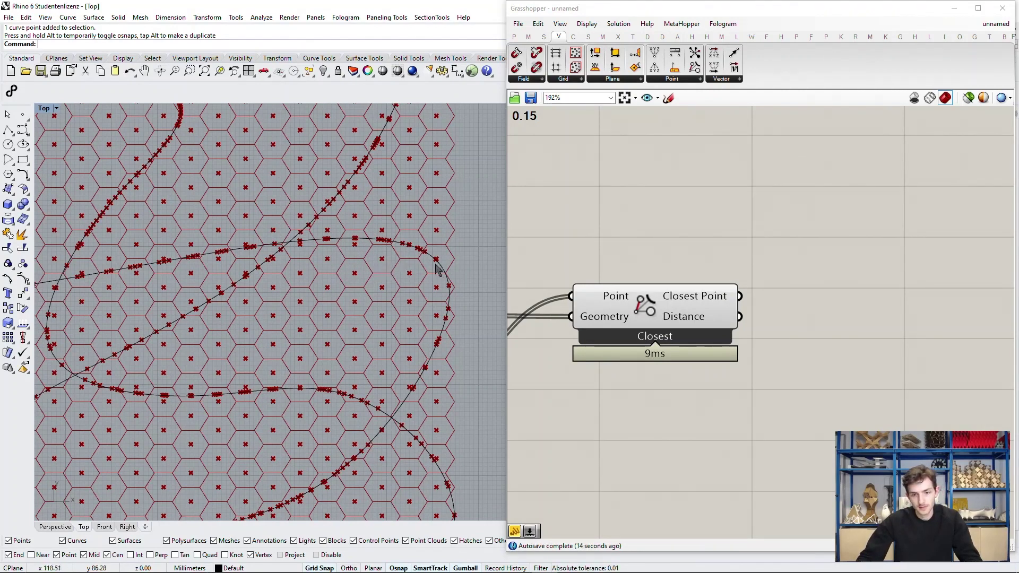
- Add a Larger Than component and place it after Pull Point with space between them
{"action": "scroll", "coordinate": [807, 260], "scroll_direction": "down", "scroll_amount": 3}
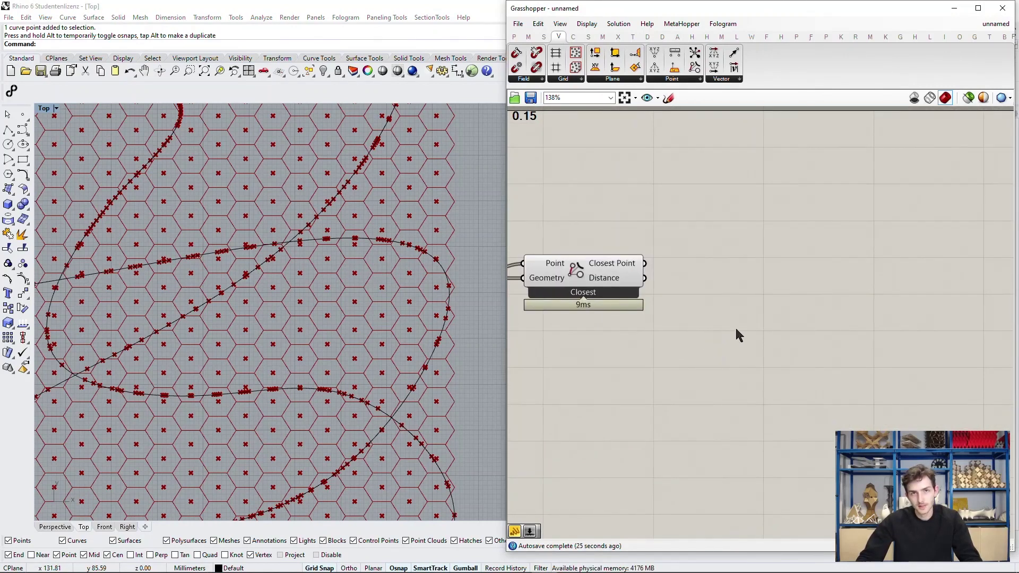
{"action": "double_click", "coordinate": [766, 314]}
{"action": "type", "text": "larger"}
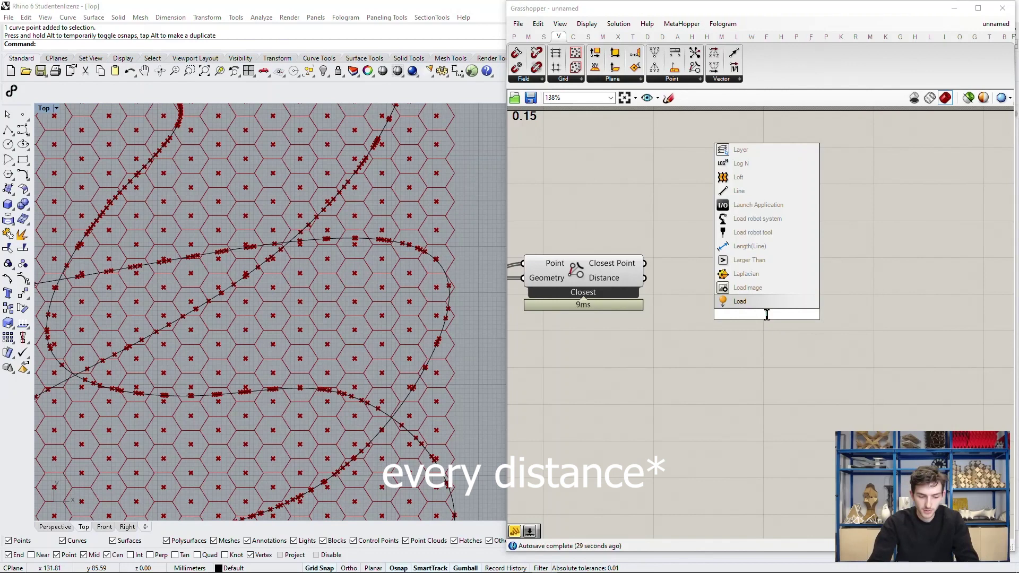
{"action": "key", "text": "Return"}
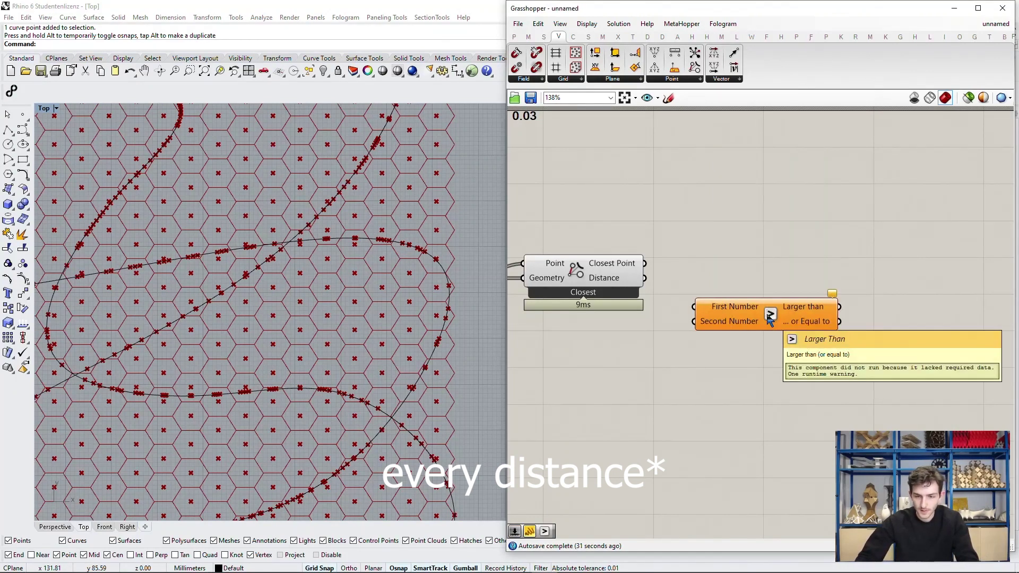
{"action": "left_click_drag", "start_coordinate": [769, 318], "coordinate": [789, 317]}
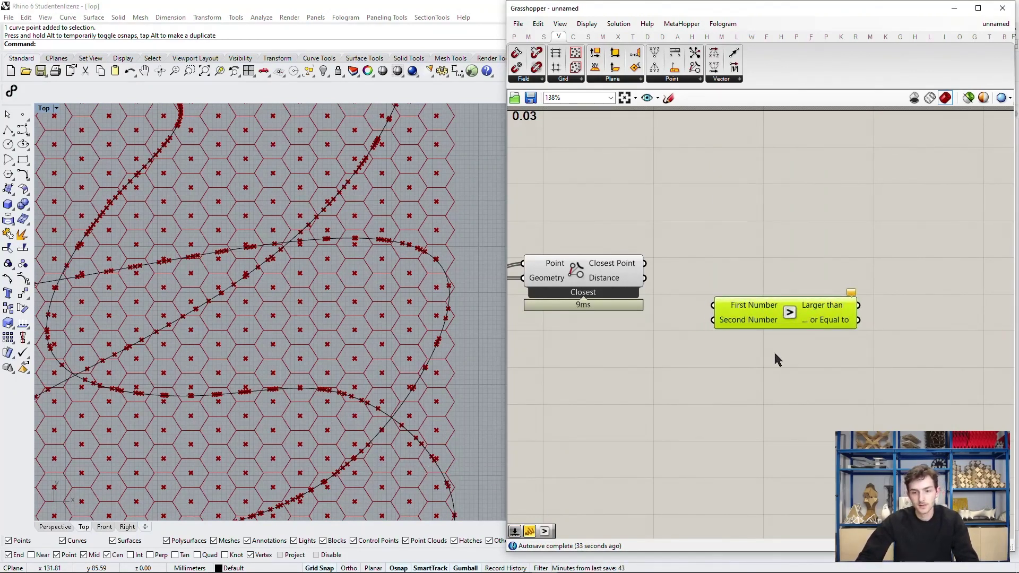
{"action": "left_click_drag", "start_coordinate": [788, 313], "coordinate": [813, 323]}
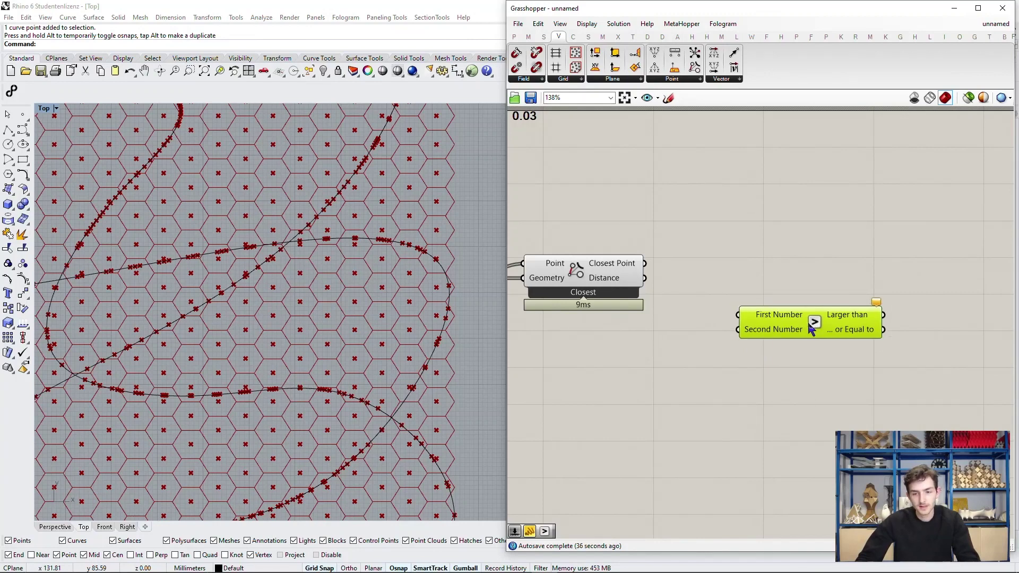
{"action": "right_click_drag", "start_coordinate": [817, 348], "coordinate": [757, 346]}
{"action": "left_click", "coordinate": [741, 365]}
{"action": "right_click_drag", "start_coordinate": [689, 364], "coordinate": [720, 374]}
{"action": "scroll", "coordinate": [677, 341], "scroll_direction": "up", "scroll_amount": 3}
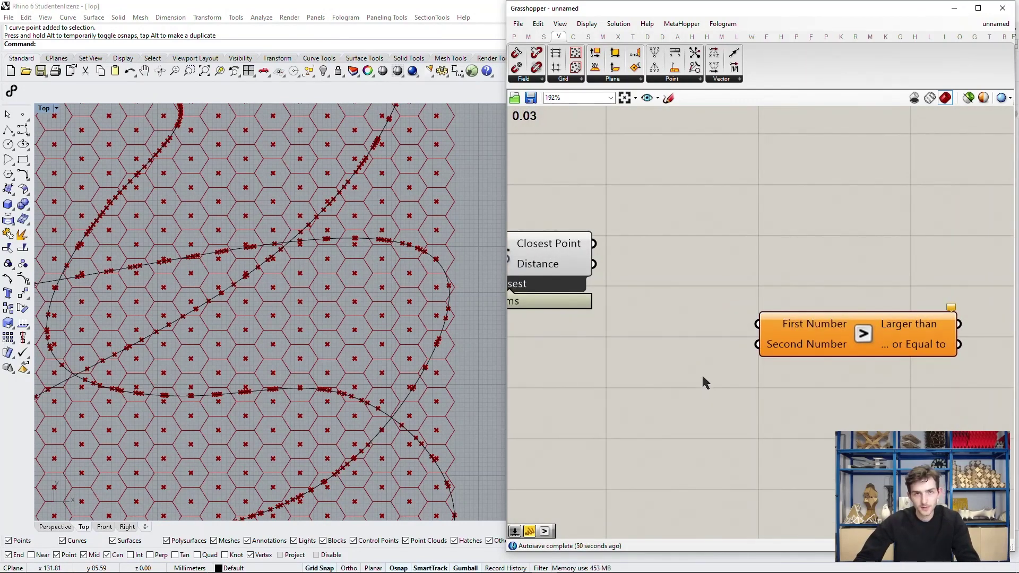
- Feed Larger Than's First Number from Pull Point's Distance and its Second Number from a new number slider set to 25
{"action": "left_click_drag", "start_coordinate": [594, 263], "coordinate": [757, 324]}
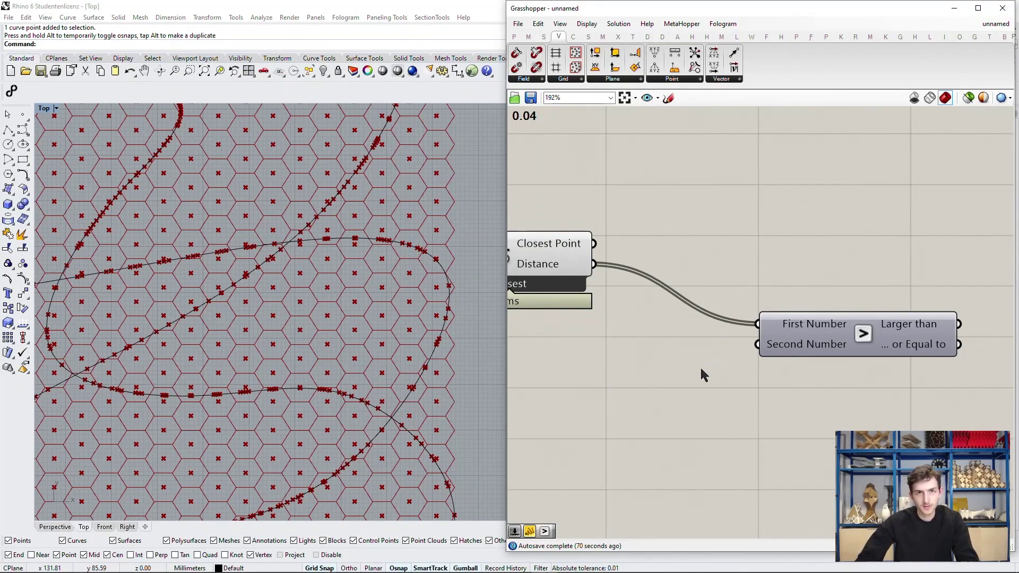
{"action": "scroll", "coordinate": [700, 367], "scroll_direction": "down", "scroll_amount": 3}
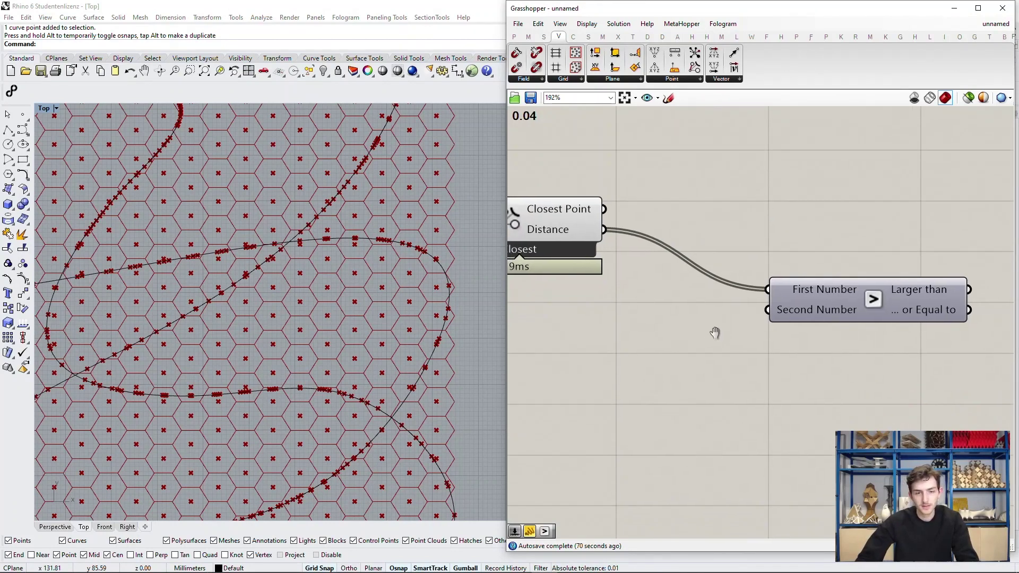
{"action": "double_click", "coordinate": [658, 339]}
{"action": "type", "text": "25"}
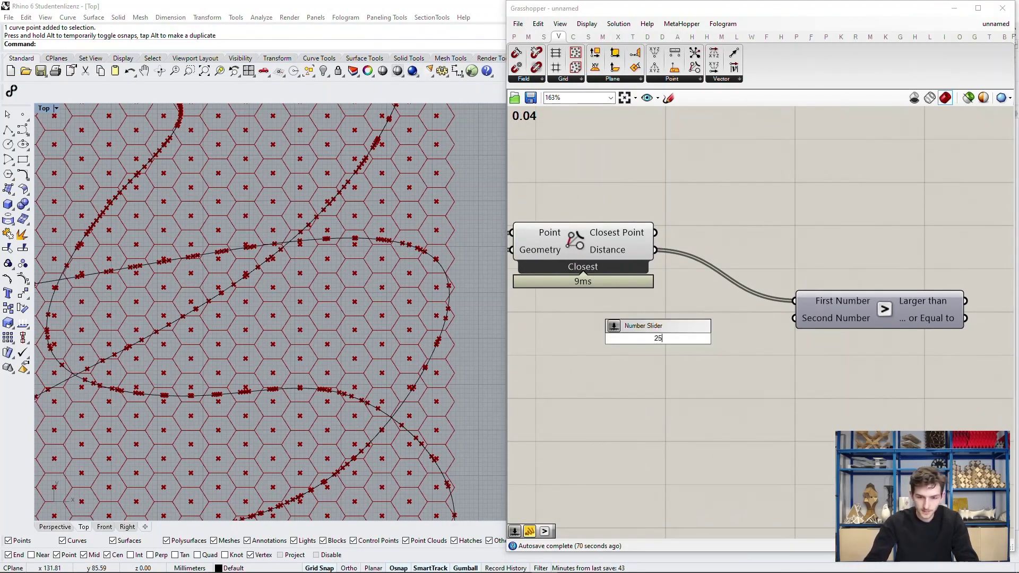
{"action": "key", "text": "Return"}
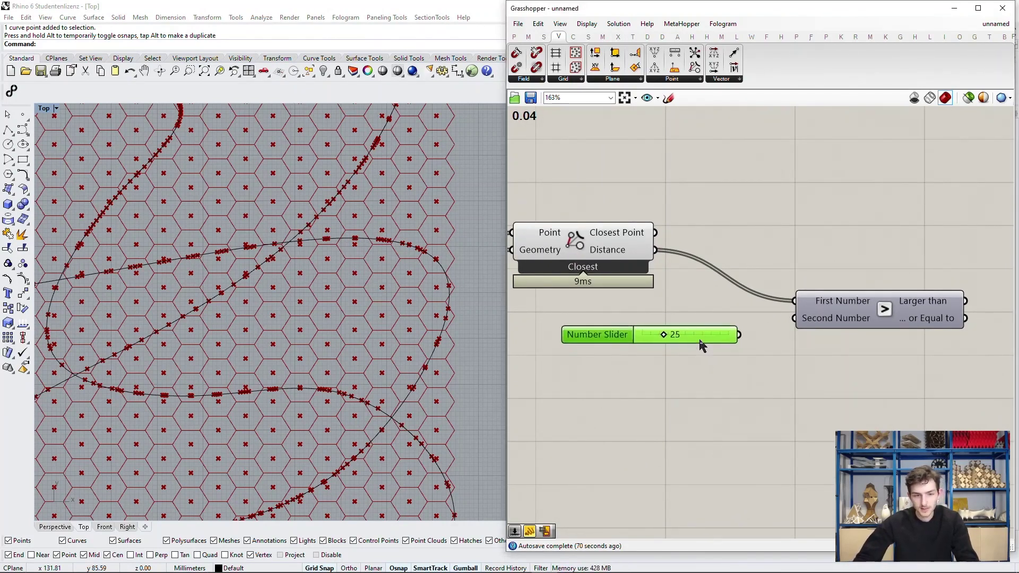
{"action": "right_click_drag", "start_coordinate": [832, 332], "coordinate": [748, 336]}
{"action": "left_click_drag", "start_coordinate": [656, 339], "coordinate": [721, 335]}
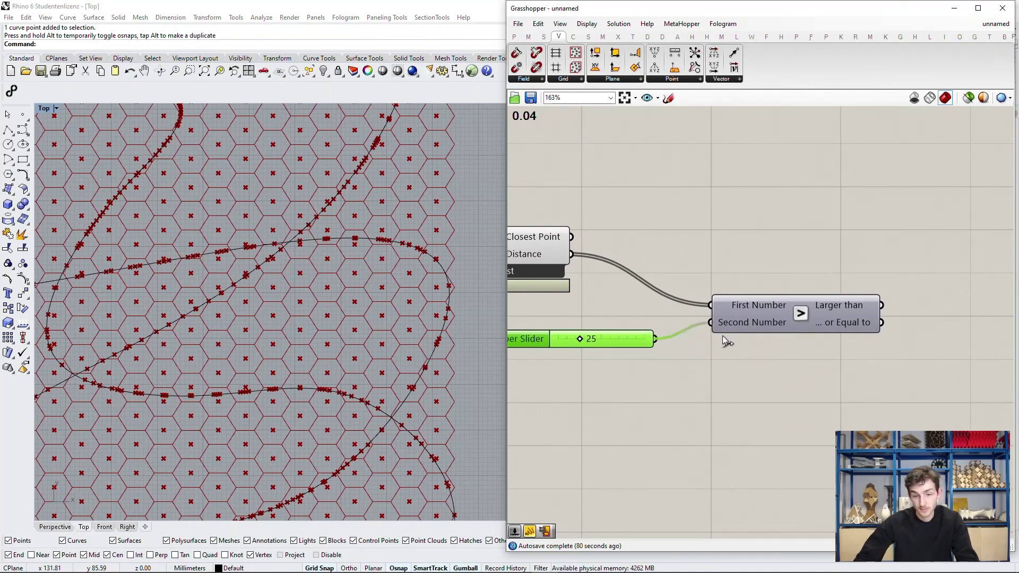
{"action": "left_click", "coordinate": [801, 325]}
{"action": "right_click_drag", "start_coordinate": [828, 369], "coordinate": [758, 364]}
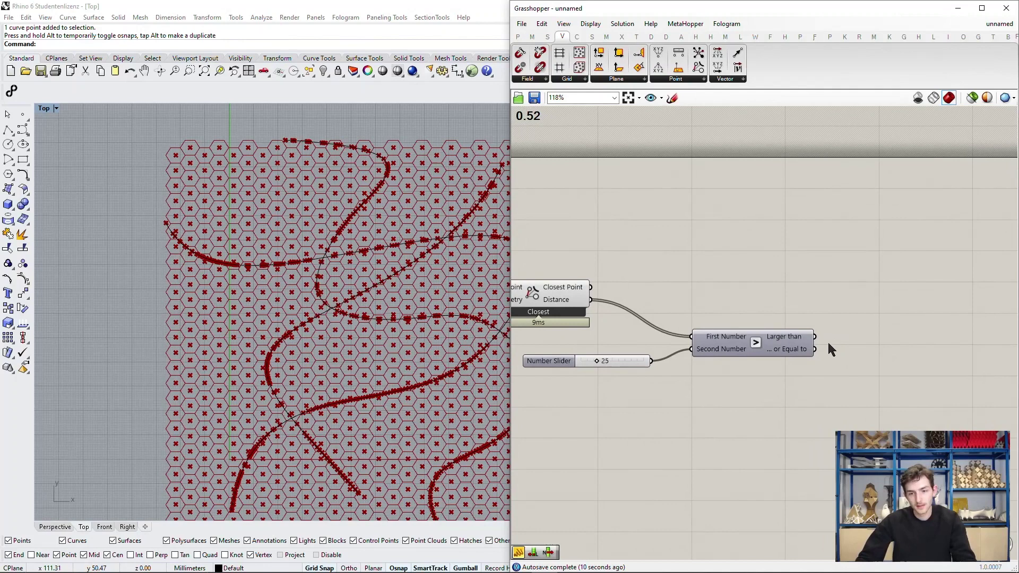
- Add a Cull Pattern component and place it after Larger Than with space between them
{"action": "right_click_drag", "start_coordinate": [829, 344], "coordinate": [841, 355]}
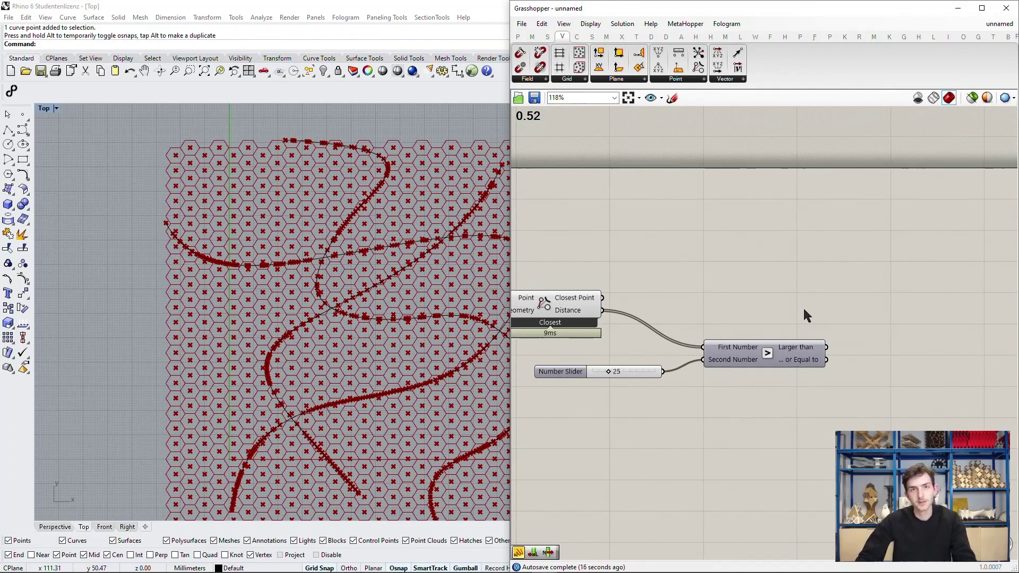
{"action": "right_click_drag", "start_coordinate": [815, 318], "coordinate": [753, 329]}
{"action": "double_click", "coordinate": [827, 325]}
{"action": "type", "text": "cull"}
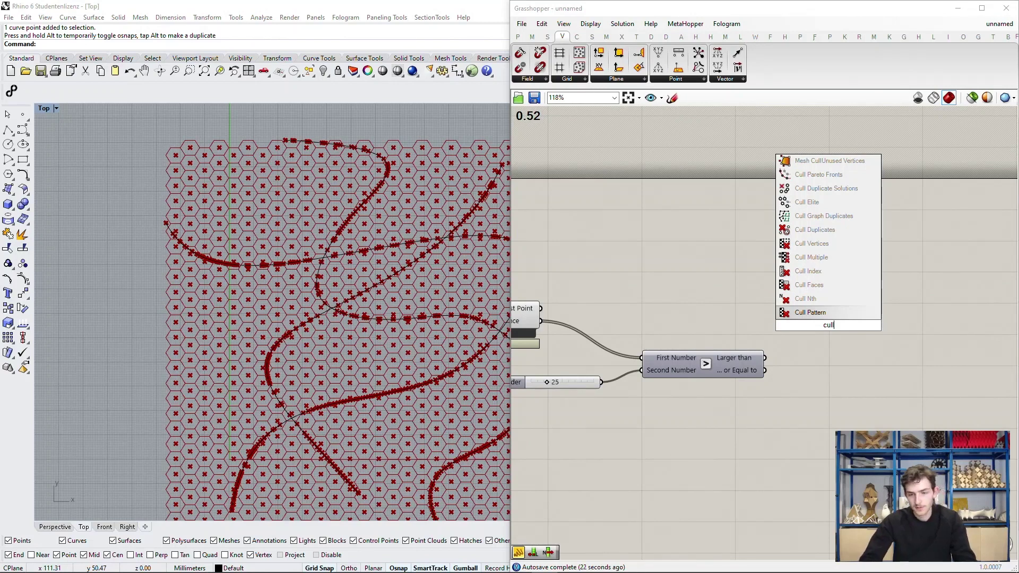
{"action": "key", "text": "Return"}
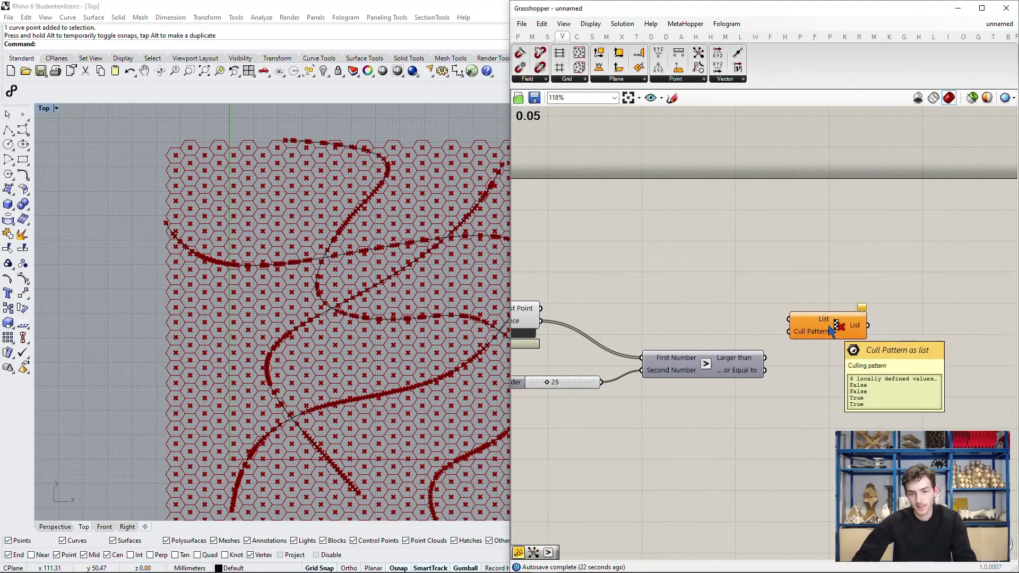
{"action": "left_click_drag", "start_coordinate": [831, 331], "coordinate": [883, 332]}
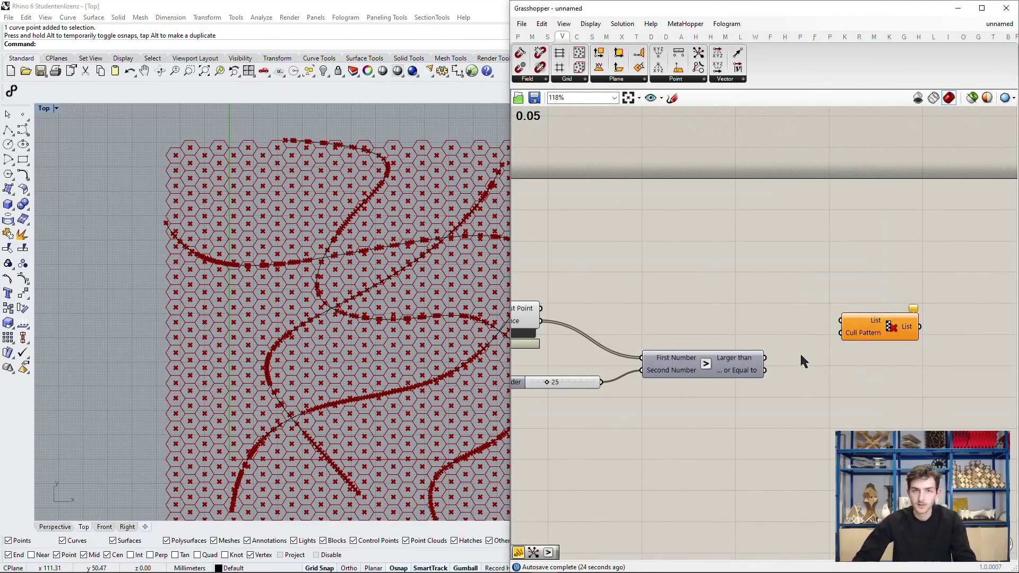
- Add an empty panel below the Map to Surface component
{"action": "right_click_drag", "start_coordinate": [659, 313], "coordinate": [825, 320]}
{"action": "scroll", "coordinate": [825, 320], "scroll_direction": "down", "scroll_amount": 2}
{"action": "right_click_drag", "start_coordinate": [528, 367], "coordinate": [791, 384]}
{"action": "scroll", "coordinate": [788, 387], "scroll_direction": "up", "scroll_amount": 2}
{"action": "type", "text": "2"}
{"action": "key", "text": "Return"}
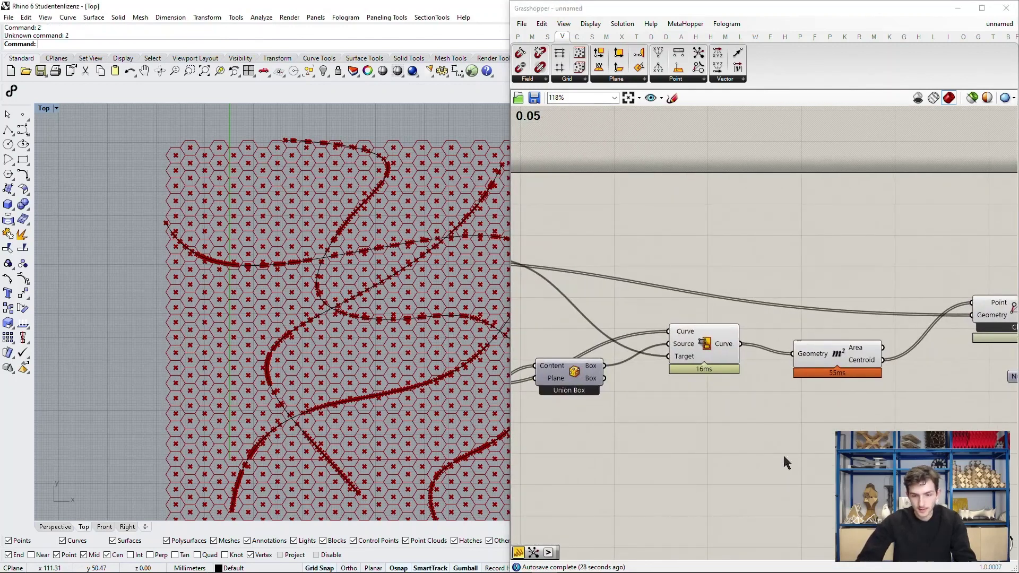
{"action": "double_click", "coordinate": [744, 425]}
{"action": "key", "text": "Return"}
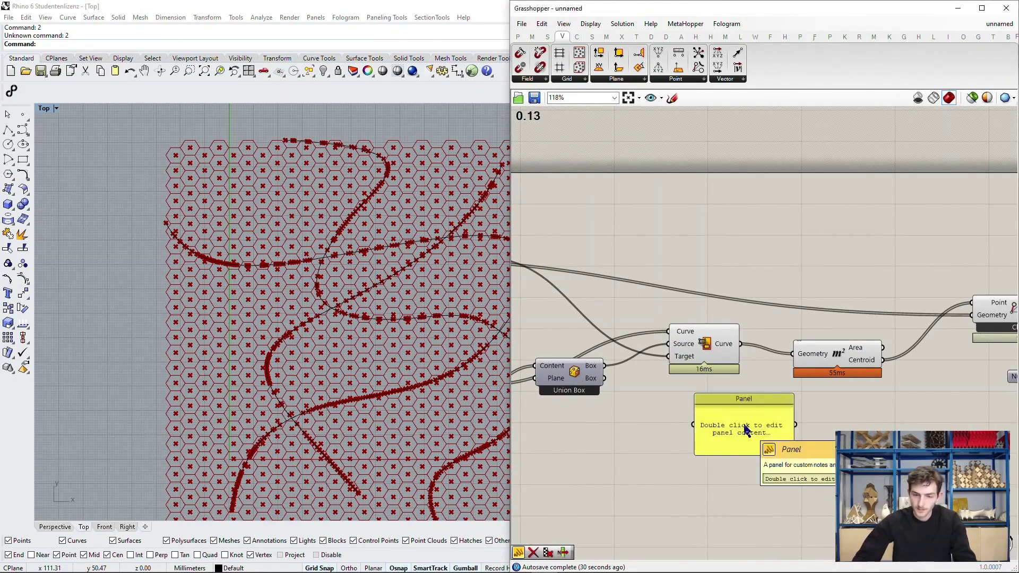
{"action": "left_click", "coordinate": [746, 425]}
- Connect the mapped Curve output to the panel and move the panel above Cull Pattern
{"action": "scroll", "coordinate": [802, 411], "scroll_direction": "up", "scroll_amount": 3}
{"action": "left_click_drag", "start_coordinate": [717, 319], "coordinate": [762, 425]}
{"action": "left_click_drag", "start_coordinate": [825, 420], "coordinate": [784, 214]}
{"action": "scroll", "coordinate": [612, 371], "scroll_direction": "down", "scroll_amount": 2}
{"action": "scroll", "coordinate": [612, 374], "scroll_direction": "down", "scroll_amount": 4}
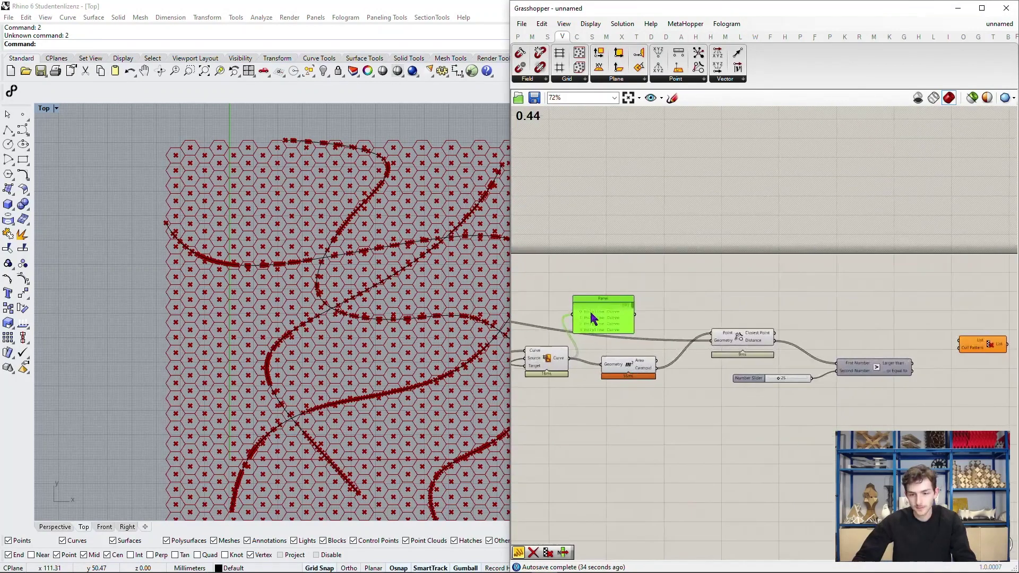
{"action": "scroll", "coordinate": [573, 339], "scroll_direction": "down", "scroll_amount": 3}
{"action": "left_click_drag", "start_coordinate": [592, 314], "coordinate": [760, 320]}
{"action": "scroll", "coordinate": [785, 328], "scroll_direction": "up", "scroll_amount": 5}
{"action": "scroll", "coordinate": [763, 325], "scroll_direction": "up", "scroll_amount": 5}
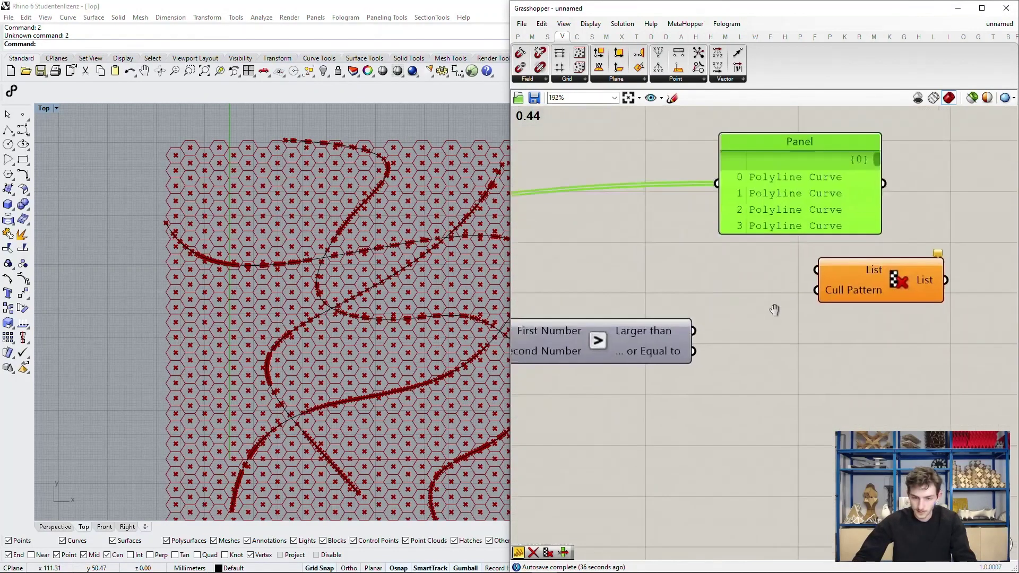
- Add a second panel below Cull Pattern, connect Larger Than's first output to it and enlarge it to show more entries
{"action": "double_click", "coordinate": [769, 409]}
{"action": "key", "text": "Return"}
{"action": "left_click_drag", "start_coordinate": [768, 409], "coordinate": [865, 388]}
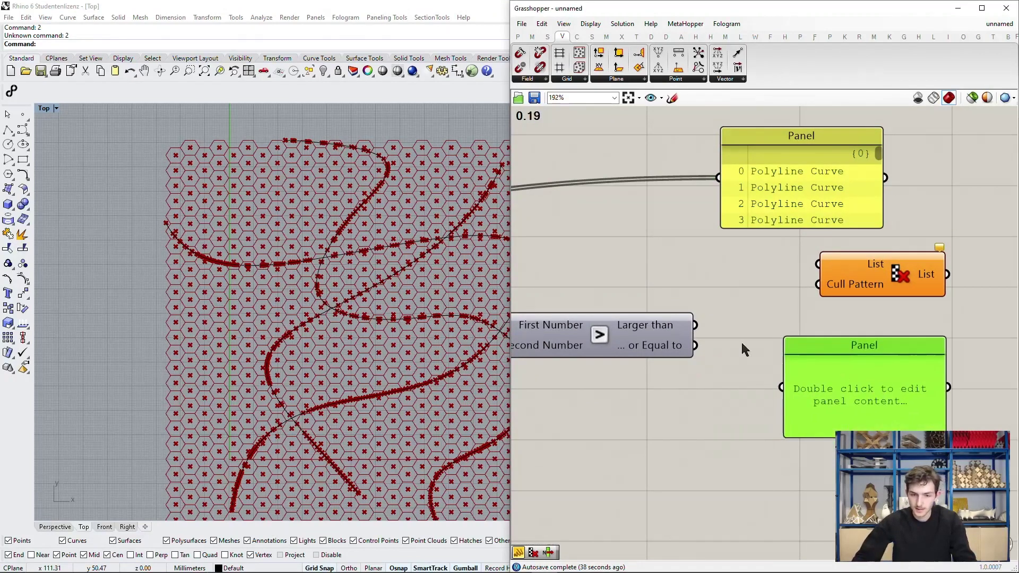
{"action": "left_click_drag", "start_coordinate": [703, 326], "coordinate": [781, 387]}
{"action": "left_click_drag", "start_coordinate": [835, 416], "coordinate": [834, 534]}
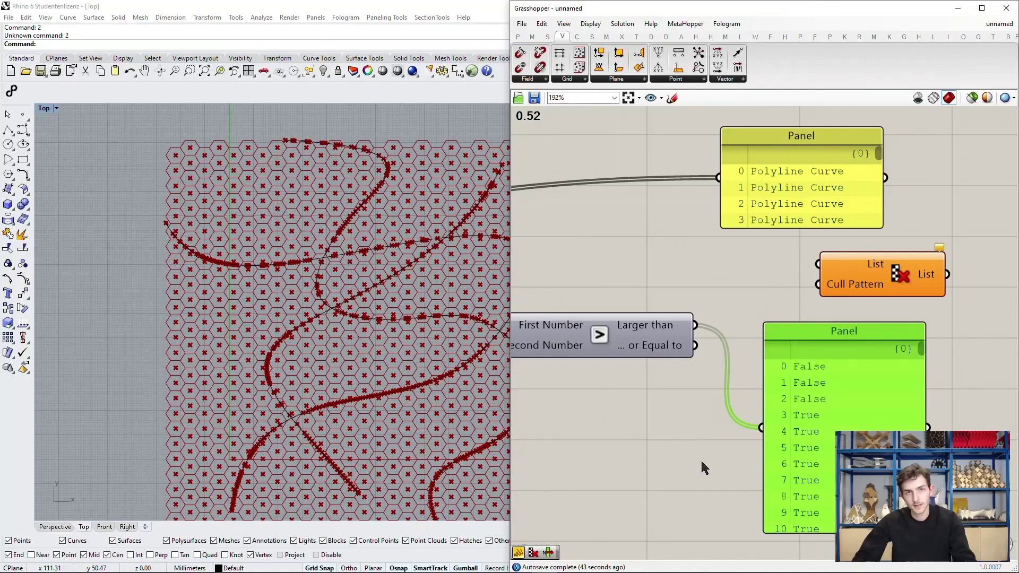
{"action": "left_click", "coordinate": [701, 460]}
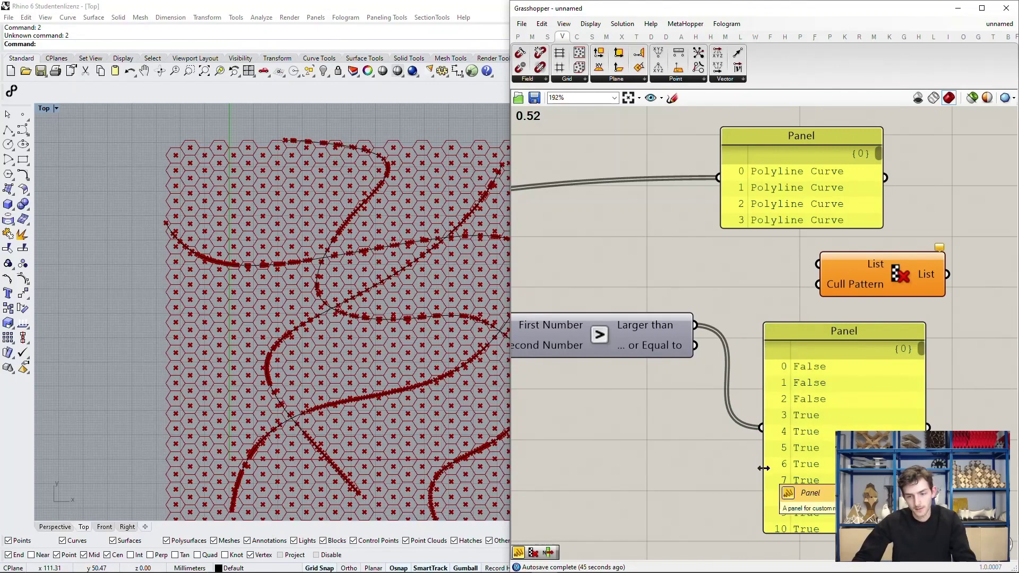
{"action": "right_click_drag", "start_coordinate": [823, 414], "coordinate": [720, 399]}
{"action": "scroll", "coordinate": [723, 388], "scroll_direction": "down", "scroll_amount": 2}
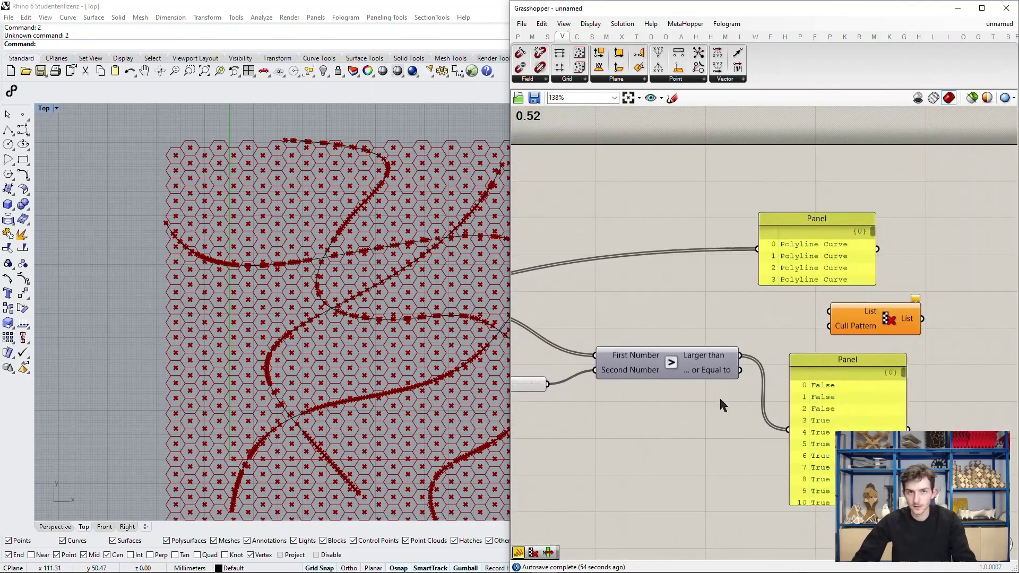
{"action": "right_click_drag", "start_coordinate": [929, 373], "coordinate": [891, 378]}
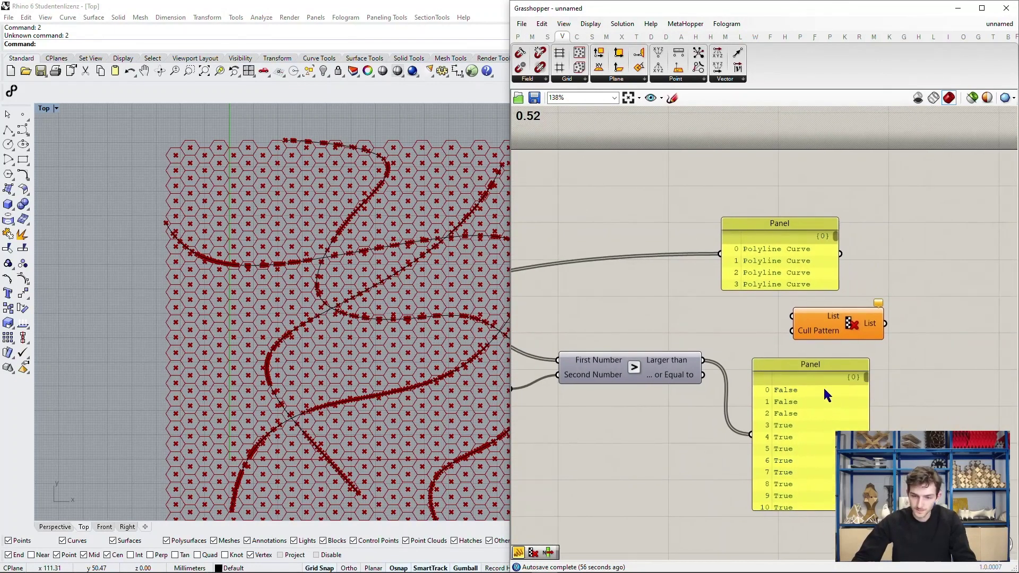
- Connect Larger Than's first output to the Cull Pattern input and Map to Surface's Curve output to the List input
{"action": "scroll", "coordinate": [760, 400], "scroll_direction": "up", "scroll_amount": 3}
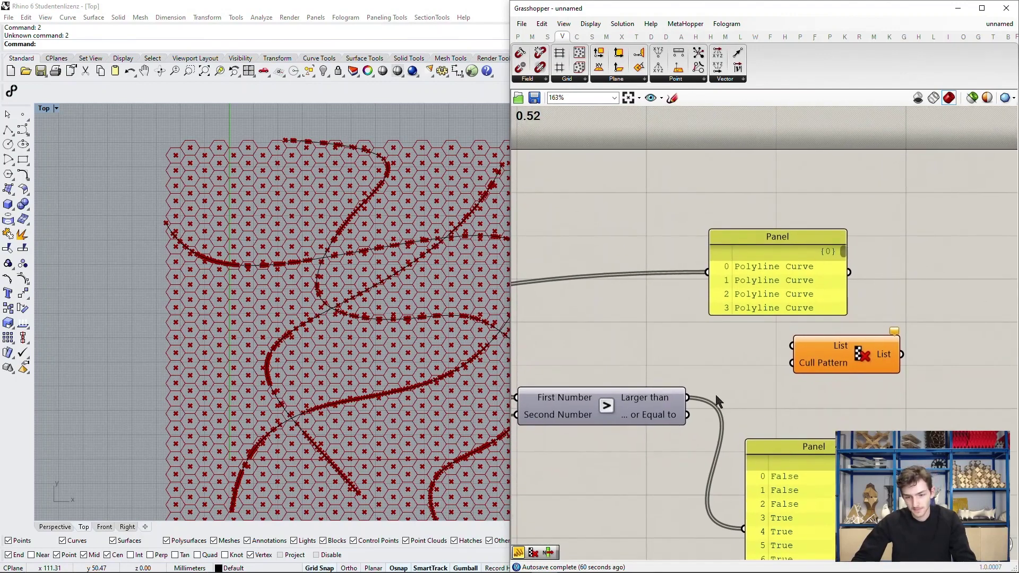
{"action": "left_click_drag", "start_coordinate": [688, 397], "coordinate": [792, 363]}
{"action": "scroll", "coordinate": [791, 363], "scroll_direction": "down", "scroll_amount": 4}
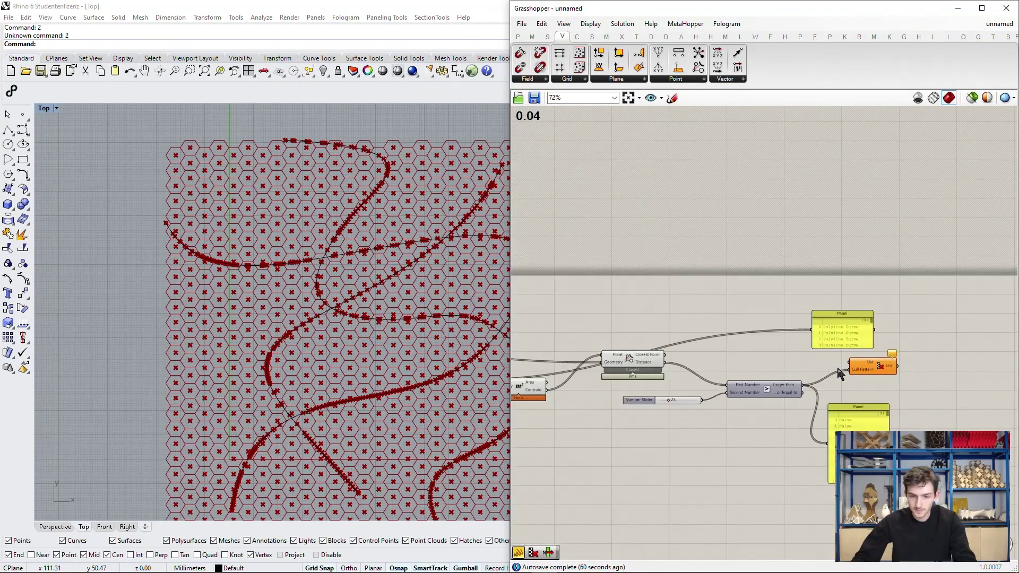
{"action": "scroll", "coordinate": [838, 370], "scroll_direction": "down", "scroll_amount": 3}
{"action": "scroll", "coordinate": [617, 373], "scroll_direction": "up", "scroll_amount": 6}
{"action": "left_click_drag", "start_coordinate": [614, 367], "coordinate": [607, 382]}
{"action": "scroll", "coordinate": [607, 382], "scroll_direction": "down", "scroll_amount": 4}
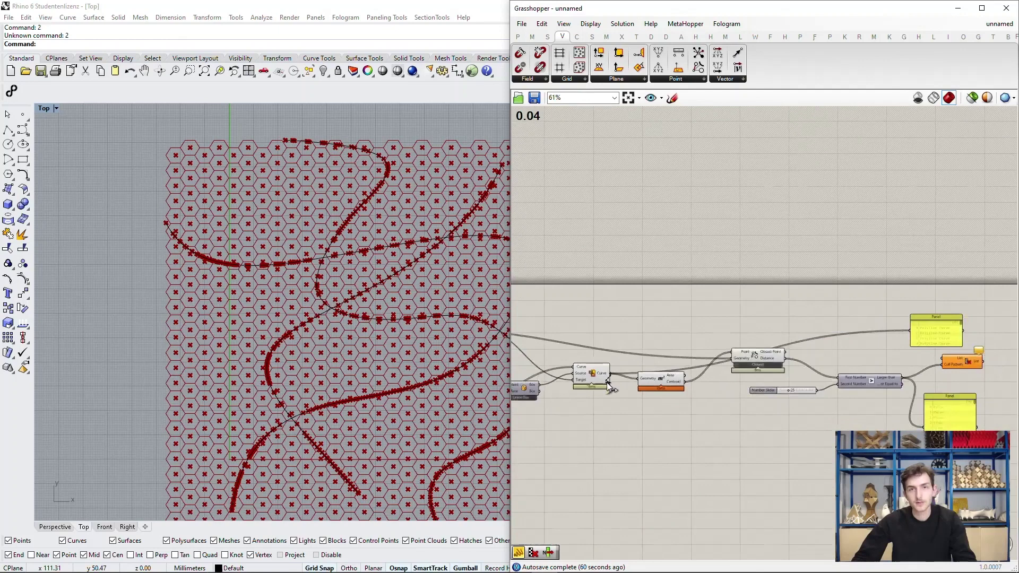
{"action": "scroll", "coordinate": [772, 389], "scroll_direction": "down", "scroll_amount": 3}
{"action": "scroll", "coordinate": [794, 380], "scroll_direction": "up", "scroll_amount": 8}
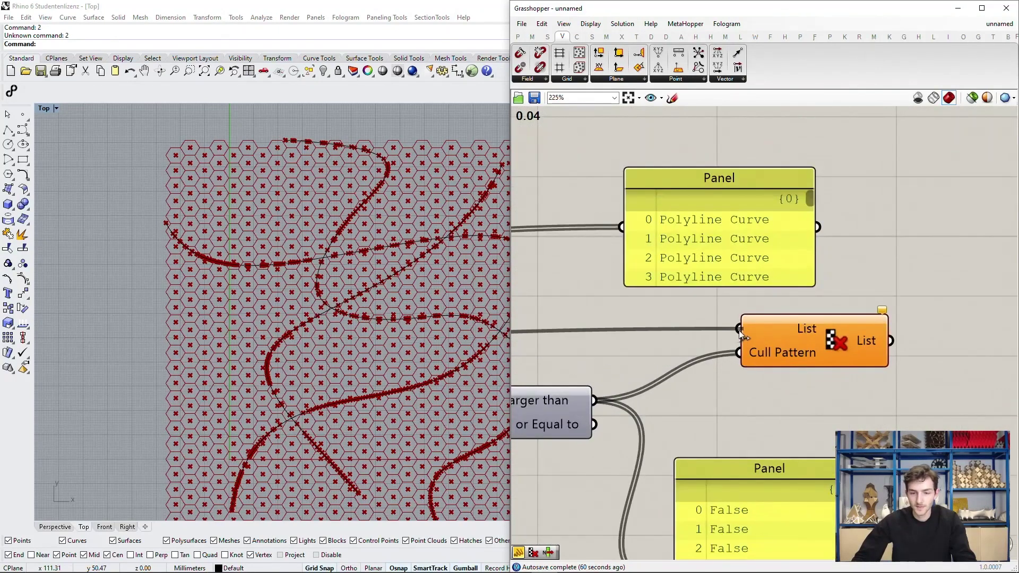
{"action": "left_click_drag", "start_coordinate": [739, 330], "coordinate": [738, 330]}
{"action": "scroll", "coordinate": [744, 327], "scroll_direction": "down", "scroll_amount": 2}
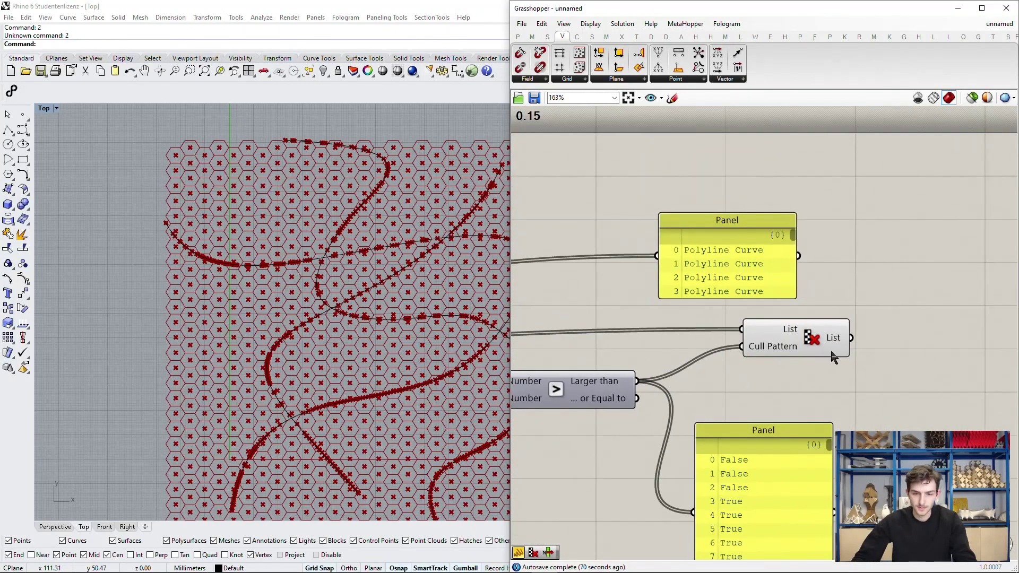
- Highlight the Cull Pattern result in the viewport and lower the distance threshold slider to 7
{"action": "left_click", "coordinate": [796, 329]}
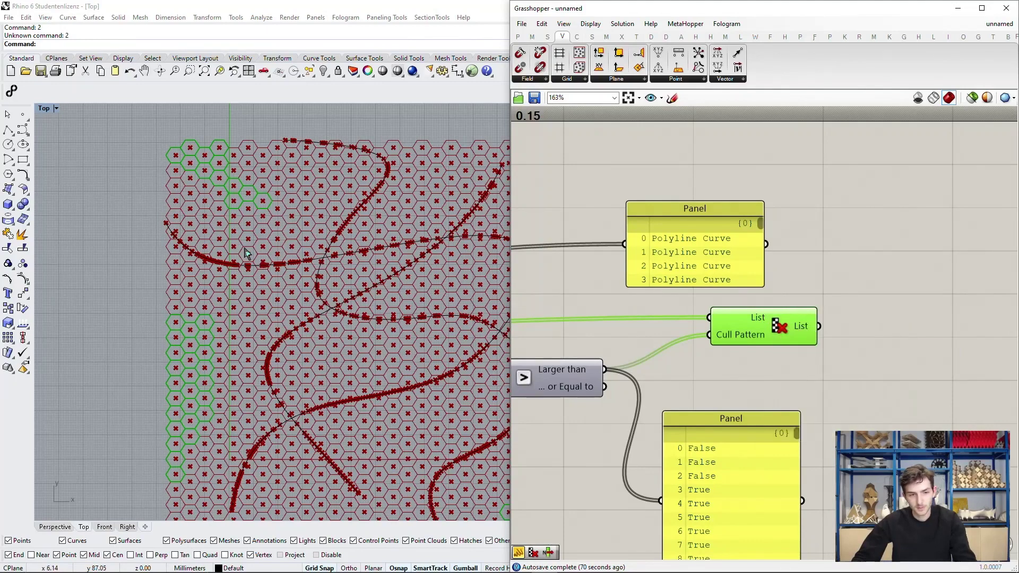
{"action": "scroll", "coordinate": [197, 333], "scroll_direction": "down", "scroll_amount": 4}
{"action": "scroll", "coordinate": [197, 333], "scroll_direction": "up", "scroll_amount": 3}
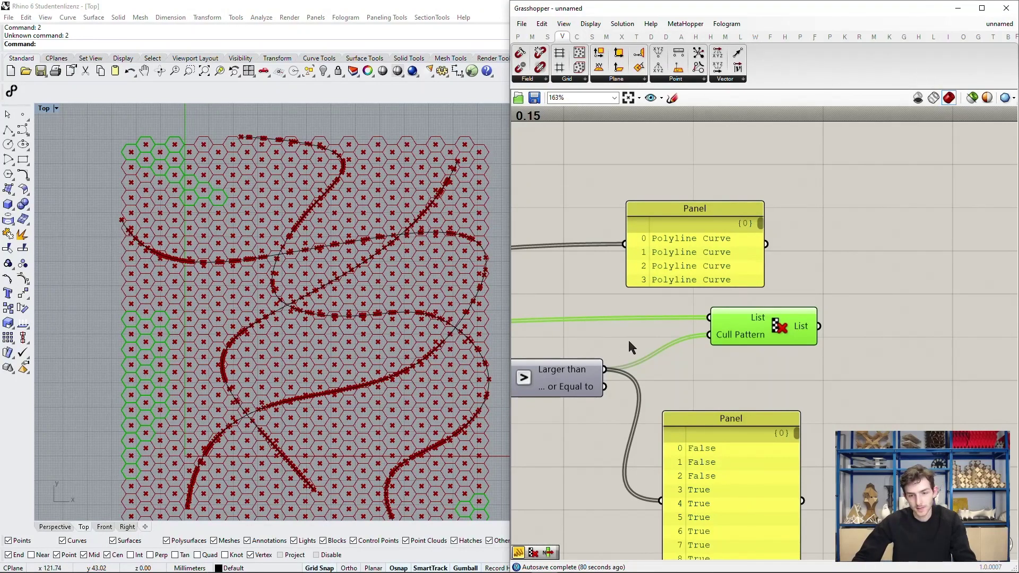
{"action": "right_click_drag", "start_coordinate": [656, 338], "coordinate": [567, 303]}
{"action": "right_click_drag", "start_coordinate": [758, 408], "coordinate": [733, 382]}
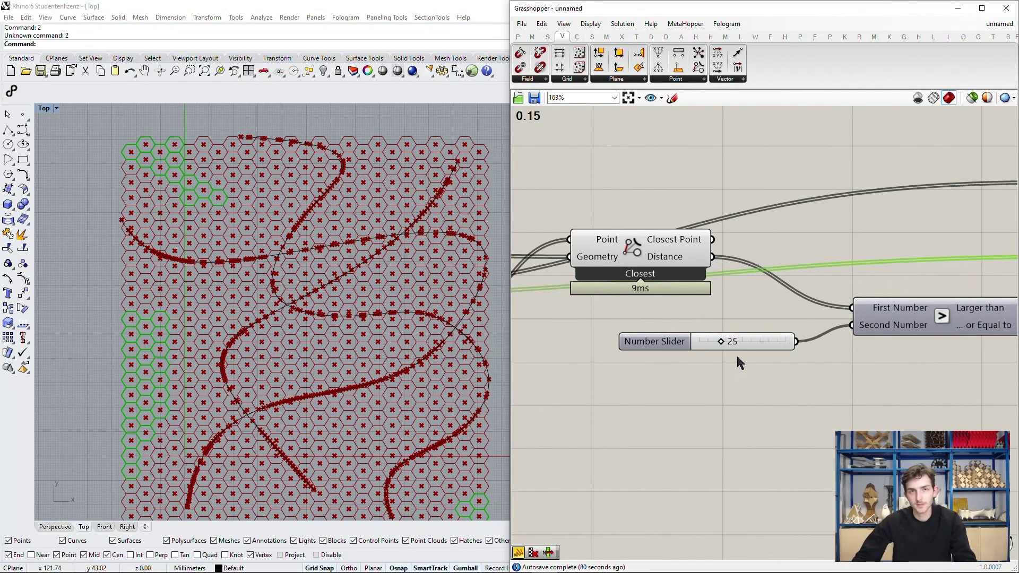
{"action": "scroll", "coordinate": [719, 360], "scroll_direction": "up", "scroll_amount": 3}
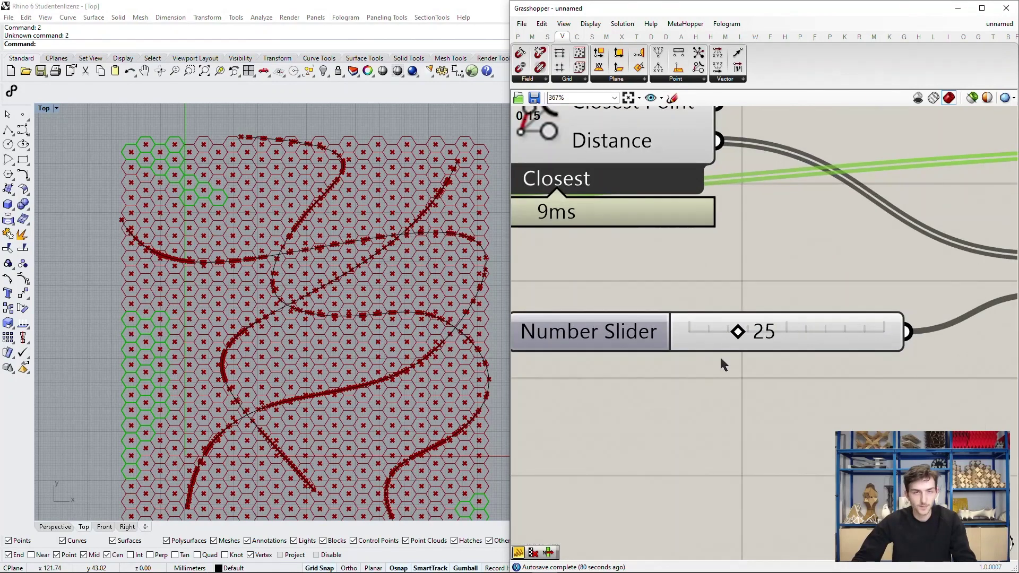
{"action": "right_click_drag", "start_coordinate": [721, 364], "coordinate": [776, 381]}
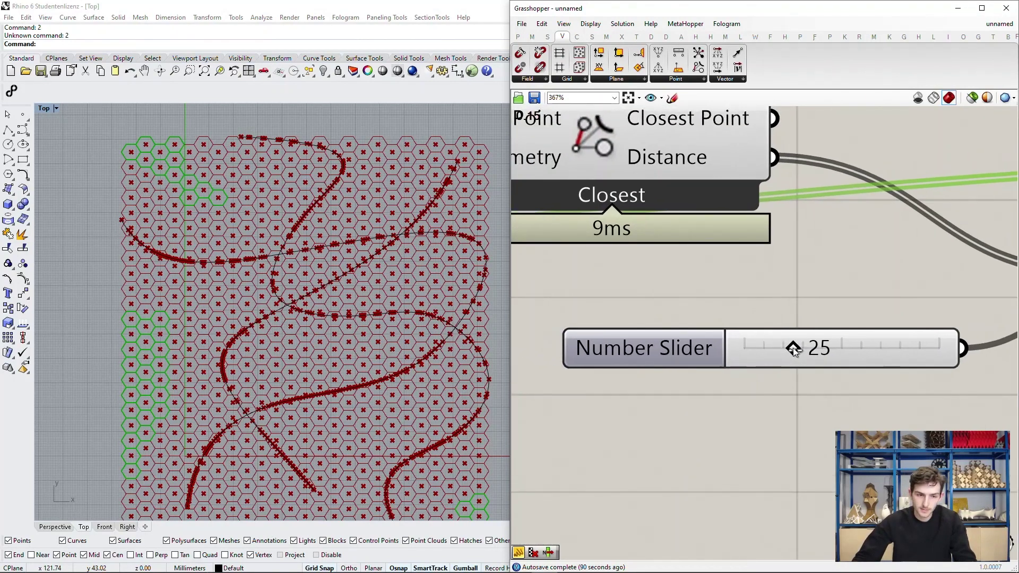
{"action": "left_click_drag", "start_coordinate": [794, 349], "coordinate": [760, 347]}
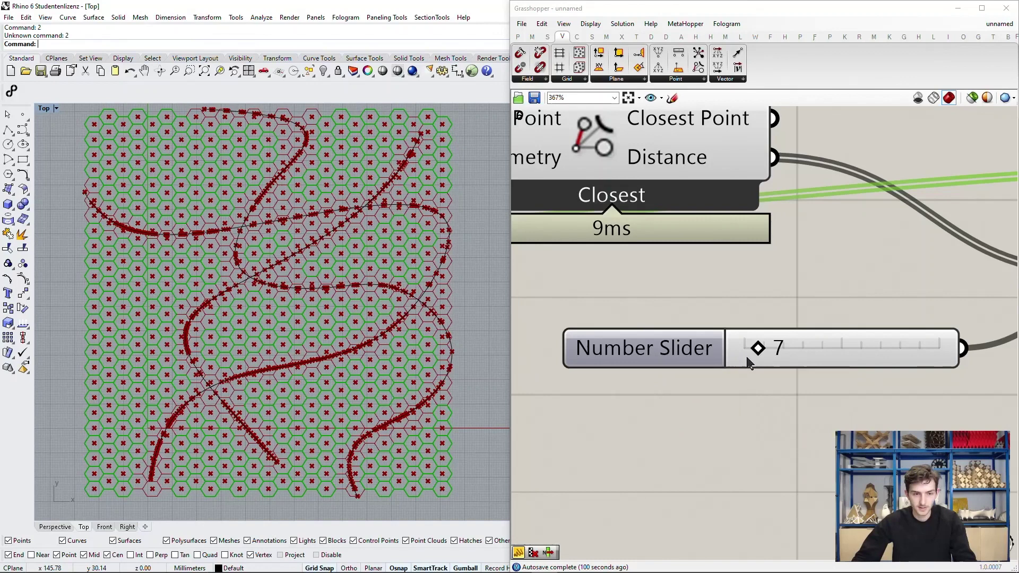
- Delete the two inspection panels above and below Cull Pattern
{"action": "scroll", "coordinate": [739, 382], "scroll_direction": "down", "scroll_amount": 5}
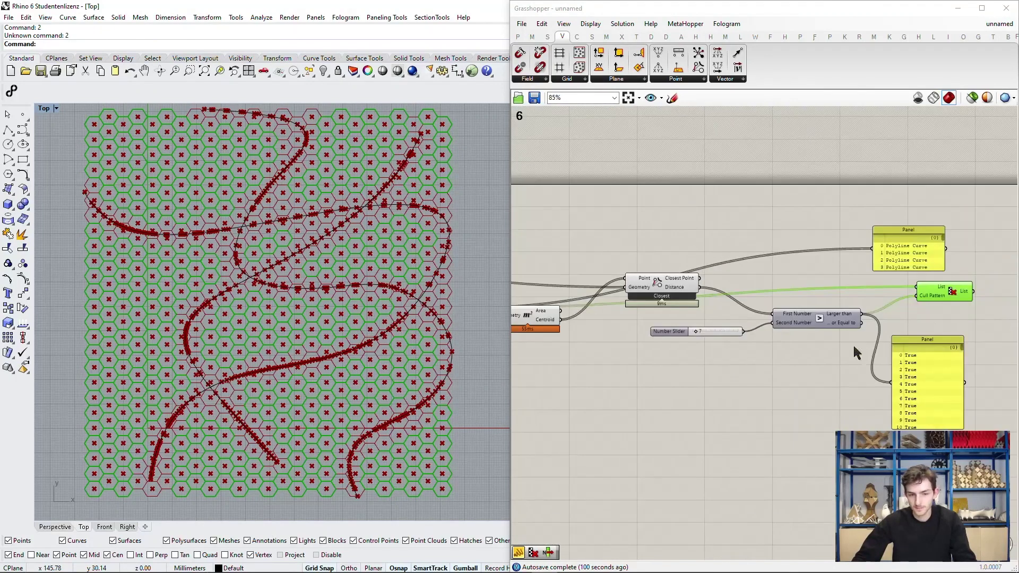
{"action": "right_click_drag", "start_coordinate": [854, 348], "coordinate": [715, 339]}
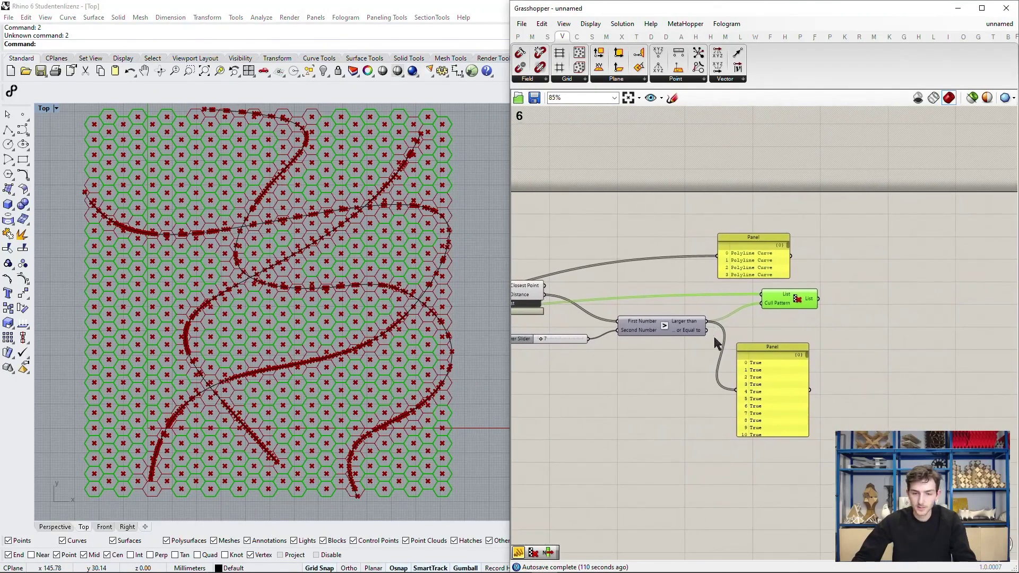
{"action": "left_click", "coordinate": [770, 365]}
{"action": "key", "text": "Delete"}
{"action": "left_click", "coordinate": [747, 271]}
{"action": "key", "text": "Delete"}
{"action": "scroll", "coordinate": [801, 315], "scroll_direction": "up", "scroll_amount": 2}
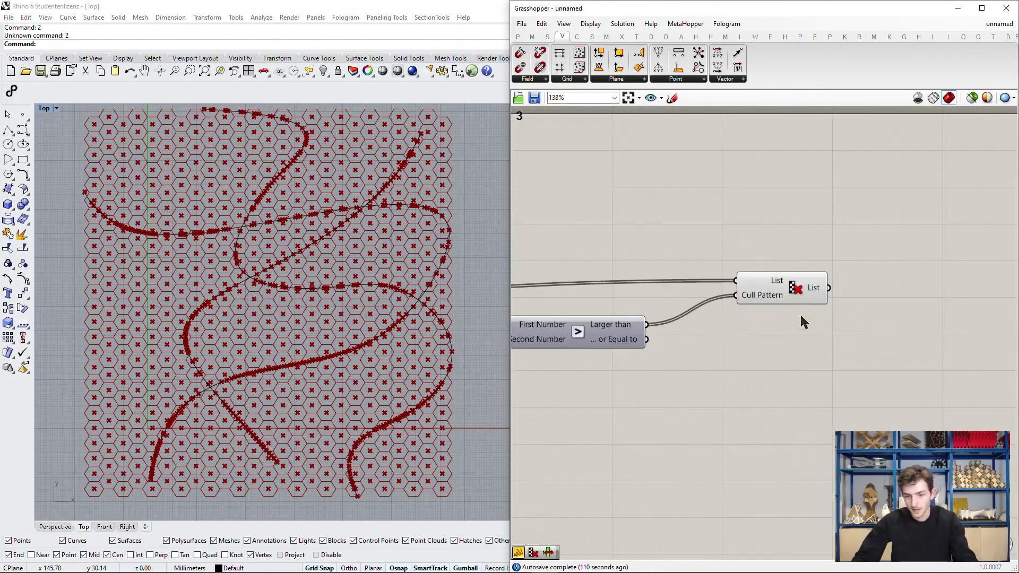
- Move the Cull Pattern component closer to Larger Than and deselect it
{"action": "left_click_drag", "start_coordinate": [804, 289], "coordinate": [774, 276]}
{"action": "right_click_drag", "start_coordinate": [827, 270], "coordinate": [789, 295]}
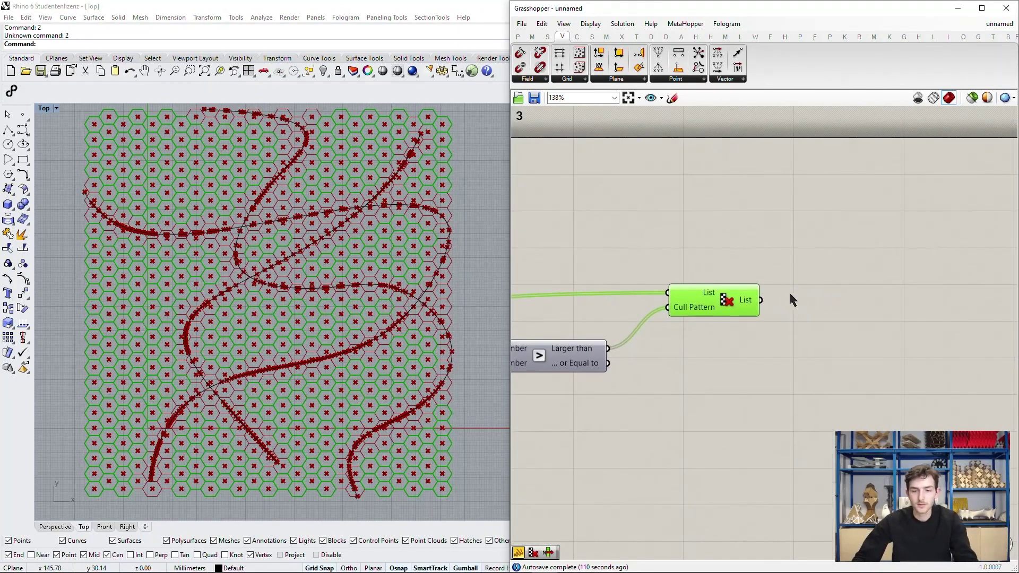
{"action": "left_click", "coordinate": [842, 301]}
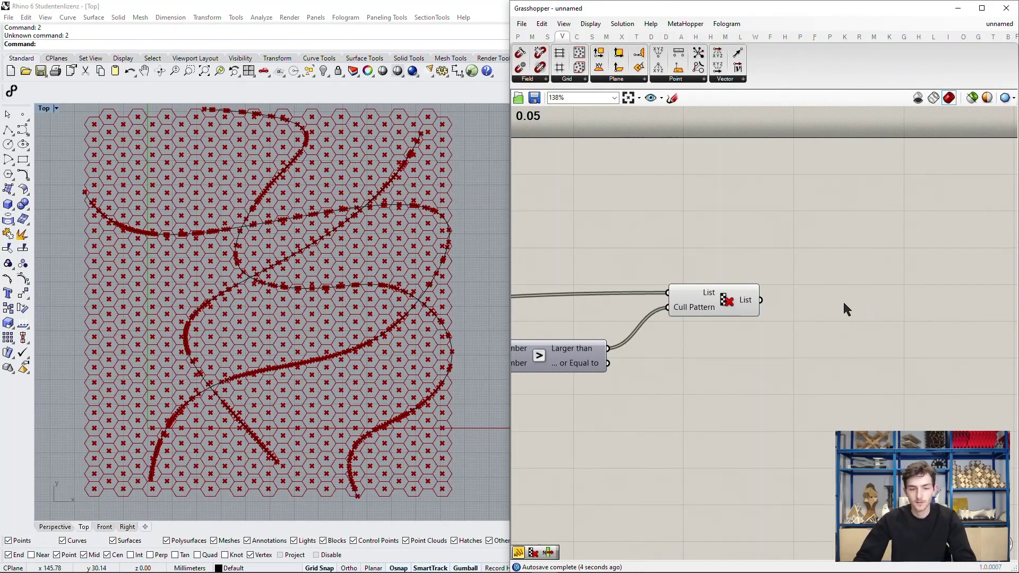
- Turn off the preview of Map to Surface, Area and the closest-point component, leaving only the culled hexagons displayed
{"action": "scroll", "coordinate": [863, 317], "scroll_direction": "down", "scroll_amount": 2}
{"action": "right_click_drag", "start_coordinate": [744, 328], "coordinate": [902, 319]}
{"action": "scroll", "coordinate": [896, 322], "scroll_direction": "down", "scroll_amount": 4}
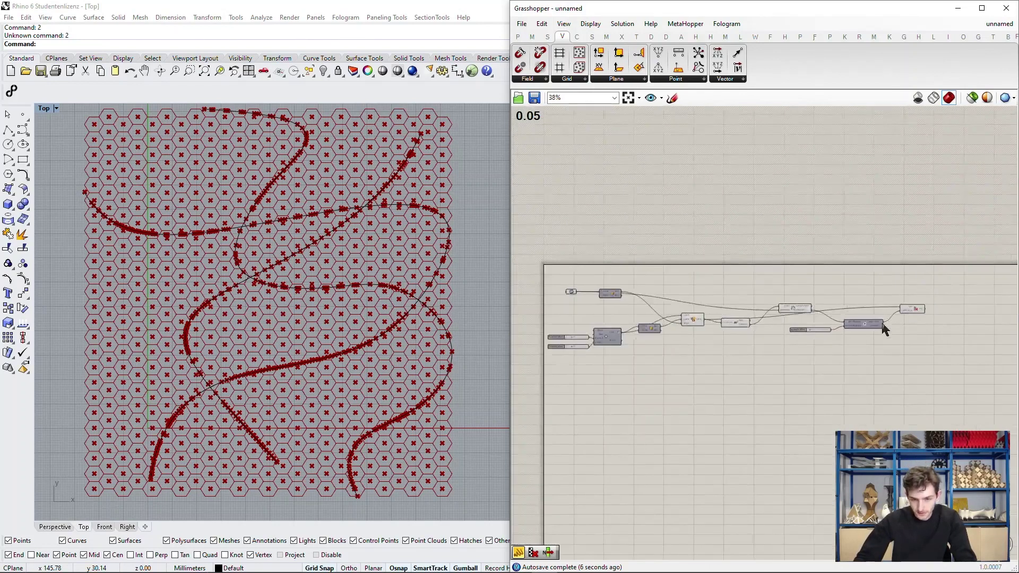
{"action": "scroll", "coordinate": [692, 344], "scroll_direction": "up", "scroll_amount": 4}
{"action": "right_click_drag", "start_coordinate": [820, 350], "coordinate": [812, 391]}
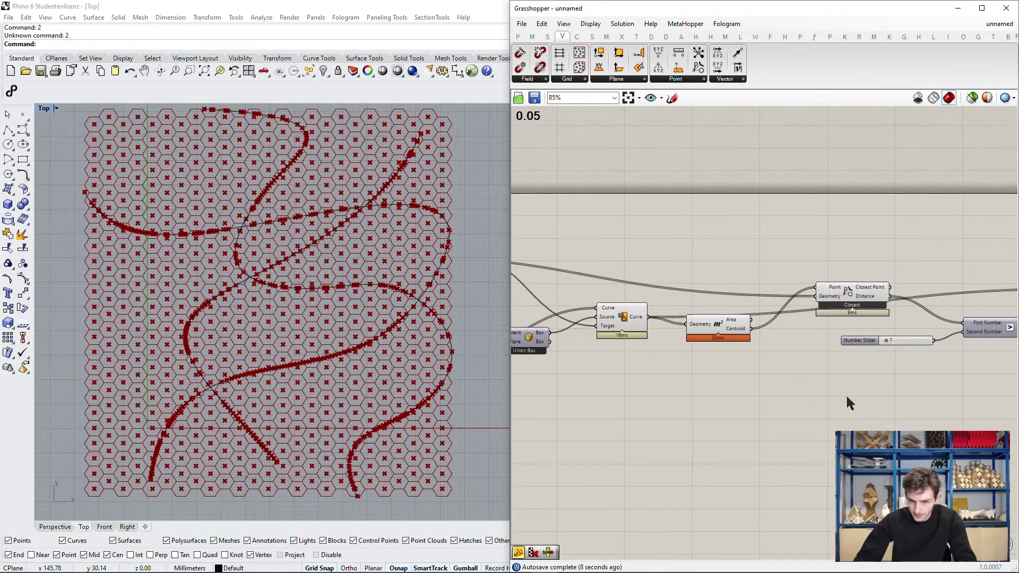
{"action": "right_click_drag", "start_coordinate": [892, 391], "coordinate": [864, 390]}
{"action": "left_click_drag", "start_coordinate": [879, 419], "coordinate": [597, 230]}
{"action": "scroll", "coordinate": [705, 218], "scroll_direction": "up", "scroll_amount": 1}
{"action": "middle_click", "coordinate": [706, 218]}
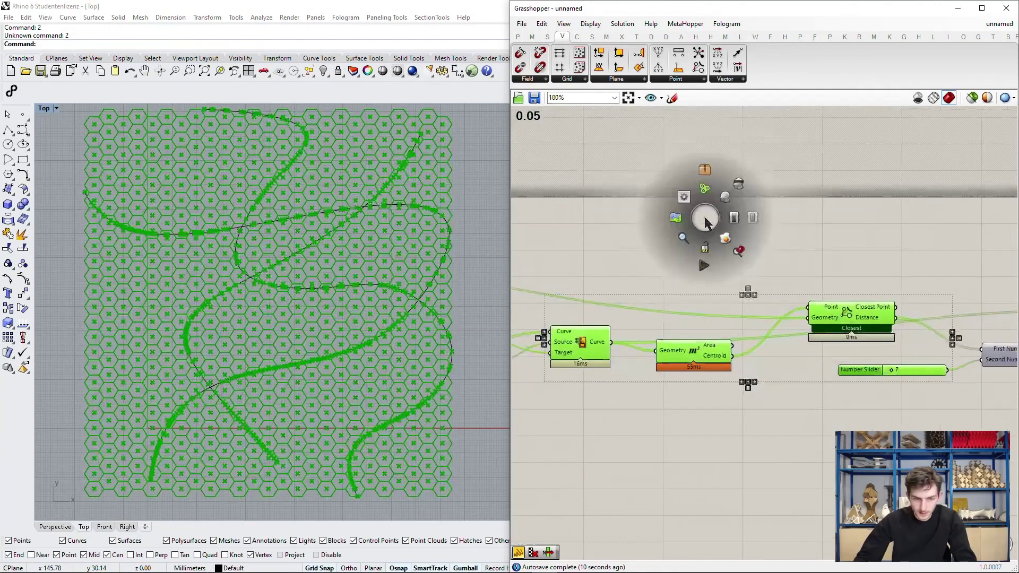
{"action": "left_click", "coordinate": [750, 217]}
{"action": "left_click", "coordinate": [807, 214]}
- Add a Geometry parameter after Cull Pattern and feed it from Cull Pattern's List output
{"action": "scroll", "coordinate": [765, 248], "scroll_direction": "down", "scroll_amount": 3}
{"action": "right_click_drag", "start_coordinate": [834, 259], "coordinate": [664, 261]}
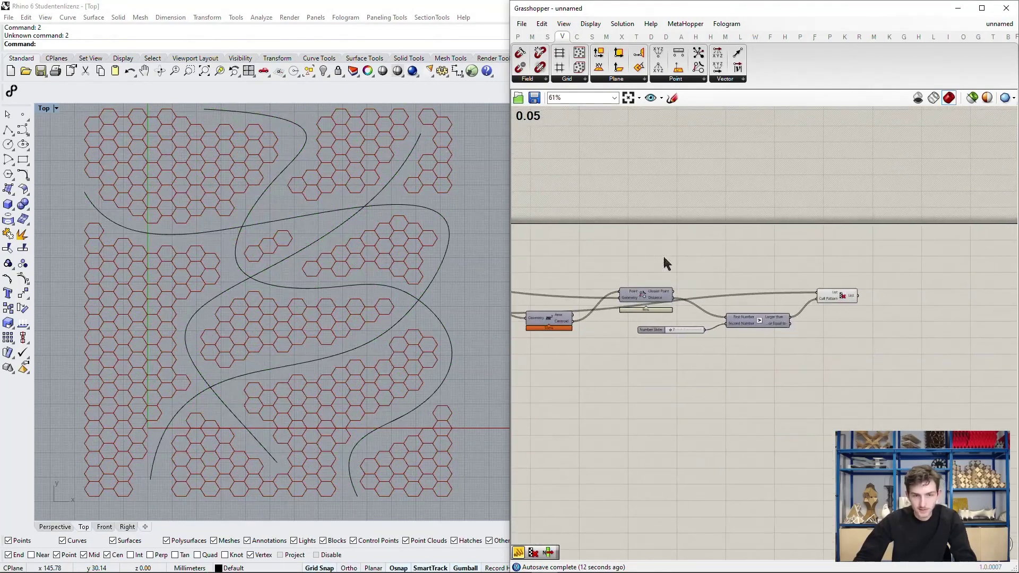
{"action": "scroll", "coordinate": [853, 278], "scroll_direction": "up", "scroll_amount": 3}
{"action": "scroll", "coordinate": [874, 314], "scroll_direction": "up", "scroll_amount": 2}
{"action": "right_click_drag", "start_coordinate": [870, 315], "coordinate": [811, 314]}
{"action": "double_click", "coordinate": [873, 294]}
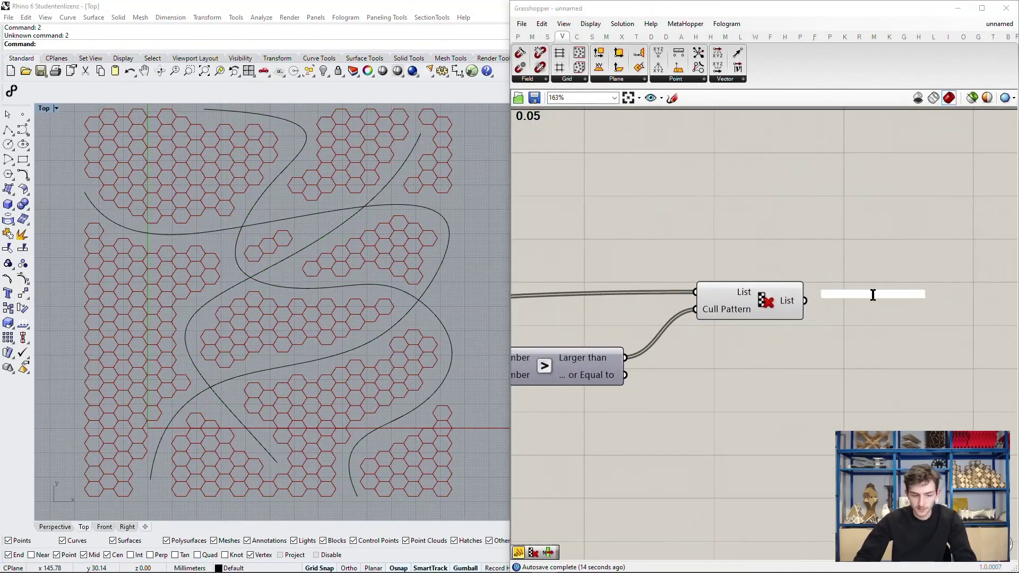
{"action": "type", "text": "geo"}
{"action": "key", "text": "Return"}
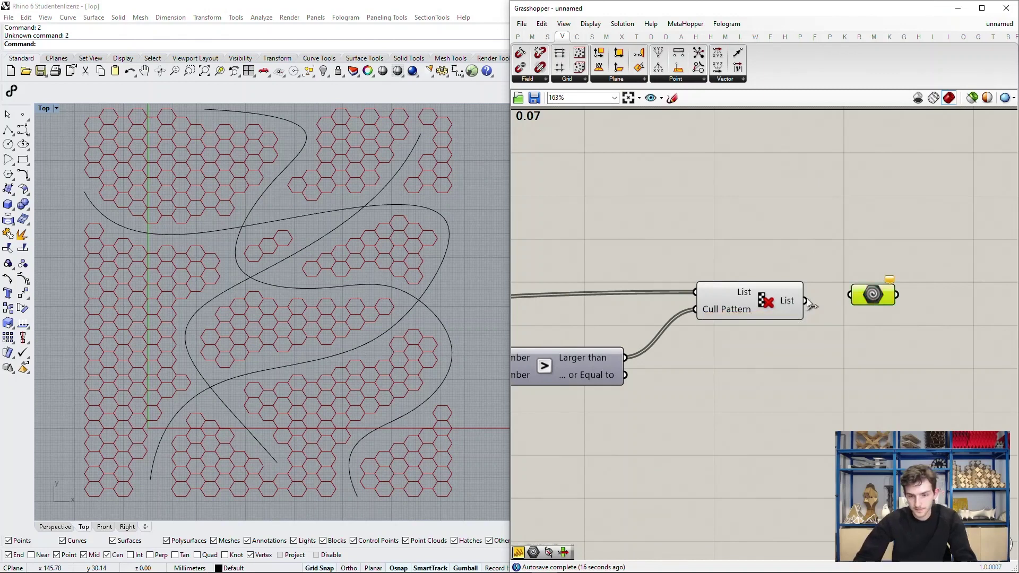
{"action": "left_click_drag", "start_coordinate": [804, 301], "coordinate": [895, 312]}
{"action": "left_click", "coordinate": [886, 356]}
{"action": "scroll", "coordinate": [866, 336], "scroll_direction": "down", "scroll_amount": 3}
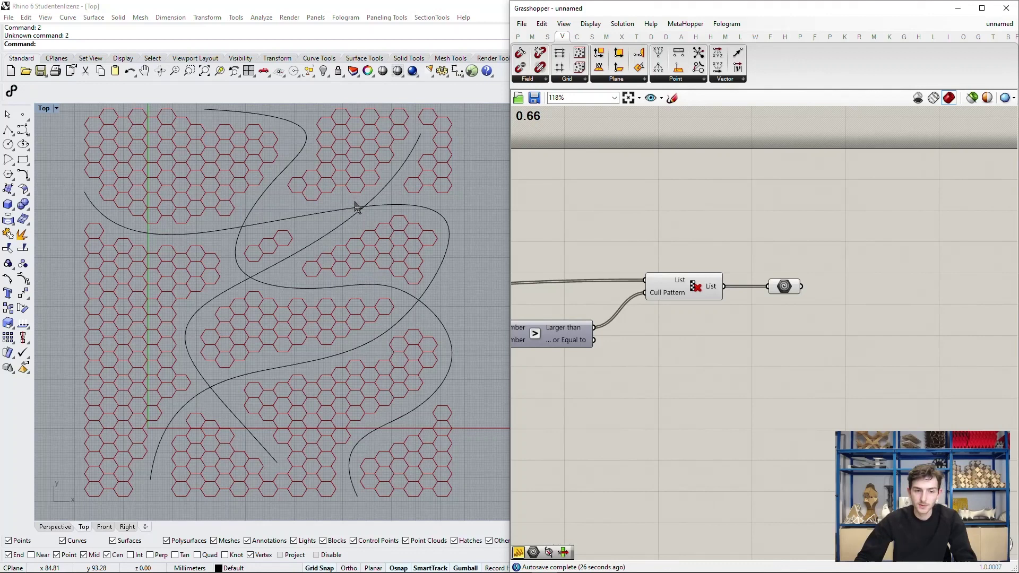
- Add a Scale component, connect the Geometry parameter to its Geometry input, and align it level with the parameter
{"action": "right_click_drag", "start_coordinate": [781, 307], "coordinate": [912, 289]}
{"action": "right_click_drag", "start_coordinate": [826, 318], "coordinate": [767, 324]}
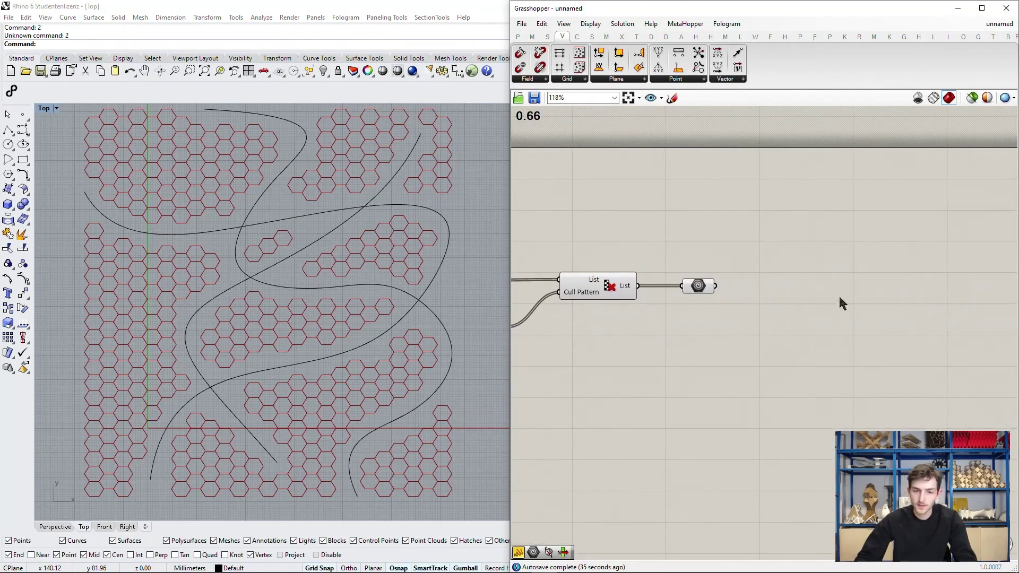
{"action": "double_click", "coordinate": [840, 297]}
{"action": "type", "text": "sscale"}
{"action": "key", "text": "Return"}
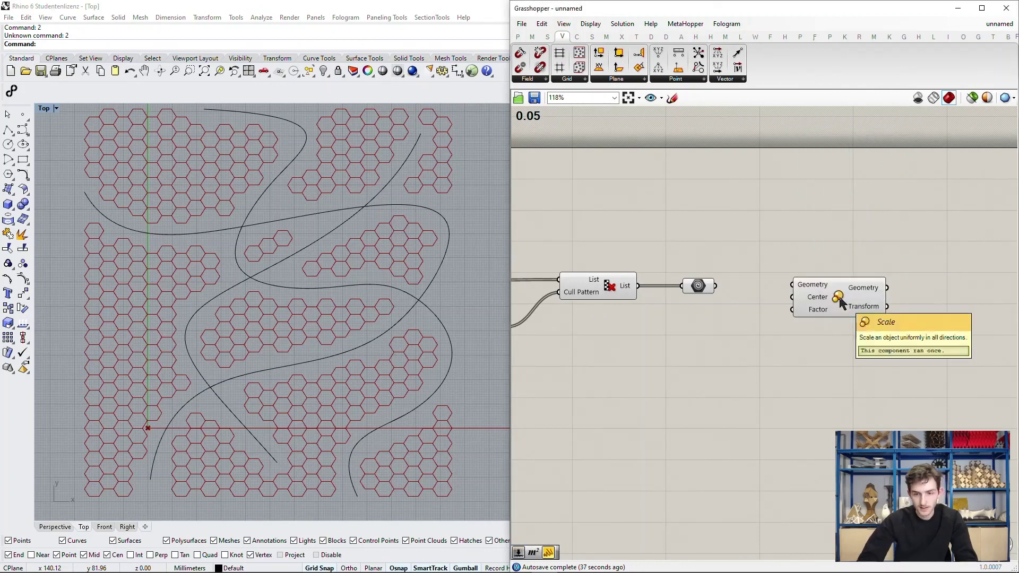
{"action": "scroll", "coordinate": [824, 300], "scroll_direction": "up", "scroll_amount": 1}
{"action": "left_click_drag", "start_coordinate": [696, 284], "coordinate": [841, 260]}
{"action": "scroll", "coordinate": [825, 296], "scroll_direction": "up", "scroll_amount": 1}
{"action": "left_click", "coordinate": [802, 332]}
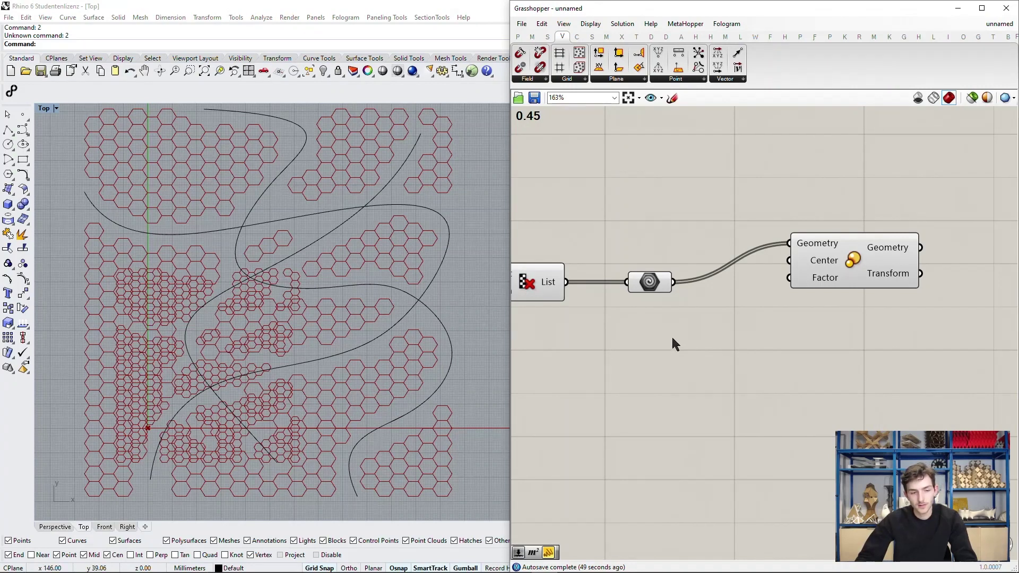
{"action": "left_click_drag", "start_coordinate": [828, 260], "coordinate": [831, 298]}
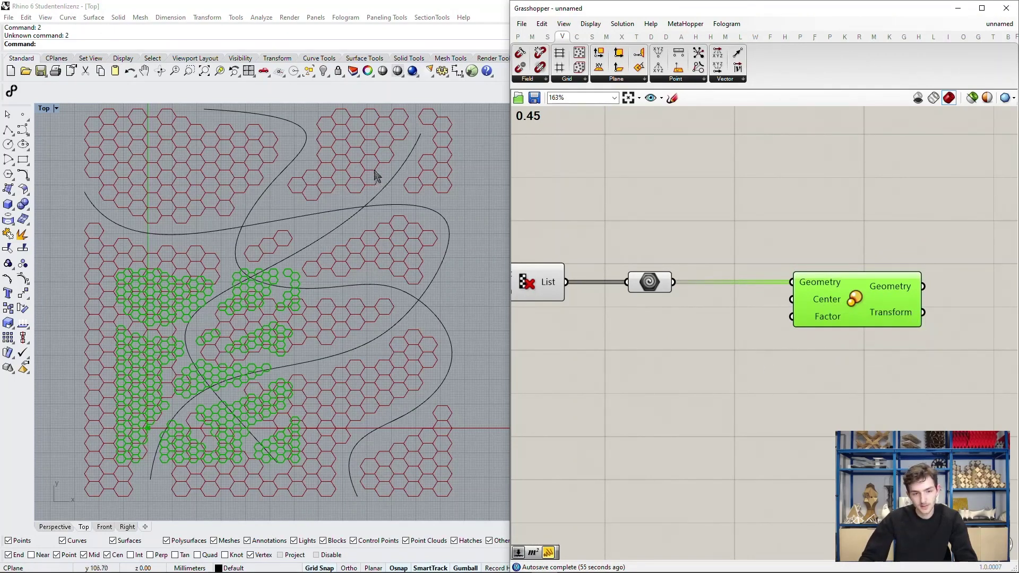
- Temporarily preview the Area component's centroids in the viewport and hide them again
{"action": "scroll", "coordinate": [689, 394], "scroll_direction": "down", "scroll_amount": 3}
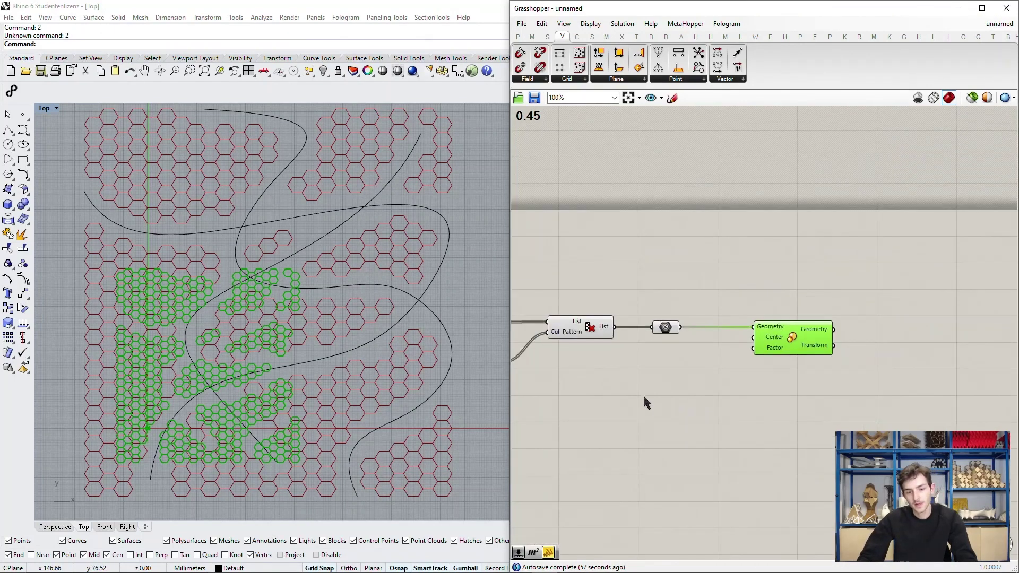
{"action": "right_click_drag", "start_coordinate": [642, 393], "coordinate": [912, 344]}
{"action": "scroll", "coordinate": [860, 343], "scroll_direction": "down", "scroll_amount": 2}
{"action": "right_click_drag", "start_coordinate": [760, 353], "coordinate": [850, 380]}
{"action": "scroll", "coordinate": [690, 343], "scroll_direction": "up", "scroll_amount": 2}
{"action": "left_click", "coordinate": [571, 312]}
{"action": "scroll", "coordinate": [576, 319], "scroll_direction": "up", "scroll_amount": 2}
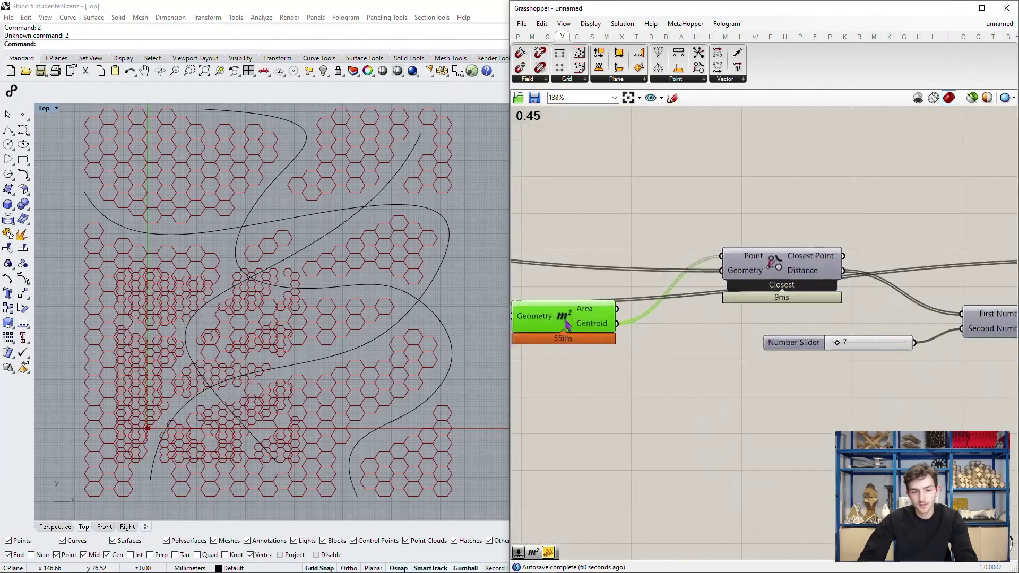
{"action": "right_click", "coordinate": [567, 323]}
{"action": "left_click", "coordinate": [592, 344]}
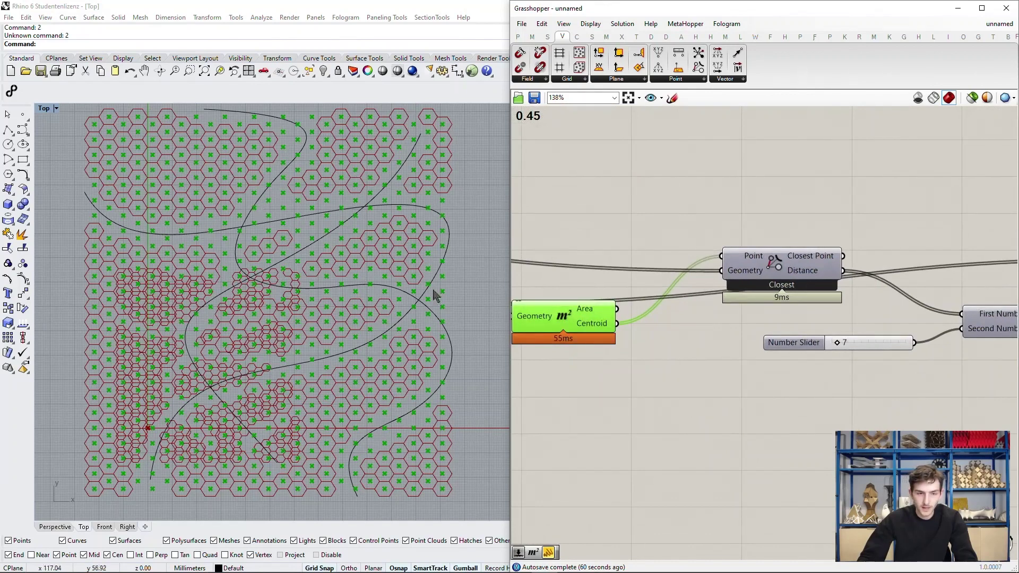
{"action": "right_click", "coordinate": [565, 319]}
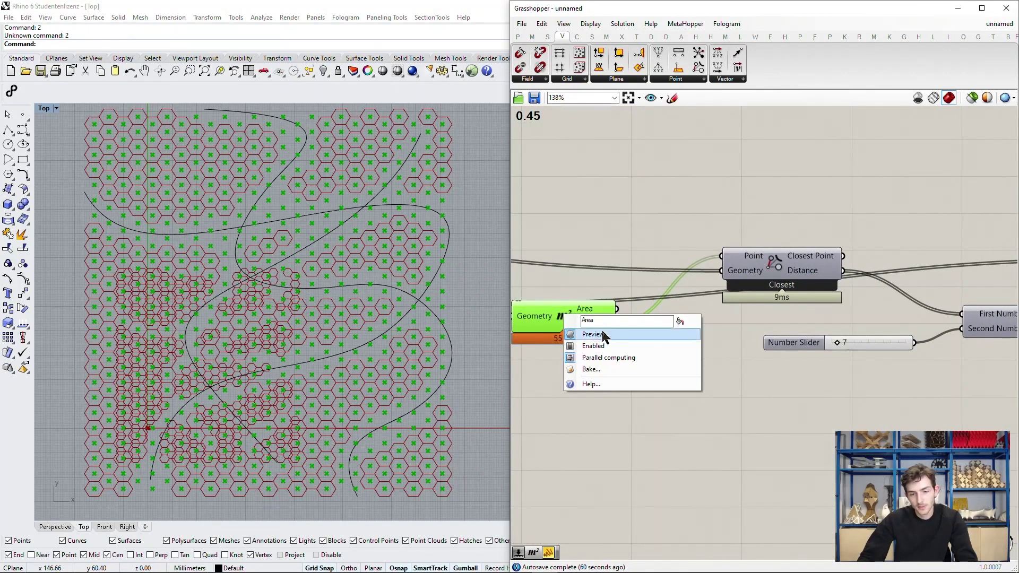
{"action": "left_click", "coordinate": [592, 344]}
- Duplicate Cull Pattern below the original and connect Area's Centroid output to the copy's List input
{"action": "scroll", "coordinate": [589, 340], "scroll_direction": "down", "scroll_amount": 2}
{"action": "right_click_drag", "start_coordinate": [909, 325], "coordinate": [792, 319]}
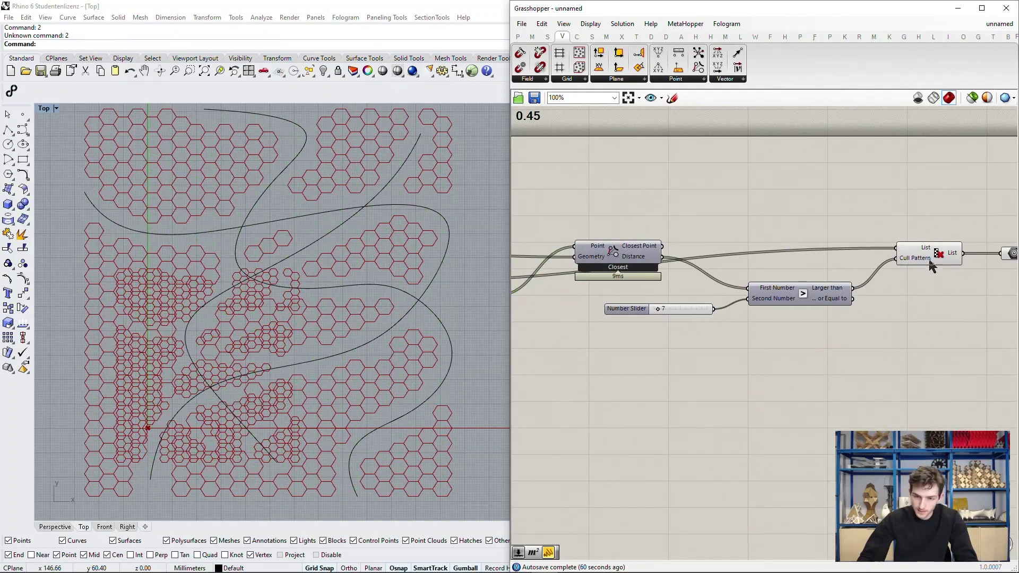
{"action": "left_click_drag", "start_coordinate": [929, 260], "coordinate": [937, 334], "text": "alt"}
{"action": "right_click_drag", "start_coordinate": [915, 369], "coordinate": [907, 341]}
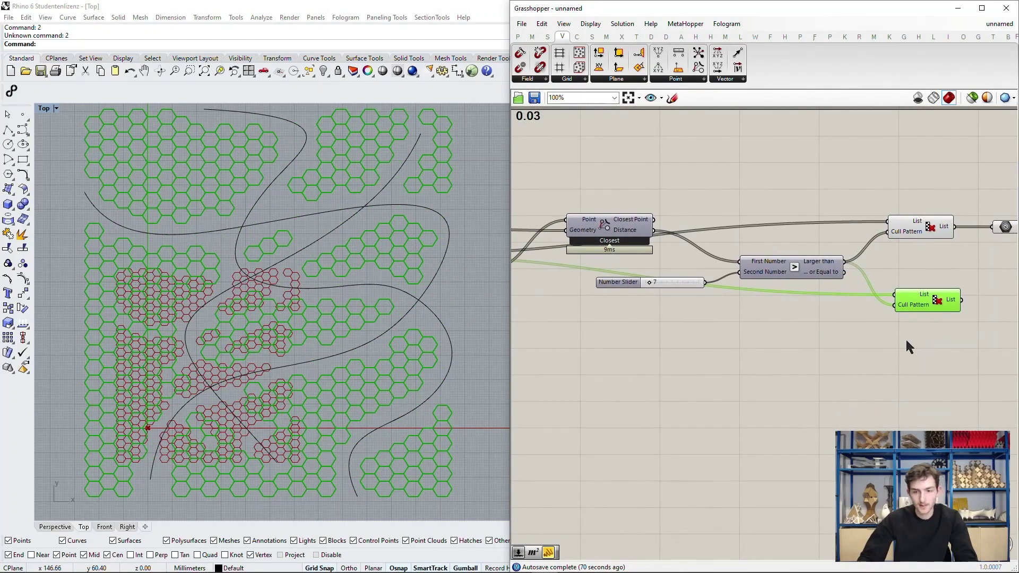
{"action": "right_click_drag", "start_coordinate": [819, 325], "coordinate": [796, 337]}
{"action": "right_click_drag", "start_coordinate": [660, 330], "coordinate": [806, 335]}
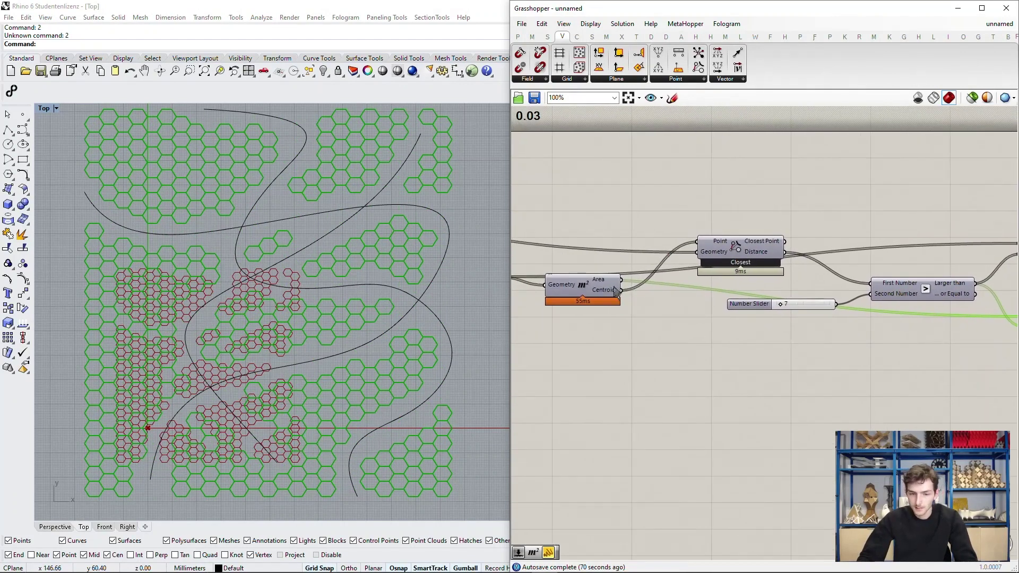
{"action": "scroll", "coordinate": [574, 313], "scroll_direction": "down", "scroll_amount": 3}
{"action": "left_click_drag", "start_coordinate": [623, 292], "coordinate": [816, 289]}
{"action": "scroll", "coordinate": [885, 335], "scroll_direction": "up", "scroll_amount": 5}
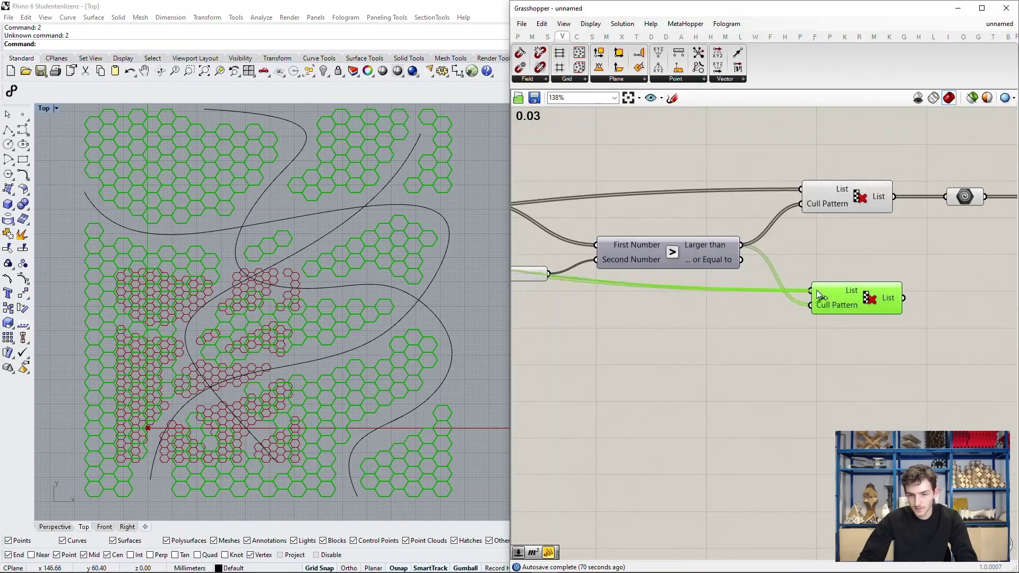
- Move the centroid Cull Pattern closer to the original and connect its List output to Scale's Center input
{"action": "right_click_drag", "start_coordinate": [900, 313], "coordinate": [778, 352]}
{"action": "scroll", "coordinate": [861, 329], "scroll_direction": "up", "scroll_amount": 1}
{"action": "right_click_drag", "start_coordinate": [862, 329], "coordinate": [783, 353]}
{"action": "left_click_drag", "start_coordinate": [652, 368], "coordinate": [654, 345]}
{"action": "right_click_drag", "start_coordinate": [694, 343], "coordinate": [679, 356]}
{"action": "left_click_drag", "start_coordinate": [675, 357], "coordinate": [885, 277]}
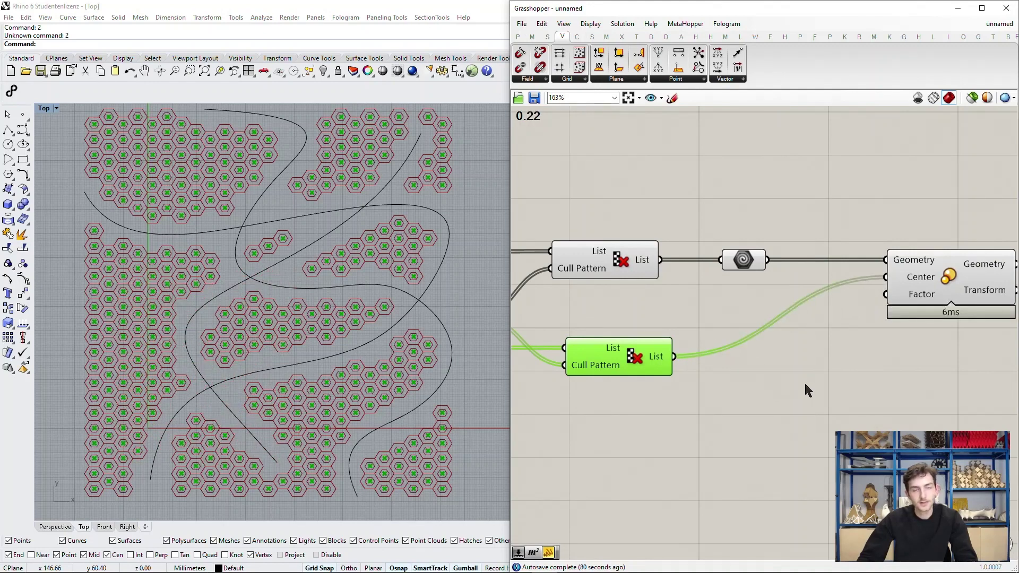
- Highlight the Scale result and examine the scaled hexagons inside the remaining cells in the Top viewport
{"action": "right_click_drag", "start_coordinate": [807, 387], "coordinate": [734, 375]}
{"action": "left_click", "coordinate": [862, 265]}
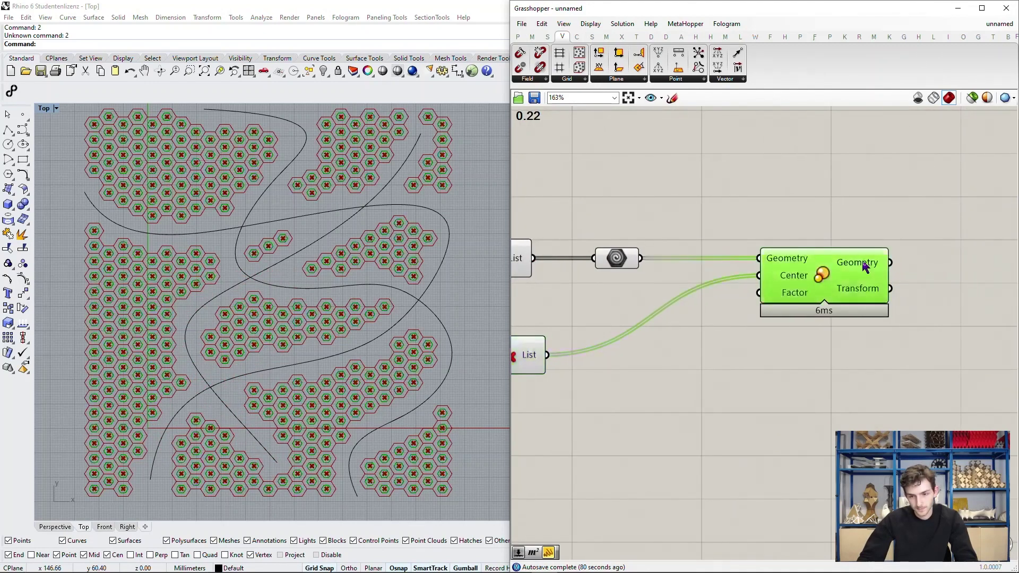
{"action": "mouse_move", "coordinate": [865, 267]}
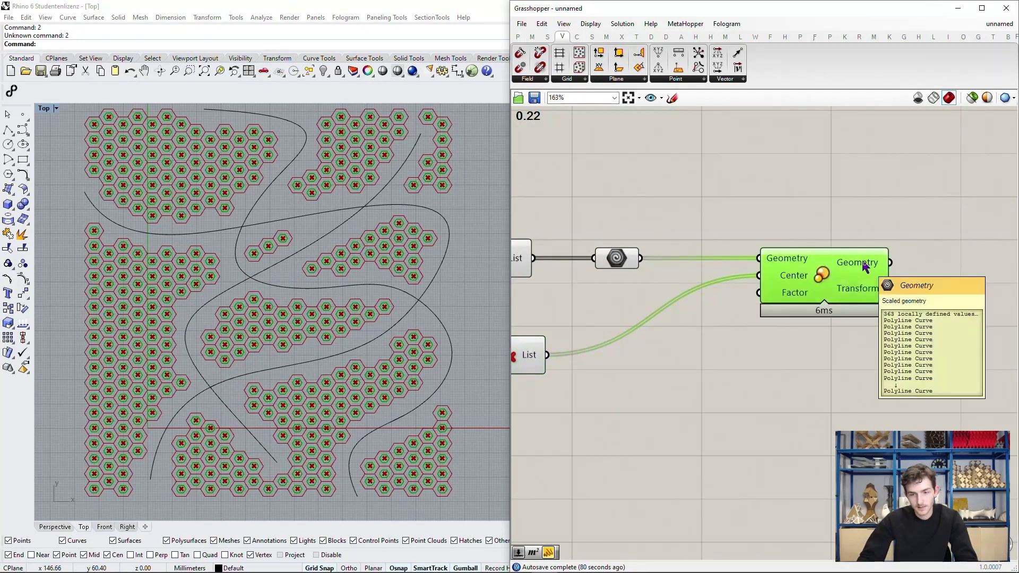
{"action": "left_click", "coordinate": [785, 183]}
{"action": "scroll", "coordinate": [374, 165], "scroll_direction": "up", "scroll_amount": 5}
{"action": "scroll", "coordinate": [374, 164], "scroll_direction": "down", "scroll_amount": 8}
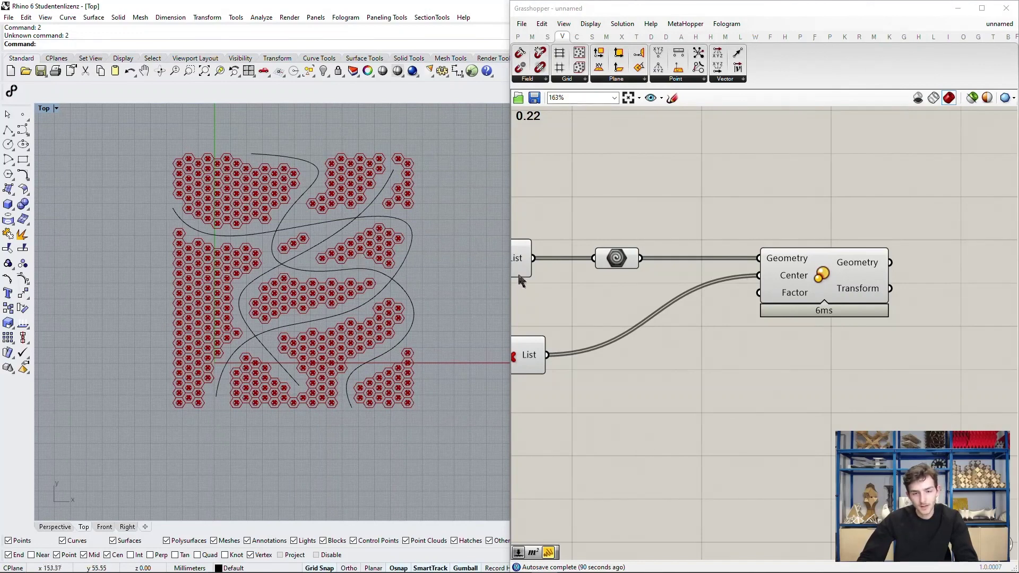
{"action": "scroll", "coordinate": [736, 292], "scroll_direction": "down", "scroll_amount": 2}
- Move Scale farther from the Geometry parameter and place the centroid Cull Pattern directly beneath the first one
{"action": "left_click_drag", "start_coordinate": [718, 269], "coordinate": [849, 270]}
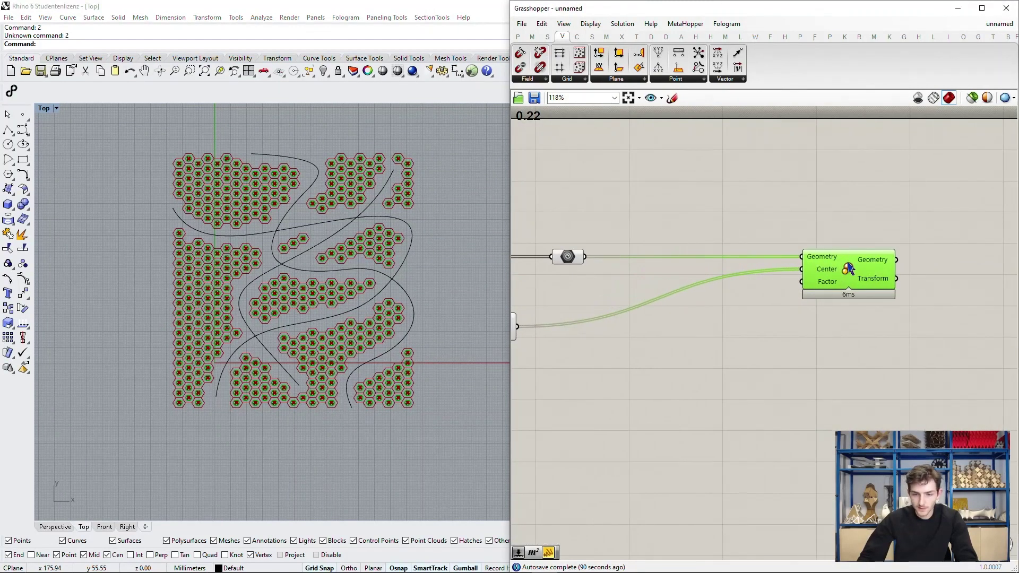
{"action": "right_click_drag", "start_coordinate": [667, 358], "coordinate": [718, 373]}
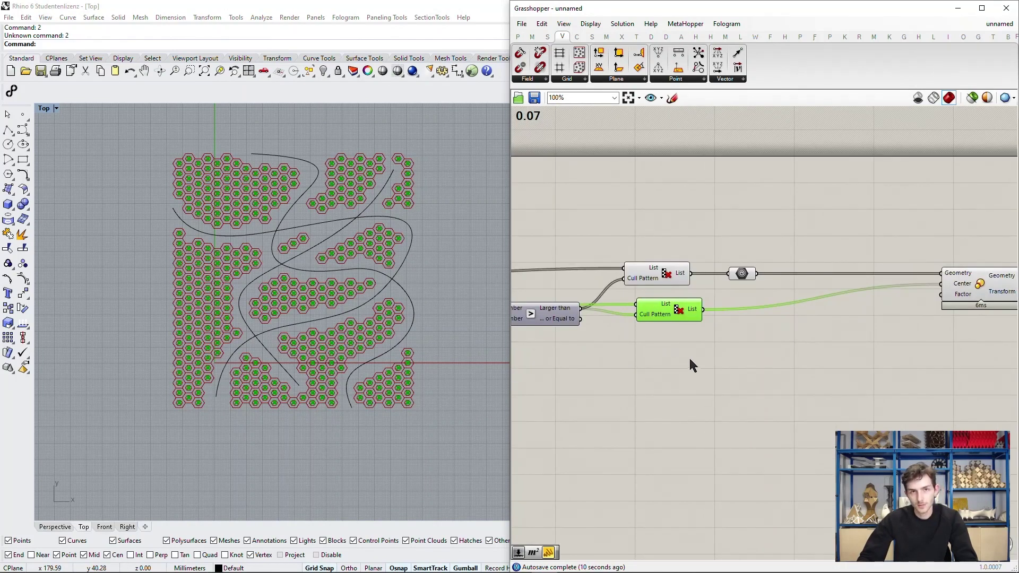
{"action": "mouse_move", "coordinate": [642, 344]}
{"action": "right_mouse_down"}
{"action": "mouse_move", "coordinate": [776, 346]}
{"action": "mouse_move", "coordinate": [817, 358]}
{"action": "mouse_move", "coordinate": [632, 335]}
{"action": "right_mouse_up"}
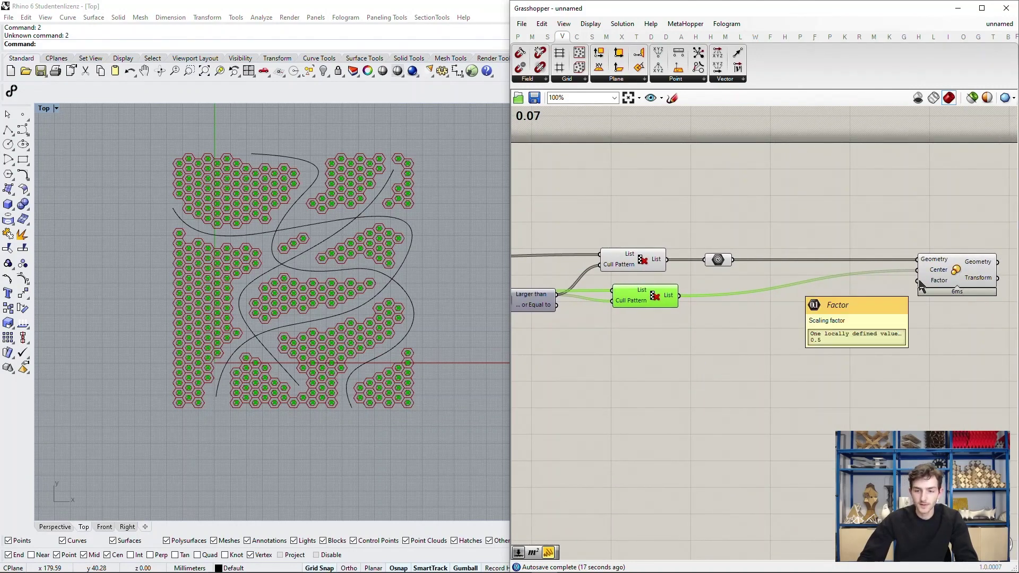
{"action": "right_click_drag", "start_coordinate": [668, 332], "coordinate": [795, 323]}
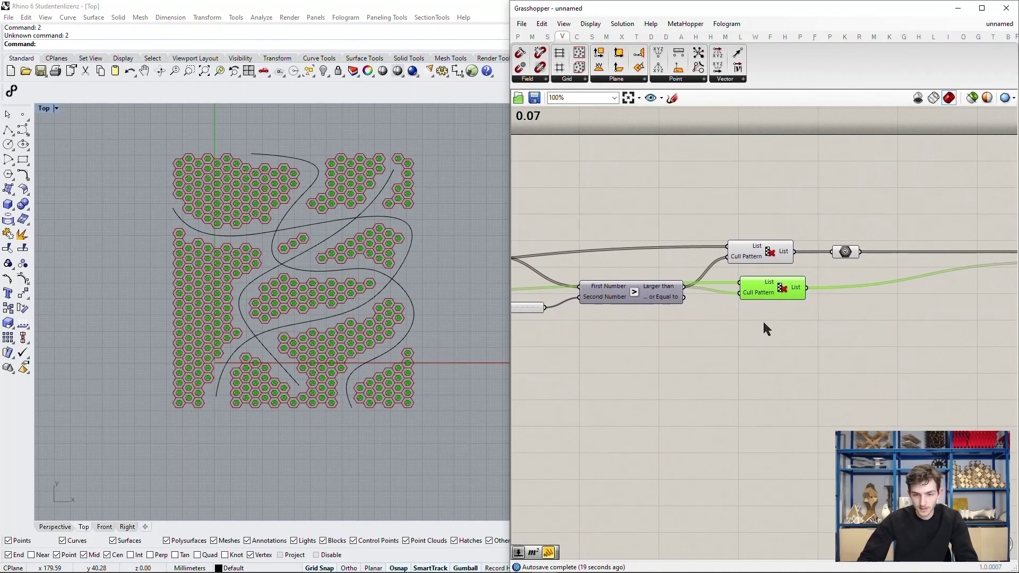
{"action": "left_click_drag", "start_coordinate": [777, 295], "coordinate": [768, 289]}
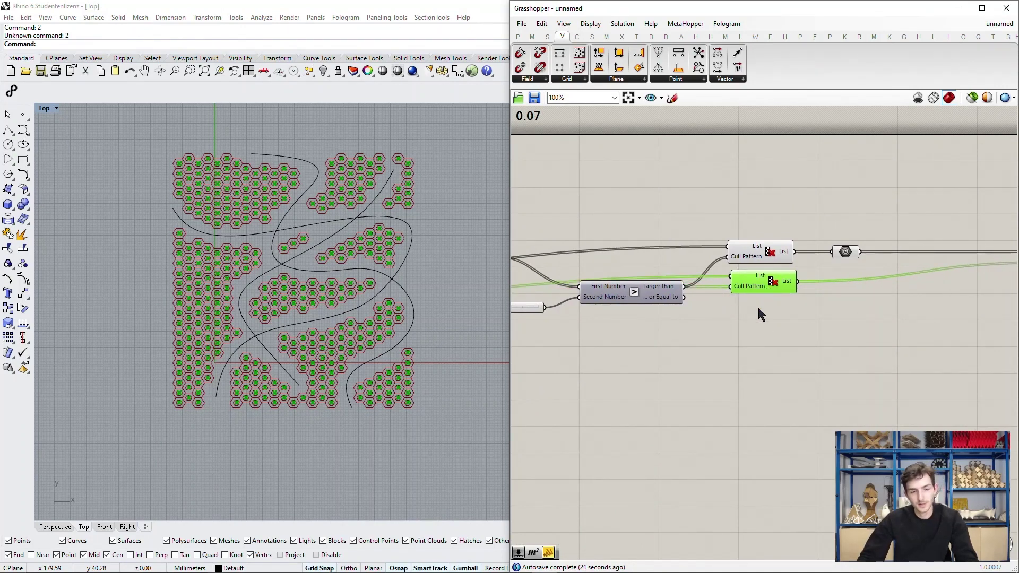
- Duplicate the centroid Cull Pattern below itself and connect the closest-point component's Distance output to the copy's List input
{"action": "right_click_drag", "start_coordinate": [657, 341], "coordinate": [733, 351]}
{"action": "scroll", "coordinate": [390, 201], "scroll_direction": "up", "scroll_amount": 5}
{"action": "scroll", "coordinate": [390, 202], "scroll_direction": "up", "scroll_amount": 1}
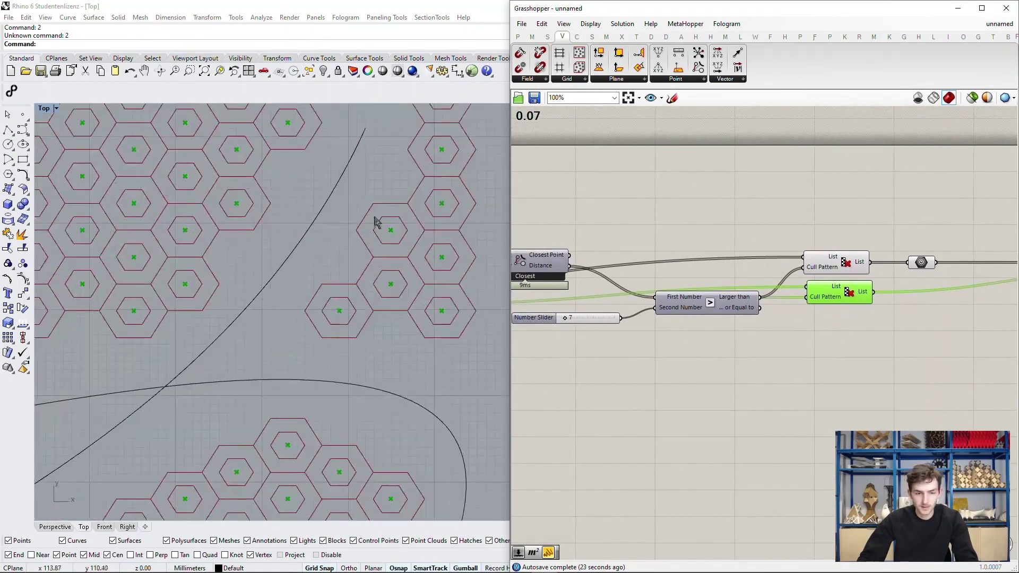
{"action": "scroll", "coordinate": [484, 221], "scroll_direction": "down", "scroll_amount": 1}
{"action": "scroll", "coordinate": [834, 329], "scroll_direction": "up", "scroll_amount": 2}
{"action": "left_click_drag", "start_coordinate": [818, 267], "coordinate": [821, 316], "text": "alt"}
{"action": "right_click_drag", "start_coordinate": [637, 308], "coordinate": [775, 349]}
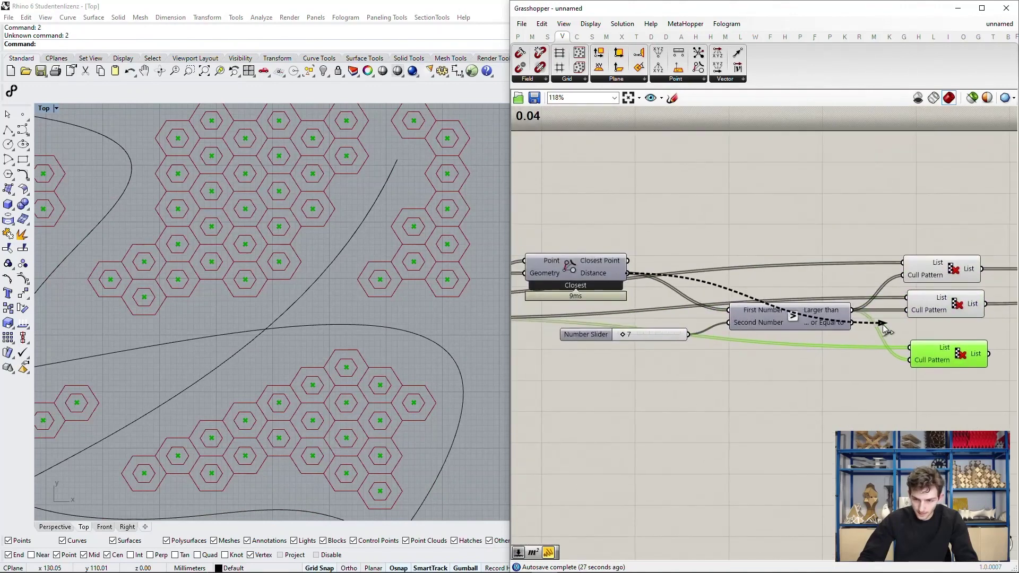
{"action": "left_click_drag", "start_coordinate": [884, 330], "coordinate": [910, 348]}
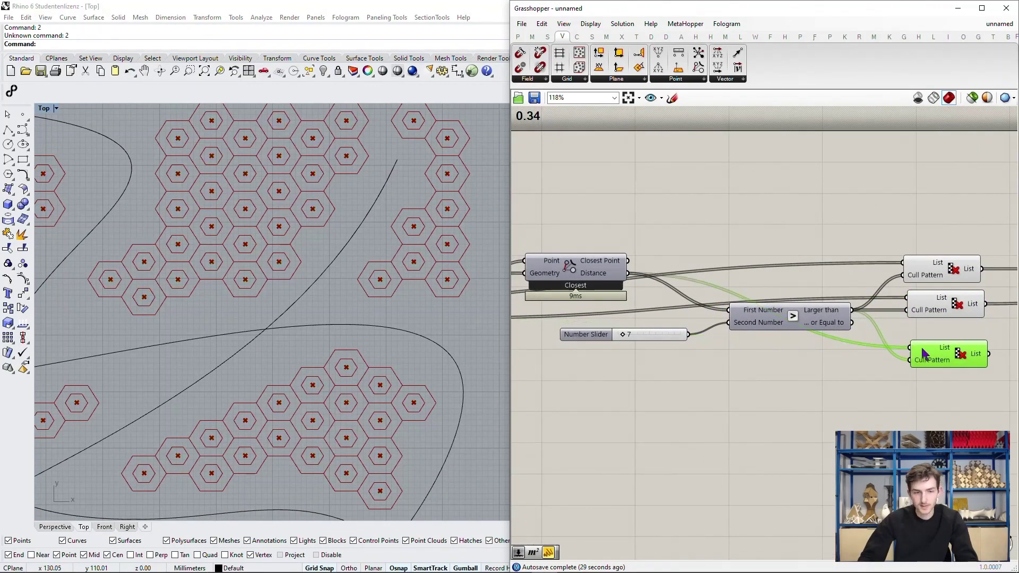
{"action": "right_click_drag", "start_coordinate": [923, 354], "coordinate": [636, 334]}
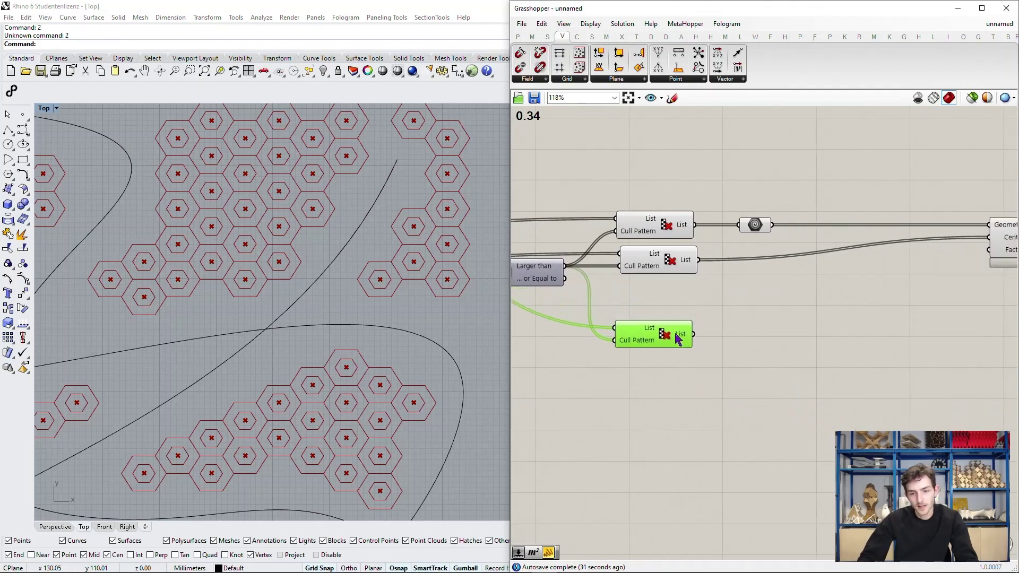
{"action": "right_click_drag", "start_coordinate": [773, 330], "coordinate": [737, 309]}
- Check the culled distance values and add a Bounds component beside the distance Cull Pattern
{"action": "mouse_move", "coordinate": [609, 345]}
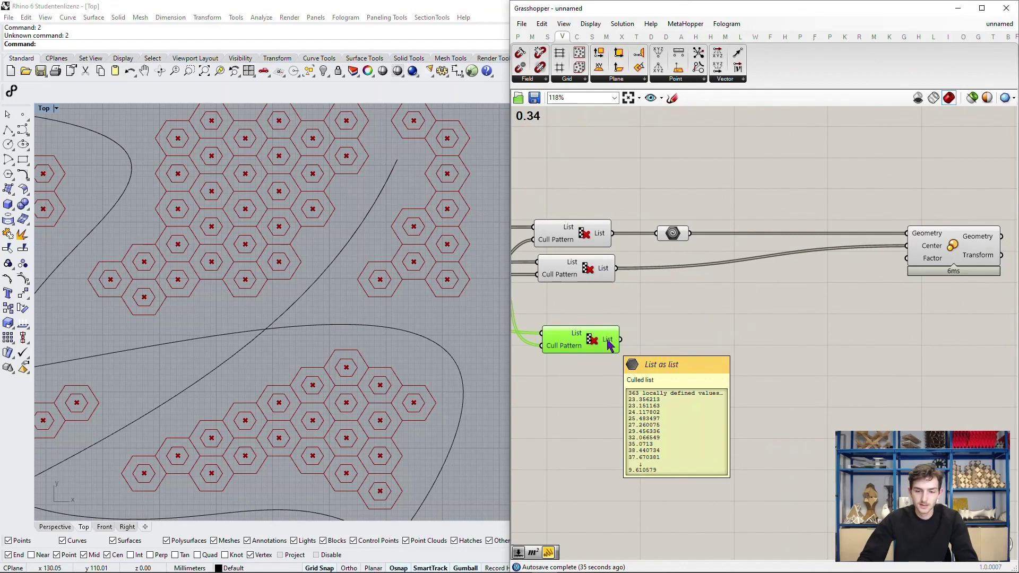
{"action": "double_click", "coordinate": [695, 341]}
{"action": "type", "text": "bouds"}
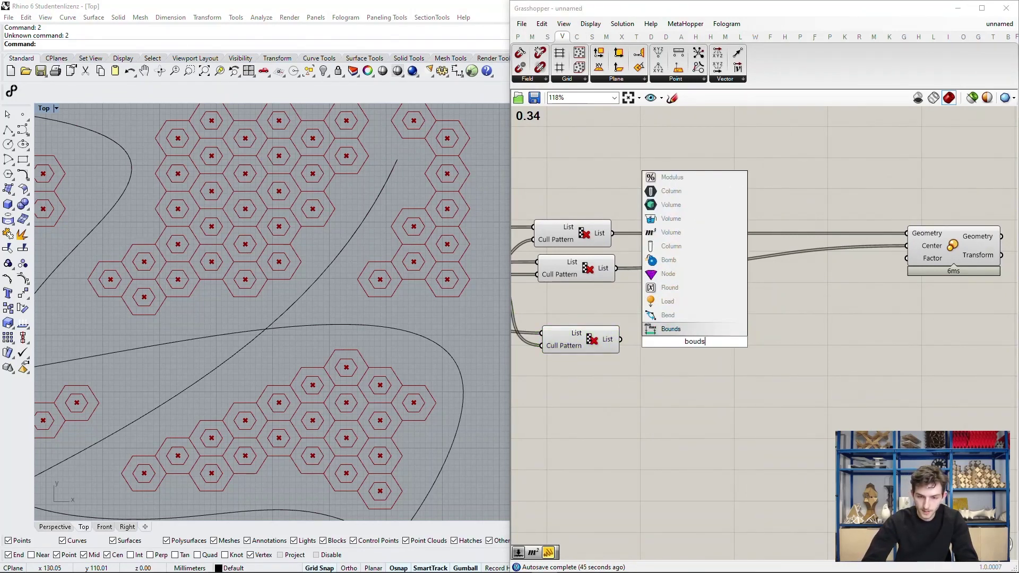
{"action": "key", "text": "Return"}
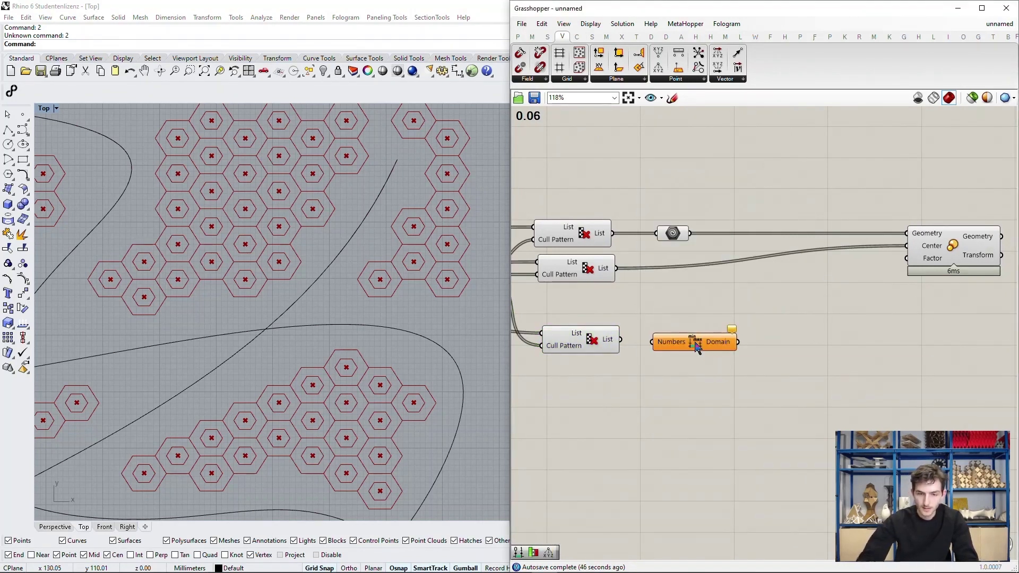
- Connect the distance Cull Pattern's List output to the Bounds component's Numbers input and place Bounds slightly below that Cull Pattern
{"action": "scroll", "coordinate": [695, 342], "scroll_direction": "up", "scroll_amount": 2}
{"action": "left_click_drag", "start_coordinate": [592, 338], "coordinate": [637, 342]}
{"action": "left_click_drag", "start_coordinate": [724, 347], "coordinate": [730, 378]}
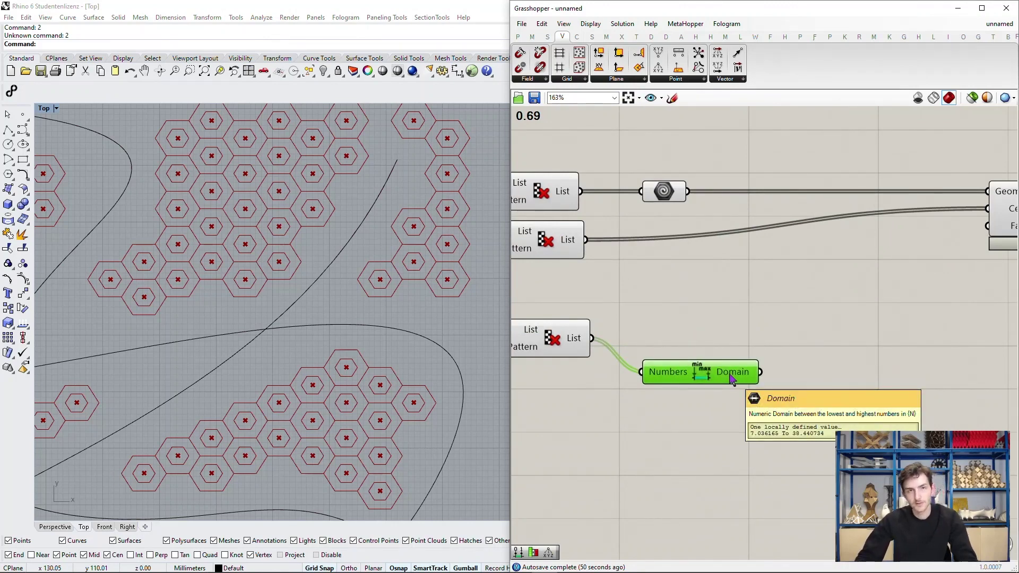
{"action": "scroll", "coordinate": [726, 361], "scroll_direction": "down", "scroll_amount": 4}
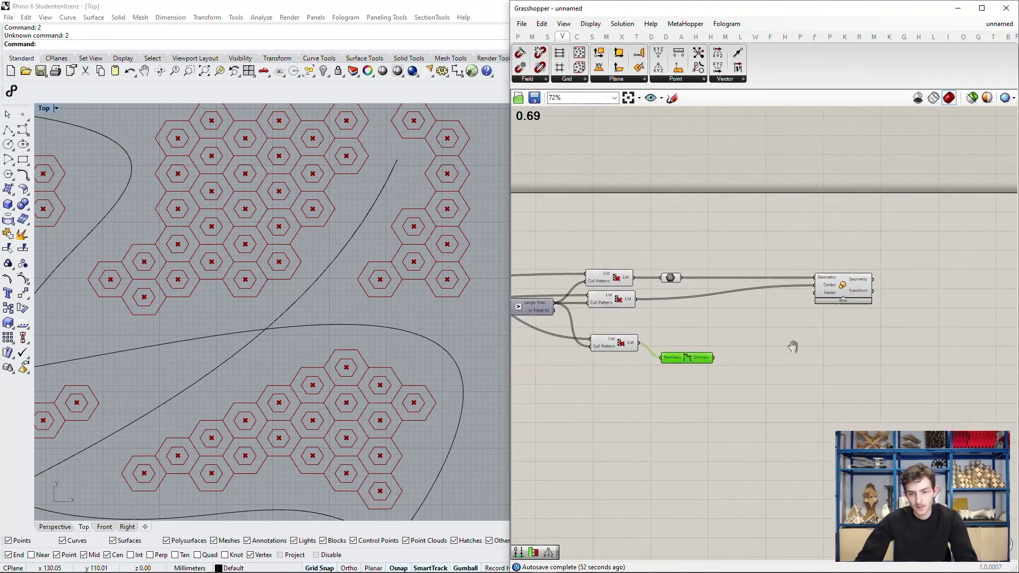
{"action": "scroll", "coordinate": [769, 361], "scroll_direction": "up", "scroll_amount": 2}
{"action": "left_click", "coordinate": [807, 366]}
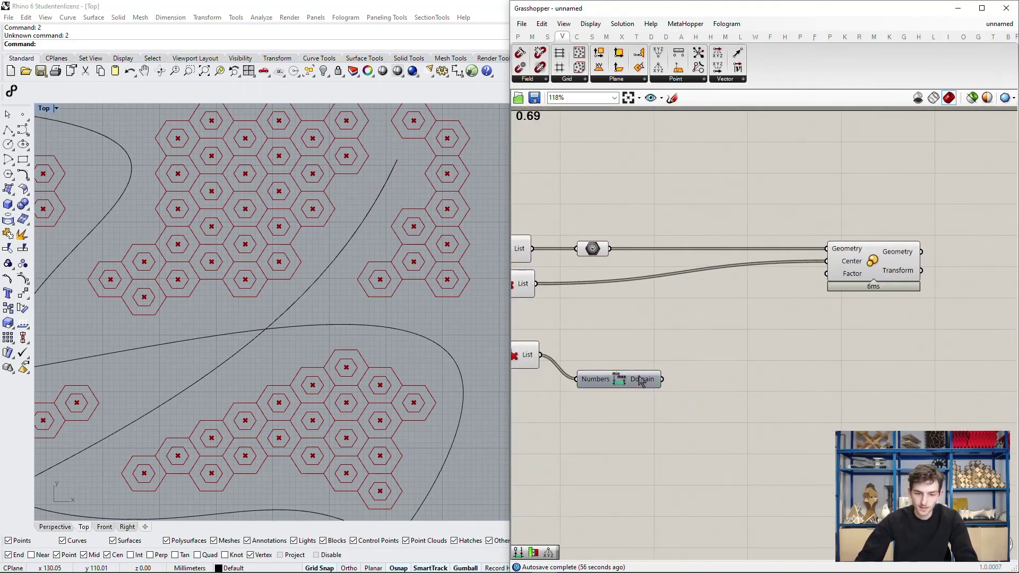
{"action": "left_click_drag", "start_coordinate": [635, 375], "coordinate": [627, 383]}
{"action": "right_click_drag", "start_coordinate": [627, 386], "coordinate": [743, 356]}
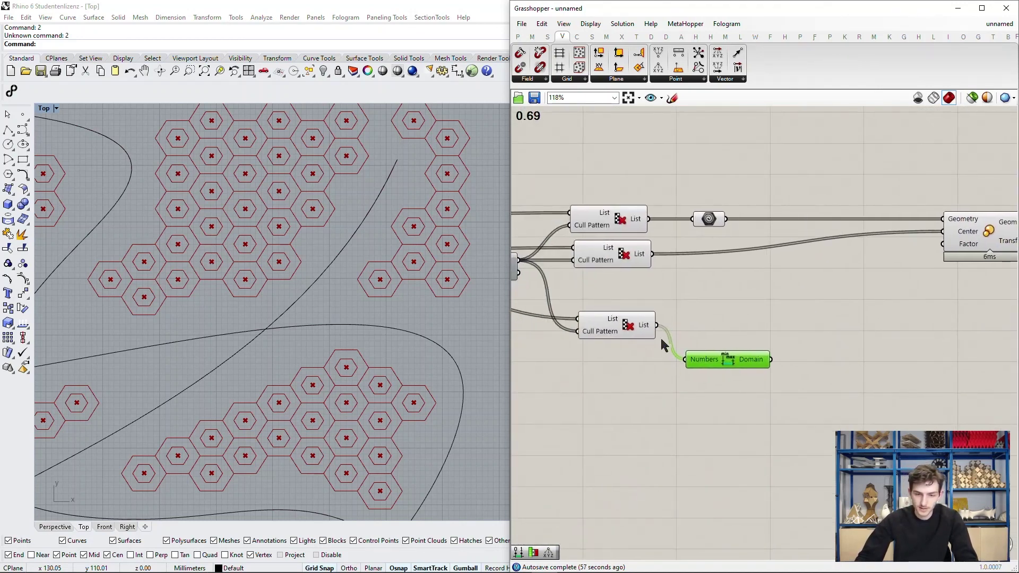
- Add a Remap Numbers component beyond Bounds, below the wires running to Scale
{"action": "double_click", "coordinate": [848, 313]}
{"action": "type", "text": "remap"}
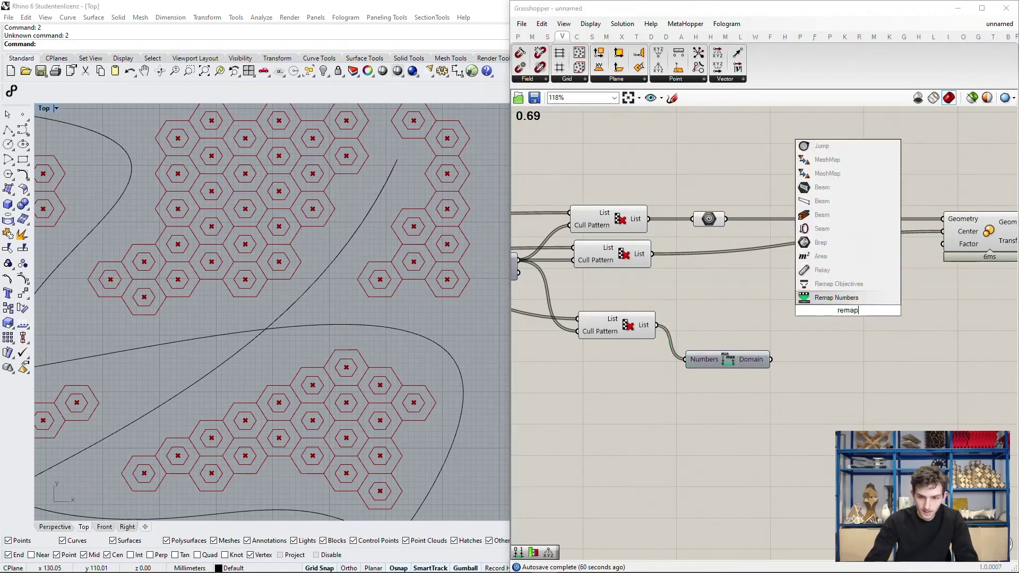
{"action": "key", "text": "Return"}
{"action": "left_click", "coordinate": [896, 325]}
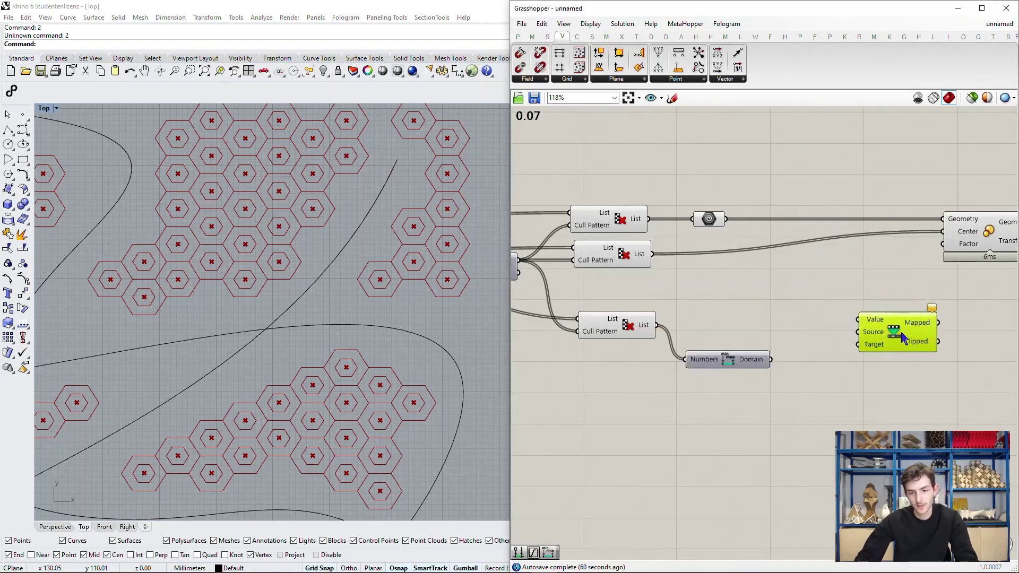
{"action": "scroll", "coordinate": [814, 360], "scroll_direction": "up", "scroll_amount": 2}
{"action": "left_click", "coordinate": [812, 355]}
{"action": "right_click_drag", "start_coordinate": [788, 312], "coordinate": [783, 331]}
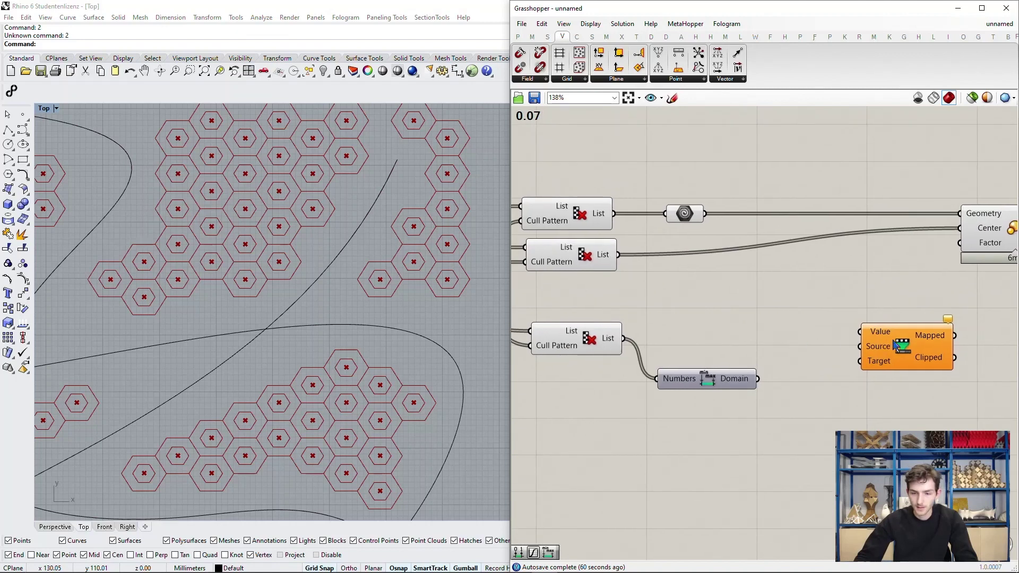
- Connect the culled distance List to Remap Numbers' Value input and the Bounds Domain output to its Source input
{"action": "left_click_drag", "start_coordinate": [624, 338], "coordinate": [902, 329]}
{"action": "right_click_drag", "start_coordinate": [864, 376], "coordinate": [738, 410]}
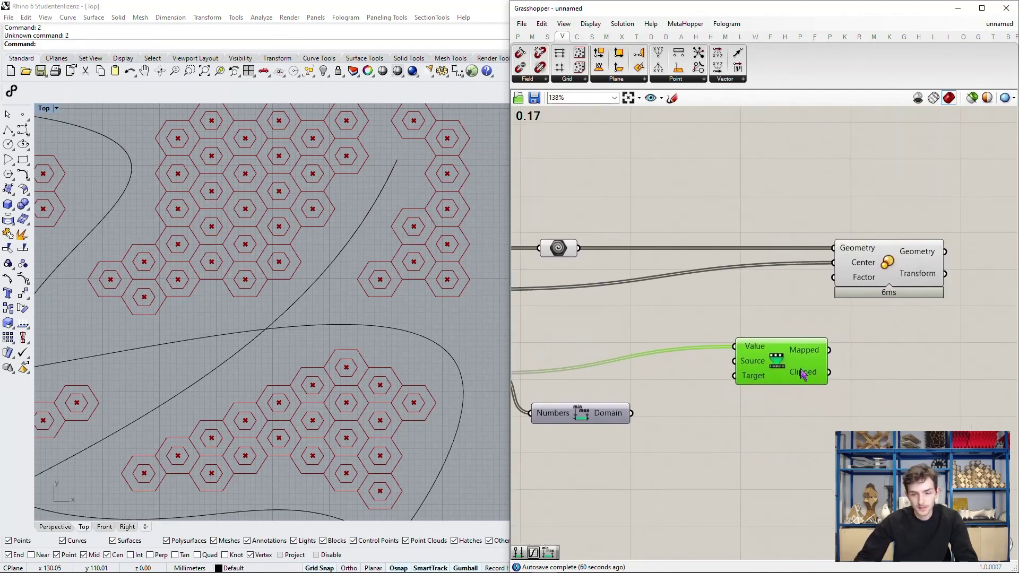
{"action": "left_click_drag", "start_coordinate": [800, 370], "coordinate": [791, 369]}
{"action": "right_click_drag", "start_coordinate": [717, 394], "coordinate": [751, 398]}
{"action": "left_click_drag", "start_coordinate": [618, 422], "coordinate": [604, 417]}
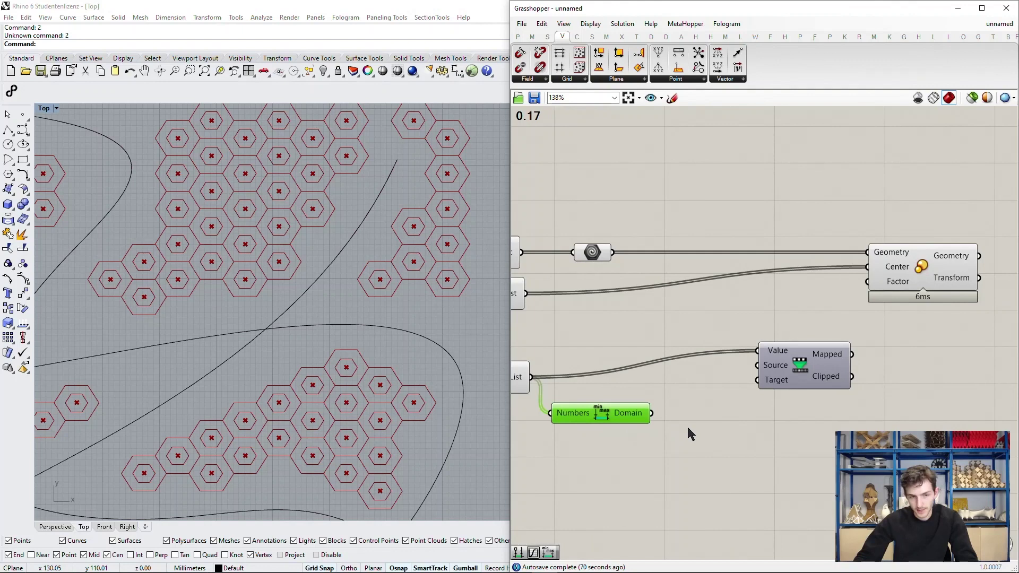
{"action": "left_click_drag", "start_coordinate": [651, 414], "coordinate": [821, 366]}
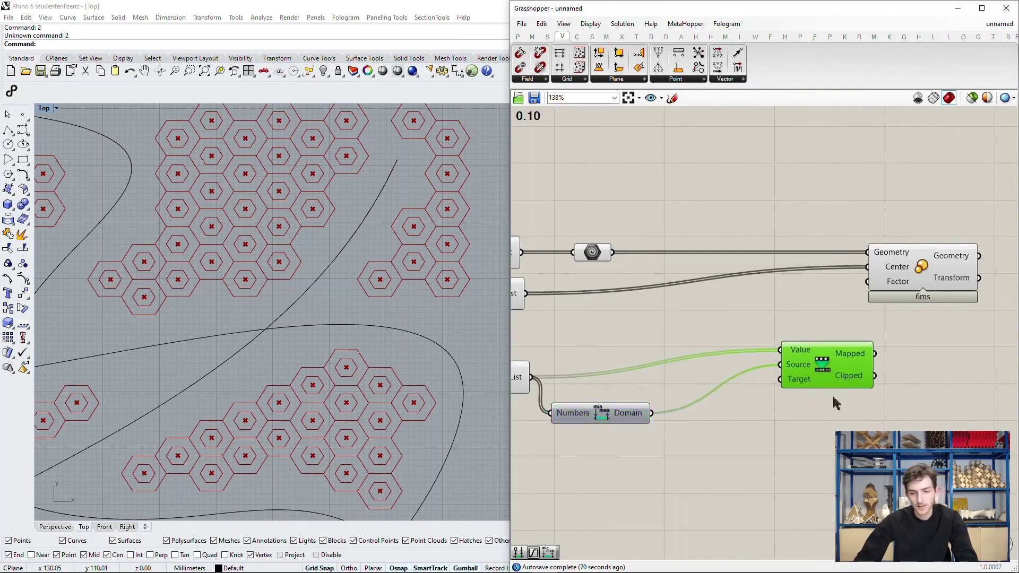
- Check Remap Numbers' Target domain and connect its Mapped output to Scale's Factor input
{"action": "left_click", "coordinate": [785, 412]}
{"action": "right_click_drag", "start_coordinate": [780, 423], "coordinate": [703, 410]}
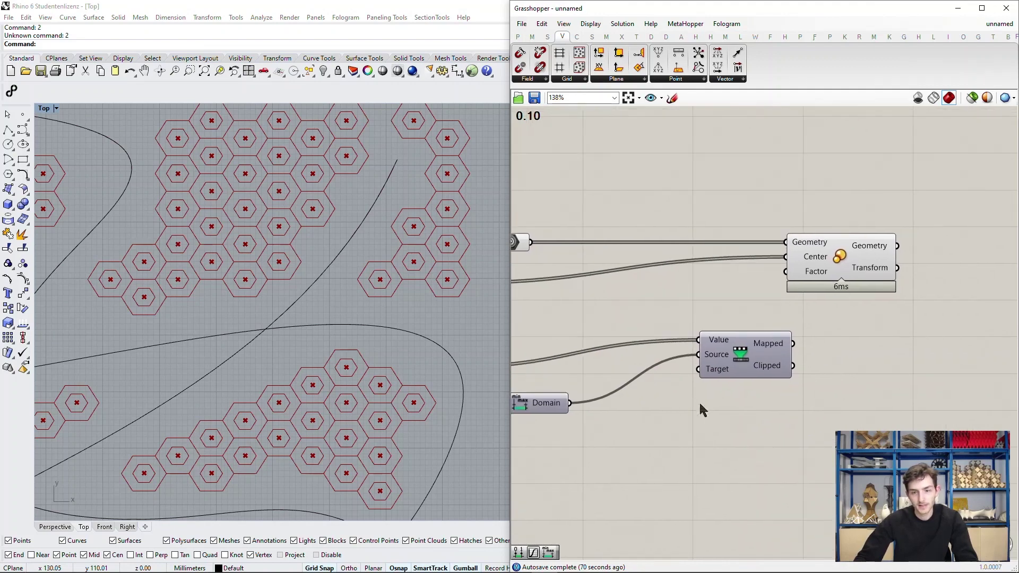
{"action": "left_click", "coordinate": [712, 373]}
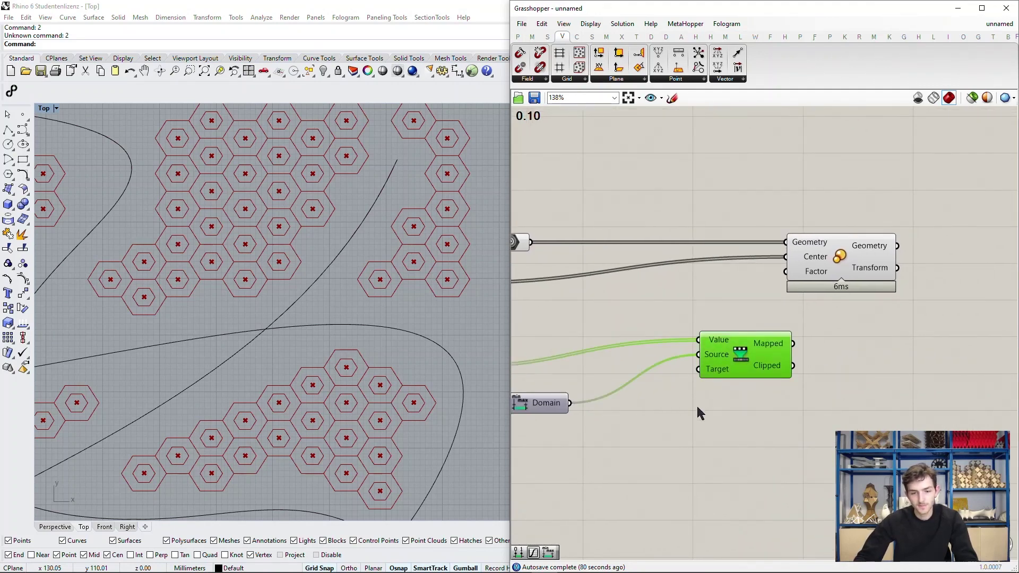
{"action": "left_click", "coordinate": [708, 394]}
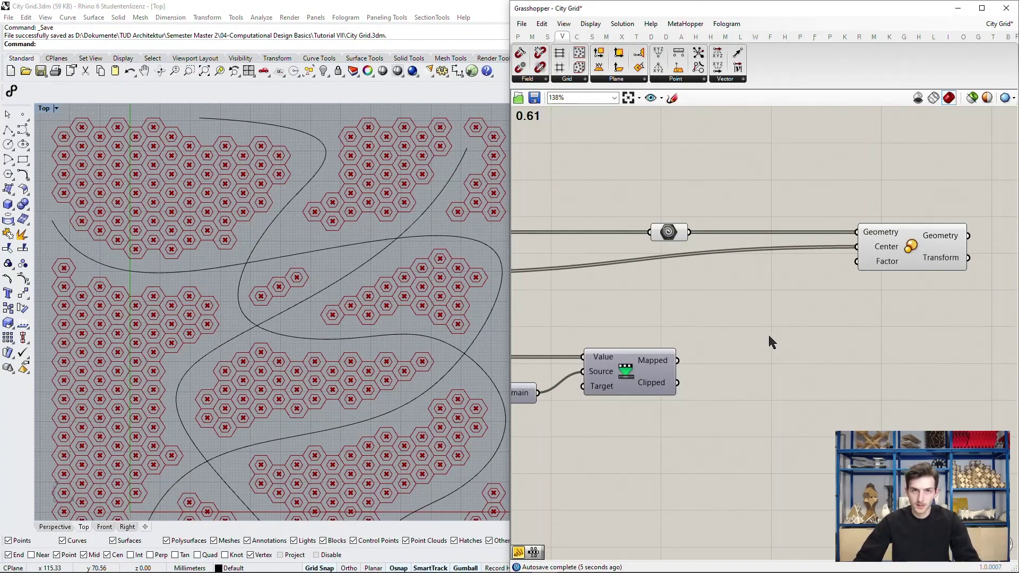
{"action": "left_click_drag", "start_coordinate": [678, 360], "coordinate": [856, 261]}
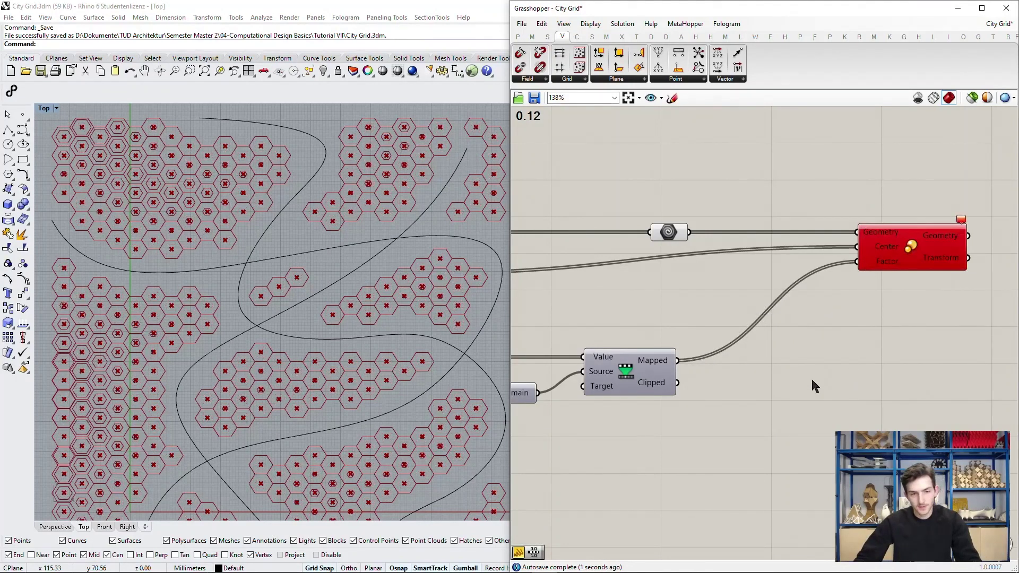
- Examine the distance-scaled hexagons in the Top viewport, the remapping chain and the runtime error on Scale
{"action": "scroll", "coordinate": [135, 164], "scroll_direction": "up", "scroll_amount": 5}
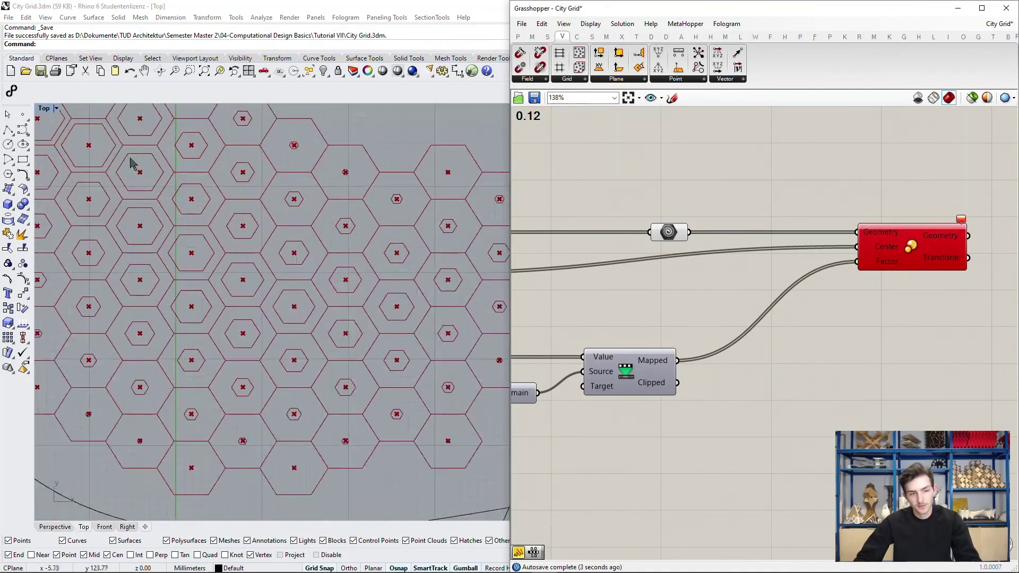
{"action": "scroll", "coordinate": [140, 169], "scroll_direction": "down", "scroll_amount": 2}
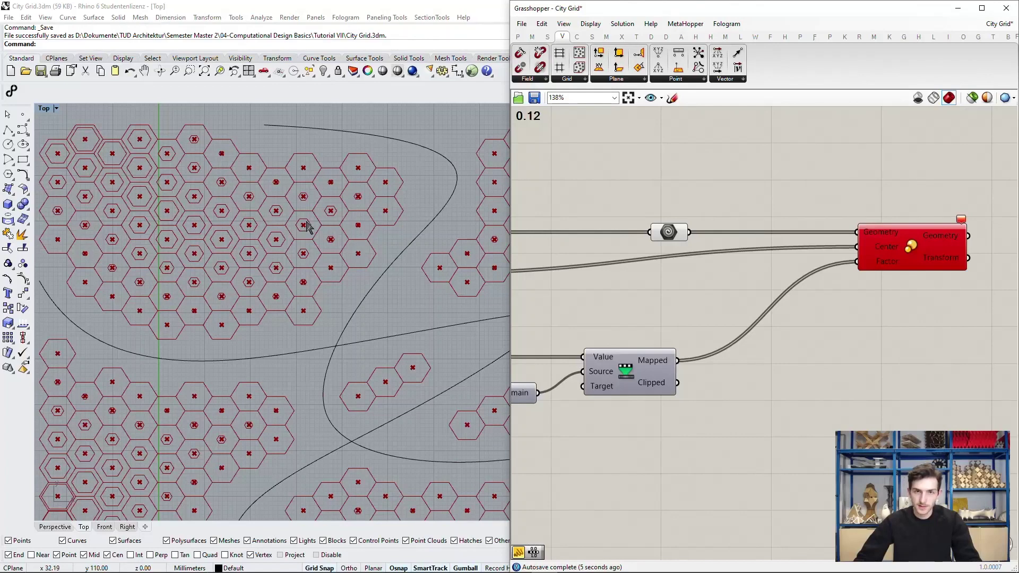
{"action": "right_click_drag", "start_coordinate": [418, 250], "coordinate": [397, 271]}
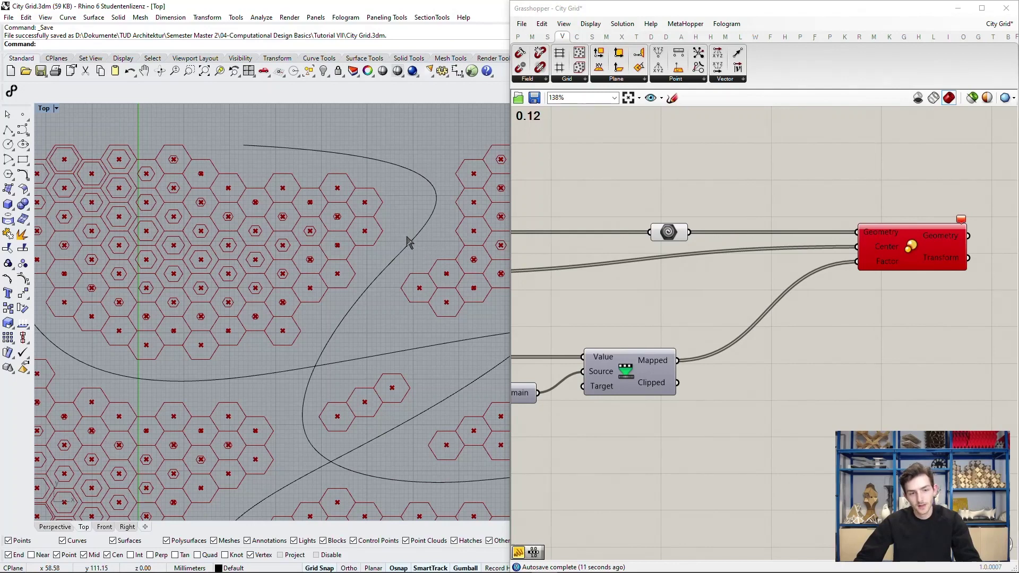
{"action": "scroll", "coordinate": [791, 268], "scroll_direction": "up", "scroll_amount": 2}
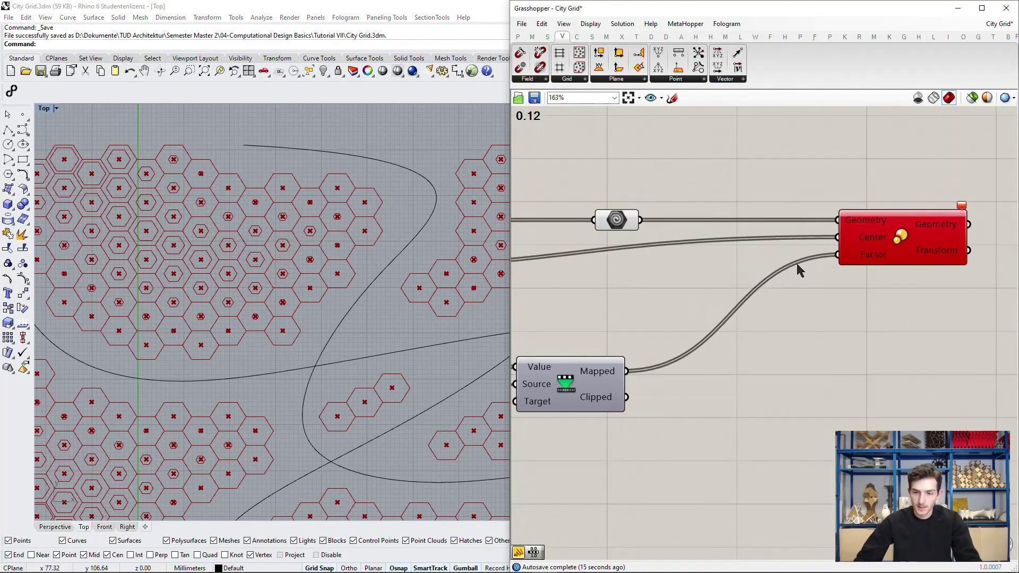
{"action": "mouse_move", "coordinate": [960, 205]}
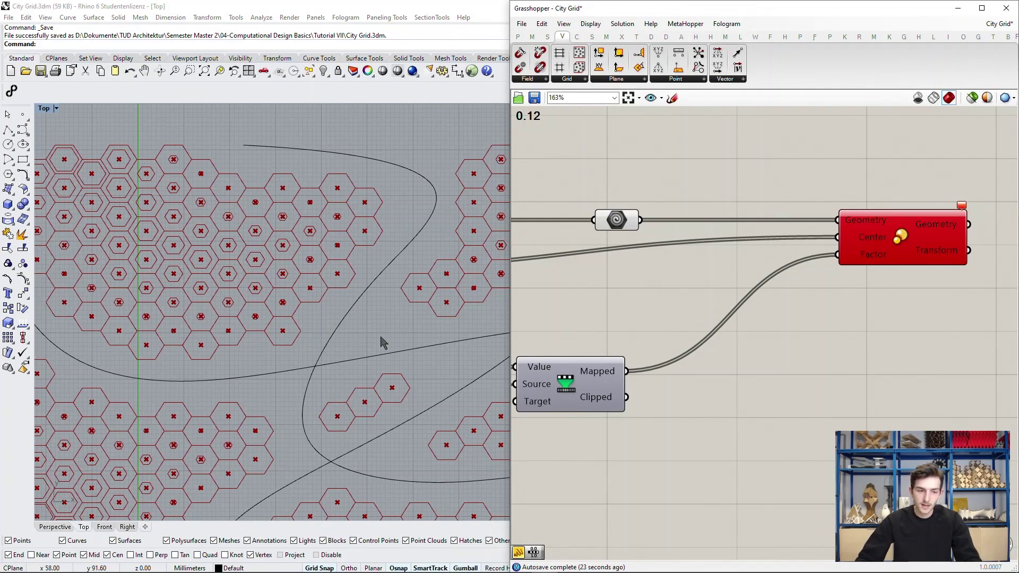
{"action": "scroll", "coordinate": [347, 345], "scroll_direction": "down", "scroll_amount": 5}
{"action": "scroll", "coordinate": [292, 308], "scroll_direction": "up", "scroll_amount": 4}
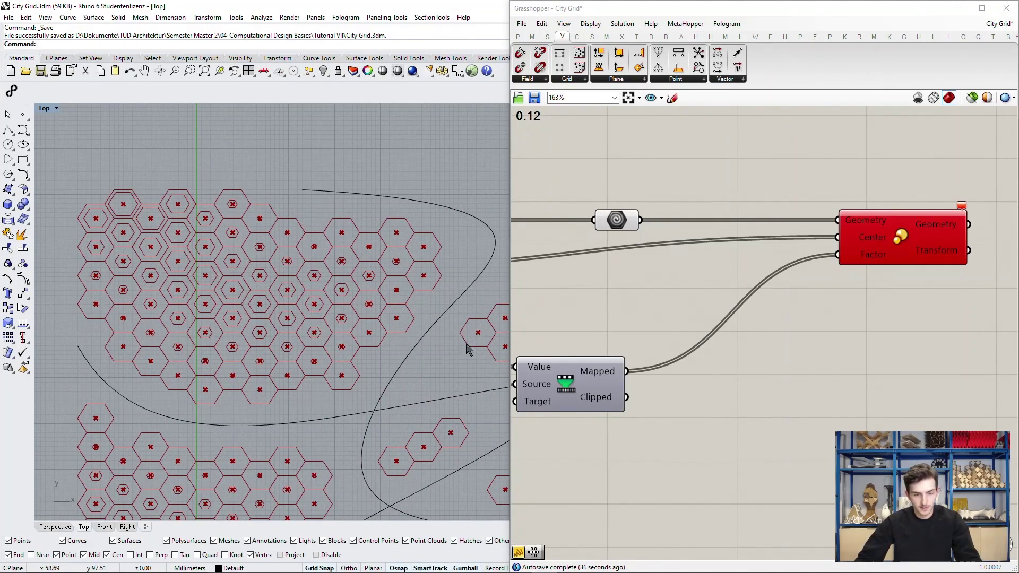
{"action": "right_click_drag", "start_coordinate": [619, 324], "coordinate": [785, 296]}
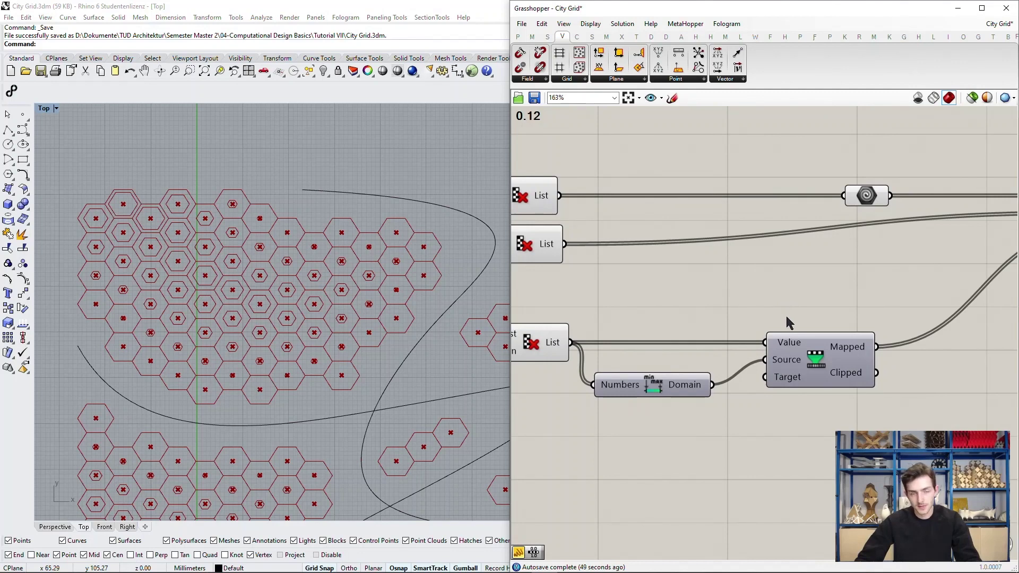
{"action": "right_click_drag", "start_coordinate": [789, 293], "coordinate": [699, 265]}
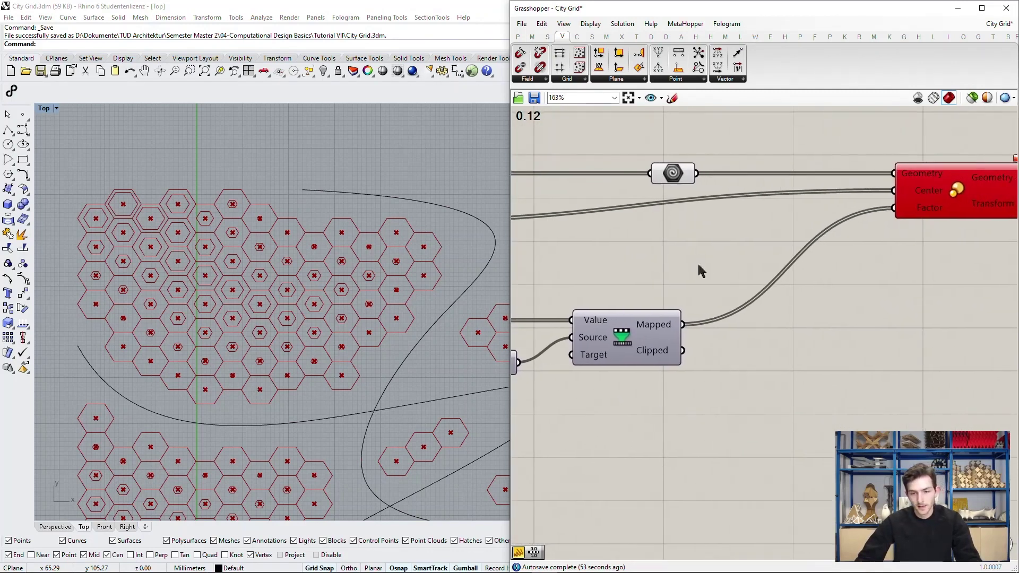
{"action": "right_click_drag", "start_coordinate": [870, 293], "coordinate": [853, 304]}
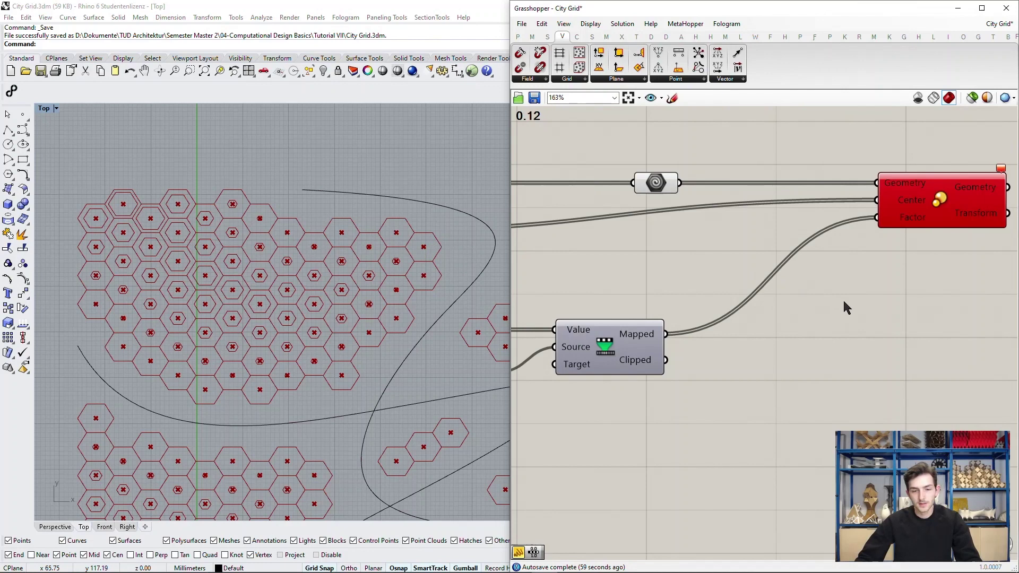
{"action": "right_click_drag", "start_coordinate": [844, 302], "coordinate": [752, 323]}
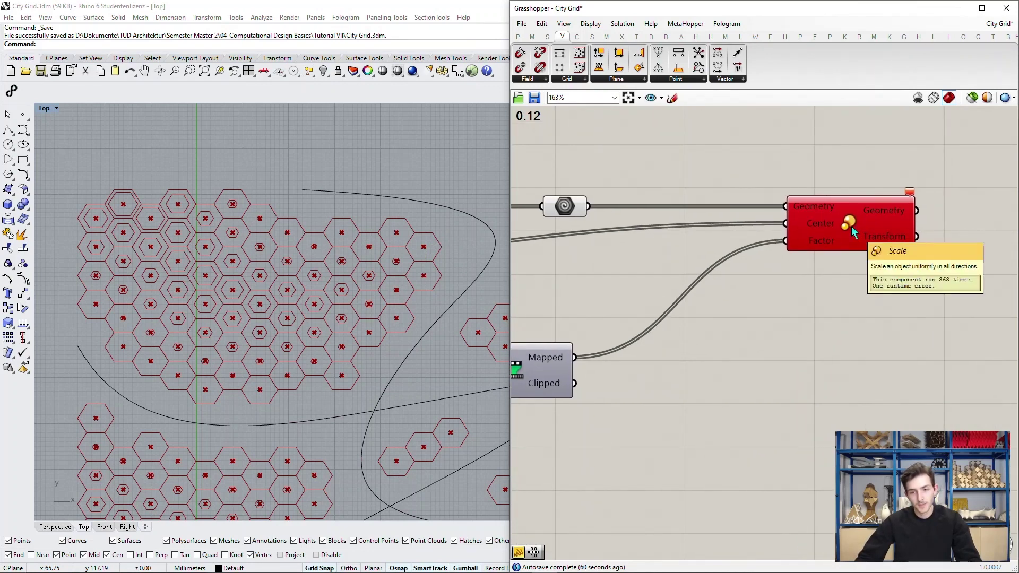
- Add a Graph Mapper component between Remap Numbers and Scale
{"action": "right_click_drag", "start_coordinate": [731, 378], "coordinate": [756, 369]}
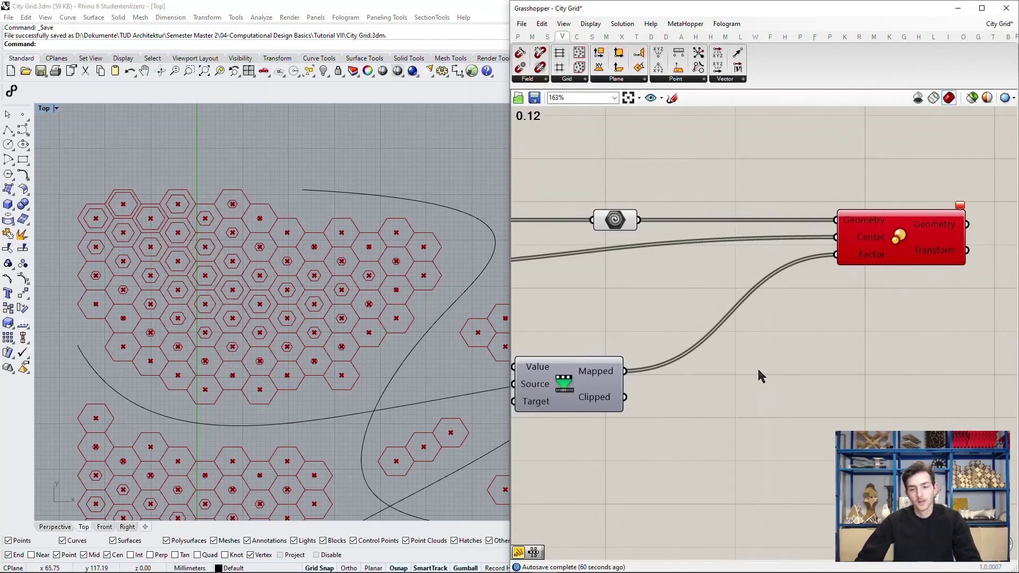
{"action": "double_click", "coordinate": [754, 367]}
{"action": "type", "text": "grap"}
{"action": "type", "text": "h"}
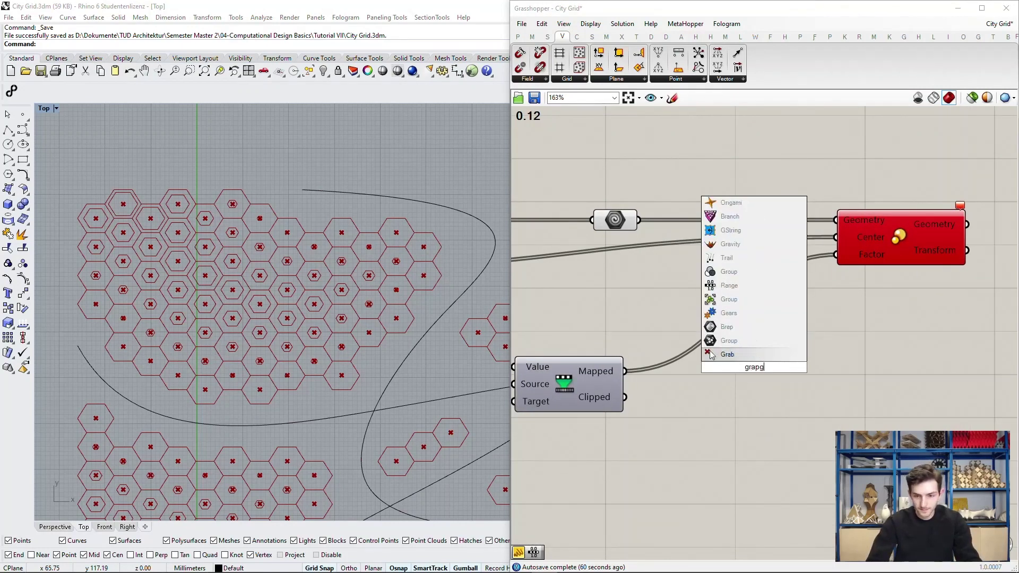
{"action": "key", "text": "Return"}
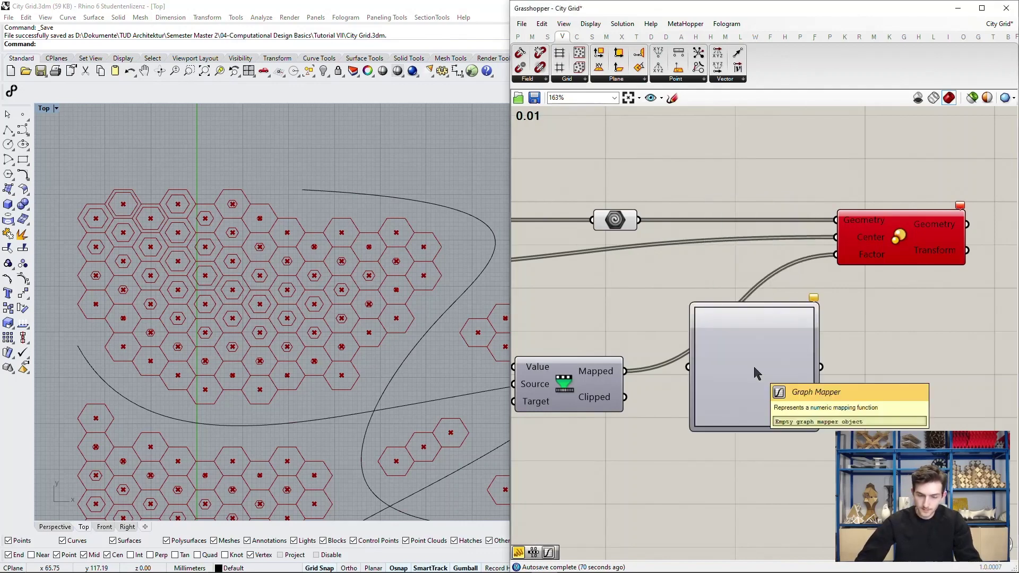
{"action": "left_click_drag", "start_coordinate": [753, 364], "coordinate": [745, 337]}
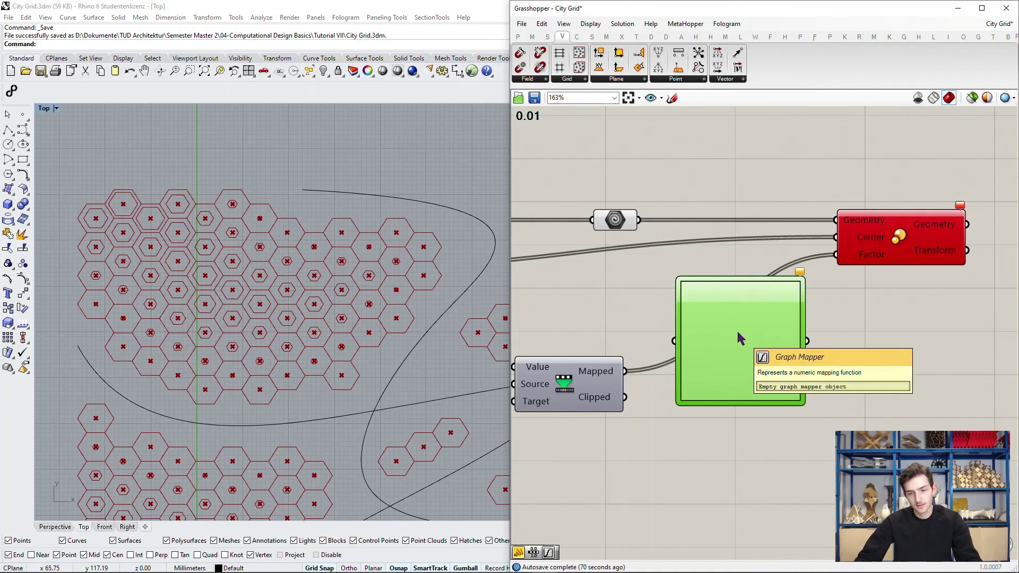
- Set the Graph Mapper's graph type to Linear
{"action": "right_click", "coordinate": [741, 338]}
{"action": "mouse_move", "coordinate": [817, 478]}
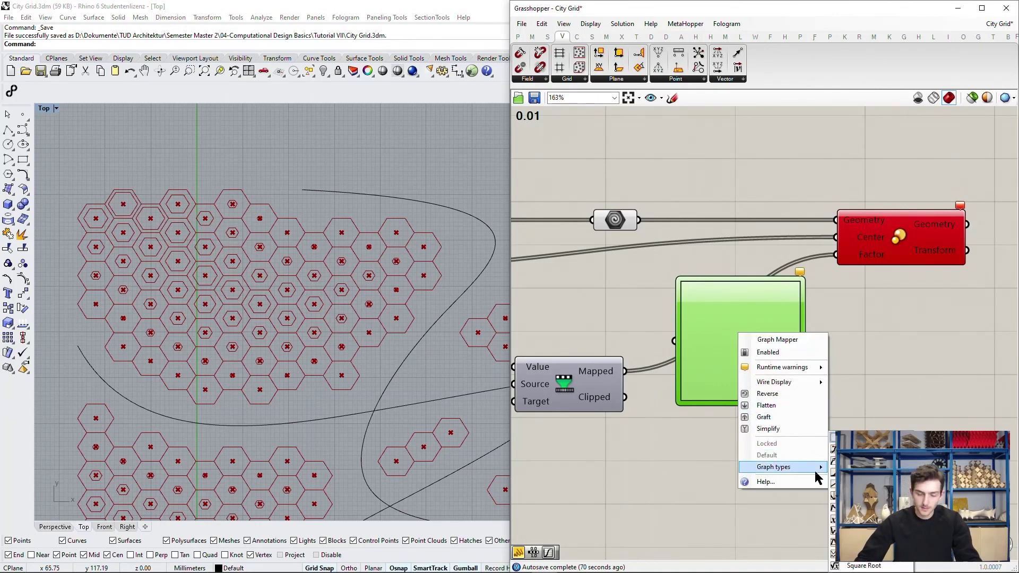
{"action": "left_click", "coordinate": [854, 472]}
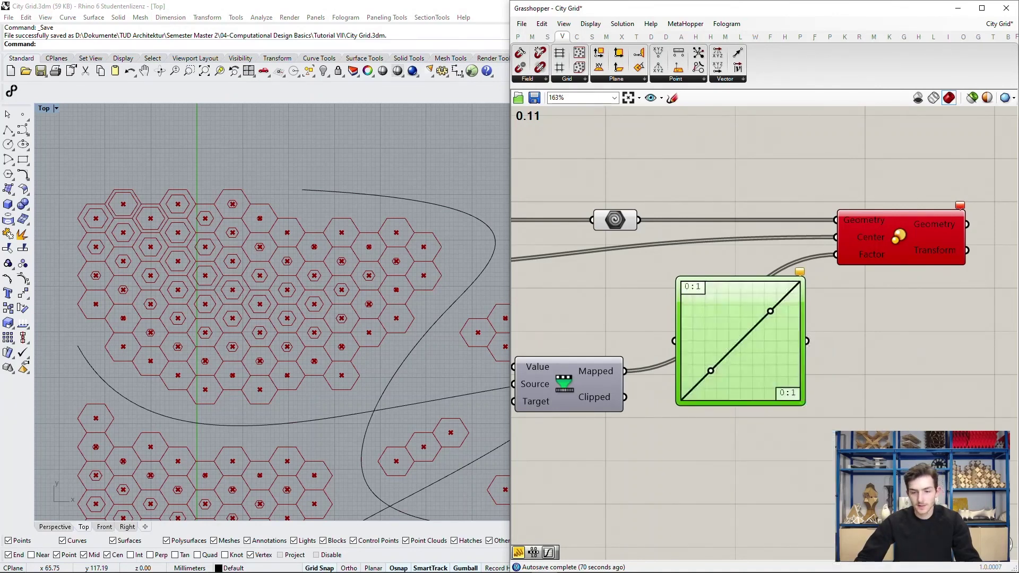
{"action": "left_click", "coordinate": [826, 409]}
- Connect Remap Numbers' Mapped output to the Graph Mapper's input
{"action": "scroll", "coordinate": [677, 374], "scroll_direction": "up", "scroll_amount": 2}
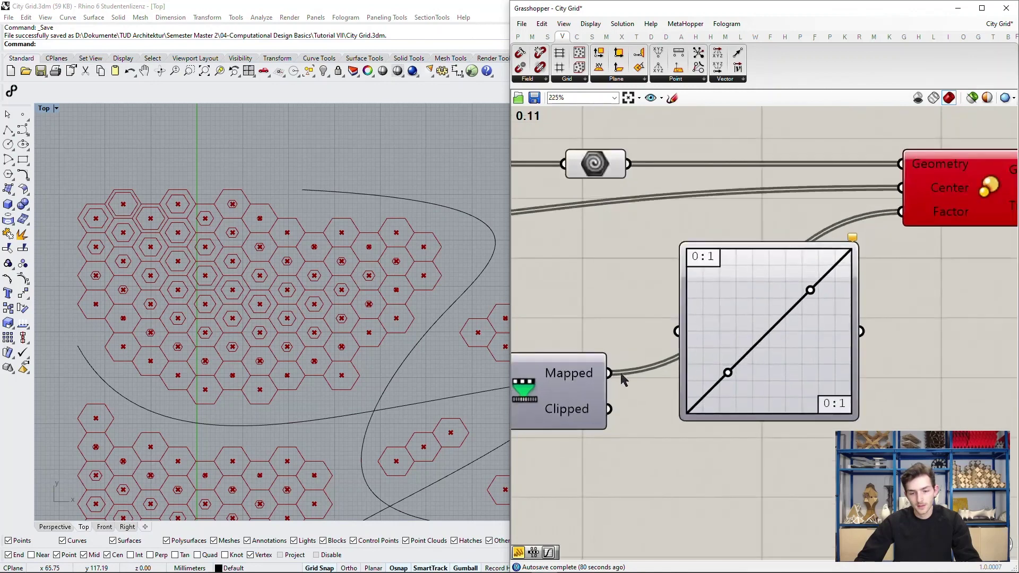
{"action": "left_click_drag", "start_coordinate": [610, 374], "coordinate": [673, 336]}
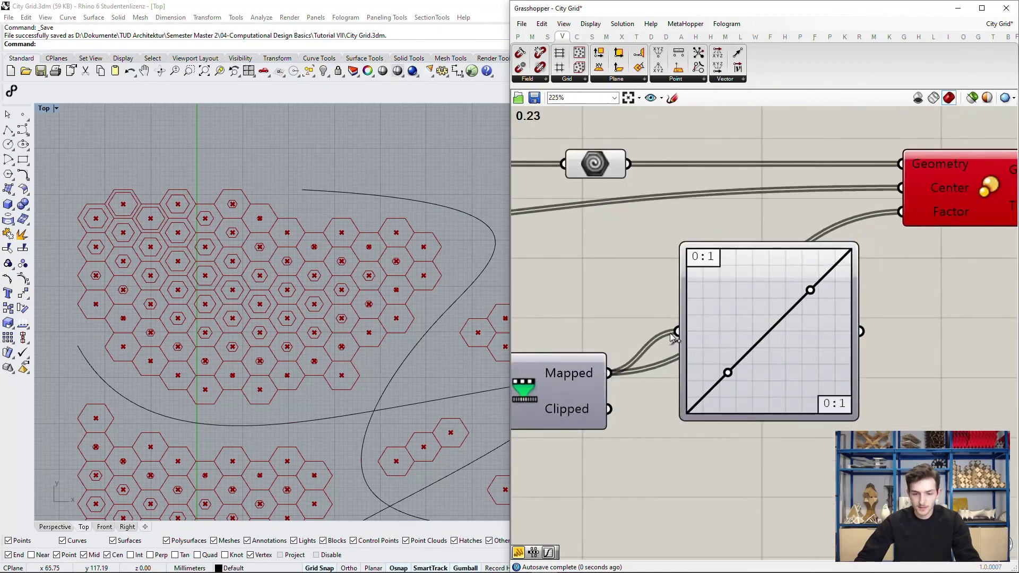
{"action": "mouse_move", "coordinate": [590, 384]}
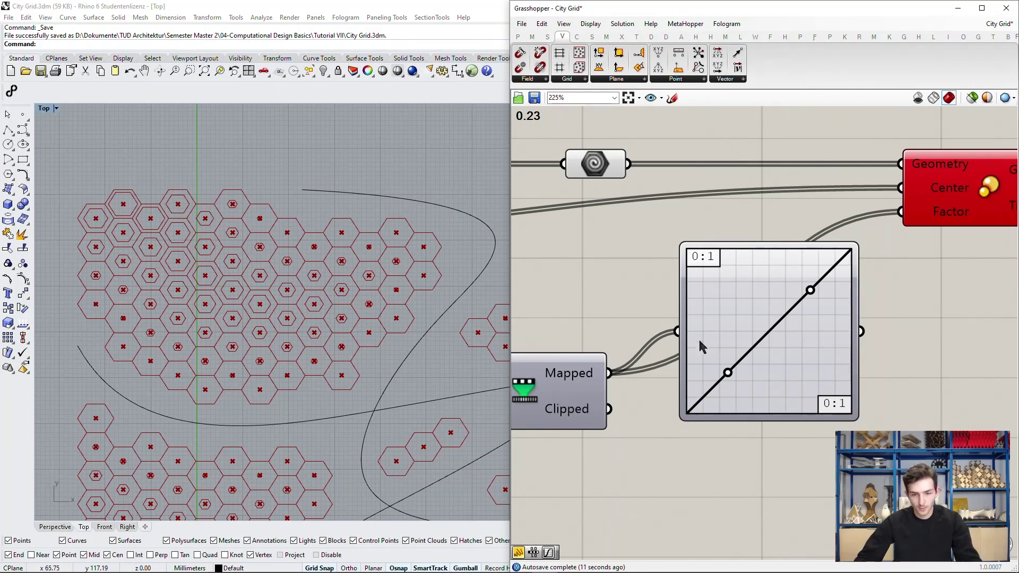
{"action": "right_click_drag", "start_coordinate": [866, 315], "coordinate": [800, 306]}
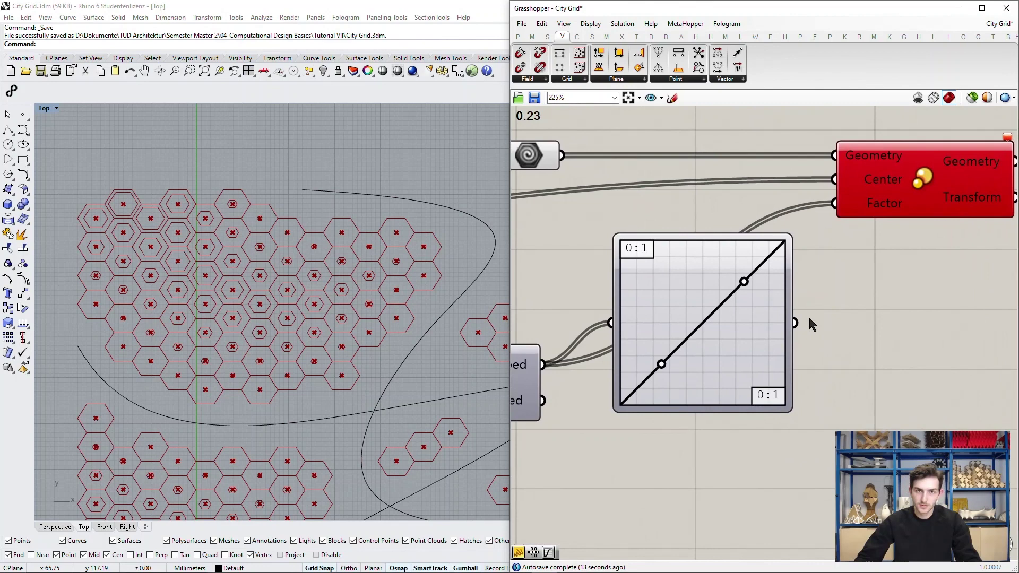
{"action": "mouse_move", "coordinate": [780, 322]}
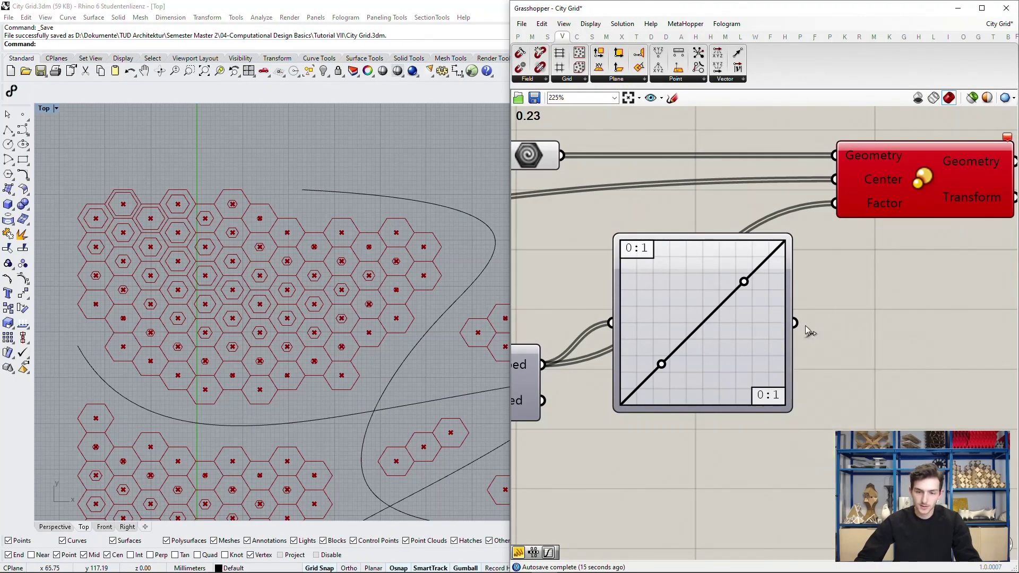
- Connect the Graph Mapper's output to Scale's Factor input and raise the linear graph's start slightly above zero
{"action": "left_click_drag", "start_coordinate": [795, 322], "coordinate": [831, 216]}
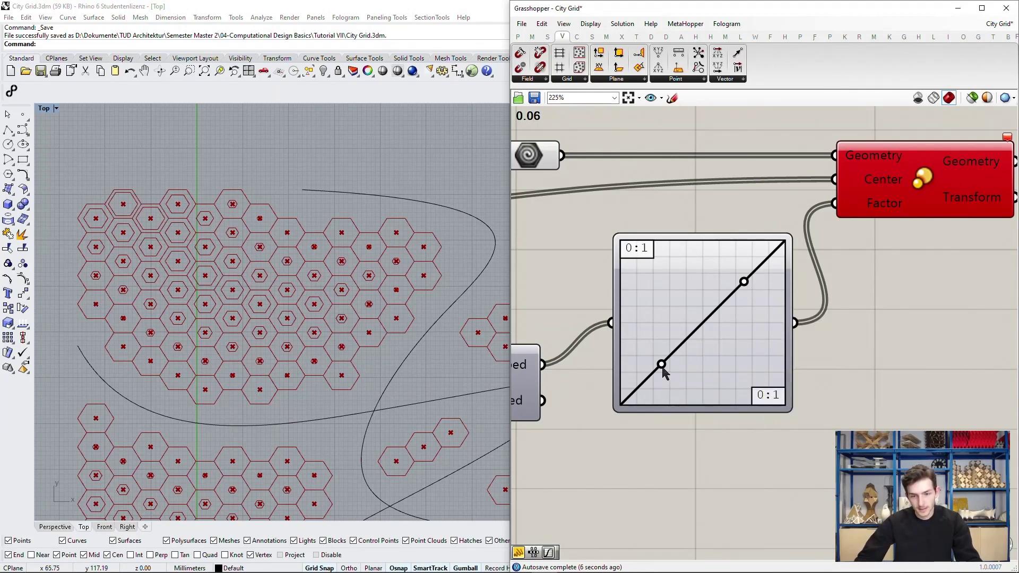
{"action": "left_click_drag", "start_coordinate": [663, 370], "coordinate": [658, 367]}
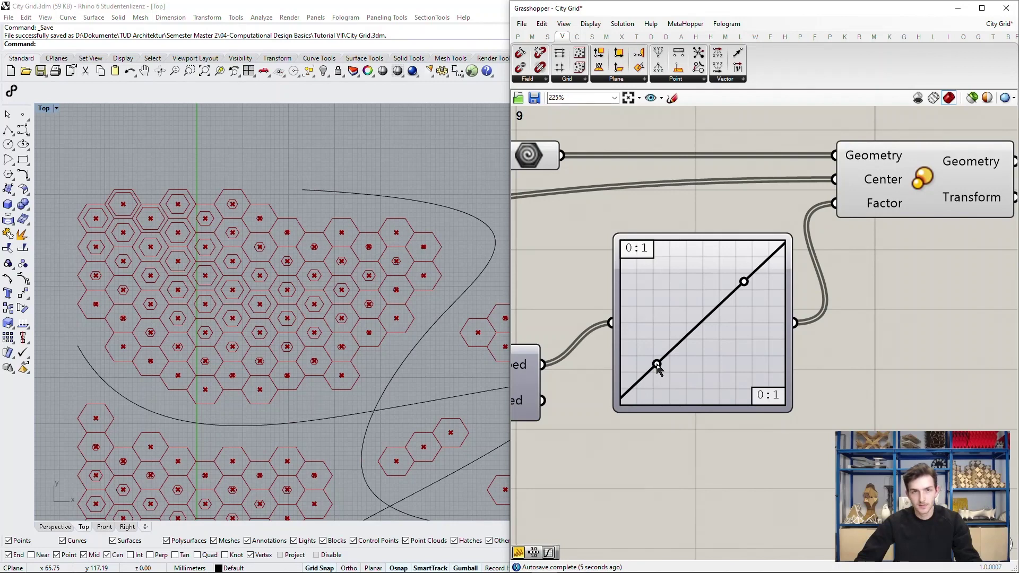
{"action": "right_click_drag", "start_coordinate": [875, 297], "coordinate": [880, 326]}
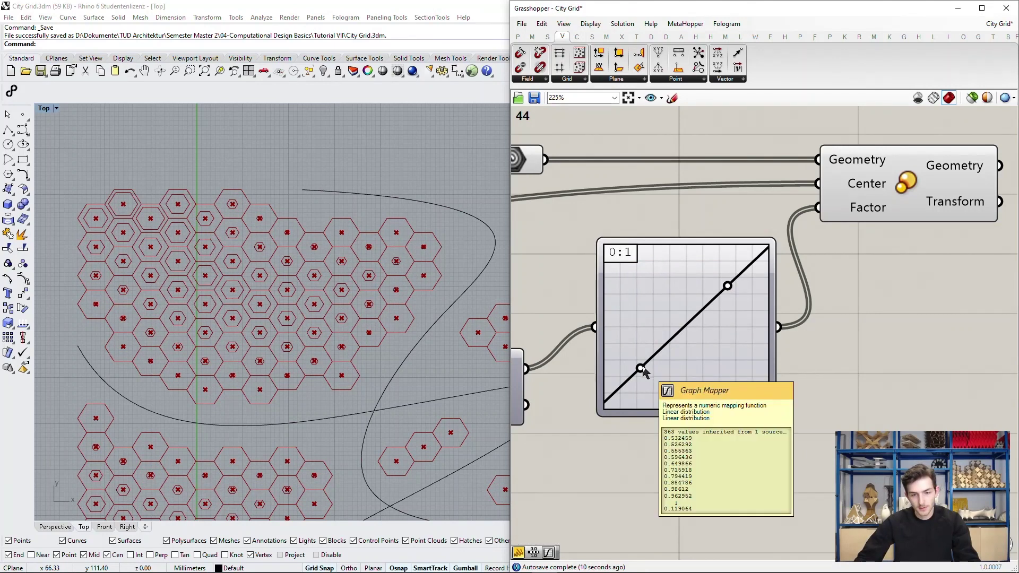
- Invert the Graph Mapper's linear graph so it descends from the upper-left corner to near the lower-right corner
{"action": "left_click_drag", "start_coordinate": [641, 368], "coordinate": [603, 244]}
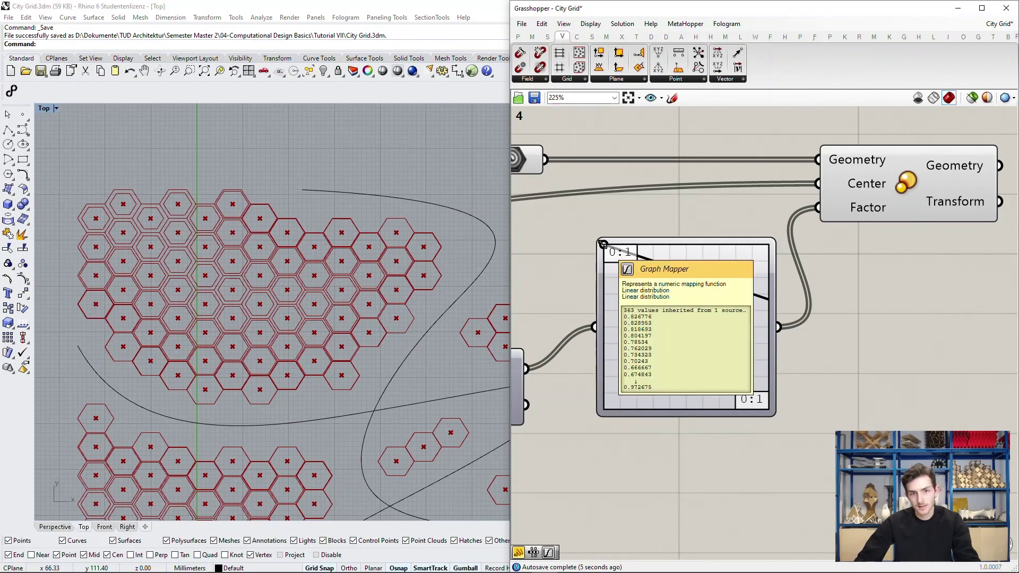
{"action": "left_click_drag", "start_coordinate": [729, 287], "coordinate": [772, 399]}
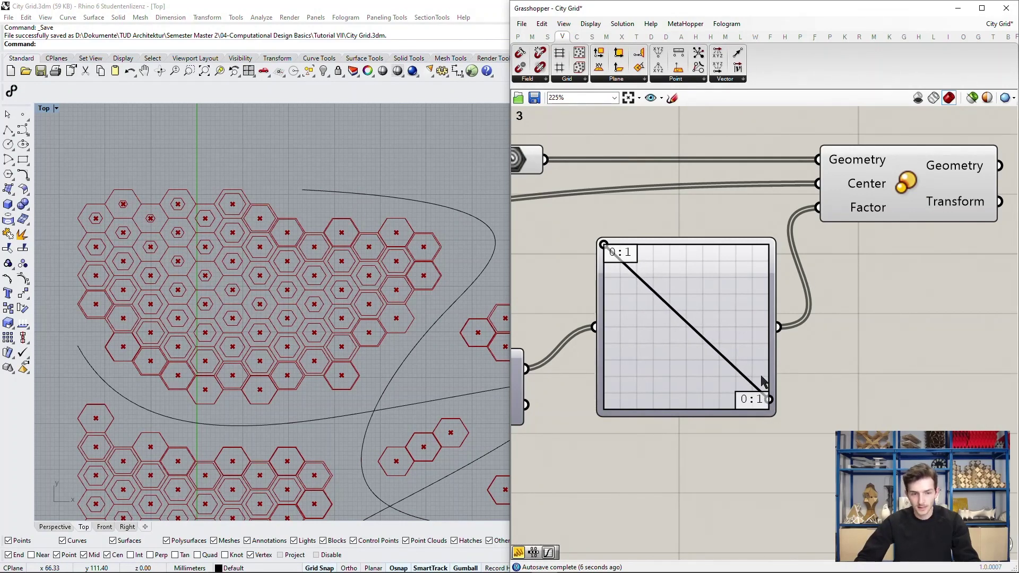
{"action": "left_click_drag", "start_coordinate": [771, 406], "coordinate": [774, 401]}
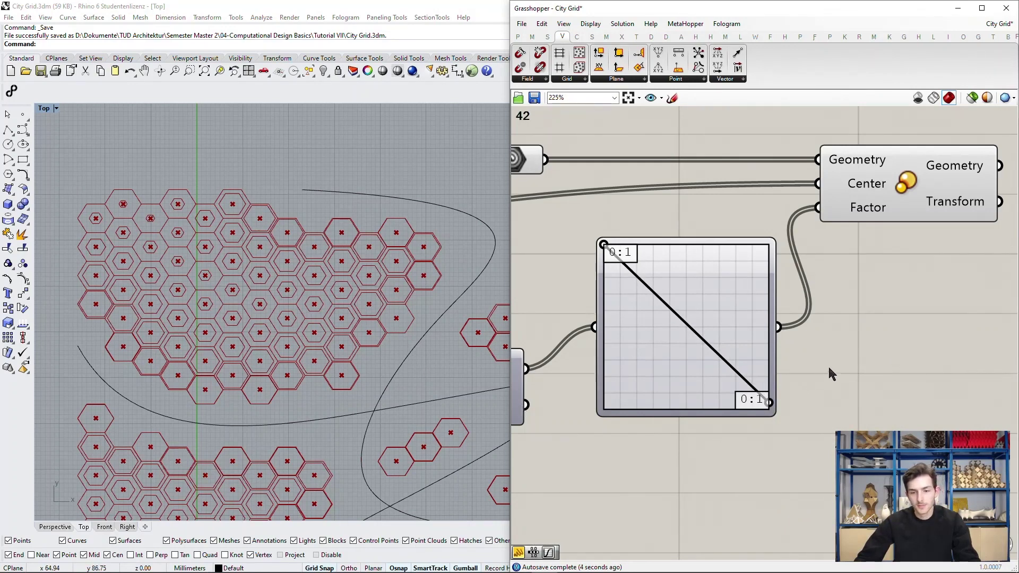
- Set the Graph Mapper's graph type to Bezier
{"action": "right_click_drag", "start_coordinate": [828, 366], "coordinate": [812, 354]}
{"action": "left_click", "coordinate": [666, 281]}
{"action": "right_click", "coordinate": [667, 286]}
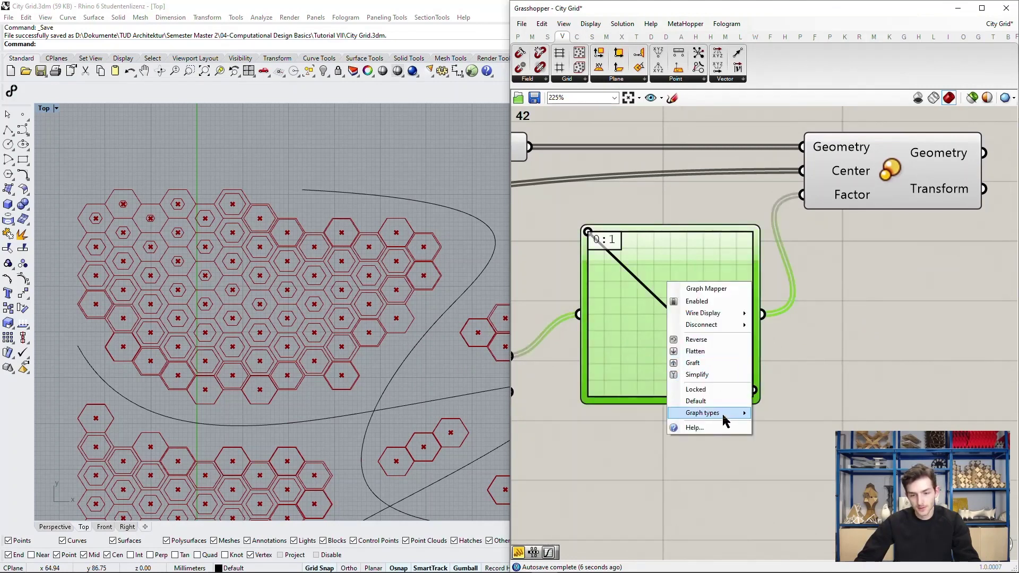
{"action": "mouse_move", "coordinate": [725, 418]}
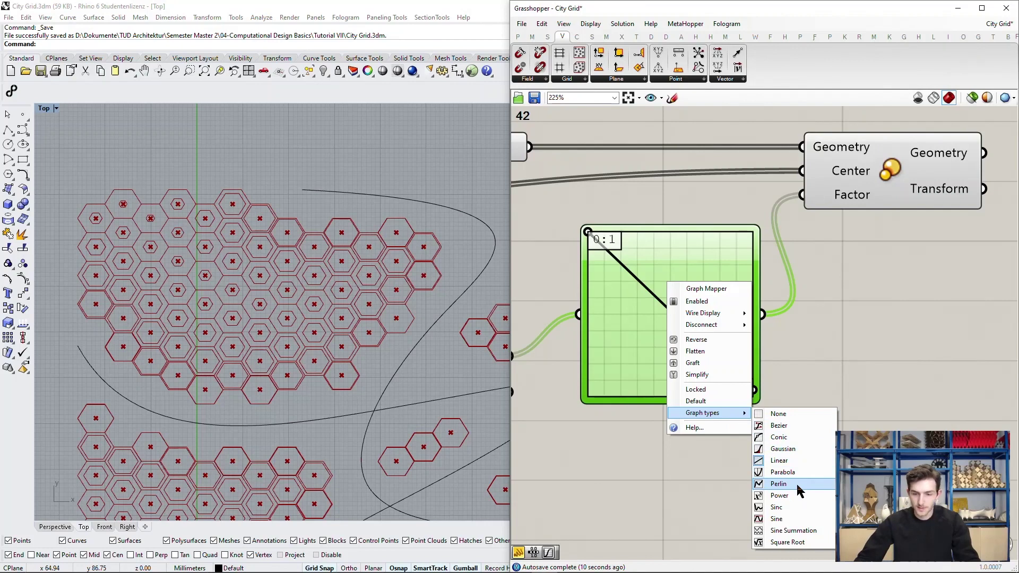
{"action": "left_click", "coordinate": [799, 426]}
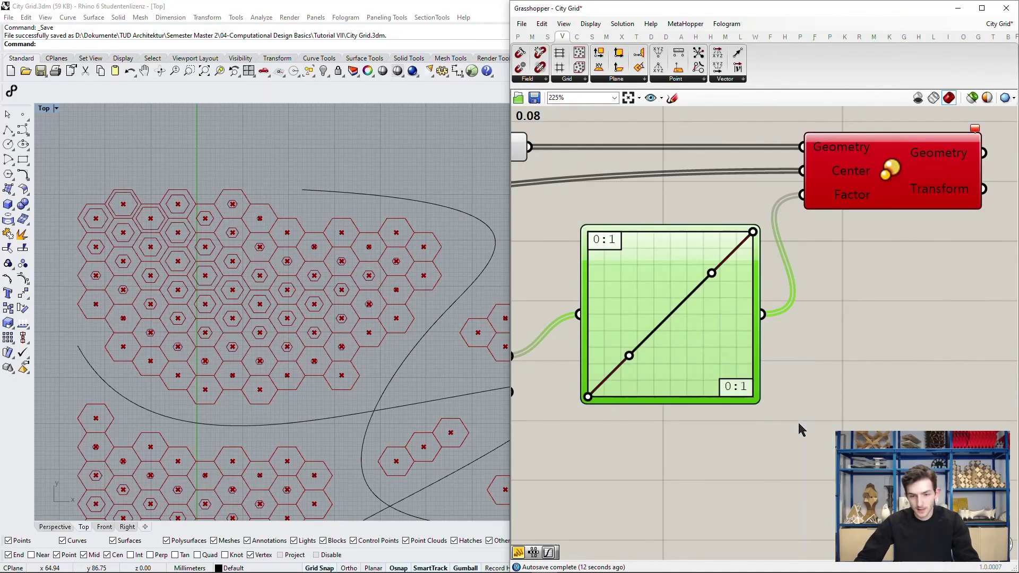
- Shape the Bezier graph into a descending S-curve, starting at the upper-left corner, ending near the lower-right, with a flattened middle
{"action": "left_click_drag", "start_coordinate": [589, 396], "coordinate": [561, 222]}
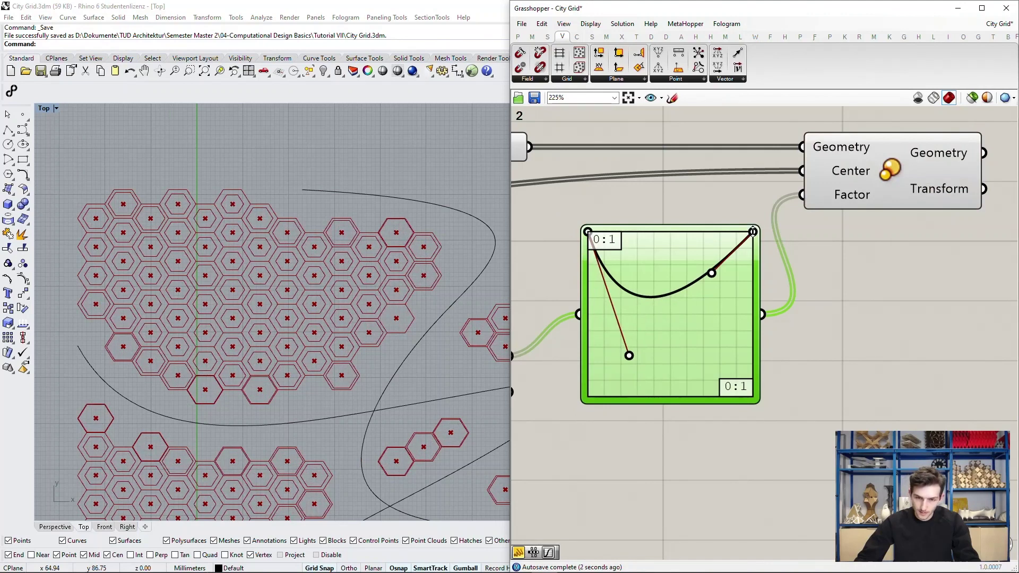
{"action": "left_click_drag", "start_coordinate": [754, 233], "coordinate": [752, 397]}
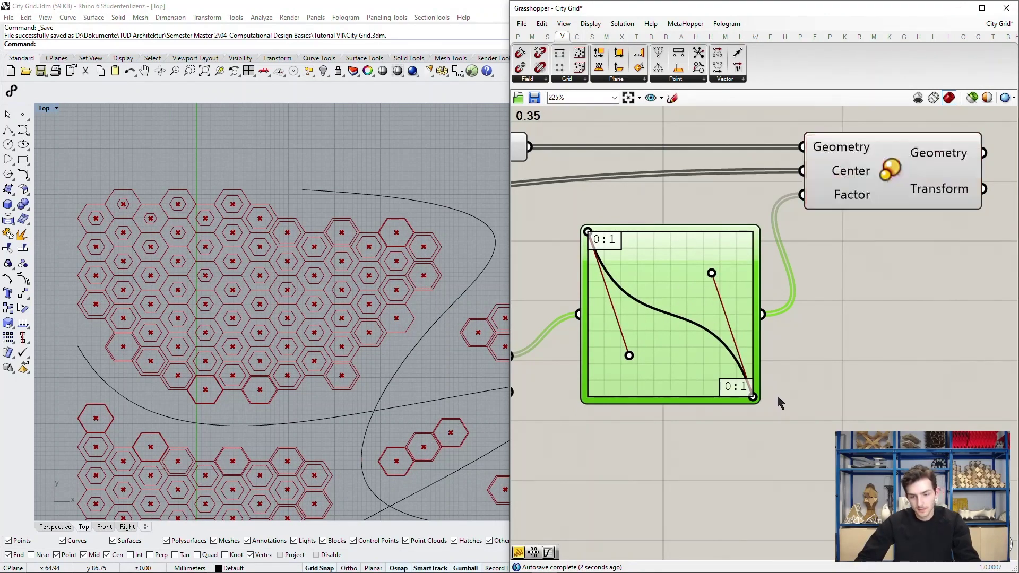
{"action": "left_click_drag", "start_coordinate": [636, 364], "coordinate": [627, 396]}
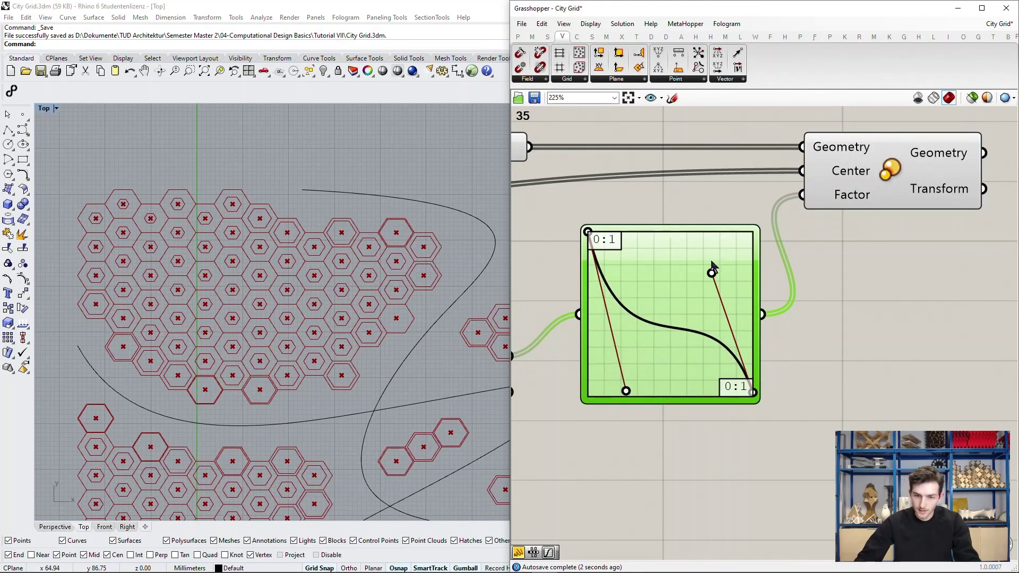
{"action": "left_click_drag", "start_coordinate": [712, 274], "coordinate": [723, 248]}
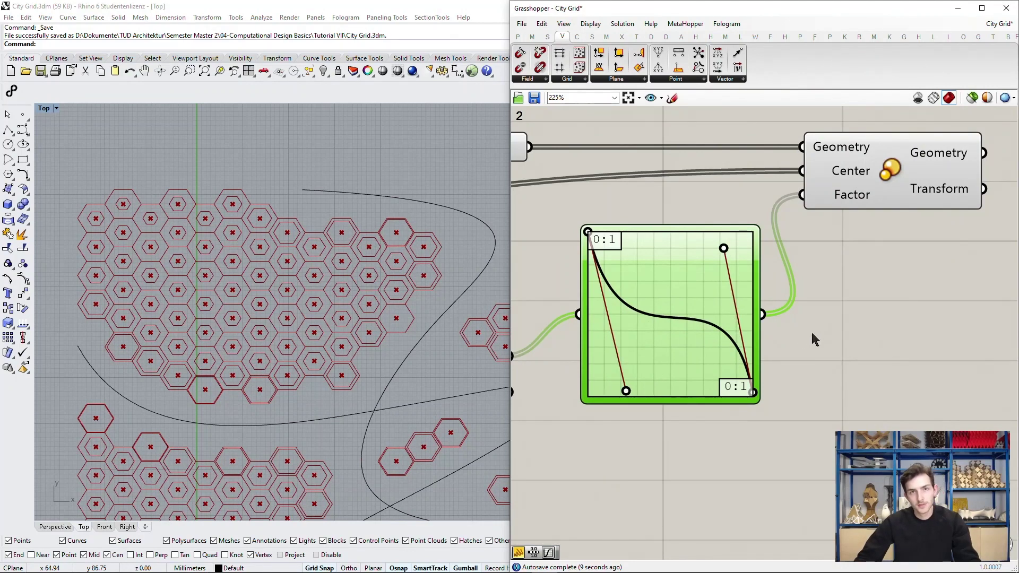
{"action": "left_click", "coordinate": [831, 324]}
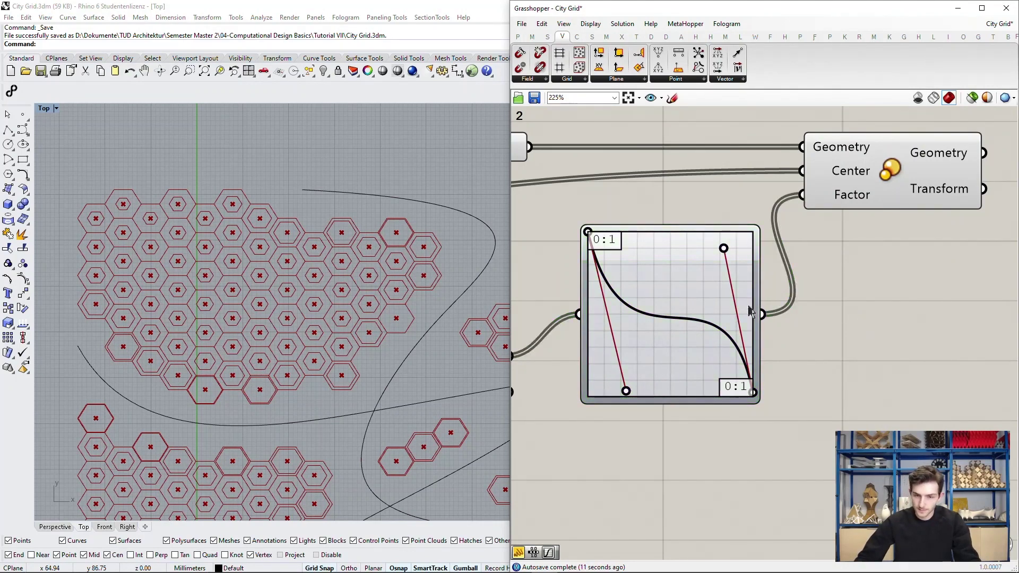
- Turn off the preview of the components upstream of Scale and inspect the remaining scaled hexagons in the Top viewport
{"action": "scroll", "coordinate": [357, 329], "scroll_direction": "down", "scroll_amount": 6}
{"action": "right_click_drag", "start_coordinate": [387, 339], "coordinate": [271, 263]}
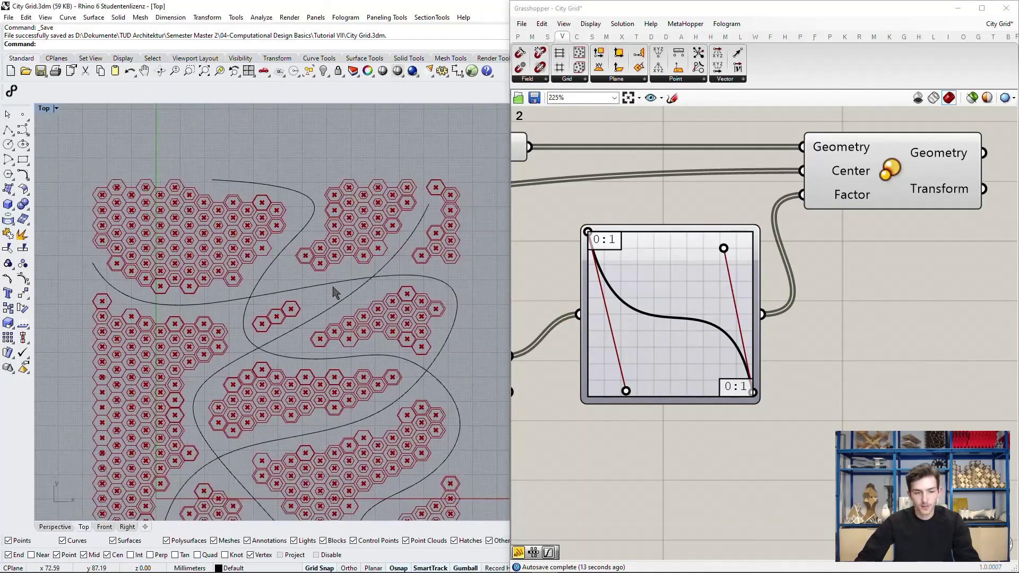
{"action": "scroll", "coordinate": [939, 249], "scroll_direction": "down", "scroll_amount": 5}
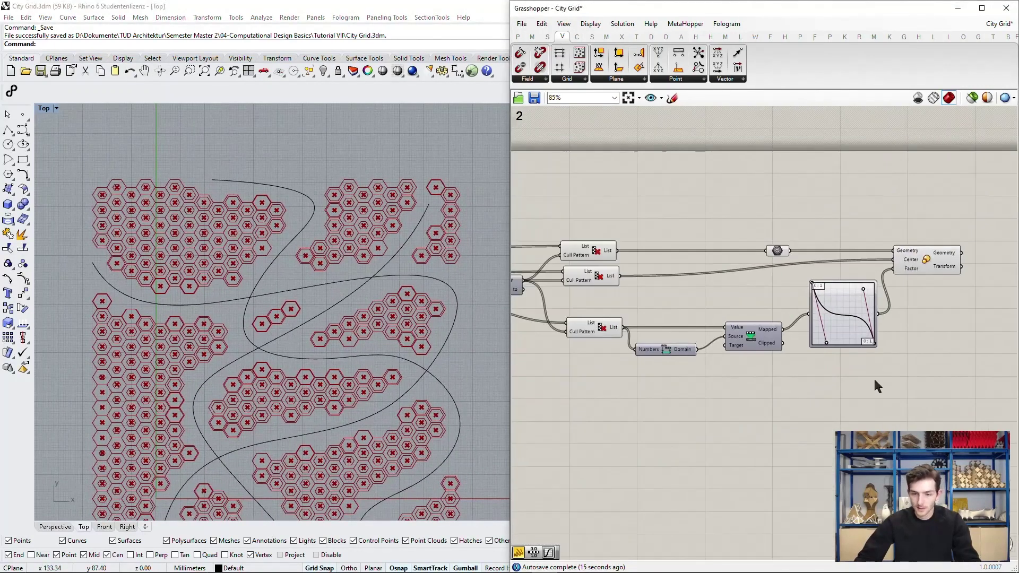
{"action": "left_click_drag", "start_coordinate": [873, 393], "coordinate": [562, 184]}
{"action": "middle_click", "coordinate": [769, 215]}
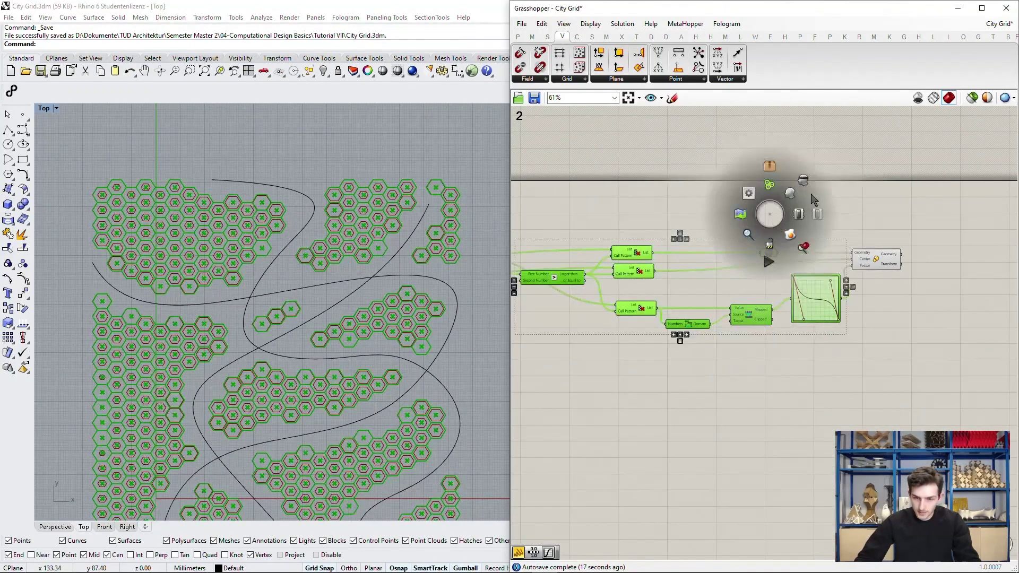
{"action": "left_click", "coordinate": [805, 181]}
{"action": "left_click", "coordinate": [870, 191]}
{"action": "scroll", "coordinate": [923, 260], "scroll_direction": "up", "scroll_amount": 3}
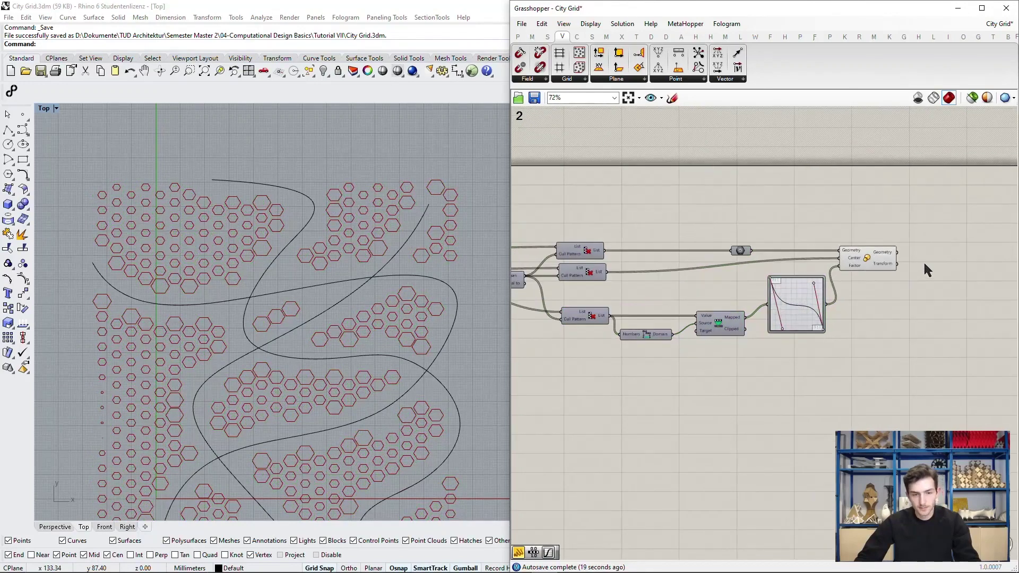
{"action": "scroll", "coordinate": [837, 236], "scroll_direction": "up", "scroll_amount": 3}
{"action": "scroll", "coordinate": [382, 200], "scroll_direction": "up", "scroll_amount": 3}
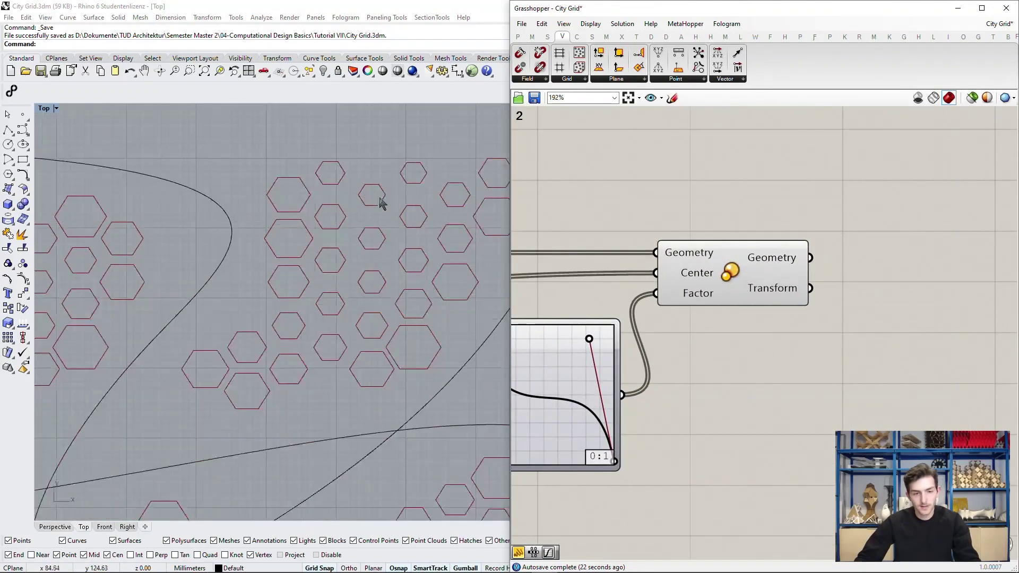
{"action": "scroll", "coordinate": [312, 175], "scroll_direction": "down", "scroll_amount": 4}
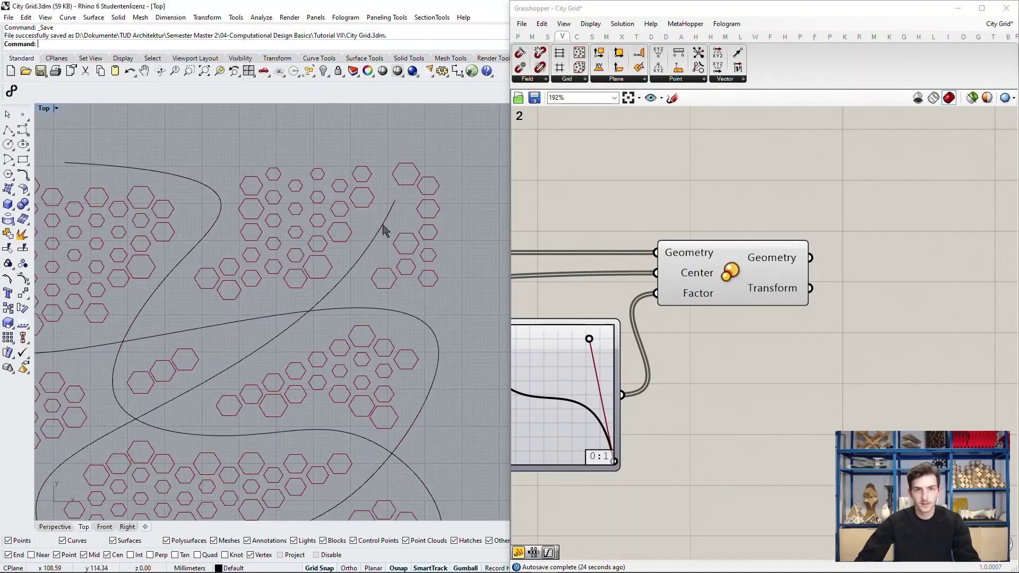
{"action": "scroll", "coordinate": [794, 255], "scroll_direction": "down", "scroll_amount": 2}
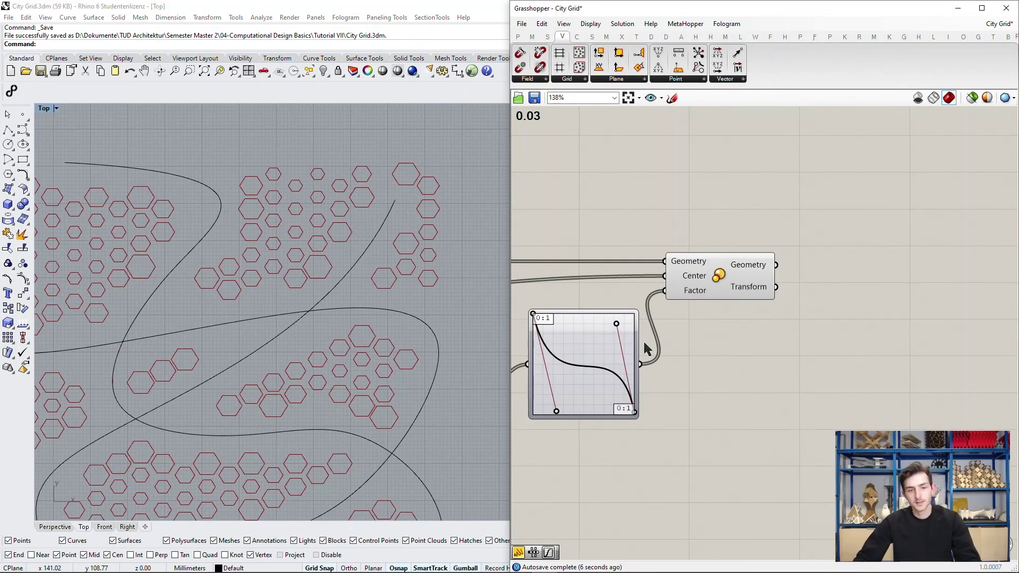
{"action": "scroll", "coordinate": [420, 200], "scroll_direction": "up", "scroll_amount": 3}
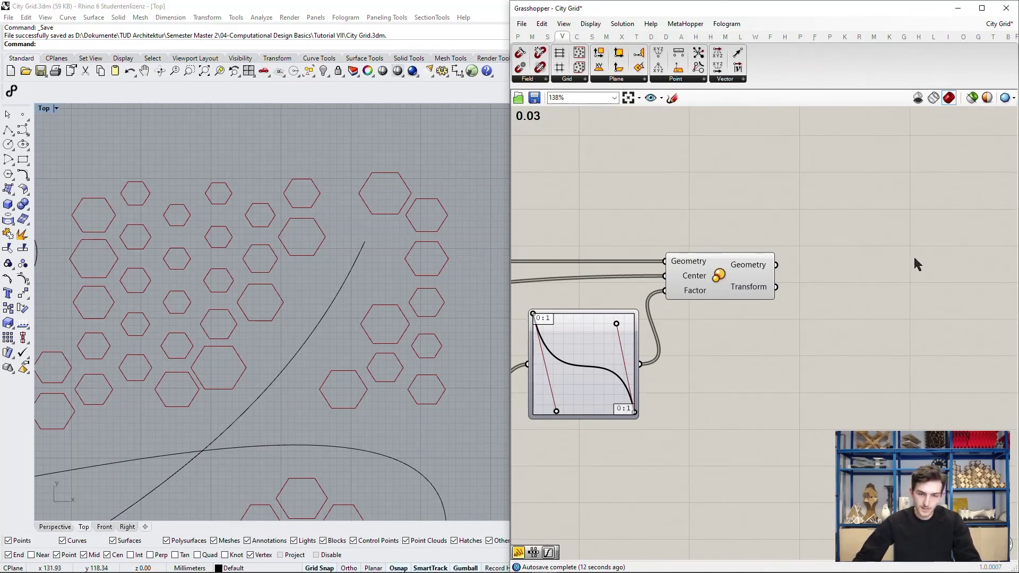
- Add an Extrude component after the Scale component
{"action": "right_click_drag", "start_coordinate": [833, 278], "coordinate": [802, 264]}
{"action": "right_click_drag", "start_coordinate": [889, 266], "coordinate": [734, 252]}
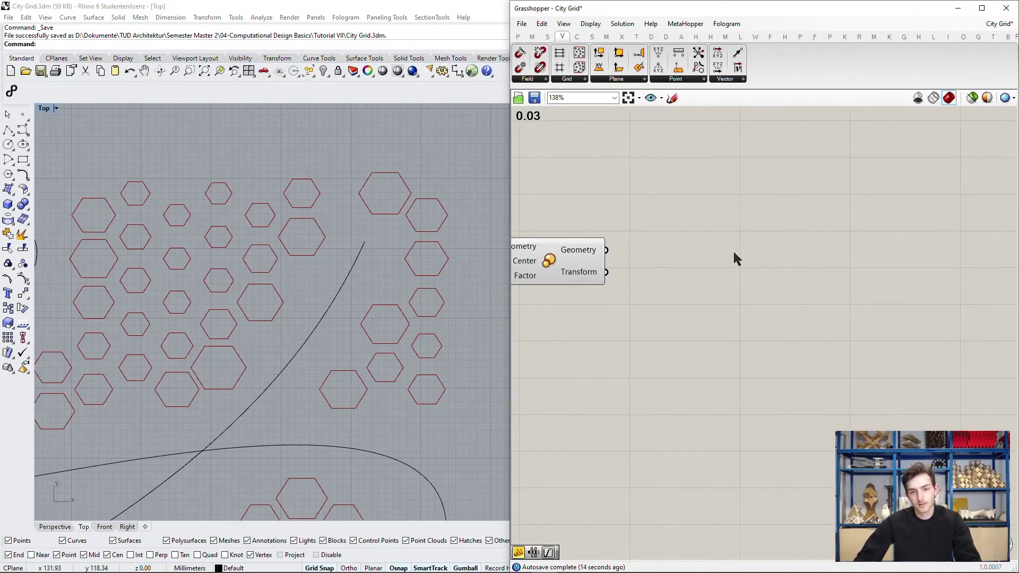
{"action": "double_click", "coordinate": [764, 245]}
{"action": "type", "text": "ext"}
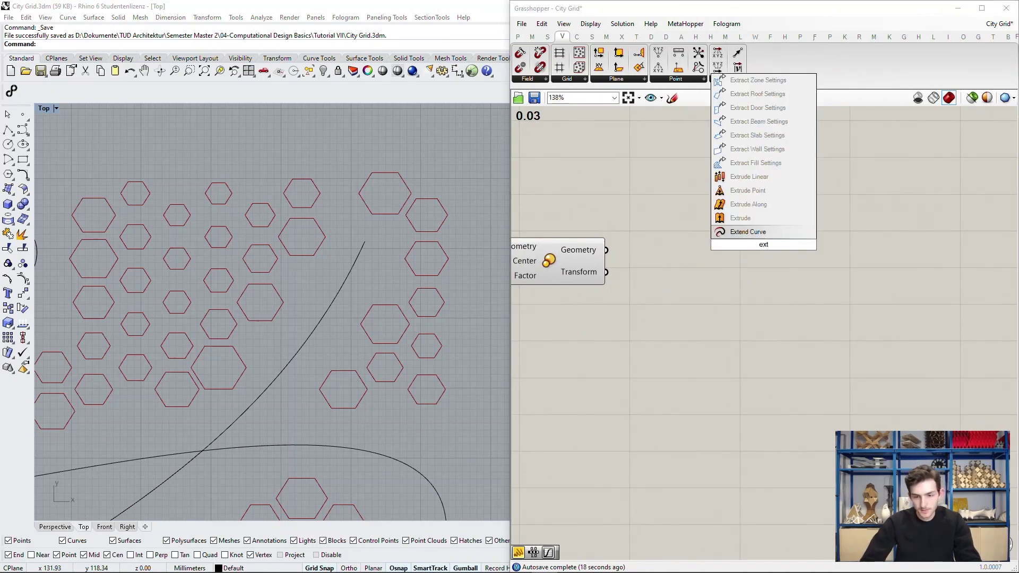
{"action": "key", "text": "Up"}
{"action": "key", "text": "Return"}
{"action": "left_click_drag", "start_coordinate": [764, 246], "coordinate": [820, 257]}
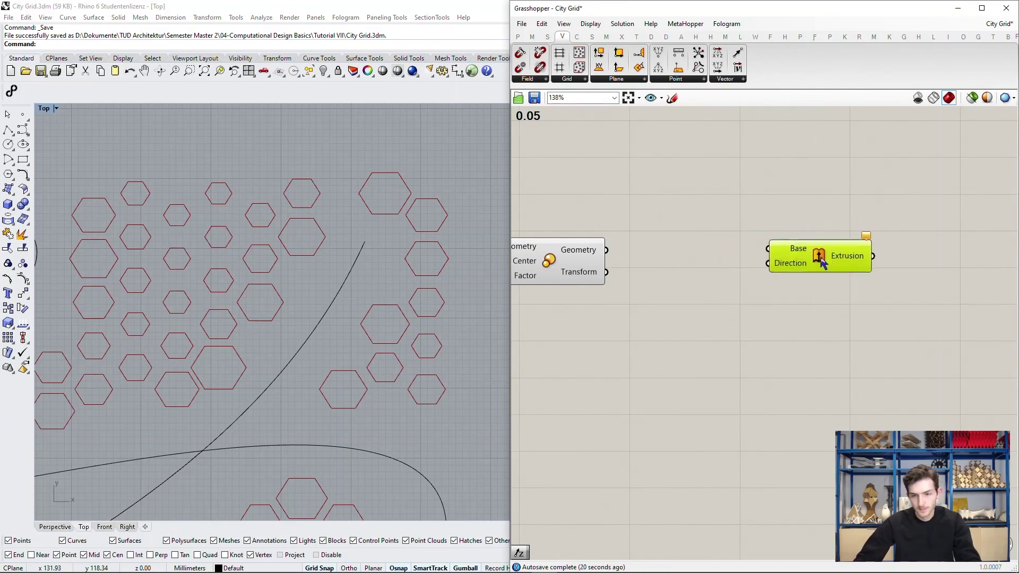
- Connect Scale's Geometry output to Extrude's Base input and move Extrude farther from Scale
{"action": "left_click", "coordinate": [675, 259]}
{"action": "right_click_drag", "start_coordinate": [675, 259], "coordinate": [859, 275]}
{"action": "left_click_drag", "start_coordinate": [790, 266], "coordinate": [953, 264]}
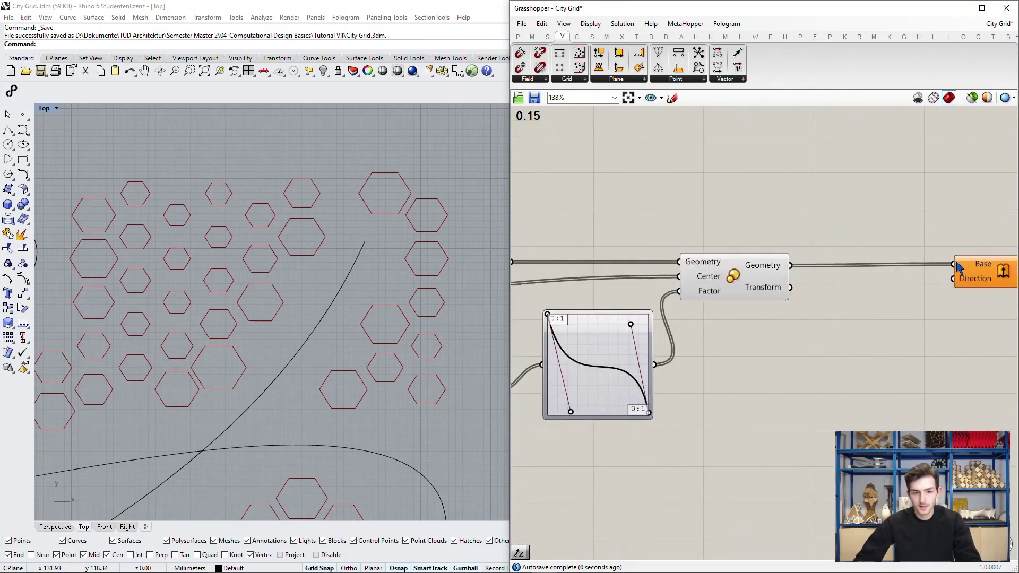
{"action": "right_click_drag", "start_coordinate": [953, 264], "coordinate": [774, 248]}
{"action": "left_click_drag", "start_coordinate": [821, 269], "coordinate": [893, 269]}
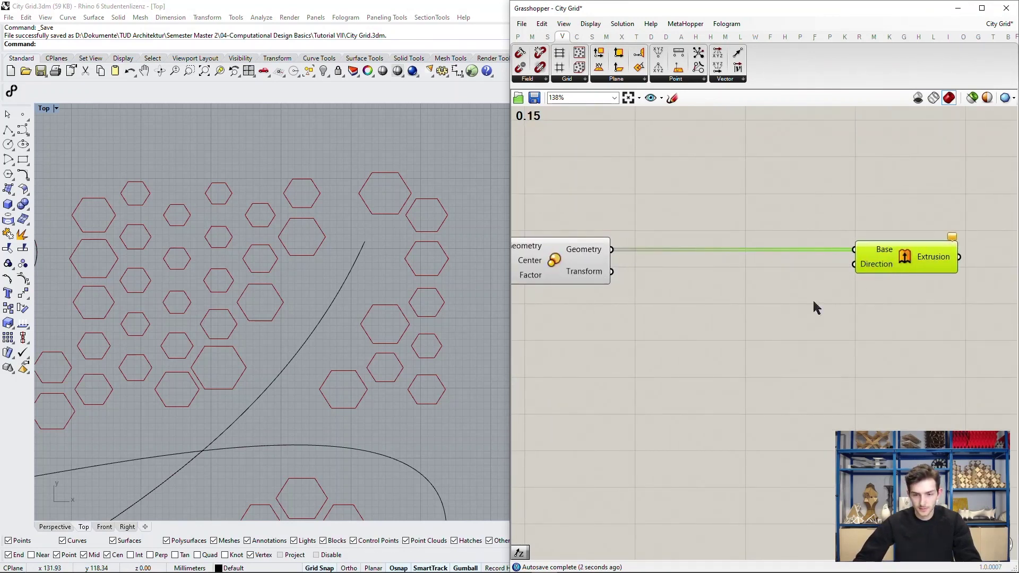
- Add a Unit Z component and connect its Unit vector output to Extrude's Direction input
{"action": "double_click", "coordinate": [773, 300]}
{"action": "type", "text": "unit z"}
{"action": "key", "text": "Return"}
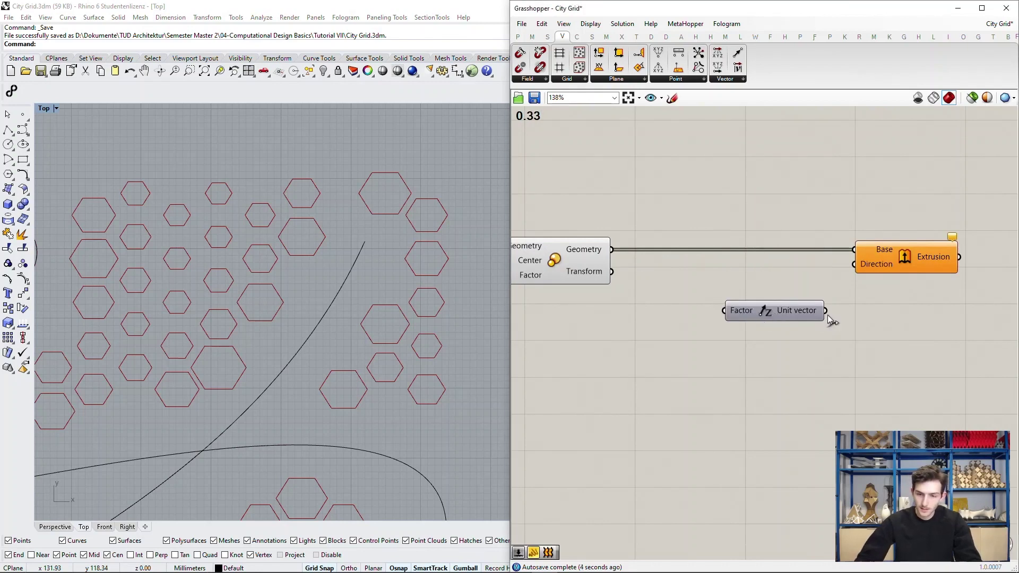
{"action": "left_click_drag", "start_coordinate": [825, 311], "coordinate": [853, 277]}
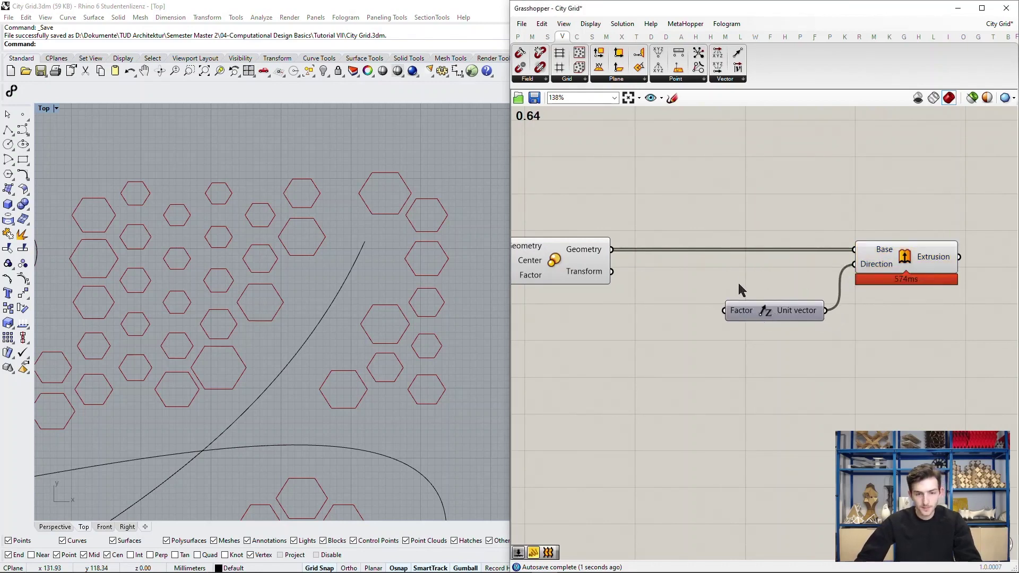
- Switch to the Perspective viewport and examine the extruded hexagons
{"action": "double_click", "coordinate": [46, 110]}
{"action": "double_click", "coordinate": [446, 116]}
{"action": "scroll", "coordinate": [122, 266], "scroll_direction": "down", "scroll_amount": 10}
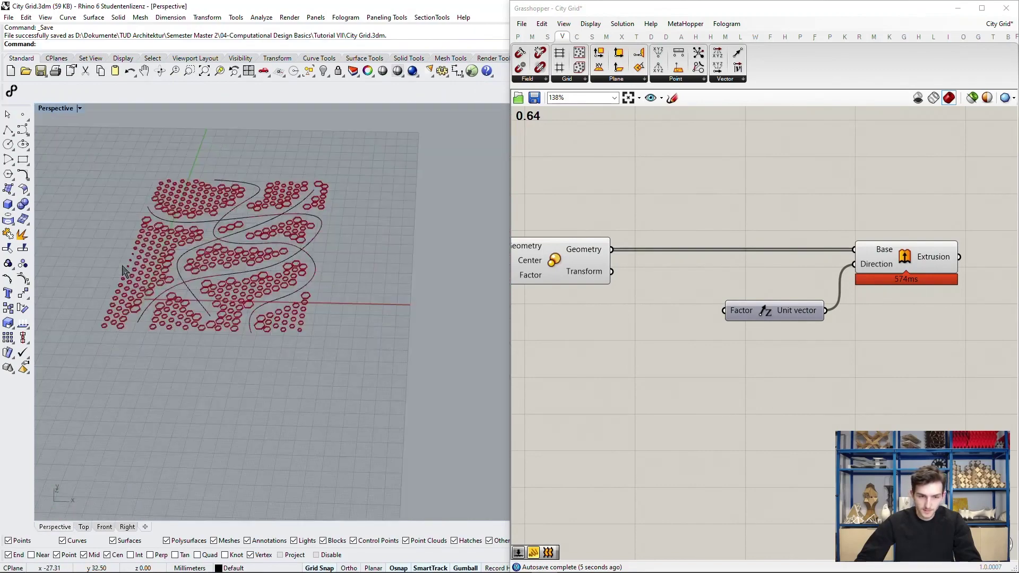
{"action": "scroll", "coordinate": [214, 240], "scroll_direction": "up", "scroll_amount": 8}
{"action": "right_click_drag", "start_coordinate": [211, 255], "coordinate": [340, 242]}
{"action": "scroll", "coordinate": [343, 244], "scroll_direction": "down", "scroll_amount": 4}
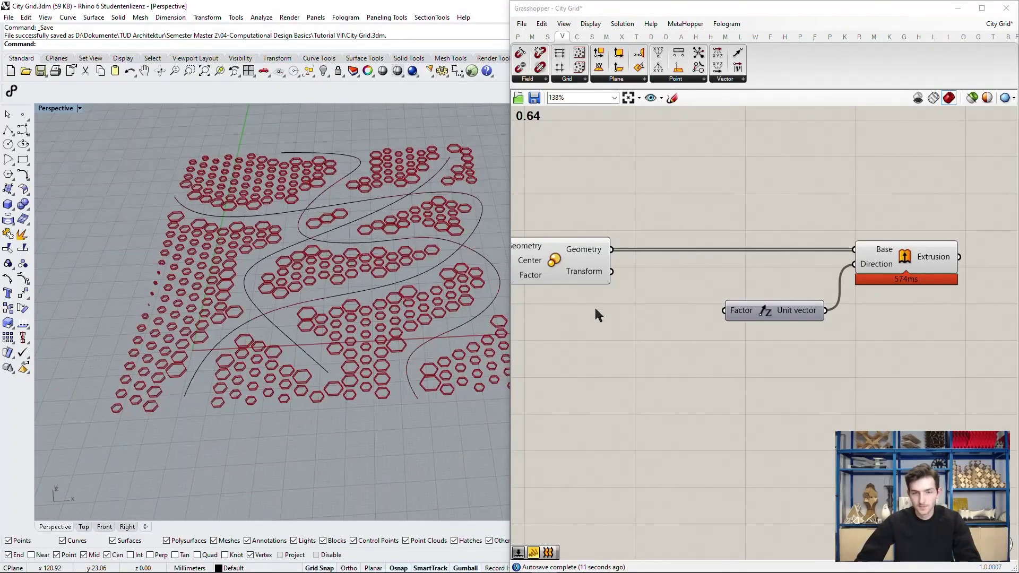
- Inspect the values of Remap Numbers' Mapped output
{"action": "right_click_drag", "start_coordinate": [595, 309], "coordinate": [686, 308]}
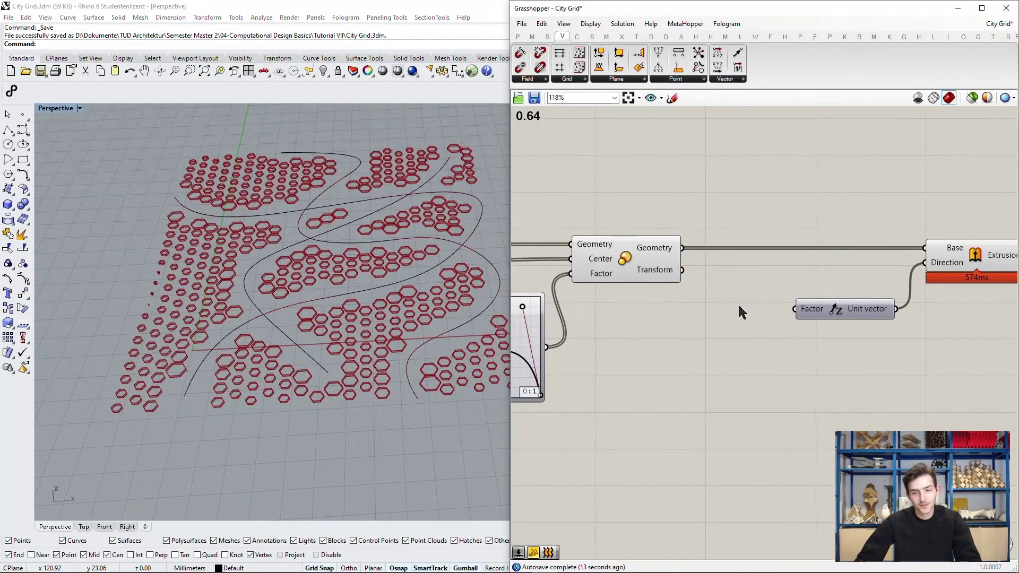
{"action": "scroll", "coordinate": [746, 334], "scroll_direction": "down", "scroll_amount": 5}
{"action": "right_click_drag", "start_coordinate": [593, 317], "coordinate": [687, 317]}
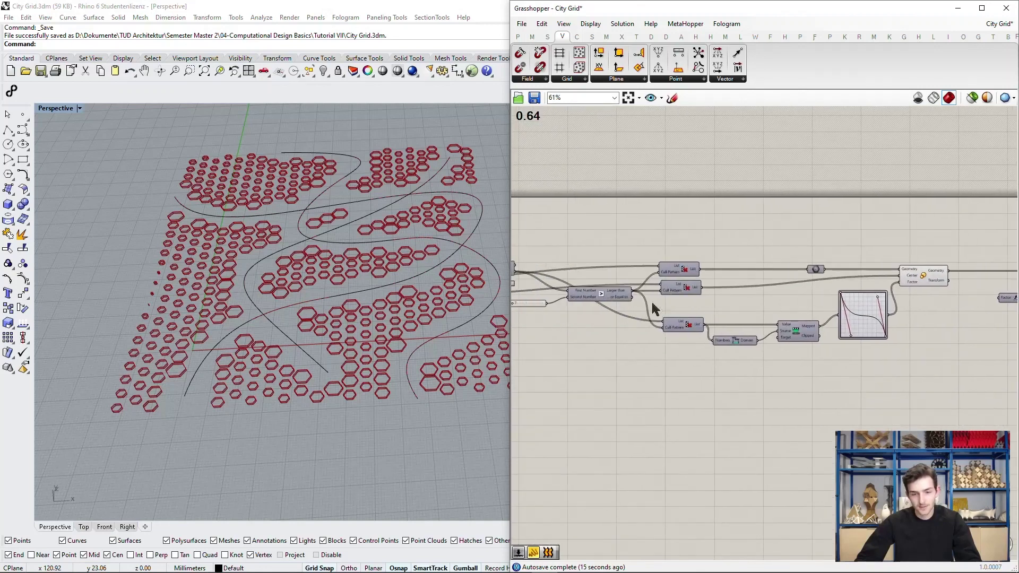
{"action": "right_click_drag", "start_coordinate": [821, 329], "coordinate": [768, 345]}
{"action": "scroll", "coordinate": [712, 337], "scroll_direction": "up", "scroll_amount": 3}
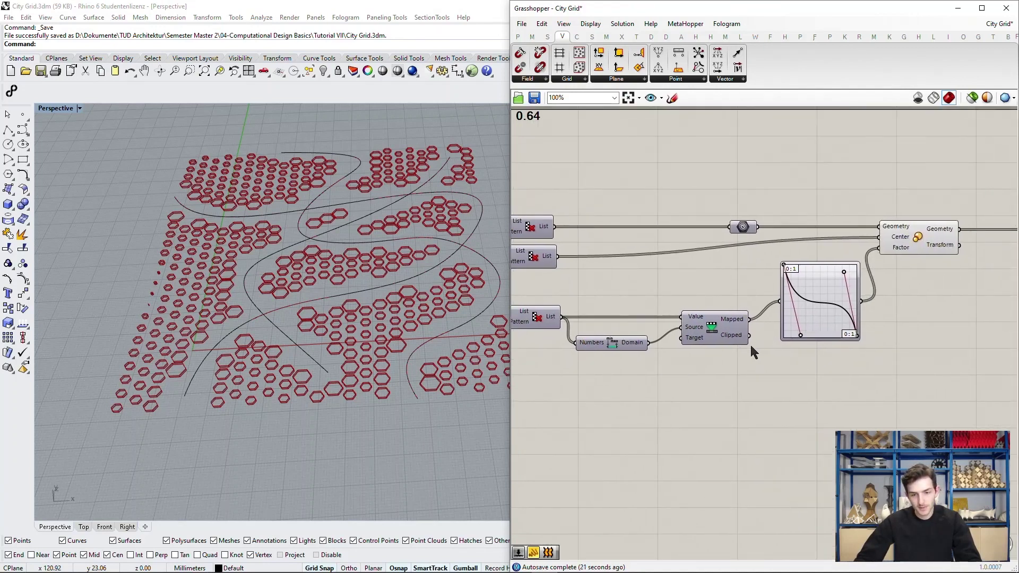
{"action": "mouse_move", "coordinate": [738, 322]}
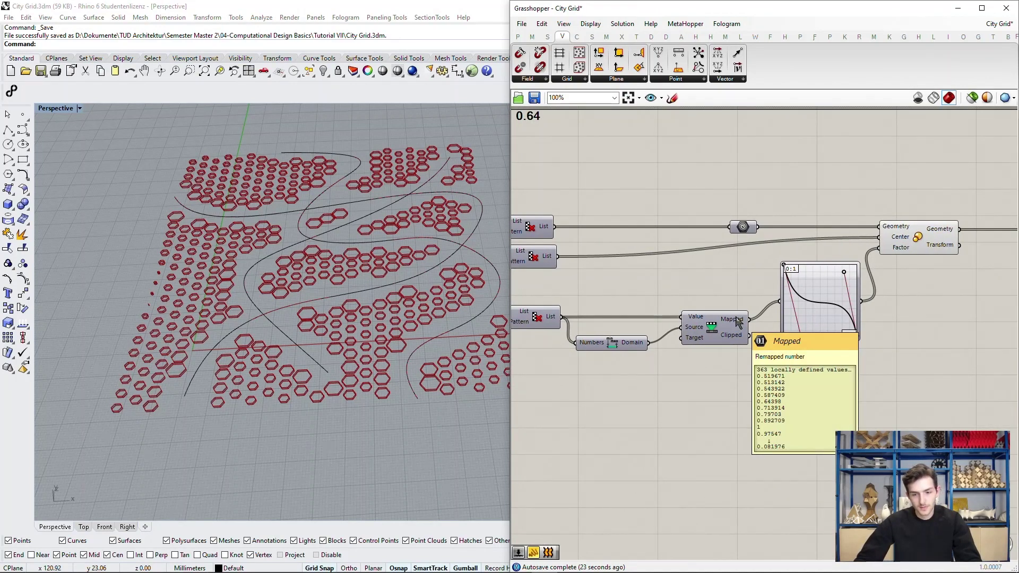
- Add a second Remap Numbers component in the free canvas area below Scale
{"action": "right_click_drag", "start_coordinate": [993, 339], "coordinate": [814, 324]}
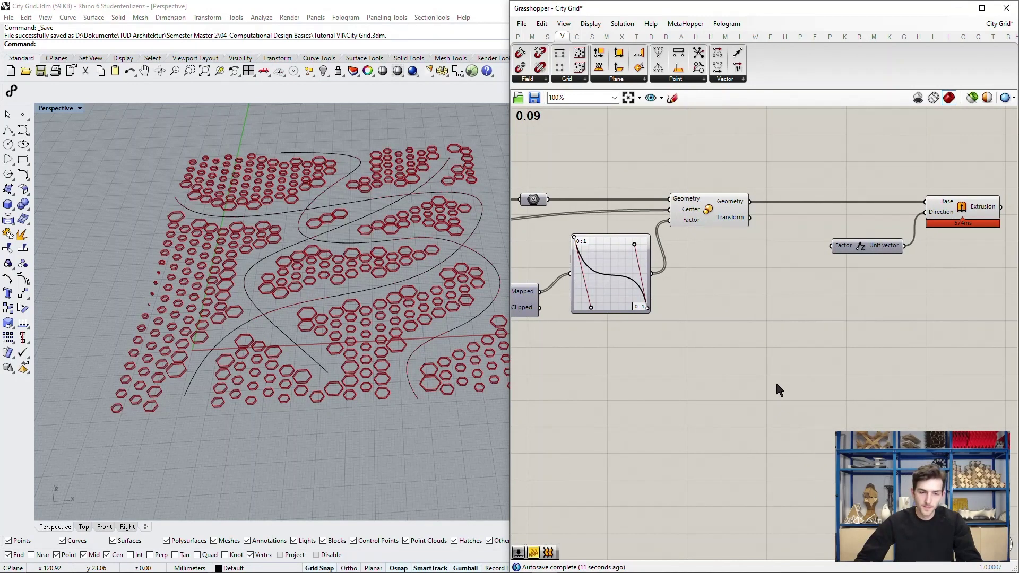
{"action": "scroll", "coordinate": [772, 372], "scroll_direction": "up", "scroll_amount": 2}
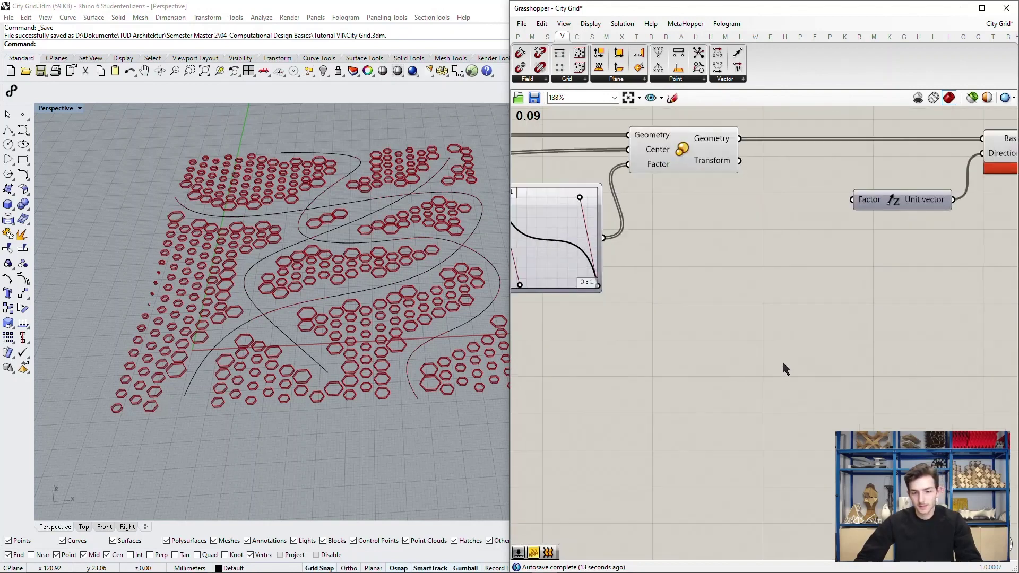
{"action": "double_click", "coordinate": [768, 322]}
{"action": "type", "text": "remap"}
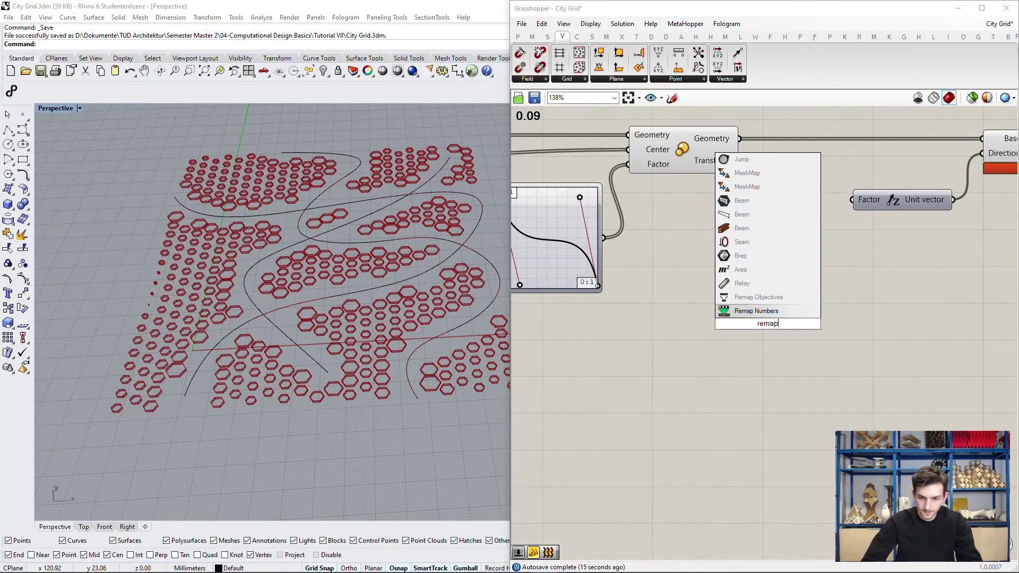
{"action": "key", "text": "Return"}
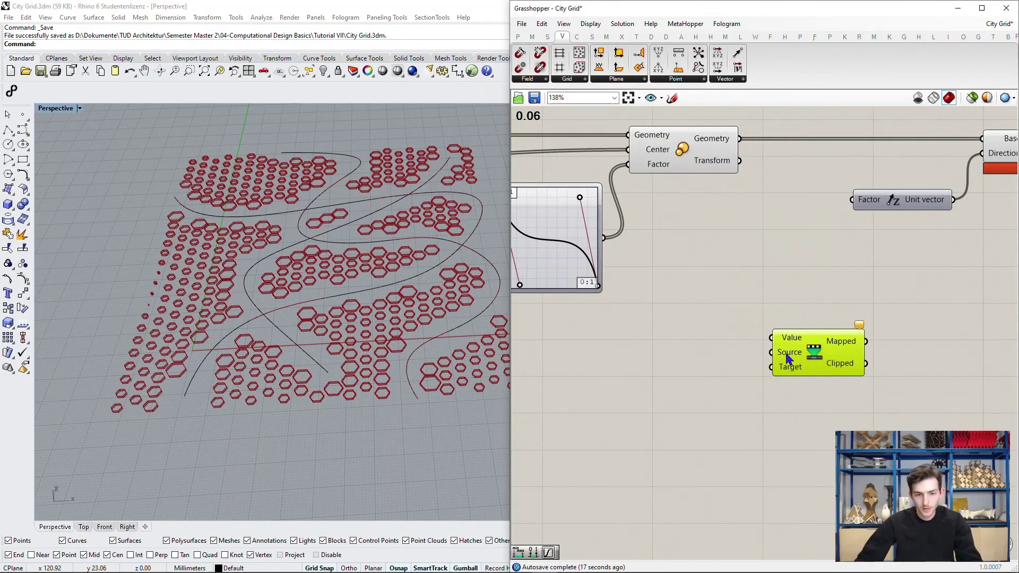
- Add a second Graph Mapper and place it beside the new Remap Numbers component
{"action": "double_click", "coordinate": [691, 289]}
{"action": "type", "text": "gr"}
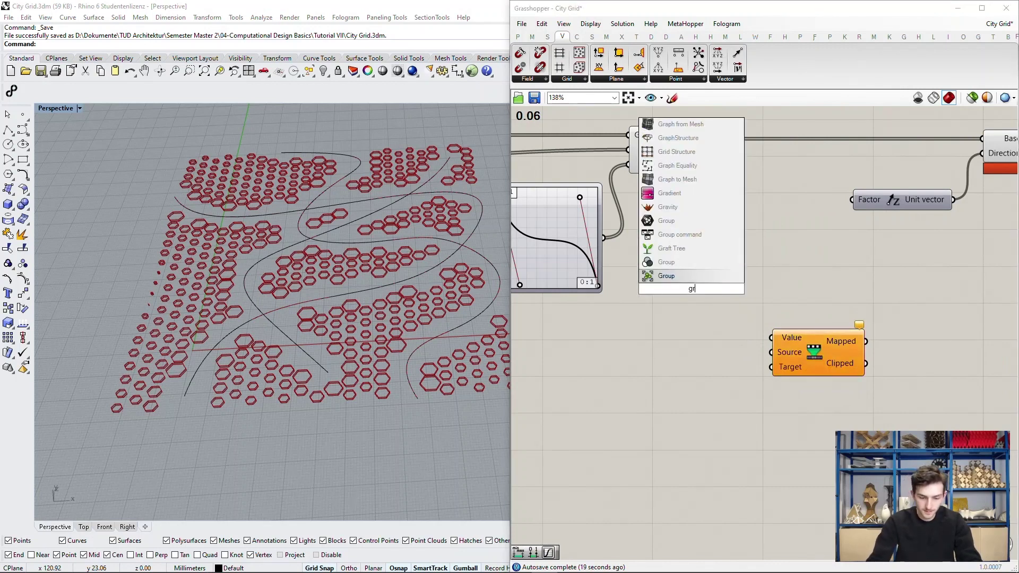
{"action": "type", "text": "aph mapper"}
{"action": "key", "text": "Return"}
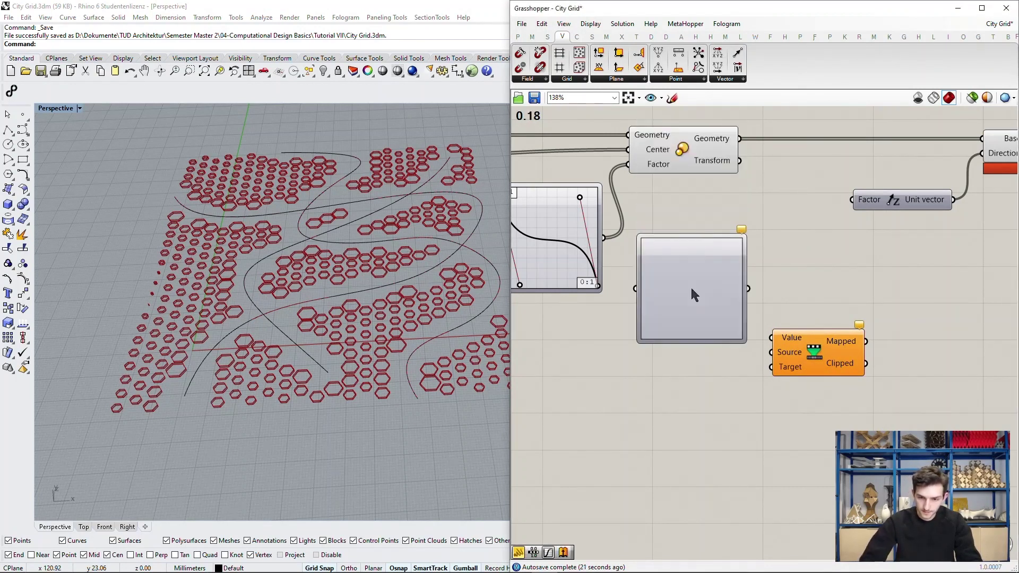
{"action": "left_click_drag", "start_coordinate": [687, 310], "coordinate": [685, 416]}
{"action": "scroll", "coordinate": [756, 304], "scroll_direction": "down", "scroll_amount": 2}
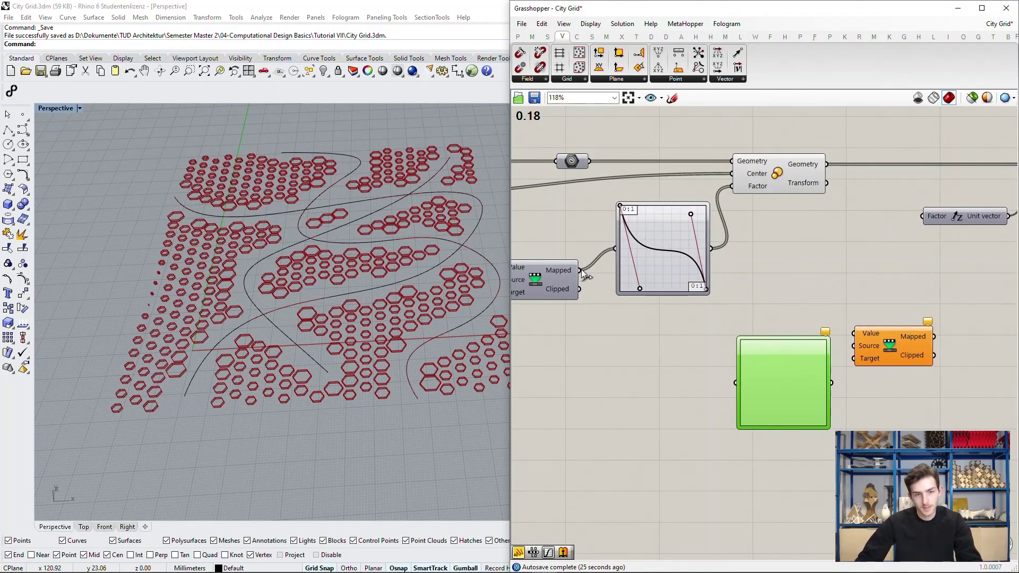
- Connect the first Remap Numbers' Mapped output directly to the new Remap Numbers' Value input
{"action": "right_click_drag", "start_coordinate": [588, 275], "coordinate": [723, 293]}
{"action": "left_click", "coordinate": [684, 297]}
{"action": "right_click_drag", "start_coordinate": [713, 338], "coordinate": [550, 282]}
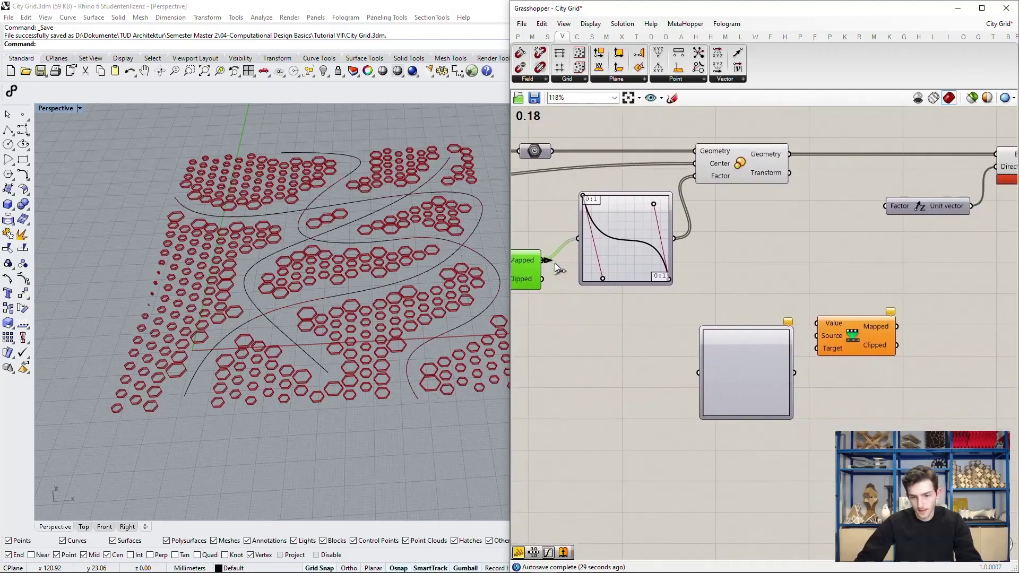
{"action": "left_click_drag", "start_coordinate": [555, 262], "coordinate": [818, 323]}
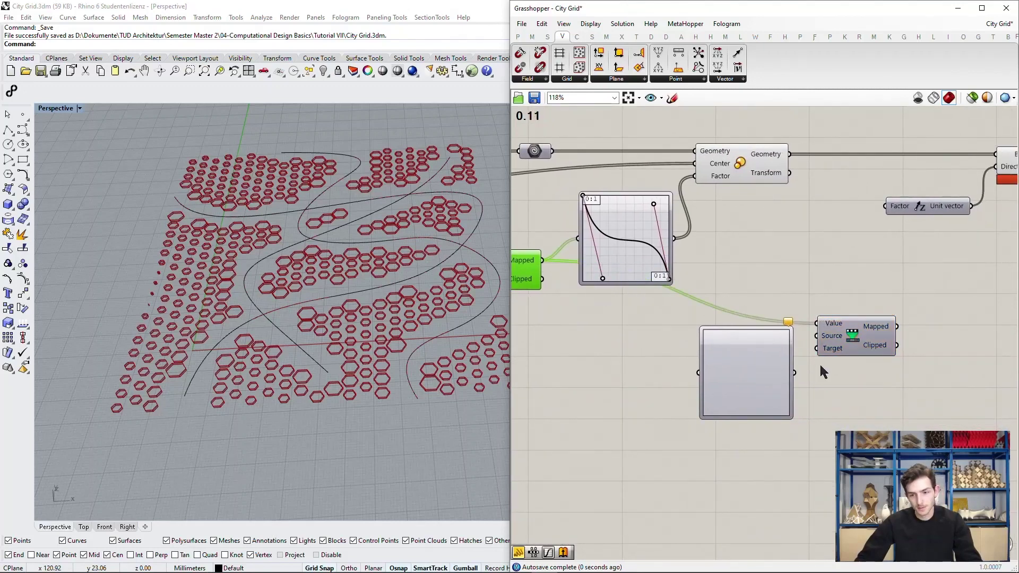
- Move the new Remap Numbers farther from the empty Graph Mapper and check its Source and Target domains
{"action": "right_click_drag", "start_coordinate": [850, 364], "coordinate": [885, 315]}
{"action": "left_click_drag", "start_coordinate": [767, 332], "coordinate": [706, 330]}
{"action": "left_click", "coordinate": [810, 319]}
{"action": "right_click_drag", "start_coordinate": [810, 318], "coordinate": [785, 318]}
{"action": "scroll", "coordinate": [801, 316], "scroll_direction": "up", "scroll_amount": 5}
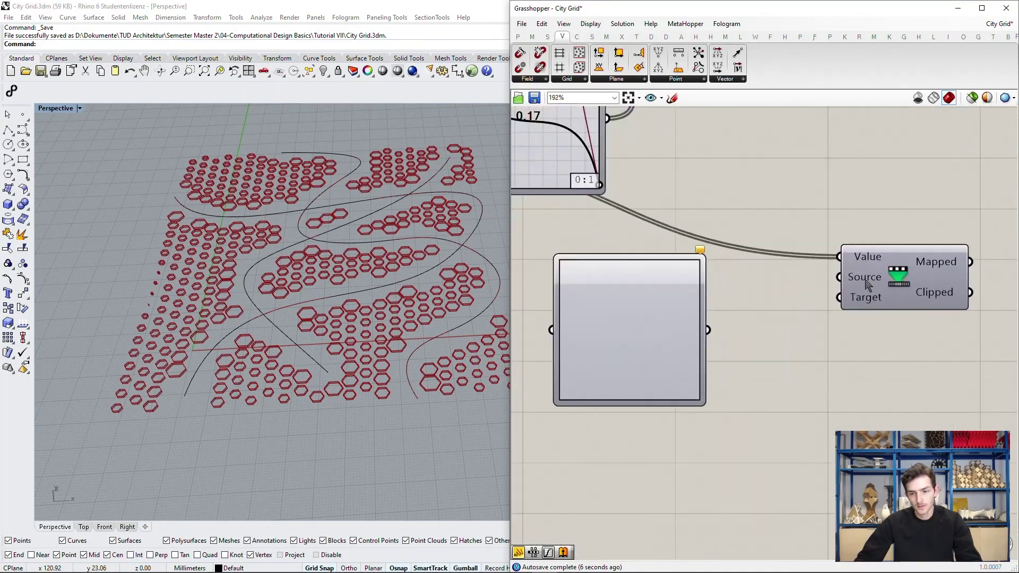
{"action": "mouse_move", "coordinate": [875, 280]}
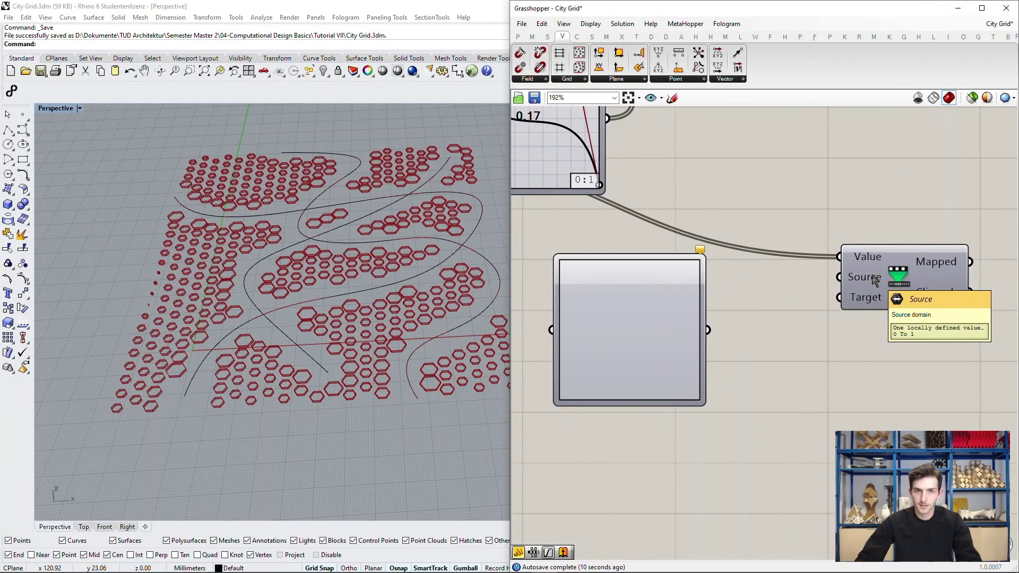
{"action": "scroll", "coordinate": [742, 343], "scroll_direction": "down", "scroll_amount": 4}
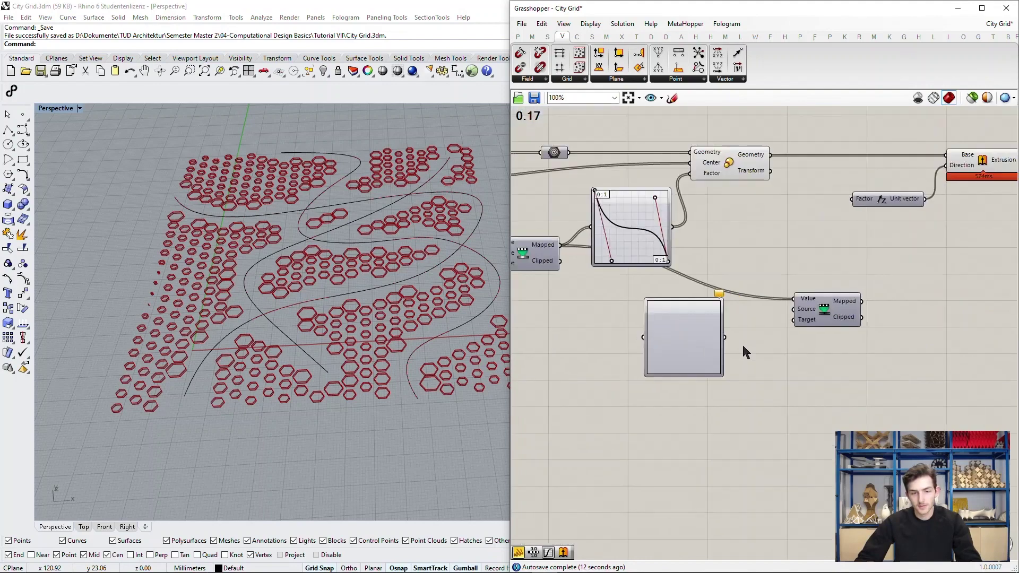
{"action": "scroll", "coordinate": [318, 298], "scroll_direction": "up", "scroll_amount": 6}
{"action": "scroll", "coordinate": [330, 310], "scroll_direction": "down", "scroll_amount": 6}
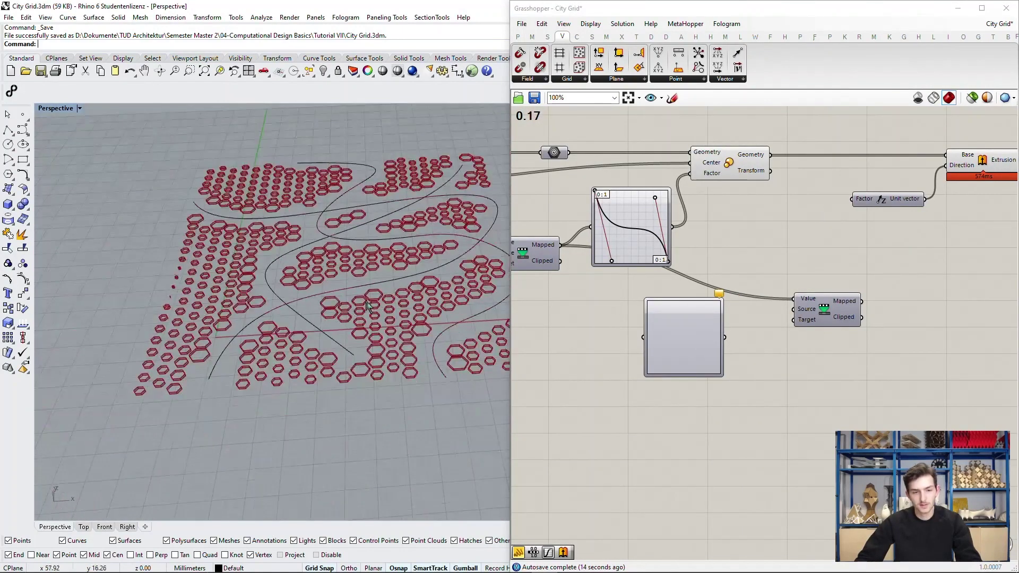
{"action": "scroll", "coordinate": [827, 325], "scroll_direction": "up", "scroll_amount": 3}
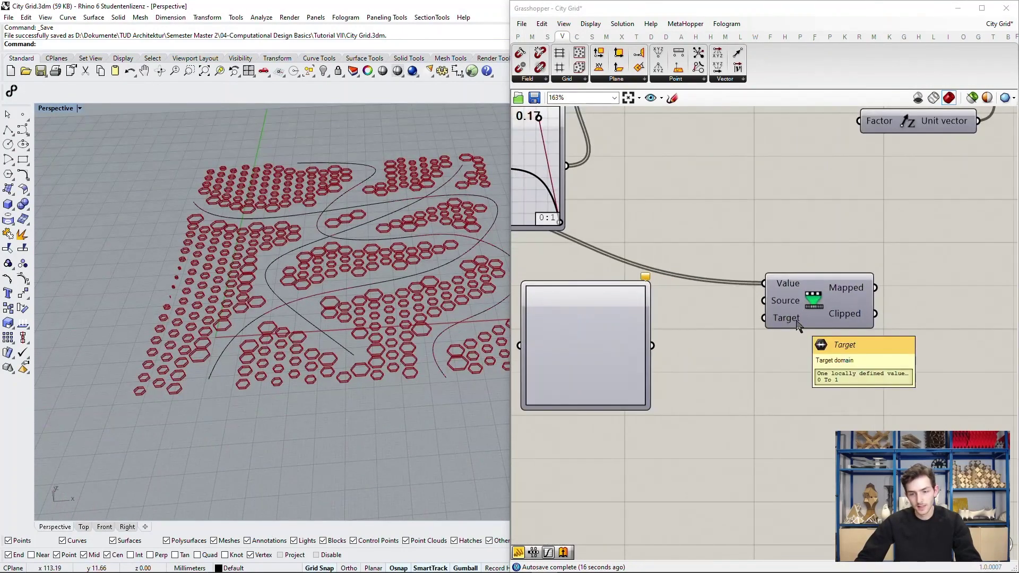
{"action": "left_click_drag", "start_coordinate": [797, 324], "coordinate": [921, 320]}
- Add a Construct Domain component between the empty Graph Mapper and the new Remap Numbers
{"action": "double_click", "coordinate": [722, 365]}
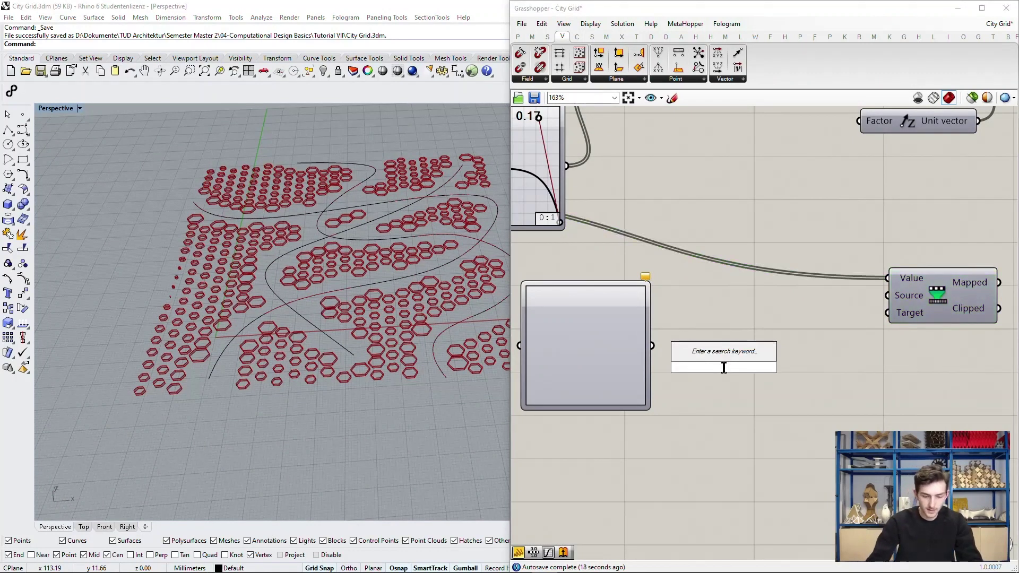
{"action": "type", "text": "construct"}
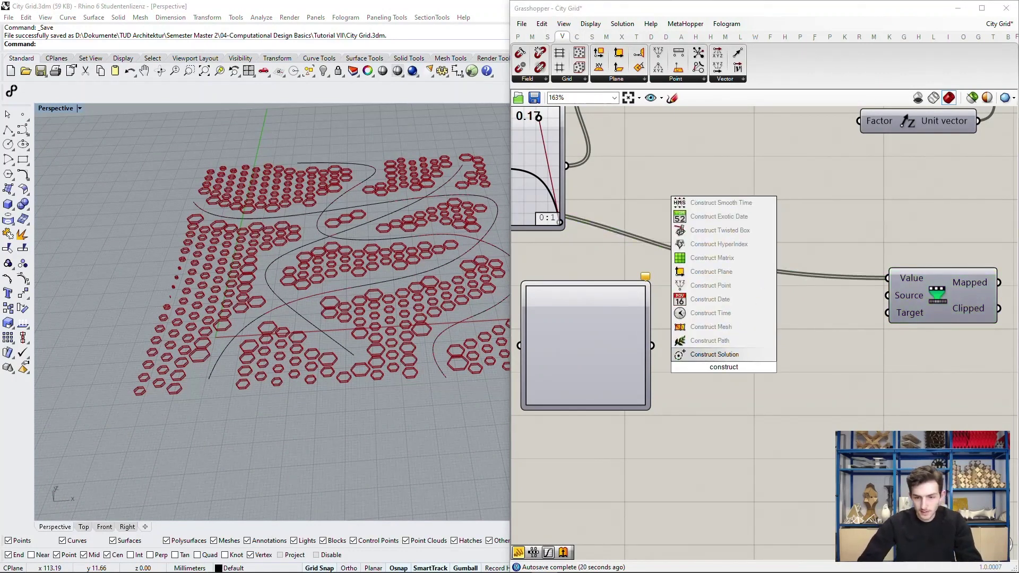
{"action": "type", "text": " domain"}
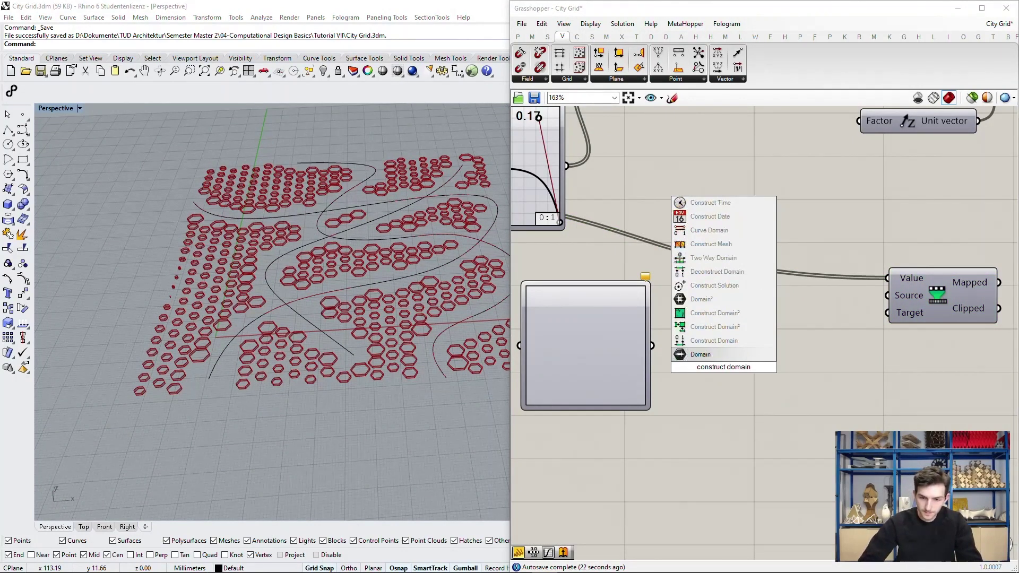
{"action": "left_click", "coordinate": [713, 340]}
- Add two number sliders with the values 10 and 60 beside Construct Domain
{"action": "left_click_drag", "start_coordinate": [690, 364], "coordinate": [769, 364]}
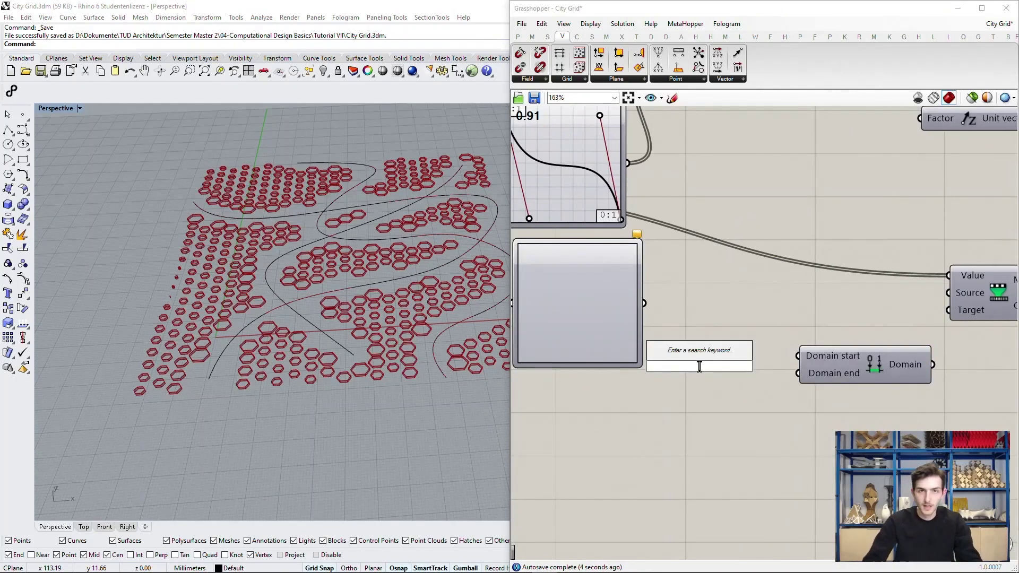
{"action": "type", "text": "10"}
{"action": "key", "text": "Return"}
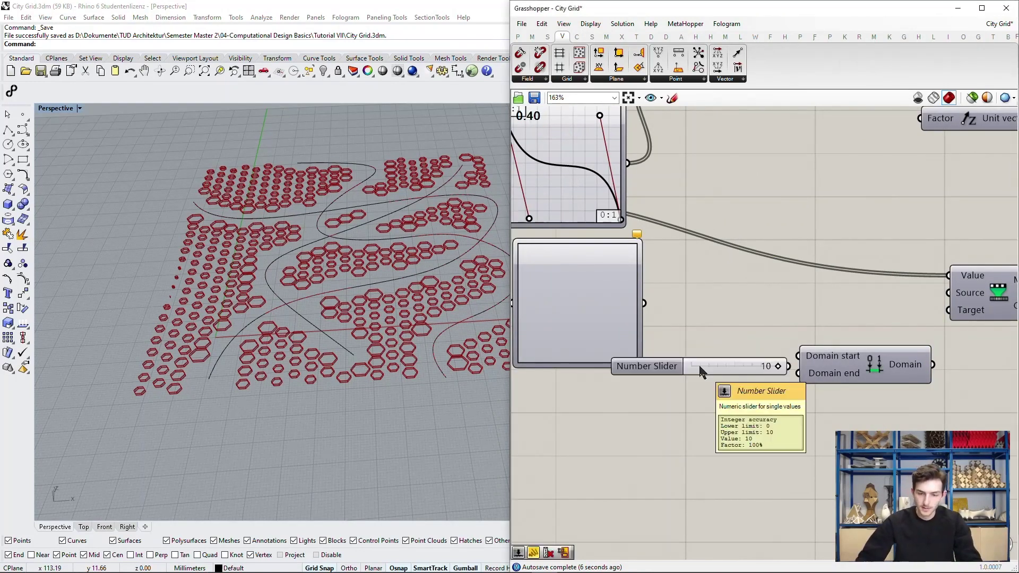
{"action": "double_click", "coordinate": [718, 405]}
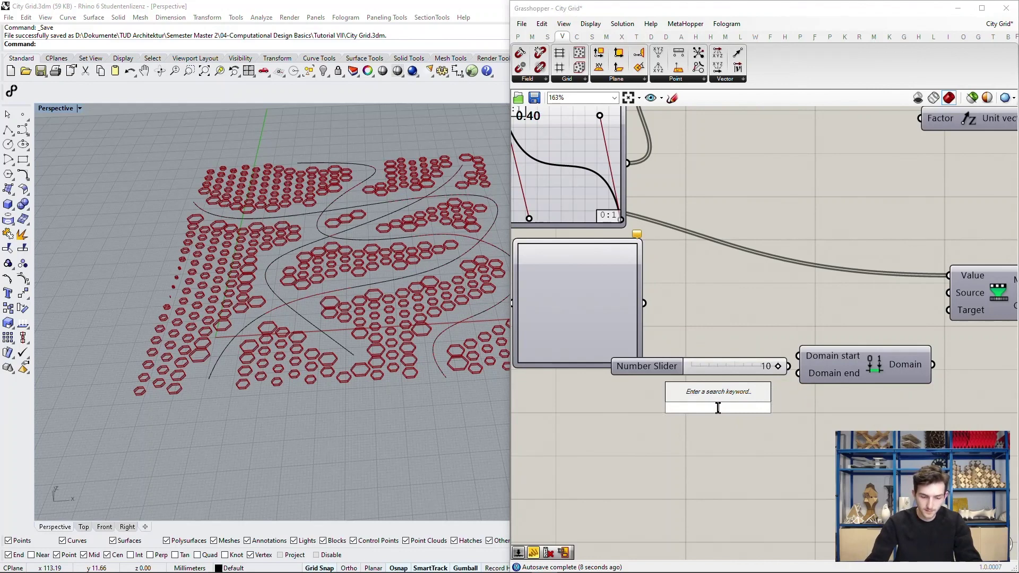
{"action": "type", "text": "60"}
{"action": "key", "text": "Return"}
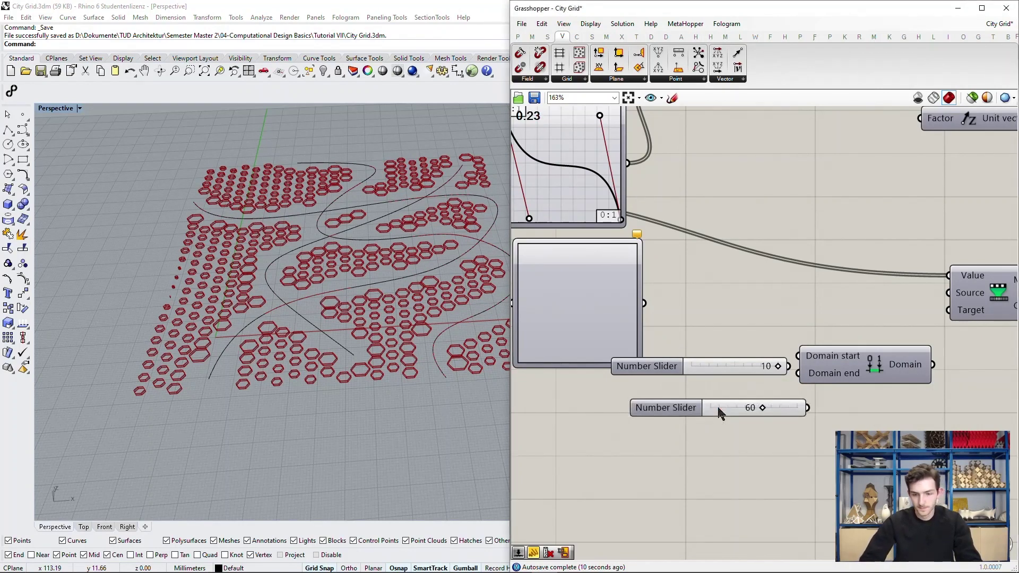
- Connect slider 10 to Domain start and slider 60 to Domain end, and feed the Domain output into the new Remap Numbers' Target input
{"action": "left_click_drag", "start_coordinate": [747, 372], "coordinate": [798, 356]}
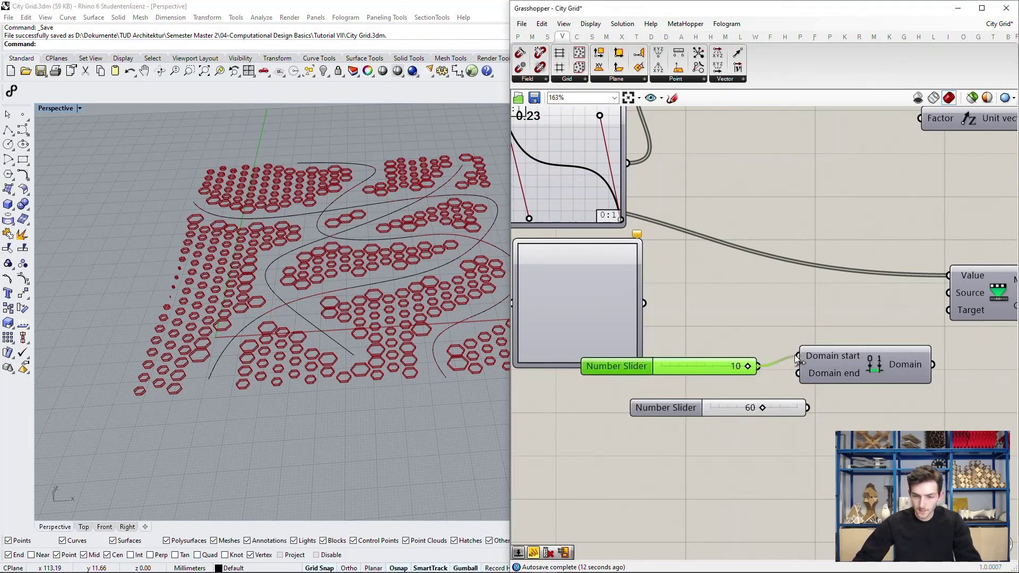
{"action": "left_click_drag", "start_coordinate": [808, 408], "coordinate": [798, 373]}
{"action": "right_click_drag", "start_coordinate": [944, 365], "coordinate": [793, 383]}
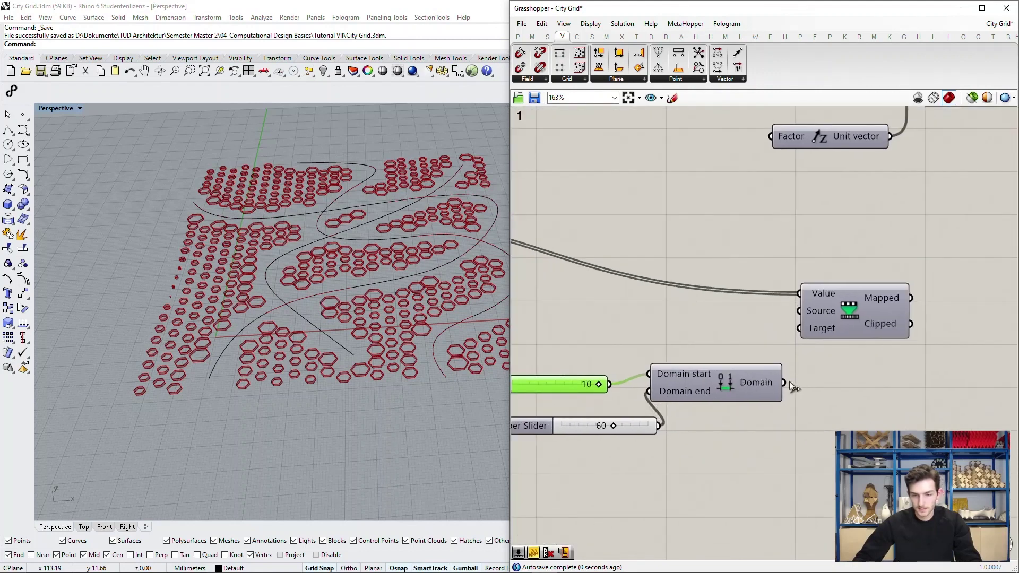
{"action": "left_click_drag", "start_coordinate": [789, 385], "coordinate": [813, 346]}
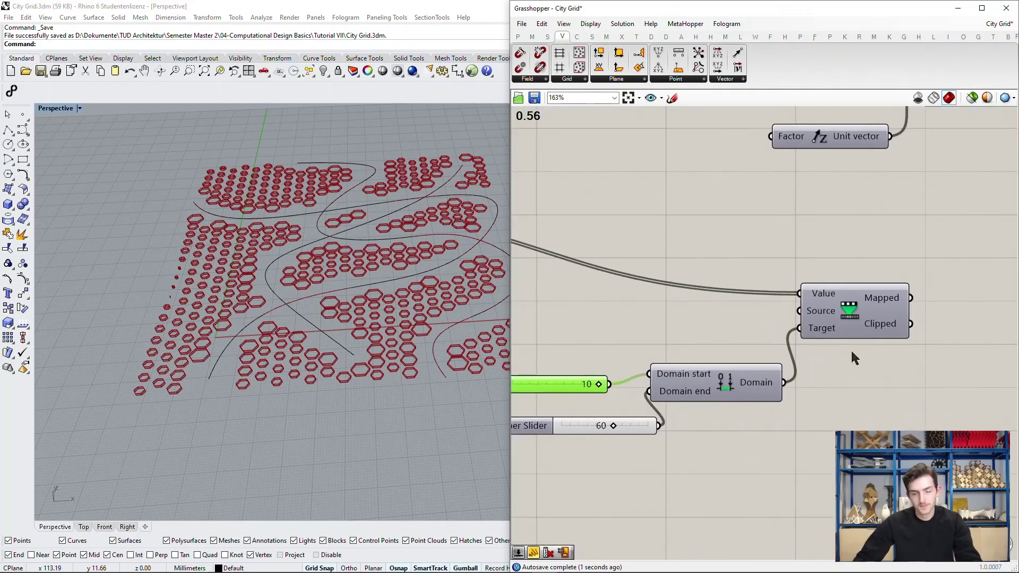
- Place the empty Graph Mapper between the two Remap Numbers components and wire it from the first's Mapped output to the second's Value input
{"action": "scroll", "coordinate": [852, 342], "scroll_direction": "down", "scroll_amount": 3}
{"action": "left_click_drag", "start_coordinate": [600, 351], "coordinate": [742, 324]}
{"action": "scroll", "coordinate": [785, 274], "scroll_direction": "up", "scroll_amount": 2}
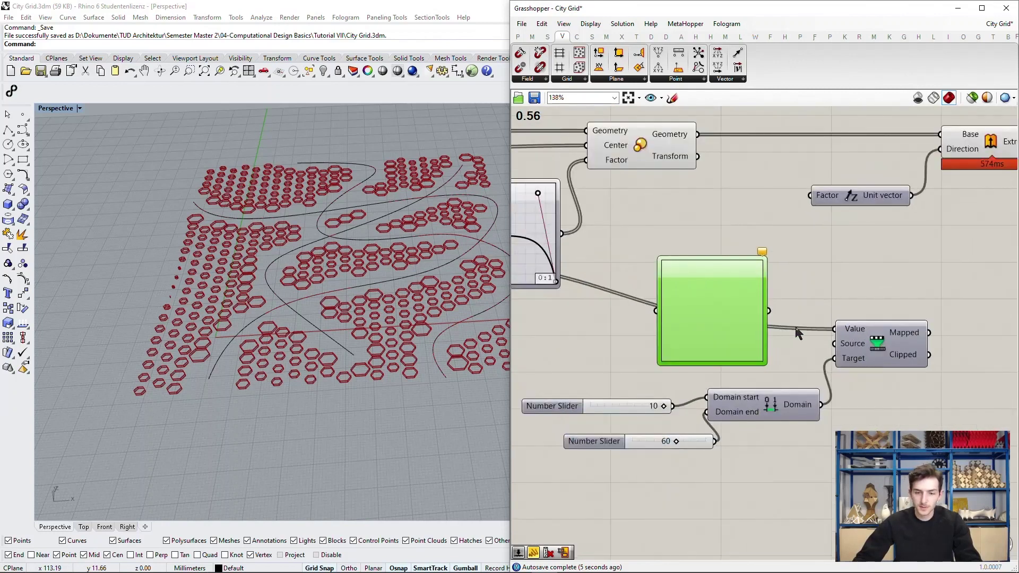
{"action": "right_click_drag", "start_coordinate": [648, 272], "coordinate": [788, 296]}
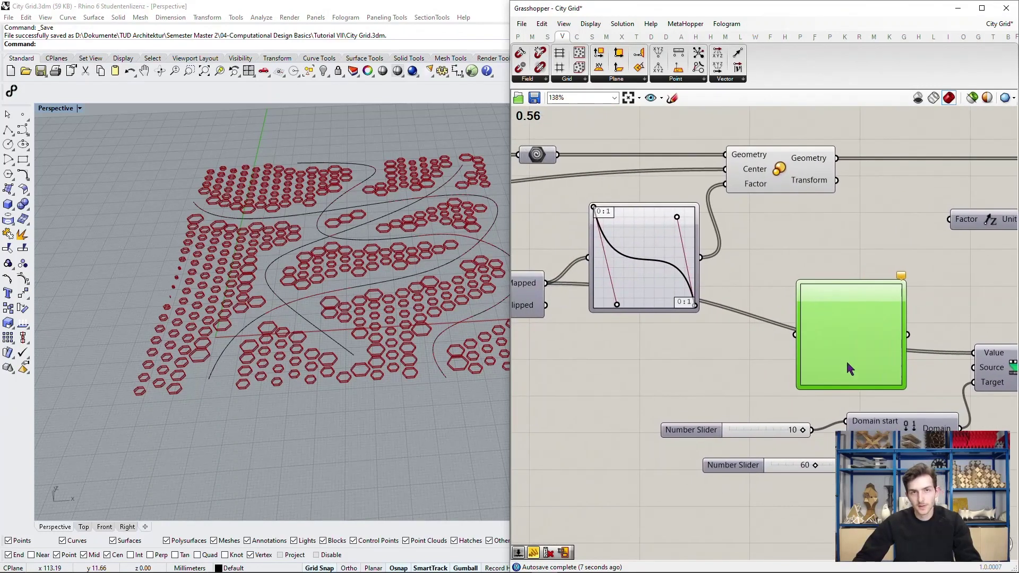
{"action": "left_click_drag", "start_coordinate": [544, 285], "coordinate": [794, 335]}
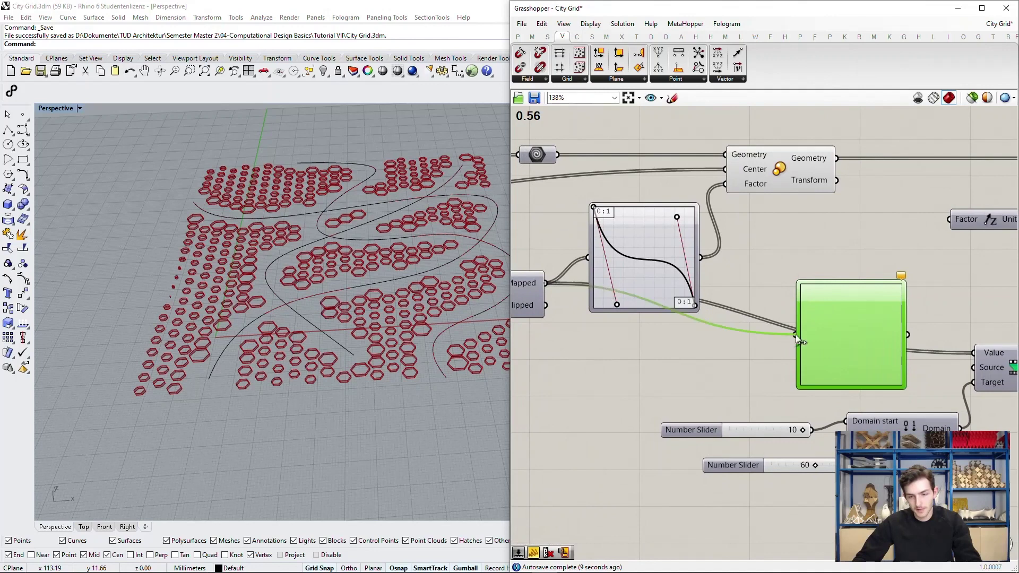
{"action": "right_click_drag", "start_coordinate": [796, 336], "coordinate": [674, 342]}
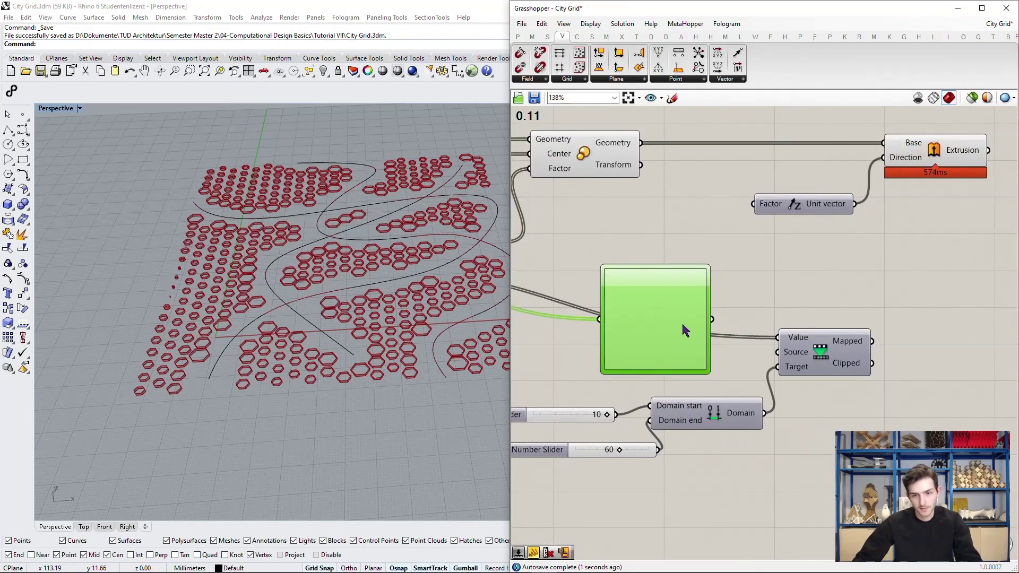
{"action": "left_click_drag", "start_coordinate": [712, 319], "coordinate": [778, 337]}
- Set the new Graph Mapper's graph type to Bezier and adjust its handles into a rising S-shaped curve
{"action": "right_click", "coordinate": [646, 305]}
{"action": "mouse_move", "coordinate": [695, 438]}
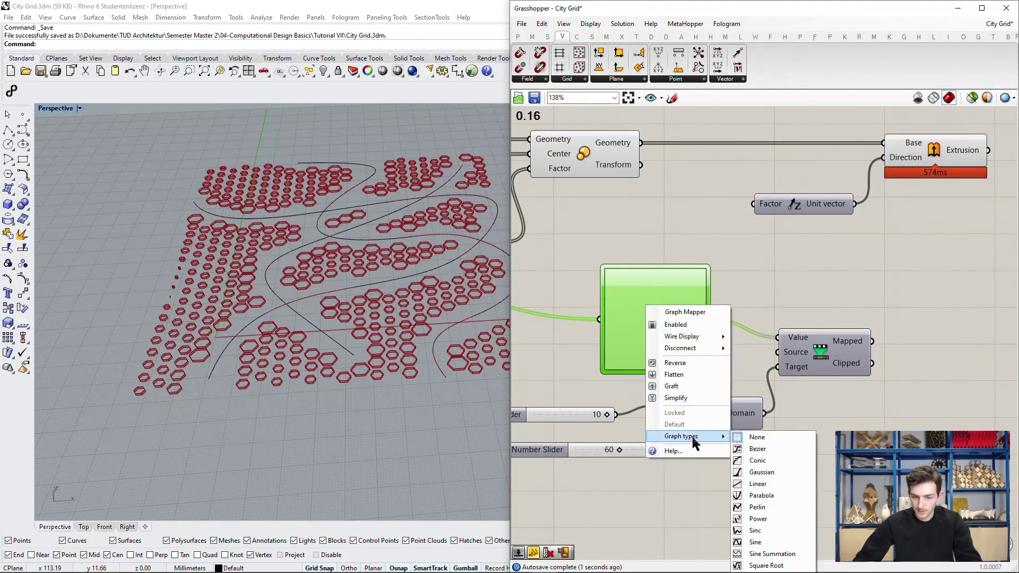
{"action": "left_click", "coordinate": [785, 448]}
{"action": "left_click_drag", "start_coordinate": [631, 350], "coordinate": [654, 352]}
{"action": "left_click_drag", "start_coordinate": [683, 297], "coordinate": [654, 278]}
{"action": "left_click", "coordinate": [798, 265]}
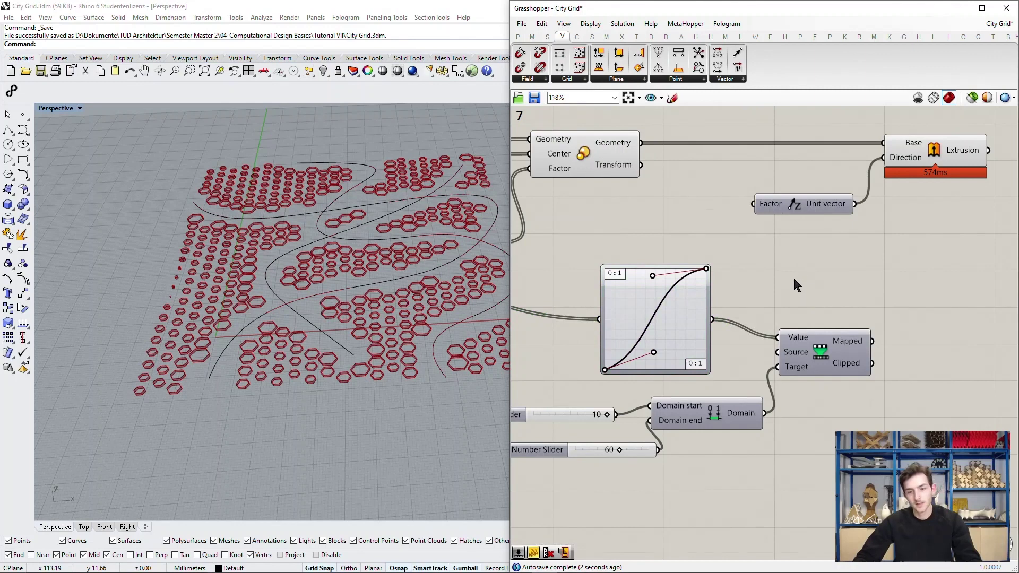
- Move Unit Z and Extrude farther along the canvas and connect the new Remap Numbers' Mapped output to Unit Z's Factor input
{"action": "scroll", "coordinate": [793, 276], "scroll_direction": "down", "scroll_amount": 2}
{"action": "scroll", "coordinate": [679, 331], "scroll_direction": "up", "scroll_amount": 2}
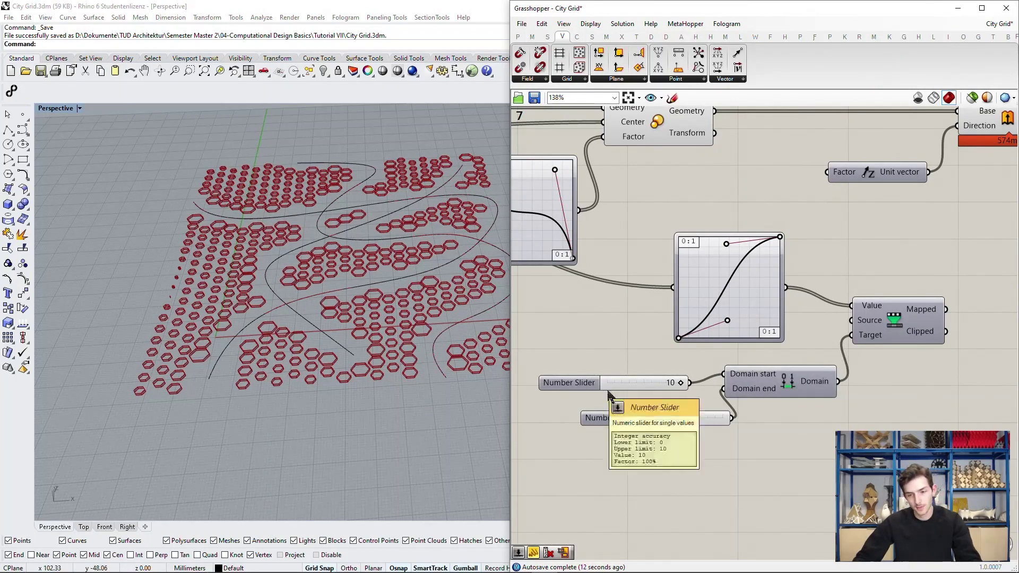
{"action": "right_click_drag", "start_coordinate": [947, 257], "coordinate": [697, 295]}
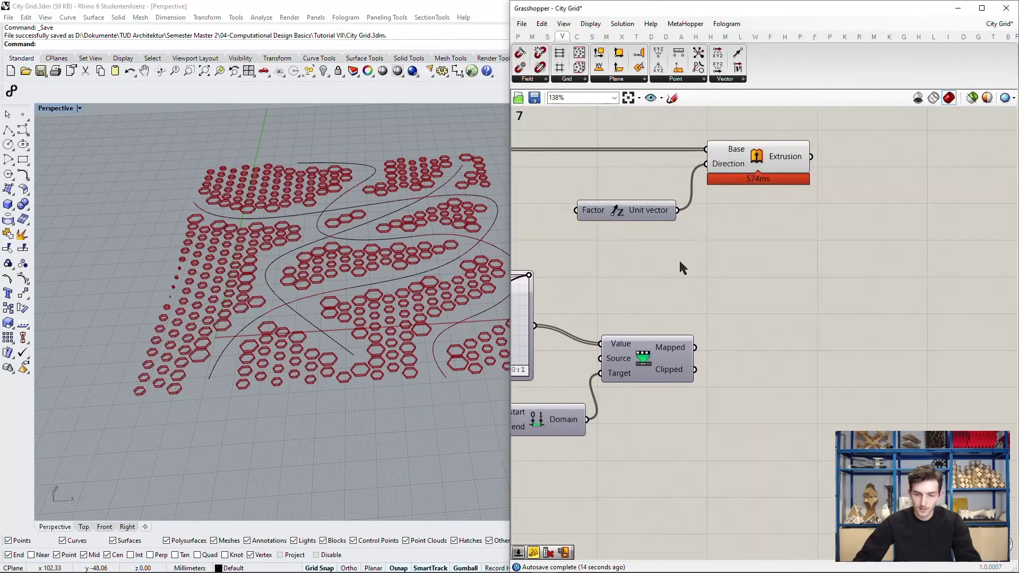
{"action": "left_click_drag", "start_coordinate": [769, 269], "coordinate": [648, 166]}
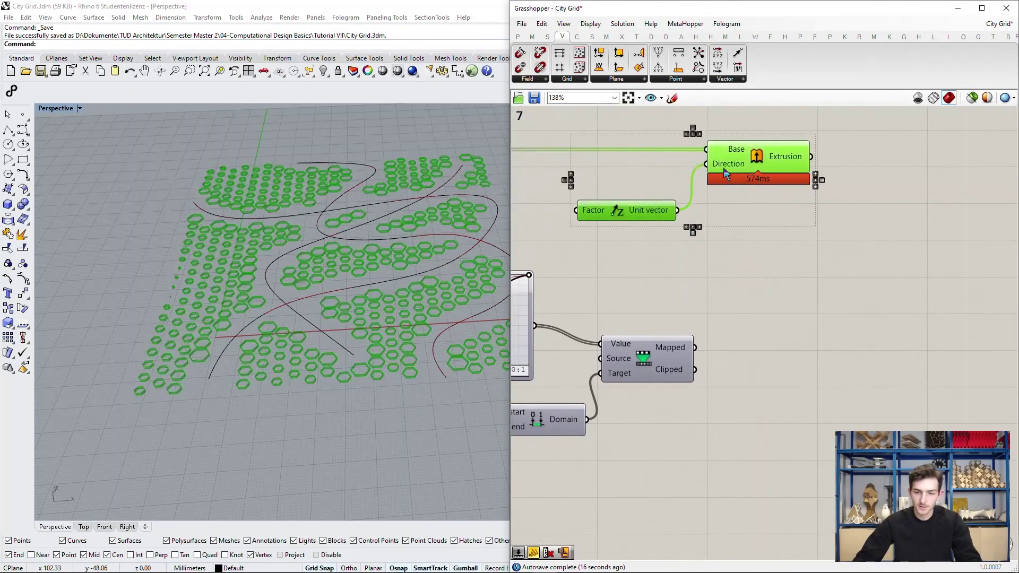
{"action": "left_click_drag", "start_coordinate": [727, 174], "coordinate": [1011, 171]}
{"action": "left_click", "coordinate": [775, 301]}
{"action": "scroll", "coordinate": [725, 330], "scroll_direction": "down", "scroll_amount": 2}
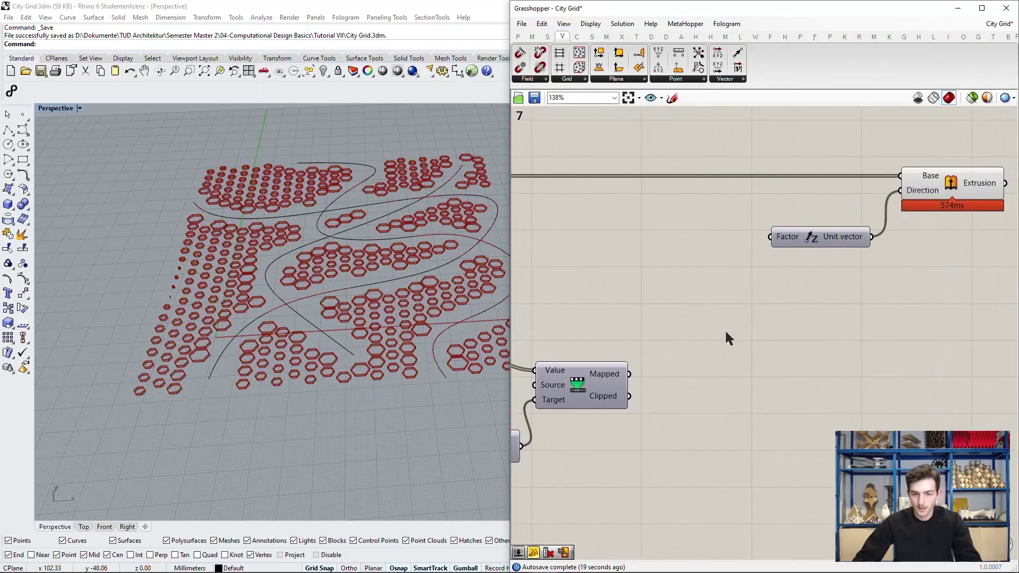
{"action": "left_click_drag", "start_coordinate": [651, 367], "coordinate": [762, 257]}
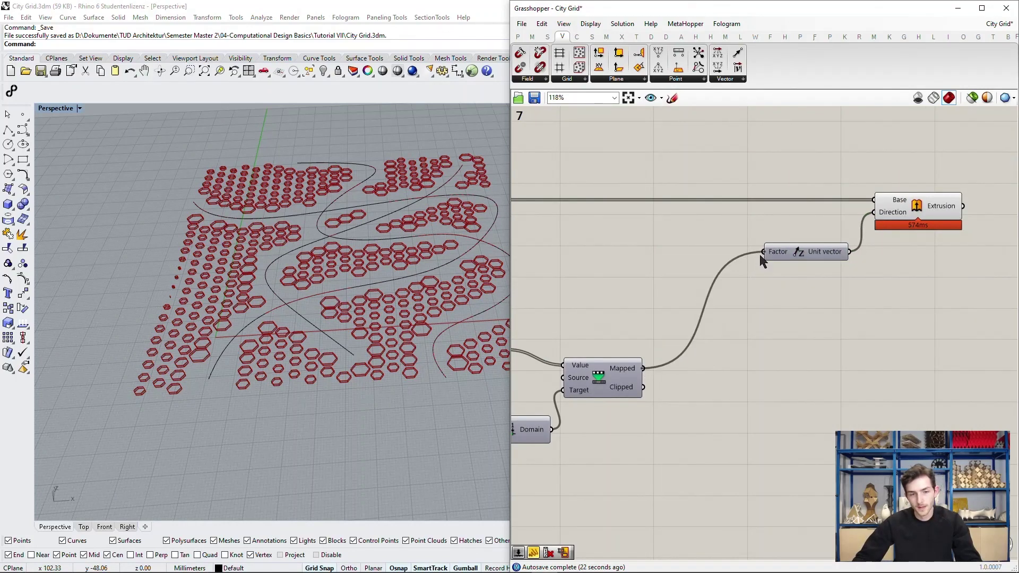
- Set the slider feeding the height remap's Domain end input to 35 to lower the maximum extrusion height
{"action": "scroll", "coordinate": [239, 359], "scroll_direction": "down", "scroll_amount": 8}
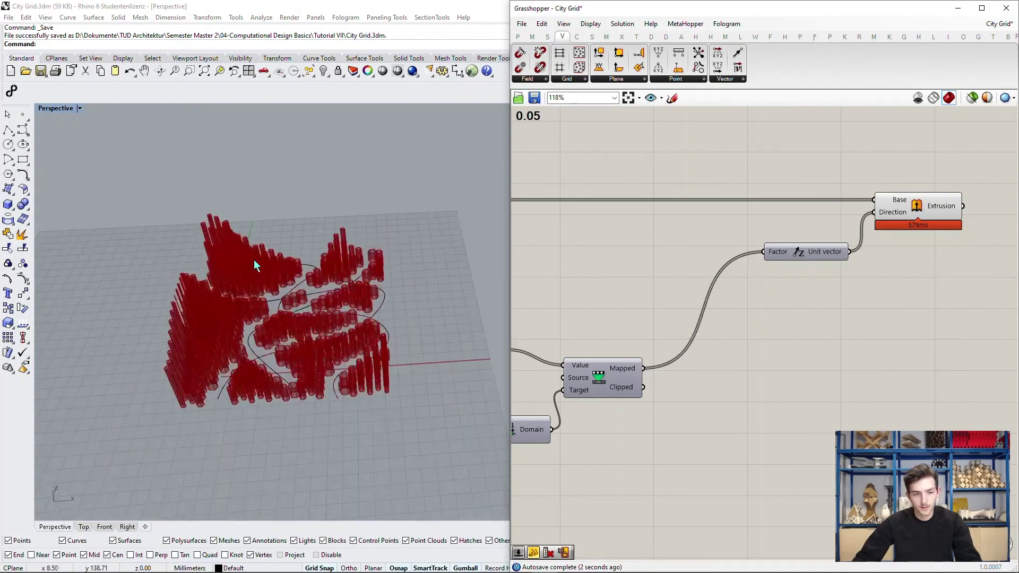
{"action": "scroll", "coordinate": [265, 278], "scroll_direction": "up", "scroll_amount": 10}
{"action": "right_click_drag", "start_coordinate": [278, 288], "coordinate": [289, 315]}
{"action": "scroll", "coordinate": [354, 358], "scroll_direction": "down", "scroll_amount": 4}
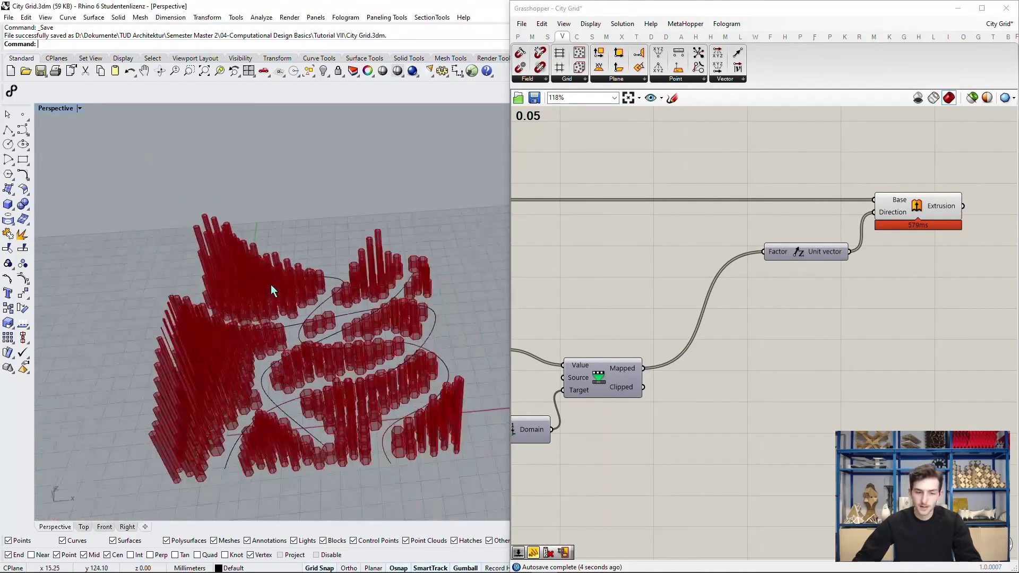
{"action": "right_click_drag", "start_coordinate": [605, 311], "coordinate": [839, 297]}
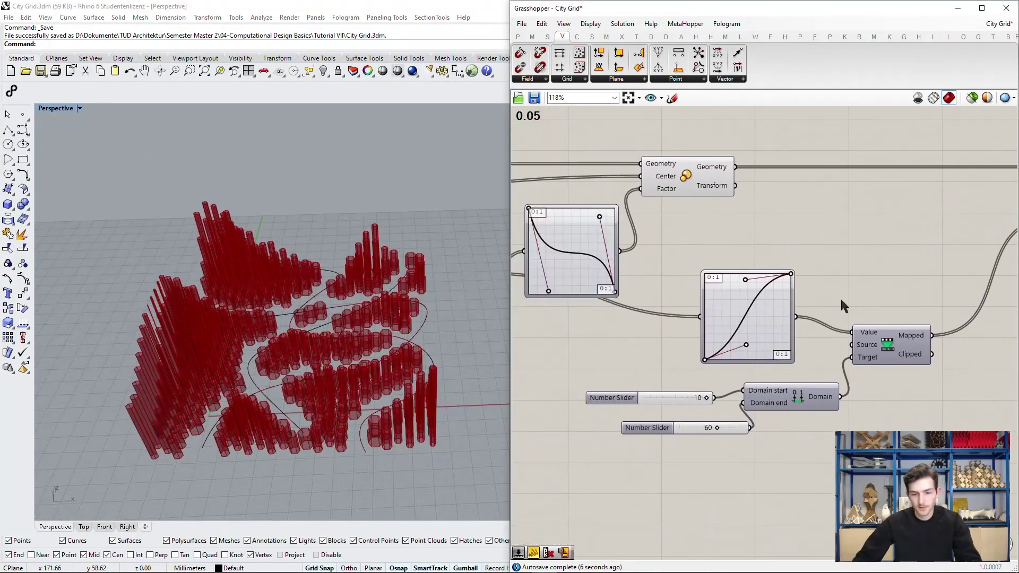
{"action": "scroll", "coordinate": [736, 440], "scroll_direction": "up", "scroll_amount": 5}
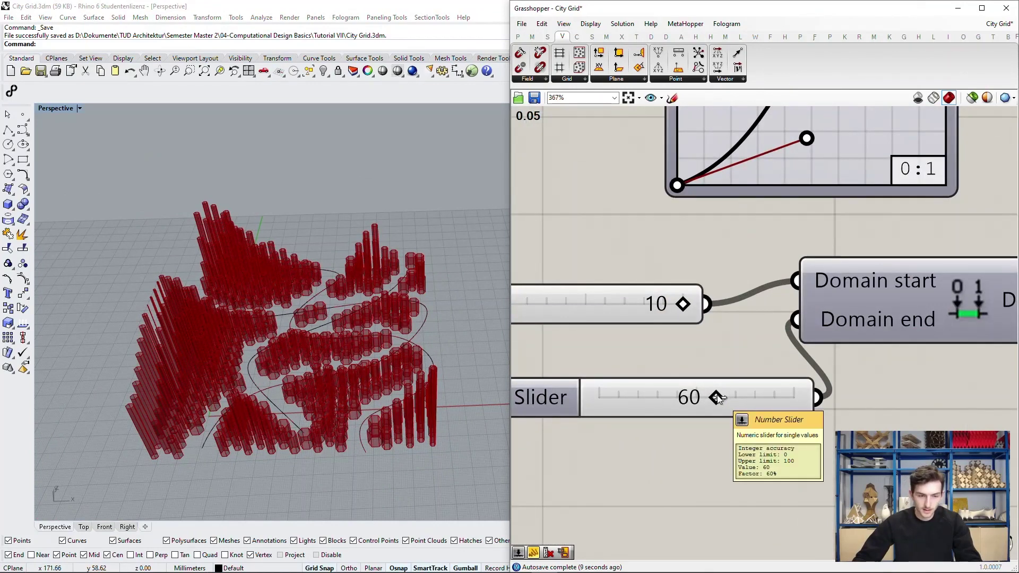
{"action": "left_click_drag", "start_coordinate": [717, 398], "coordinate": [671, 393]}
{"action": "scroll", "coordinate": [677, 450], "scroll_direction": "down", "scroll_amount": 8}
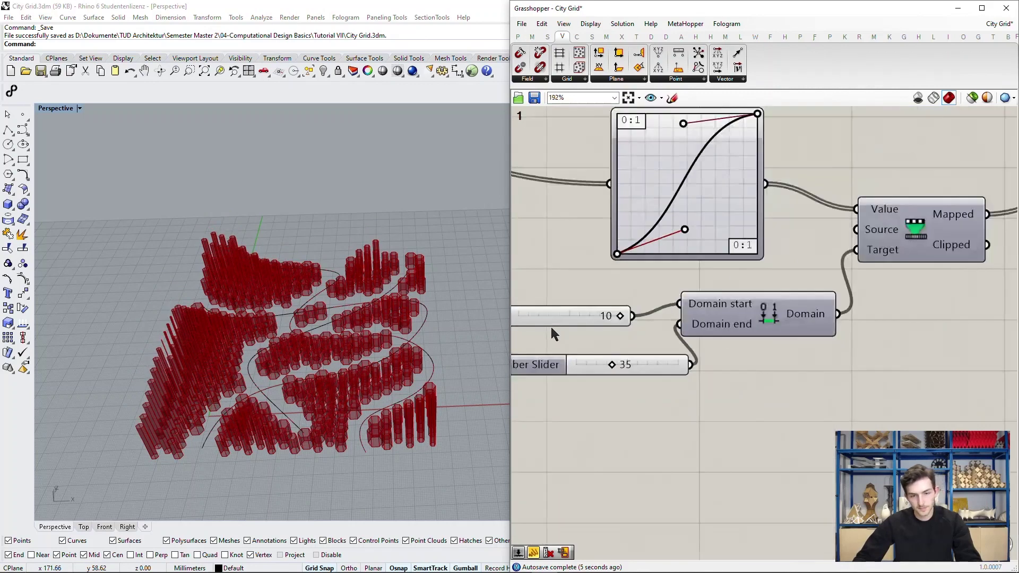
- Add a Cap Holes component after Extrude, connect the Extrusion output to its Brep input, and align it with Extrude
{"action": "right_click_drag", "start_coordinate": [615, 325], "coordinate": [754, 350]}
{"action": "scroll", "coordinate": [373, 378], "scroll_direction": "up", "scroll_amount": 10}
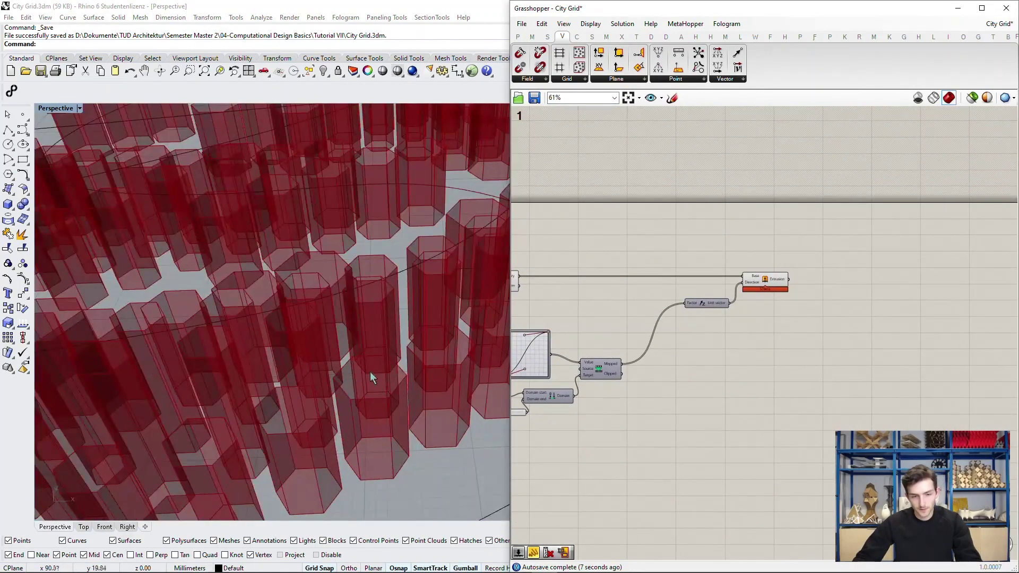
{"action": "scroll", "coordinate": [371, 375], "scroll_direction": "down", "scroll_amount": 7}
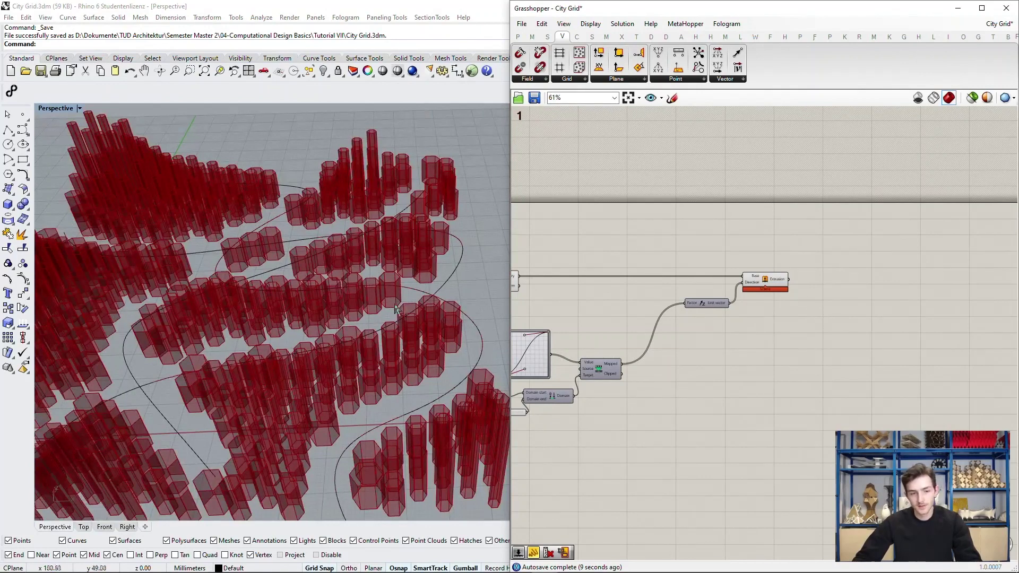
{"action": "scroll", "coordinate": [817, 286], "scroll_direction": "up", "scroll_amount": 3}
{"action": "double_click", "coordinate": [821, 270]}
{"action": "type", "text": "cap hole"}
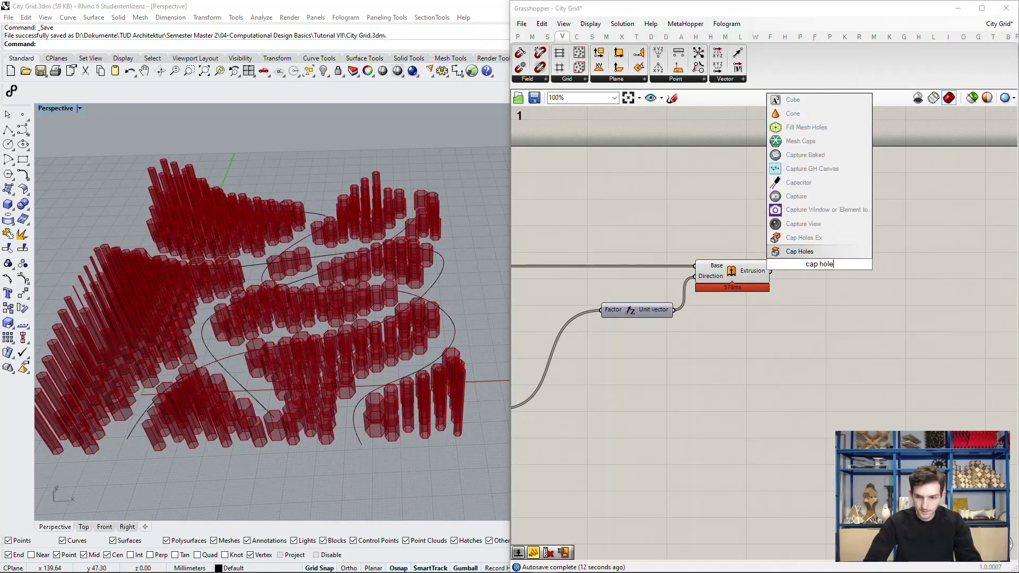
{"action": "key", "text": "Return"}
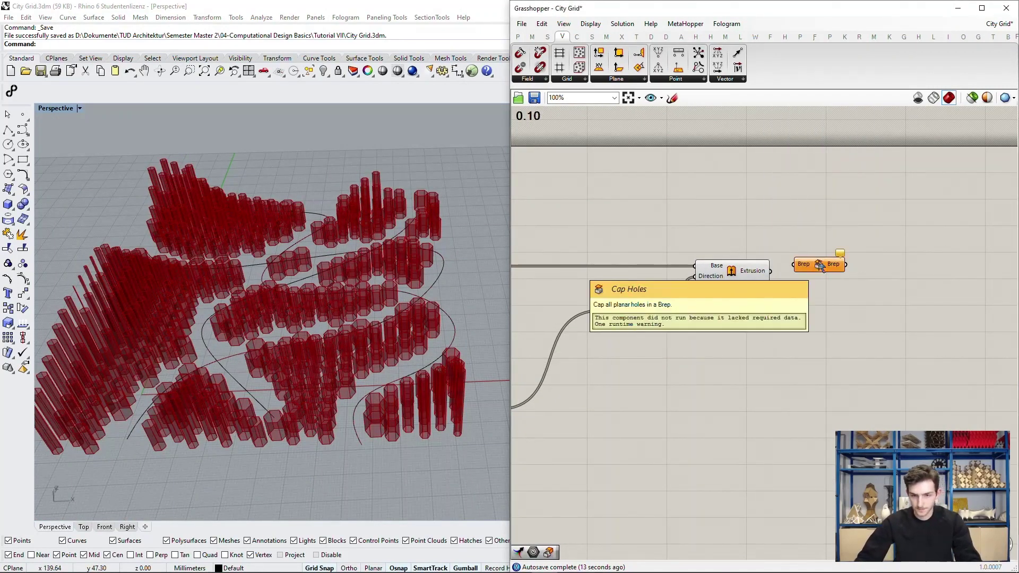
{"action": "scroll", "coordinate": [770, 312], "scroll_direction": "up", "scroll_amount": 4}
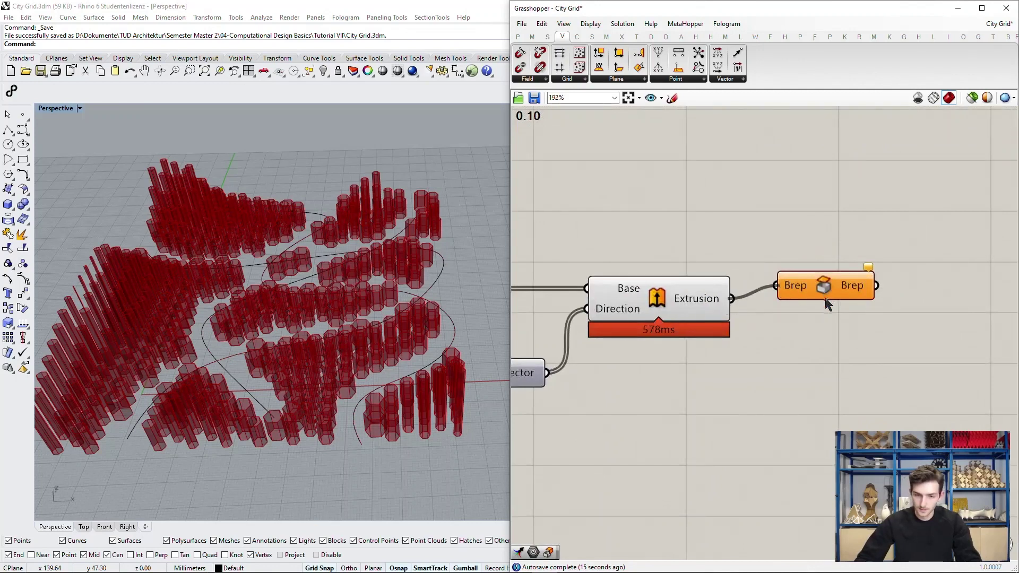
{"action": "left_click", "coordinate": [854, 254]}
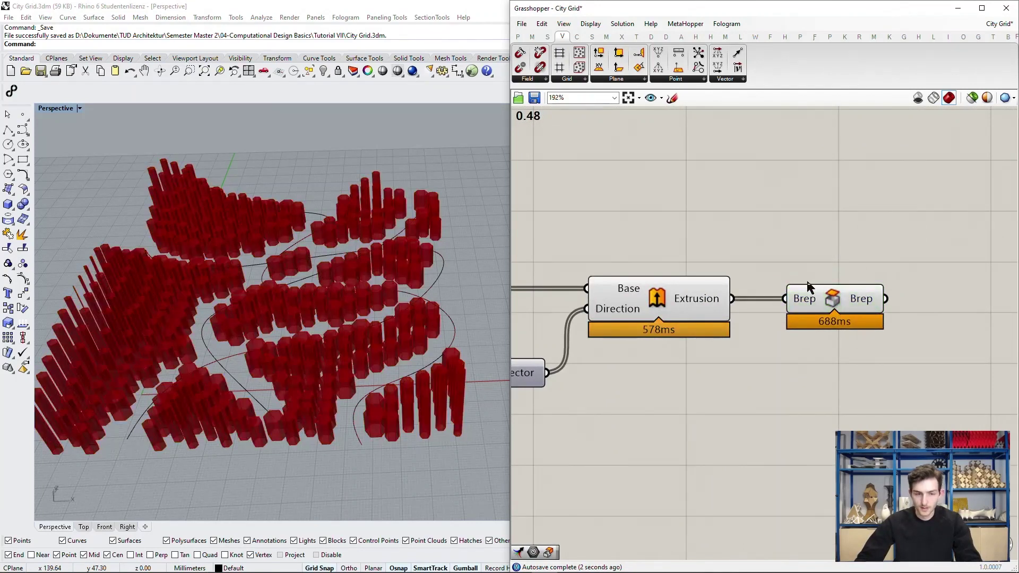
- Add a Gradient component and place it with some spacing beyond and slightly below Cap Holes
{"action": "right_click_drag", "start_coordinate": [479, 383], "coordinate": [504, 367]}
{"action": "scroll", "coordinate": [684, 298], "scroll_direction": "down", "scroll_amount": 3}
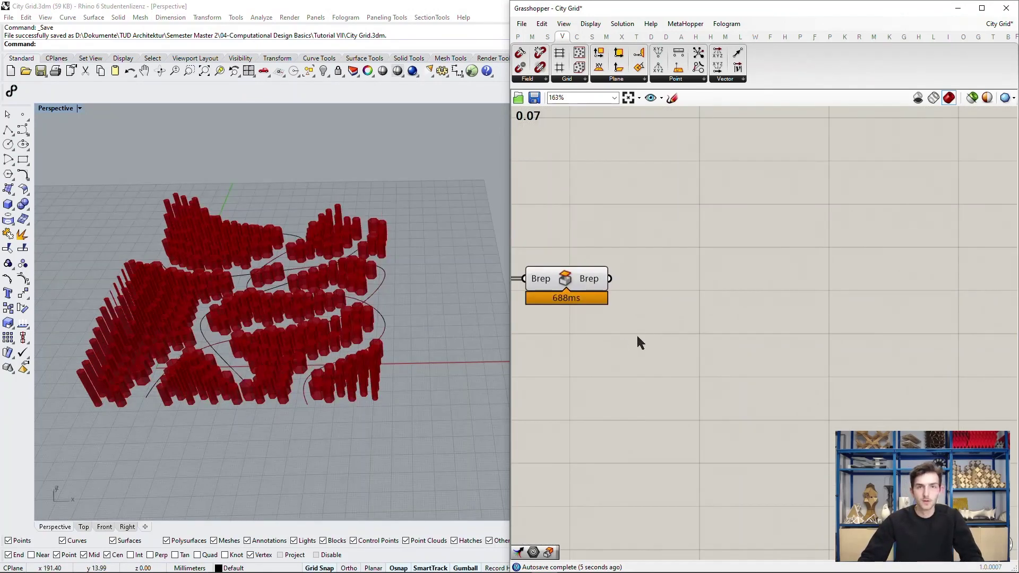
{"action": "scroll", "coordinate": [716, 335], "scroll_direction": "down", "scroll_amount": 3}
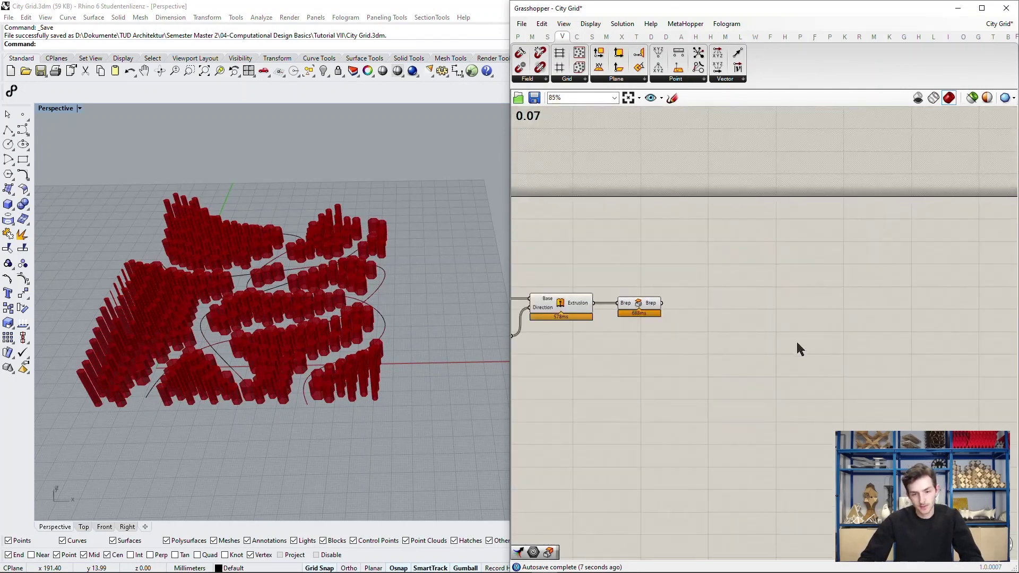
{"action": "double_click", "coordinate": [755, 300]}
{"action": "type", "text": "gradent"}
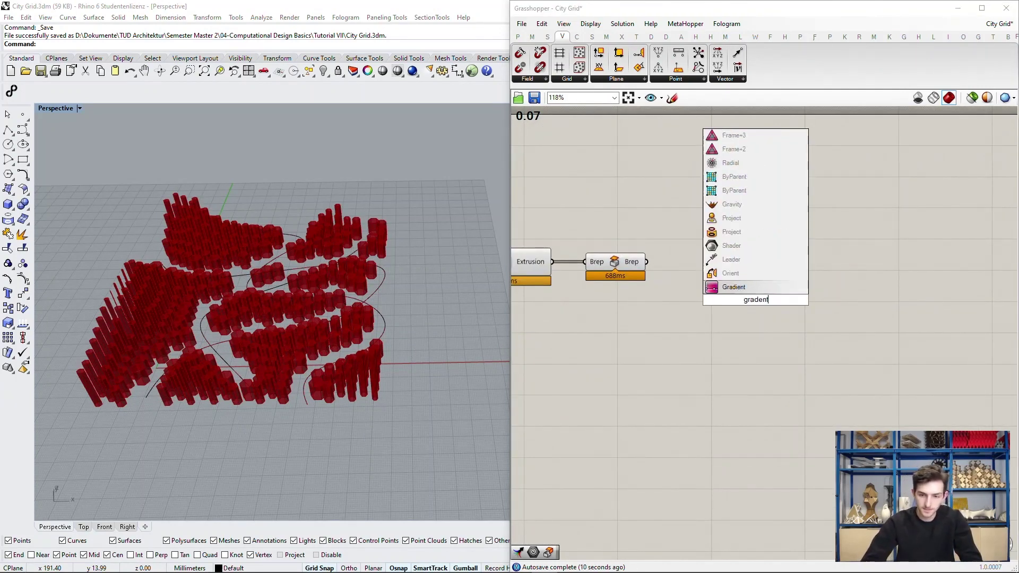
{"action": "key", "text": "Return"}
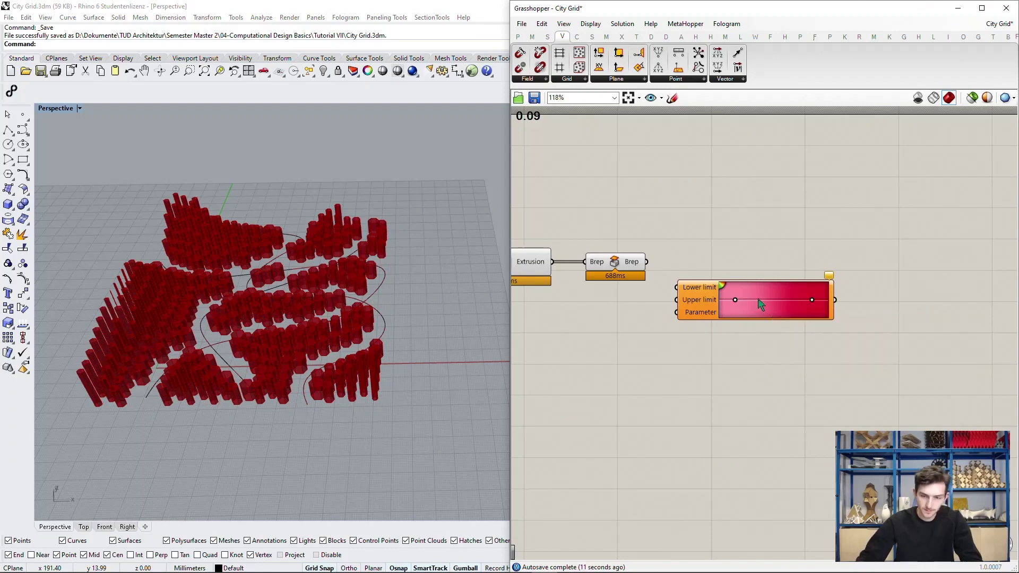
{"action": "left_click_drag", "start_coordinate": [727, 300], "coordinate": [785, 296]}
{"action": "scroll", "coordinate": [753, 329], "scroll_direction": "up", "scroll_amount": 2}
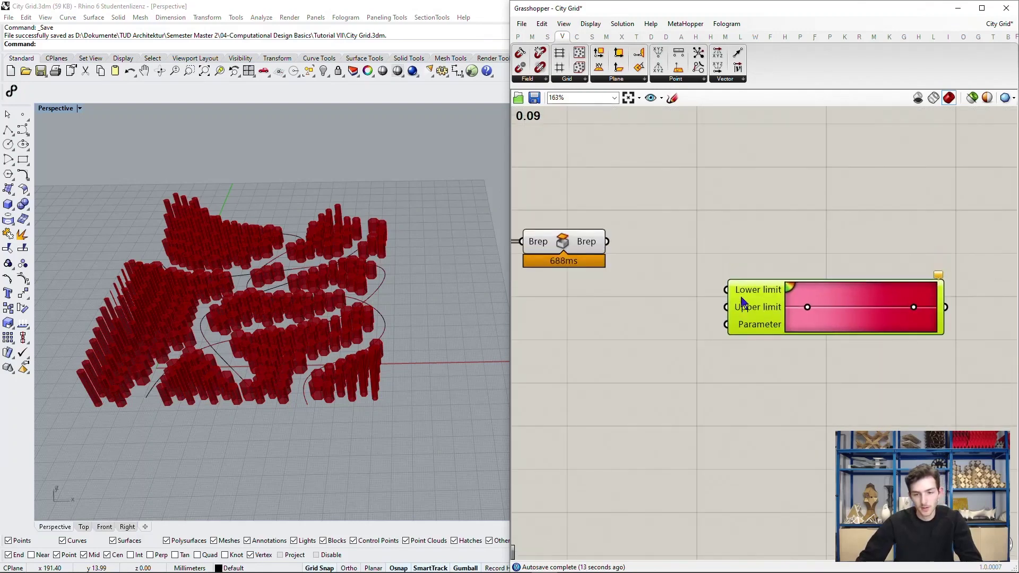
{"action": "scroll", "coordinate": [698, 303], "scroll_direction": "up", "scroll_amount": 1}
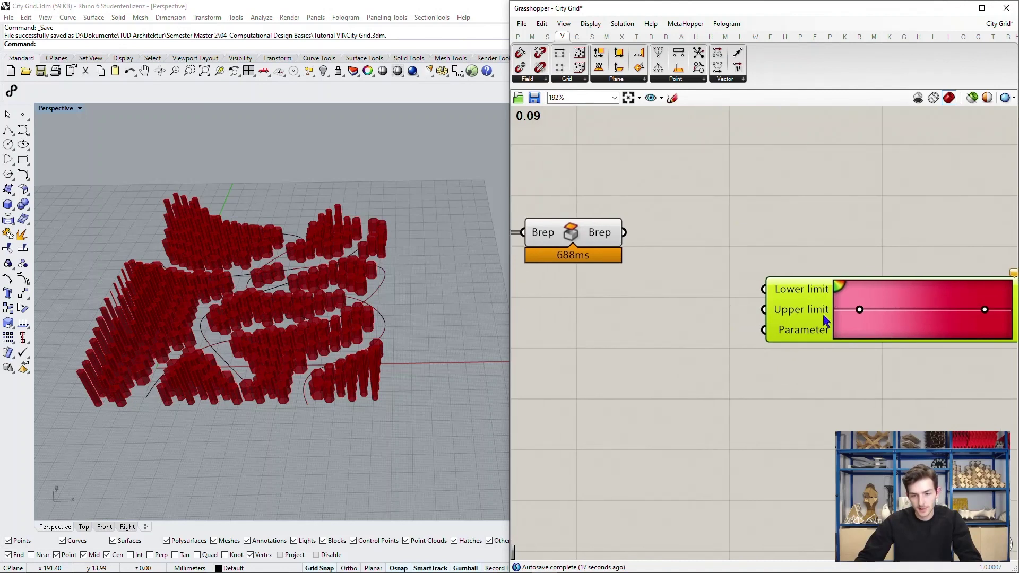
{"action": "right_click_drag", "start_coordinate": [822, 314], "coordinate": [755, 316]}
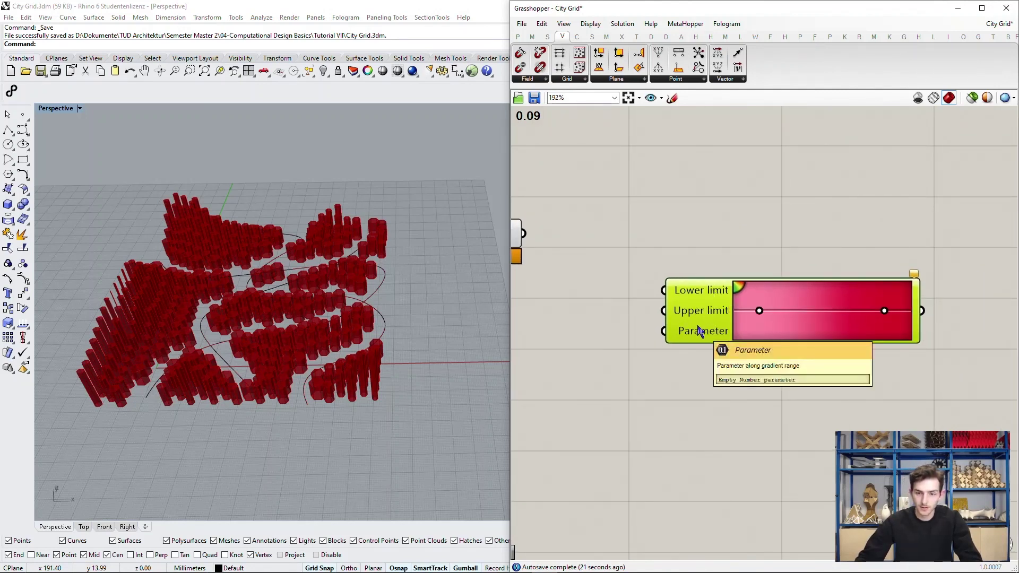
{"action": "right_click_drag", "start_coordinate": [559, 319], "coordinate": [603, 336]}
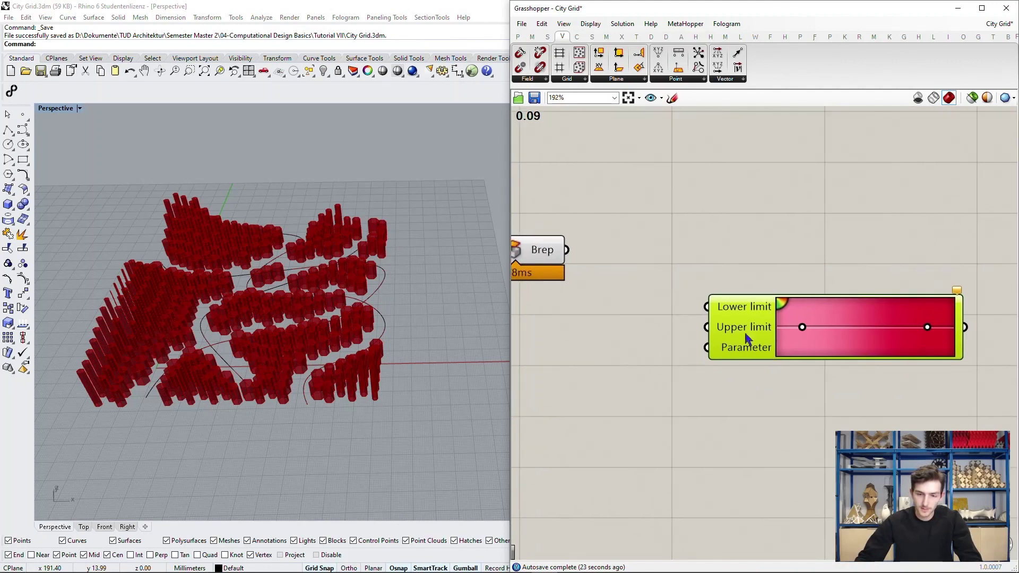
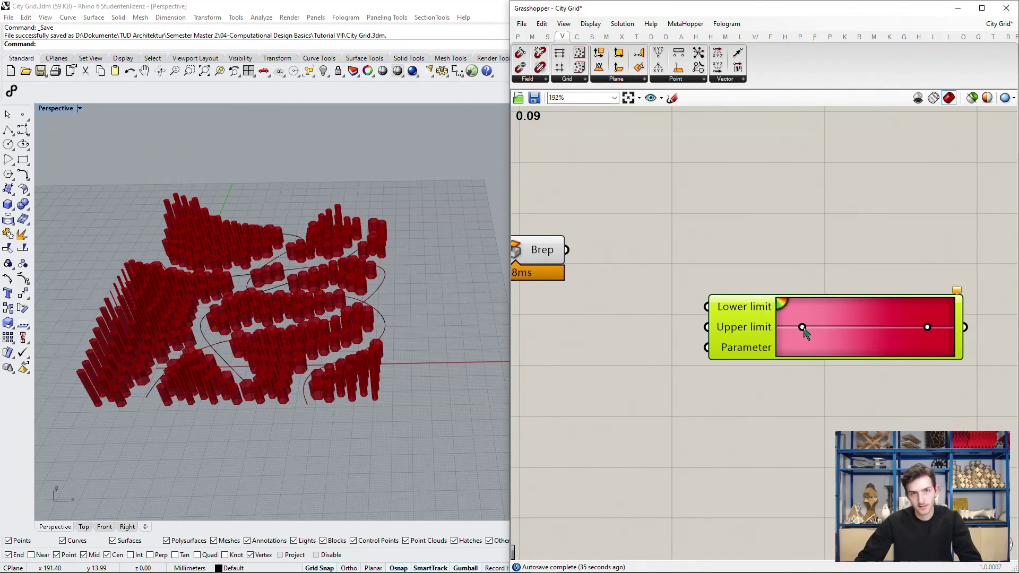
- Add a Bounds component just below Cap Holes, in the space before the Gradient component
{"action": "right_click_drag", "start_coordinate": [732, 249], "coordinate": [774, 251]}
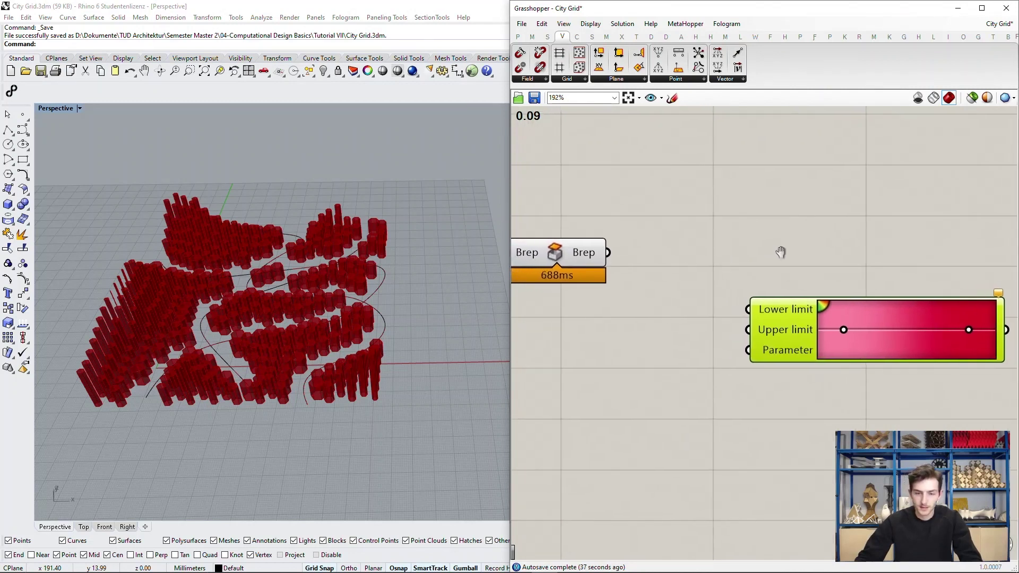
{"action": "left_click", "coordinate": [694, 278]}
{"action": "right_click_drag", "start_coordinate": [695, 278], "coordinate": [744, 277]}
{"action": "double_click", "coordinate": [645, 354]}
{"action": "type", "text": "boun"}
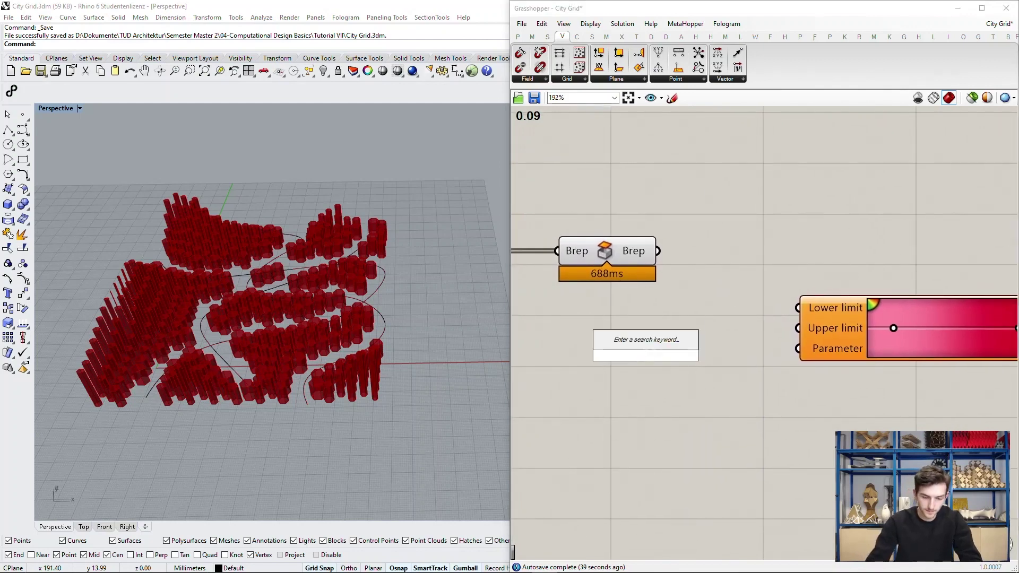
{"action": "type", "text": "ds"}
{"action": "key", "text": "Return"}
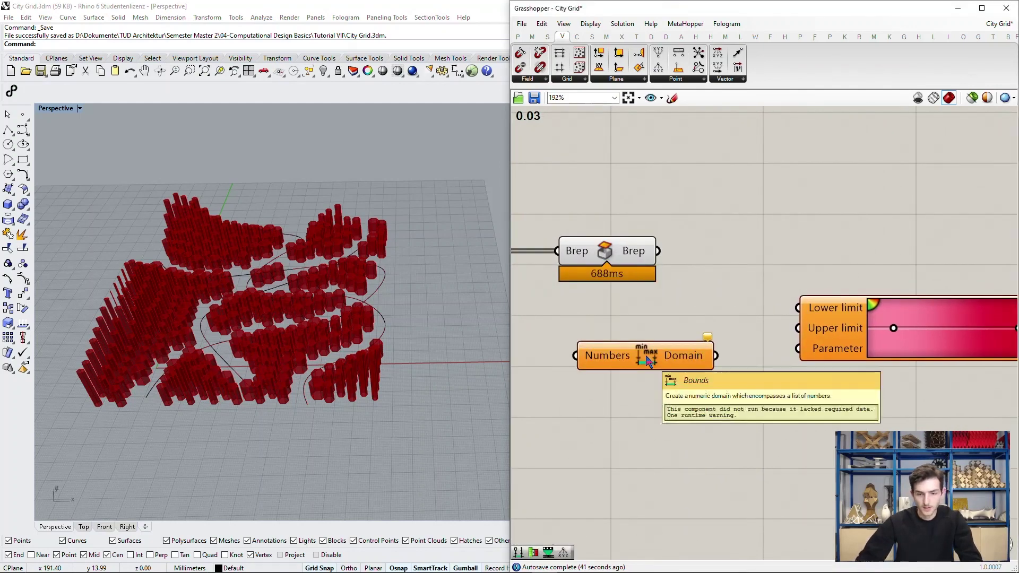
- Position Bounds after Cap Holes and connect the Cap Holes Brep output to its Numbers input
{"action": "scroll", "coordinate": [639, 352], "scroll_direction": "down", "scroll_amount": 3}
{"action": "right_click_drag", "start_coordinate": [662, 336], "coordinate": [622, 314]}
{"action": "left_click_drag", "start_coordinate": [762, 370], "coordinate": [636, 250]}
{"action": "left_click_drag", "start_coordinate": [624, 335], "coordinate": [714, 336]}
{"action": "left_click", "coordinate": [574, 384]}
{"action": "left_click_drag", "start_coordinate": [610, 267], "coordinate": [626, 342]}
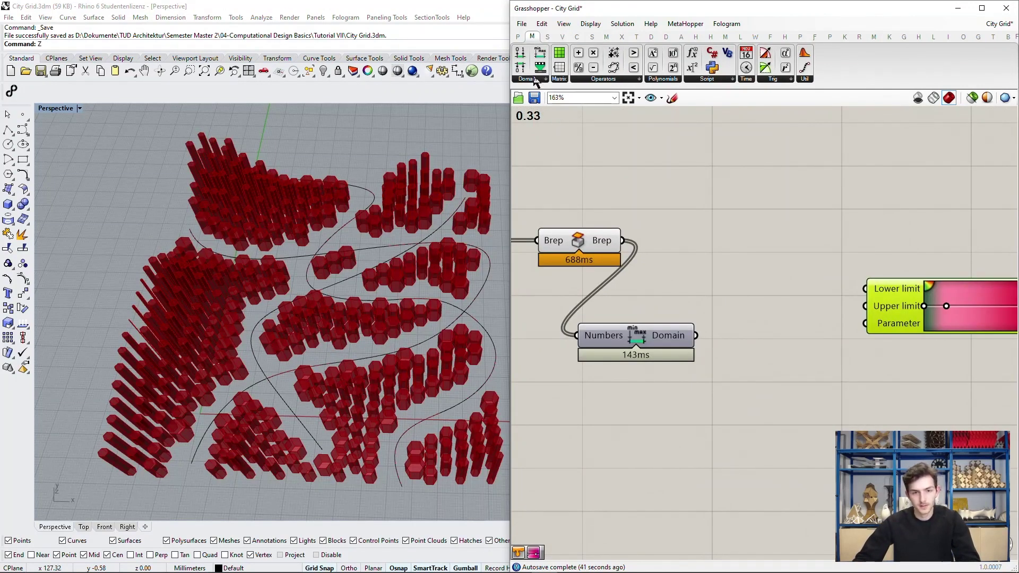
- Add Deconstruct Domain fed by Bounds' Domain output, and connect its End to the Gradient's Lower limit and its Start to the Upper limit
{"action": "left_click_drag", "start_coordinate": [527, 71], "coordinate": [726, 360]}
{"action": "right_click_drag", "start_coordinate": [900, 336], "coordinate": [855, 342]}
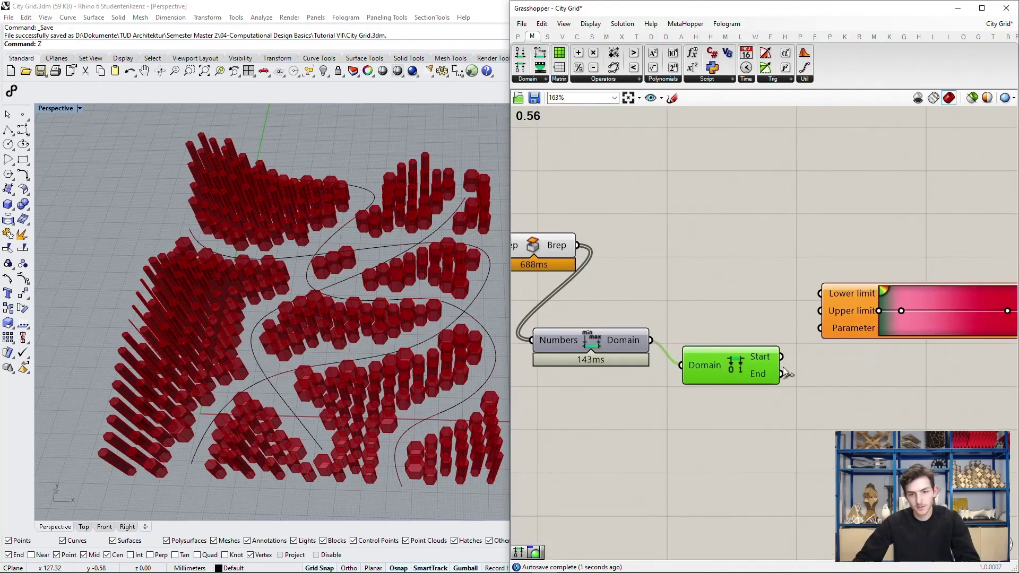
{"action": "left_click_drag", "start_coordinate": [780, 373], "coordinate": [820, 293]}
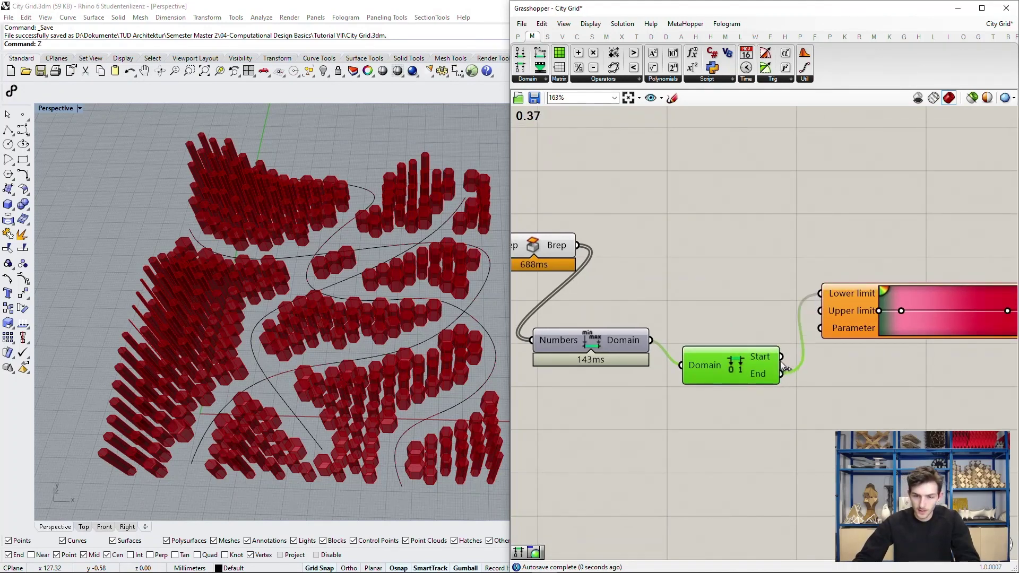
{"action": "left_click_drag", "start_coordinate": [781, 357], "coordinate": [831, 313]}
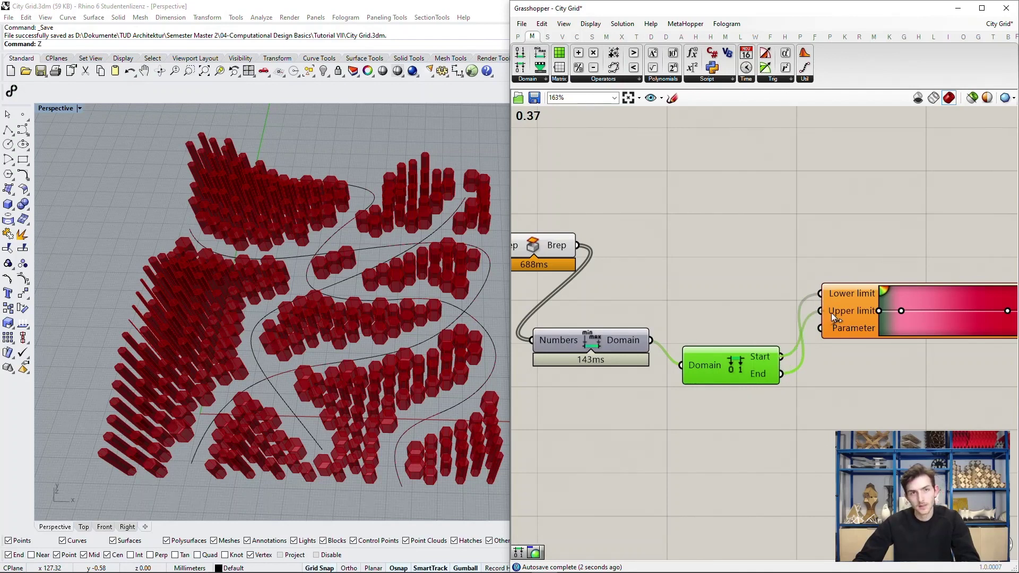
- Connect the Cap Holes Brep output to the Gradient's Parameter input
{"action": "right_click_drag", "start_coordinate": [867, 399], "coordinate": [736, 414]}
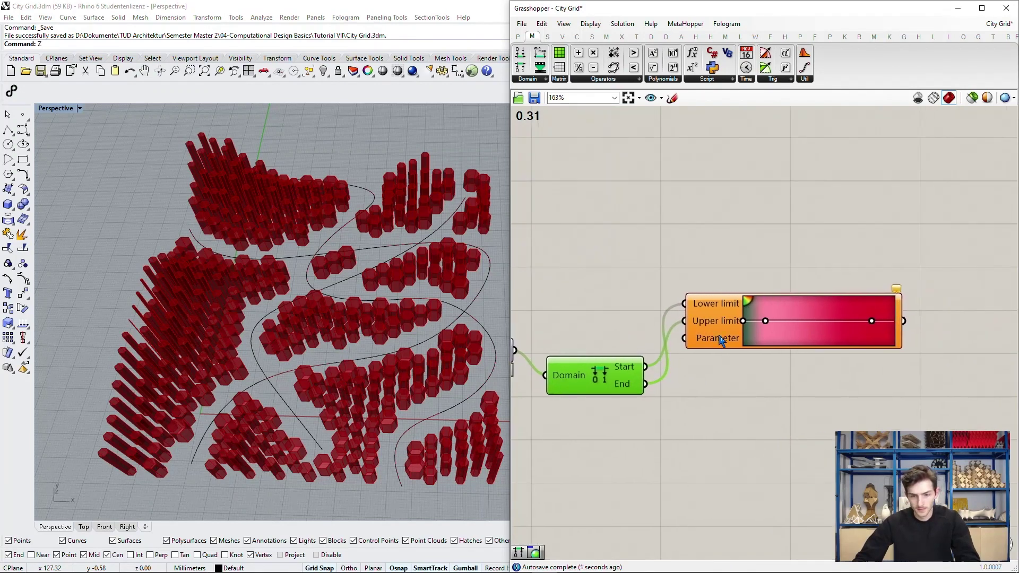
{"action": "left_click_drag", "start_coordinate": [720, 340], "coordinate": [757, 339]}
{"action": "scroll", "coordinate": [754, 334], "scroll_direction": "down", "scroll_amount": 1}
{"action": "right_click_drag", "start_coordinate": [598, 265], "coordinate": [689, 302]}
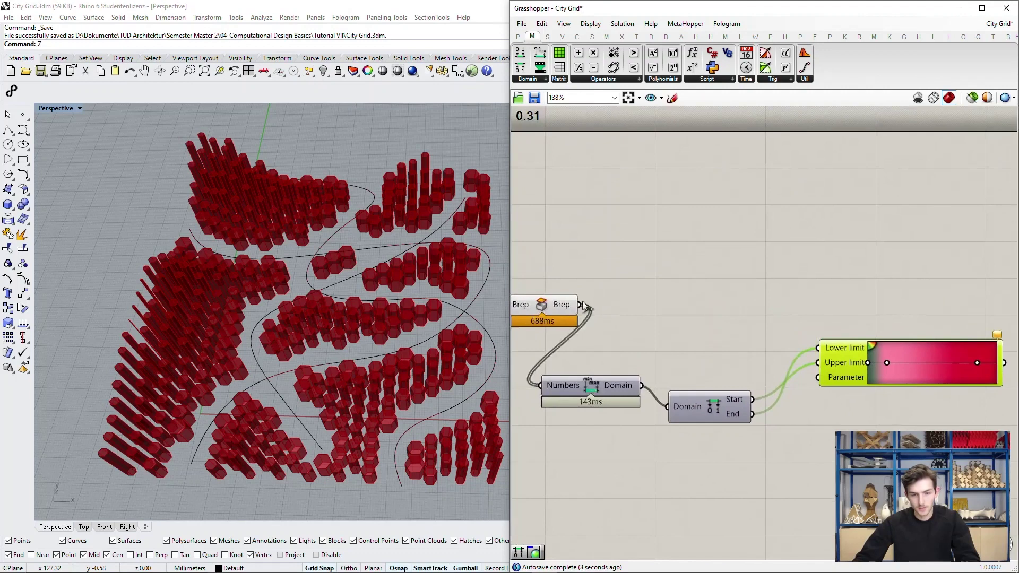
{"action": "left_click_drag", "start_coordinate": [580, 304], "coordinate": [830, 389]}
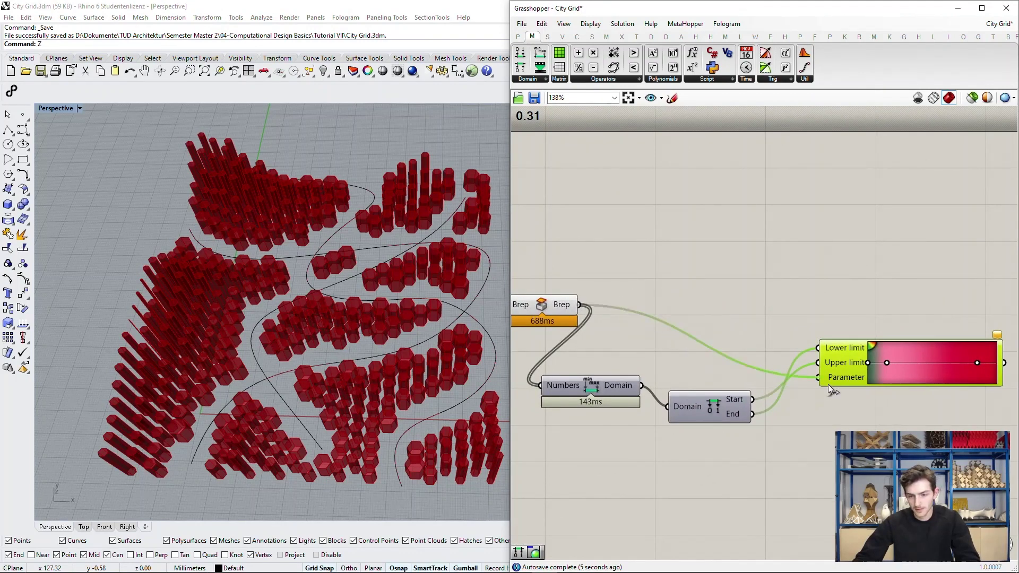
- Spread the Gradient's green, pink and red grips toward the red end and add a blue grip near the start
{"action": "right_click_drag", "start_coordinate": [831, 390], "coordinate": [616, 374]}
{"action": "scroll", "coordinate": [675, 356], "scroll_direction": "up", "scroll_amount": 3}
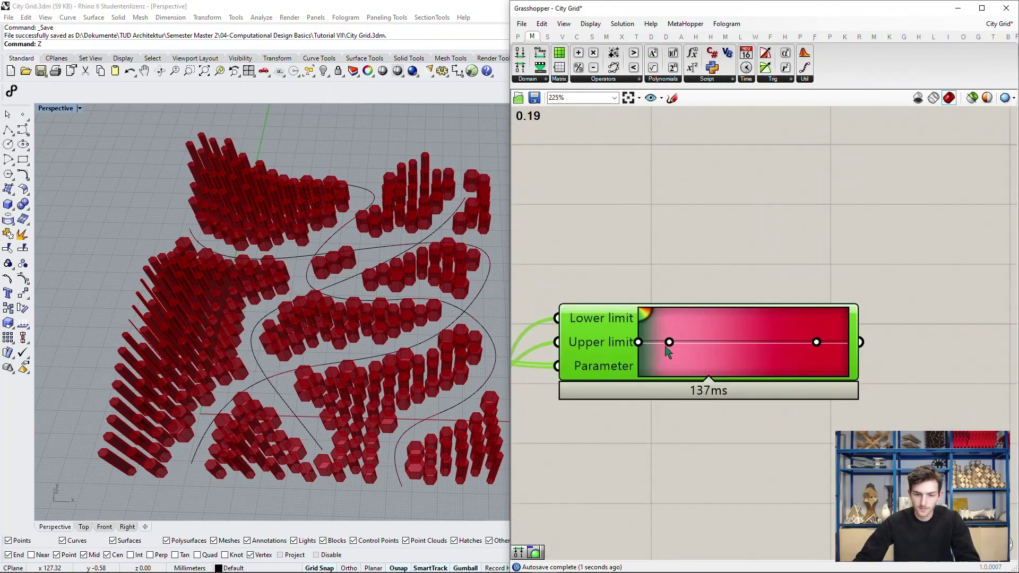
{"action": "left_click_drag", "start_coordinate": [668, 343], "coordinate": [717, 343]}
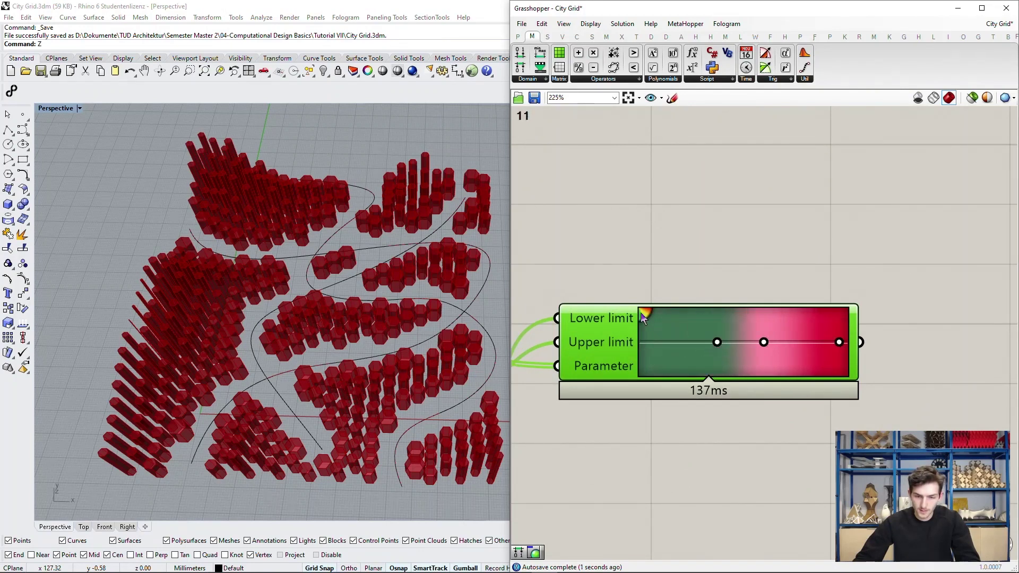
{"action": "left_click_drag", "start_coordinate": [645, 312], "coordinate": [654, 343]}
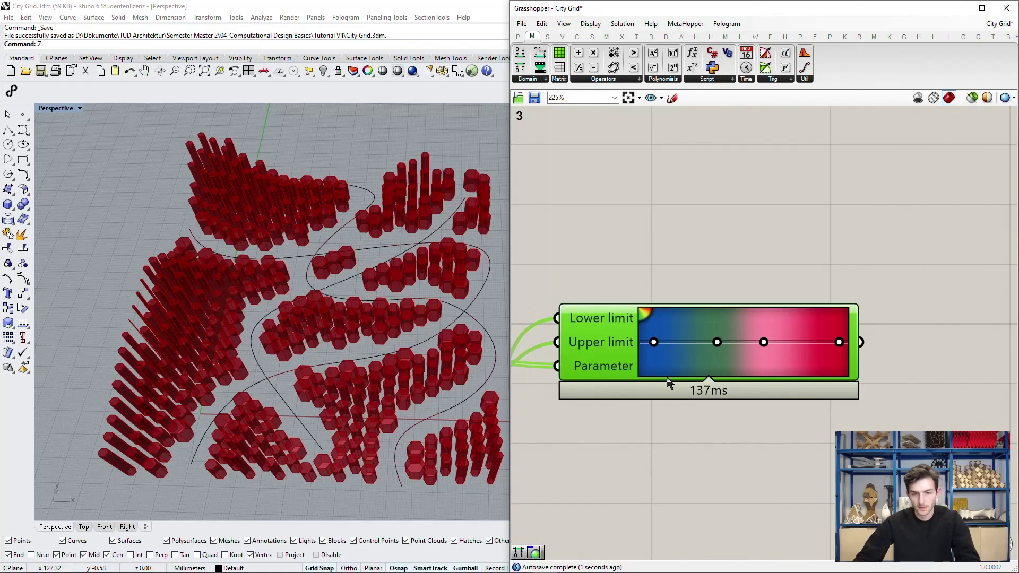
{"action": "double_click", "coordinate": [655, 342]}
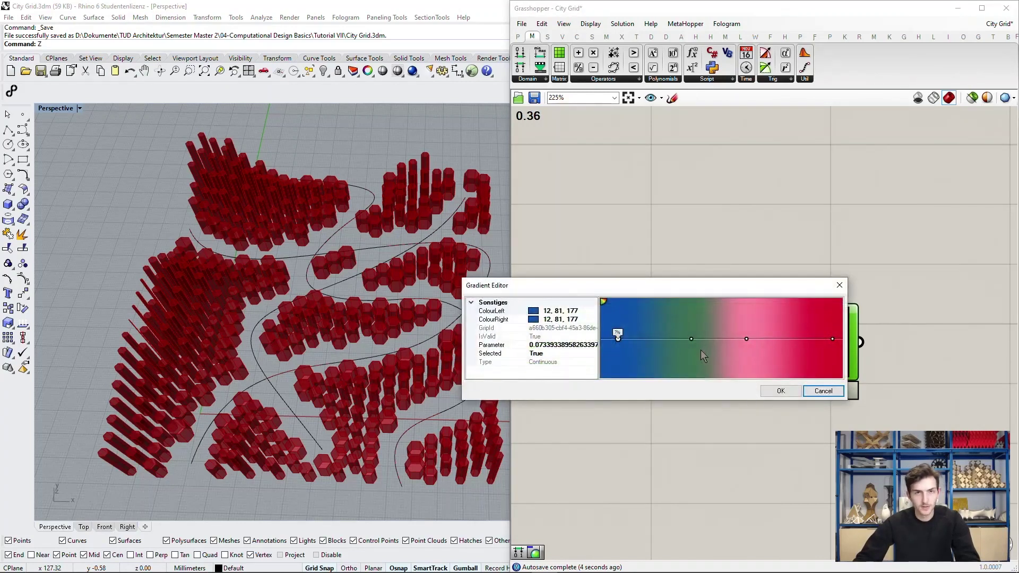
{"action": "left_click", "coordinate": [822, 391]}
- Add a Custom Preview component beyond and slightly above the Gradient
{"action": "scroll", "coordinate": [690, 429], "scroll_direction": "down", "scroll_amount": 5}
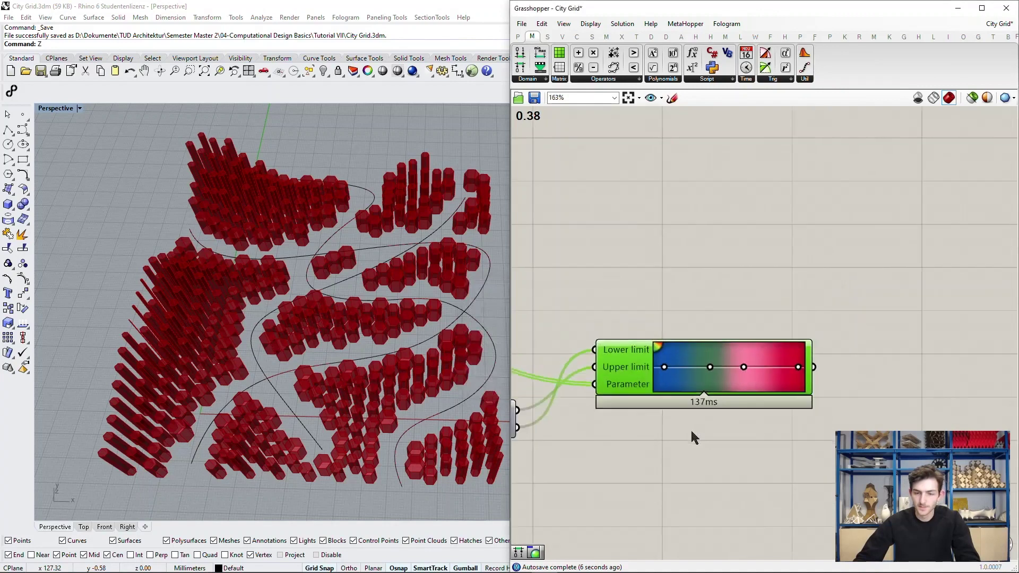
{"action": "right_click_drag", "start_coordinate": [794, 355], "coordinate": [861, 355]}
{"action": "double_click", "coordinate": [861, 355]}
{"action": "type", "text": "cu"}
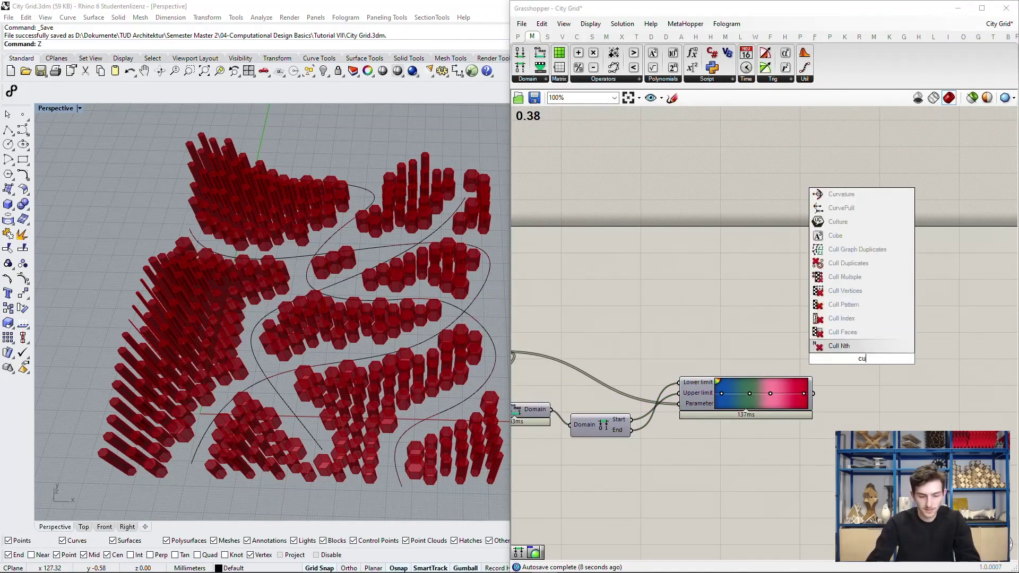
{"action": "type", "text": "stom preview"}
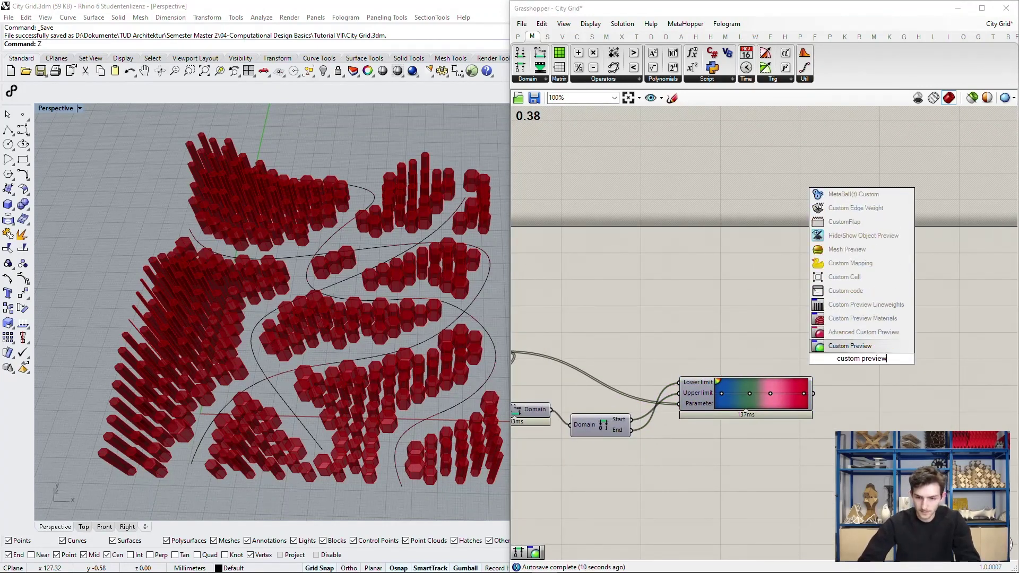
{"action": "key", "text": "Return"}
{"action": "scroll", "coordinate": [864, 358], "scroll_direction": "up", "scroll_amount": 3}
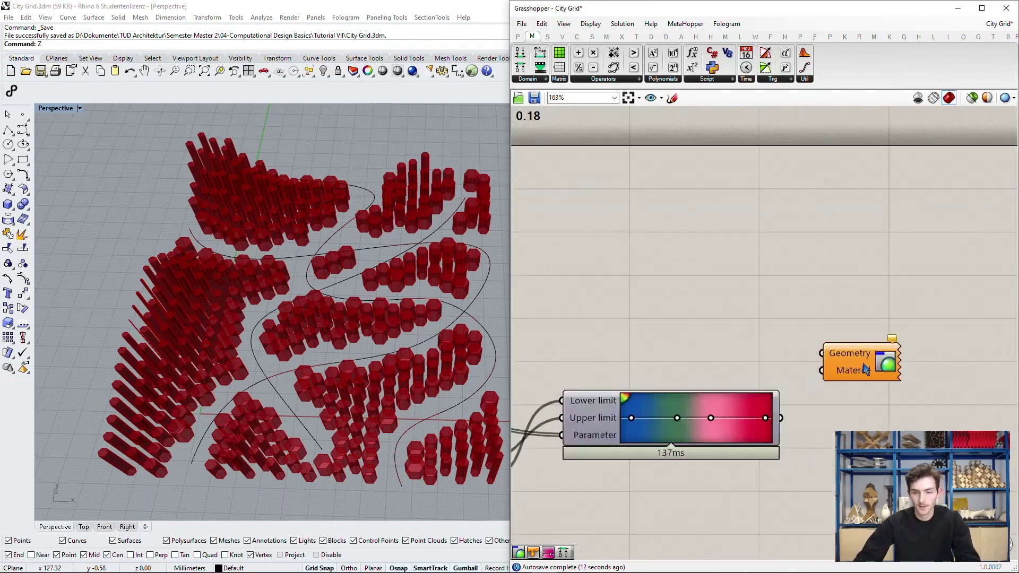
{"action": "left_click_drag", "start_coordinate": [863, 368], "coordinate": [888, 359]}
- Connect the Cap Holes Brep output to Custom Preview's Geometry input and the Gradient output to its Material input
{"action": "scroll", "coordinate": [881, 368], "scroll_direction": "down", "scroll_amount": 3}
{"action": "right_click_drag", "start_coordinate": [738, 350], "coordinate": [793, 341]}
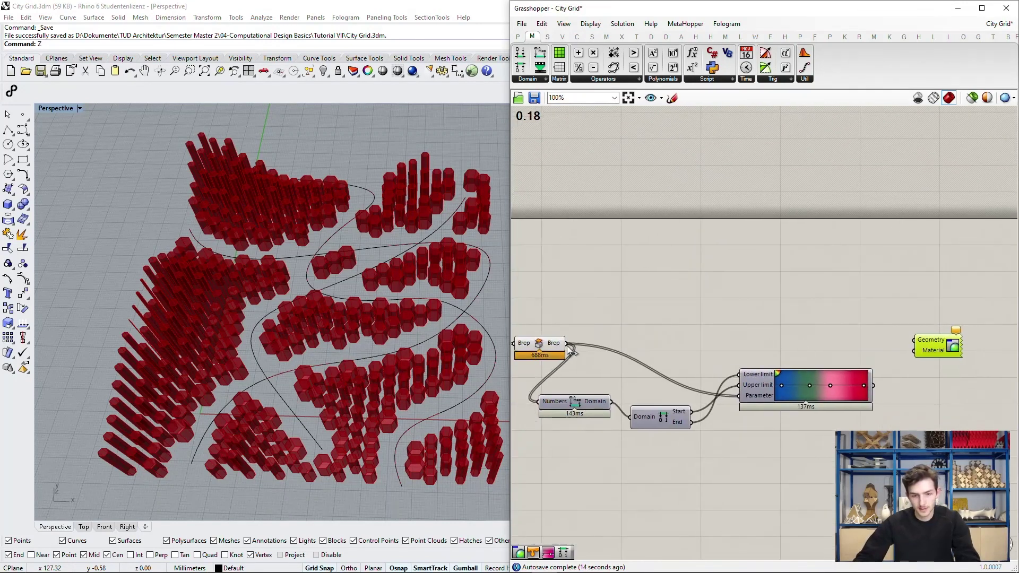
{"action": "left_click_drag", "start_coordinate": [566, 344], "coordinate": [914, 339]}
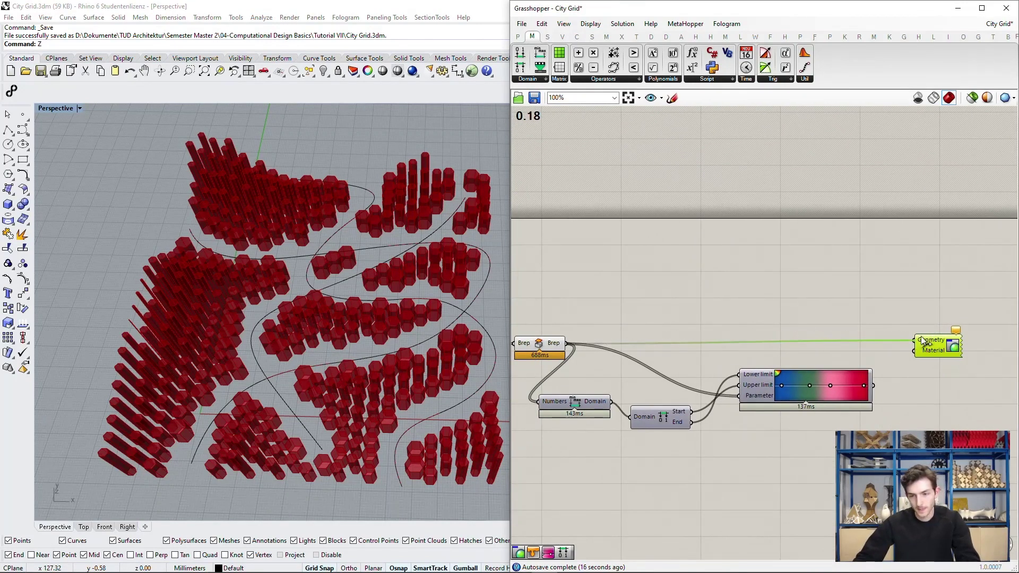
{"action": "right_click_drag", "start_coordinate": [914, 383], "coordinate": [873, 381]}
{"action": "scroll", "coordinate": [873, 381], "scroll_direction": "up", "scroll_amount": 4}
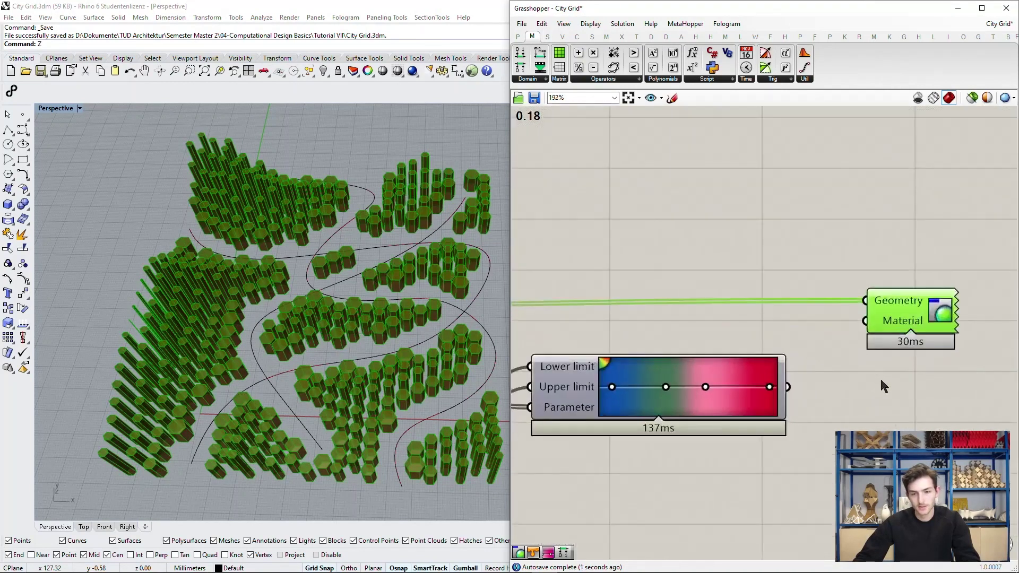
{"action": "left_click", "coordinate": [884, 382]}
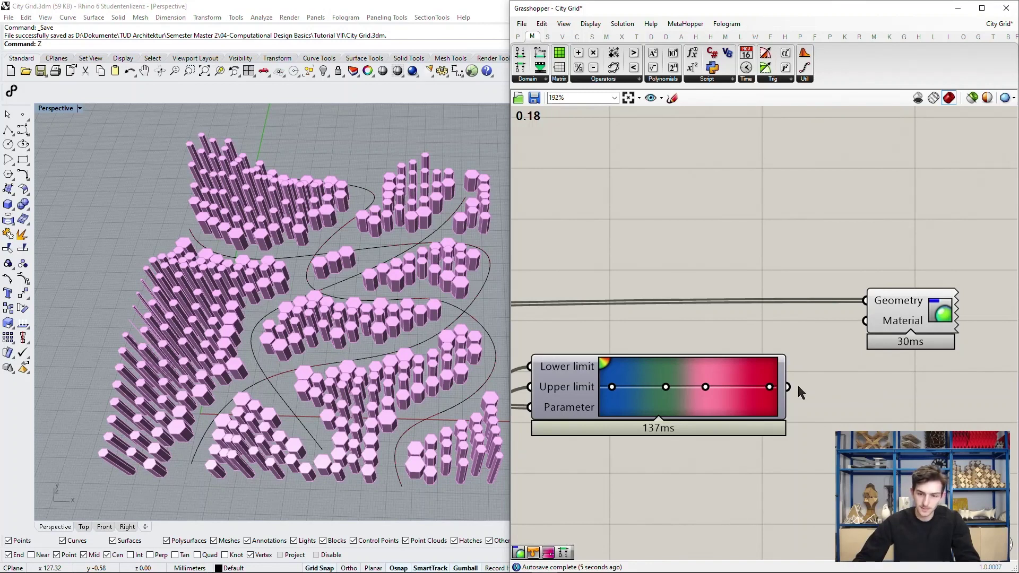
{"action": "left_click_drag", "start_coordinate": [788, 387], "coordinate": [864, 321]}
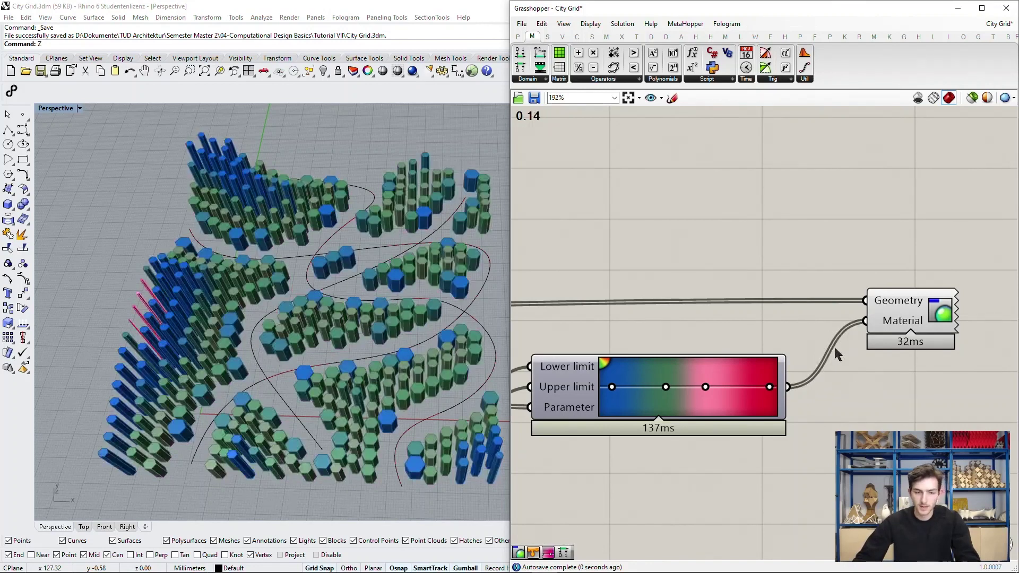
{"action": "scroll", "coordinate": [419, 203], "scroll_direction": "down", "scroll_amount": 3}
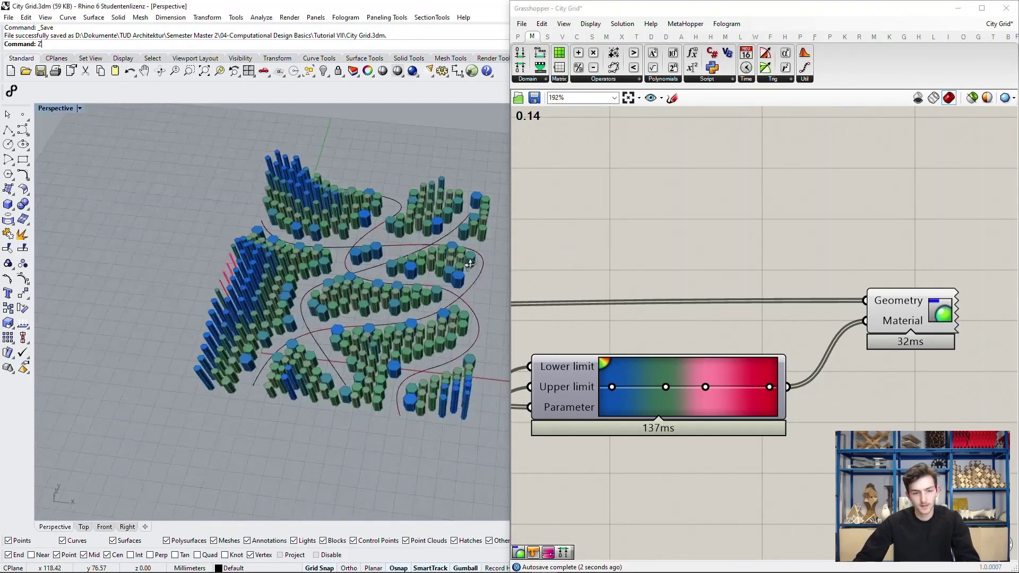
{"action": "right_click_drag", "start_coordinate": [419, 203], "coordinate": [438, 260]}
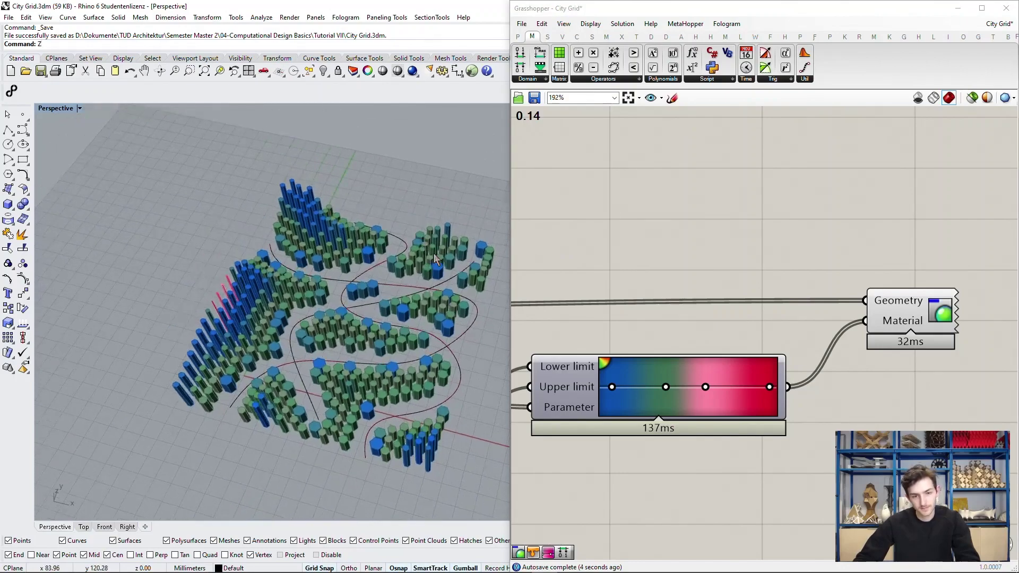